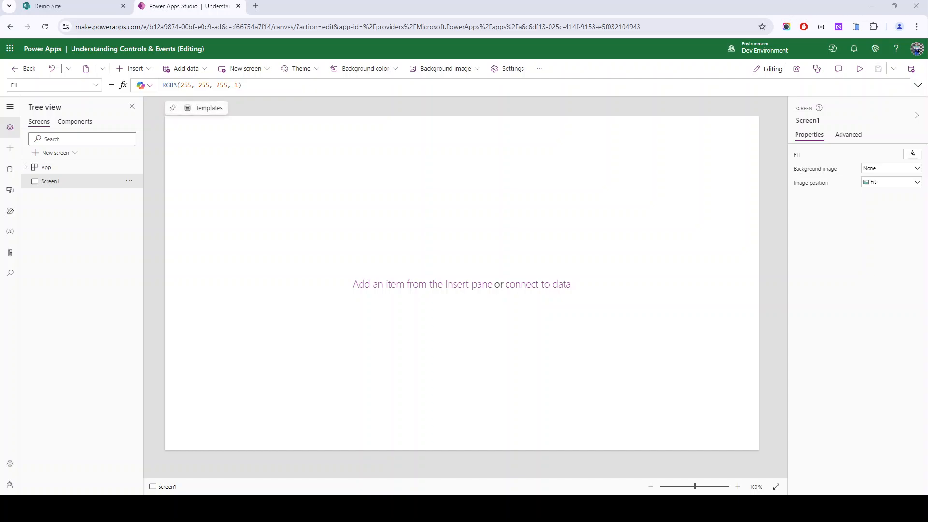
Step: Insert a text label (Label4) and select the placeholder word Text in its Text formula
click(132, 68)
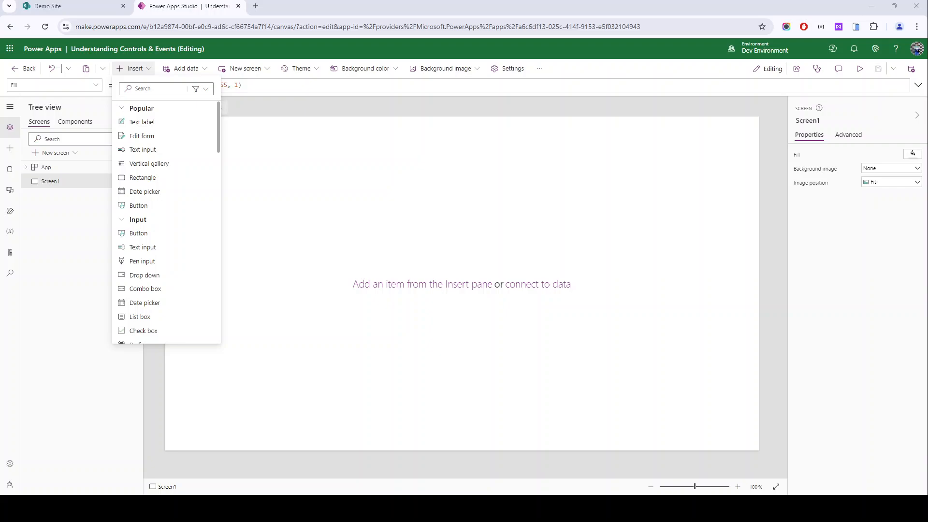
click(142, 122)
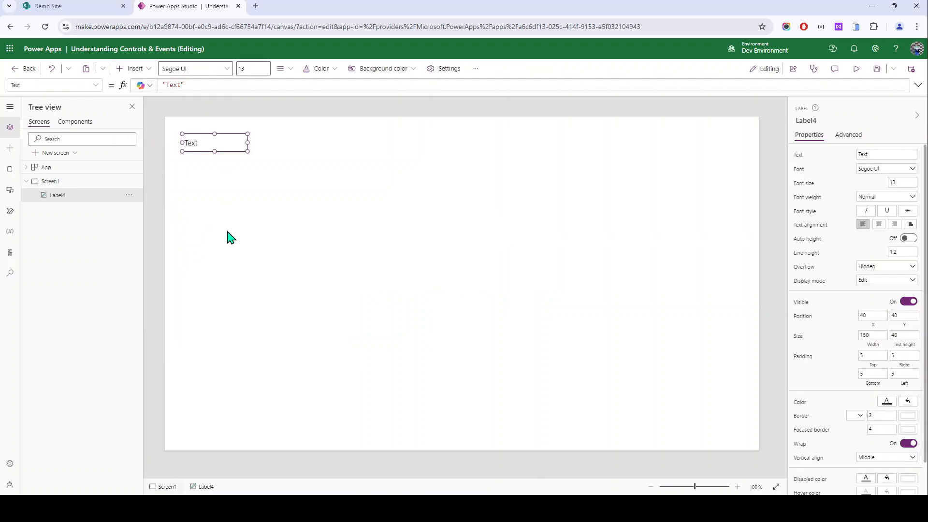
scroll(328, 181, up, 2)
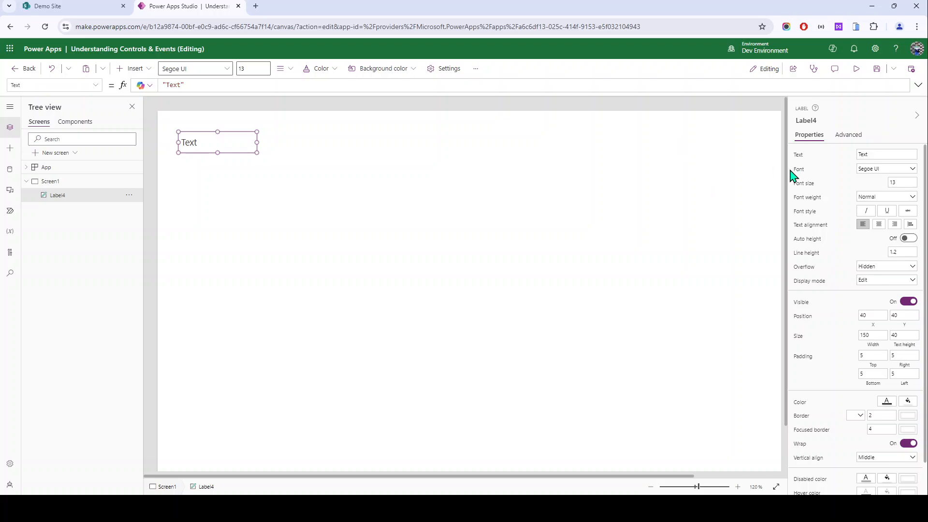
double_click(893, 154)
click(176, 87)
double_click(166, 86)
Step: Paste the Lorem Ipsum paragraph into Label4, resize it to 907×132, set font size 32, and move it to 56, 112
click(876, 153)
text(Lorem Ipsum is simply dummy text of the printing and typesetting industry. Lorem Ipsum has been the industry's standard dummy text ever since the 1500s, when an unknown printer took a galley of type and scrambled it to make a type specimen book. It has survived not only five centuries, but also the lea)
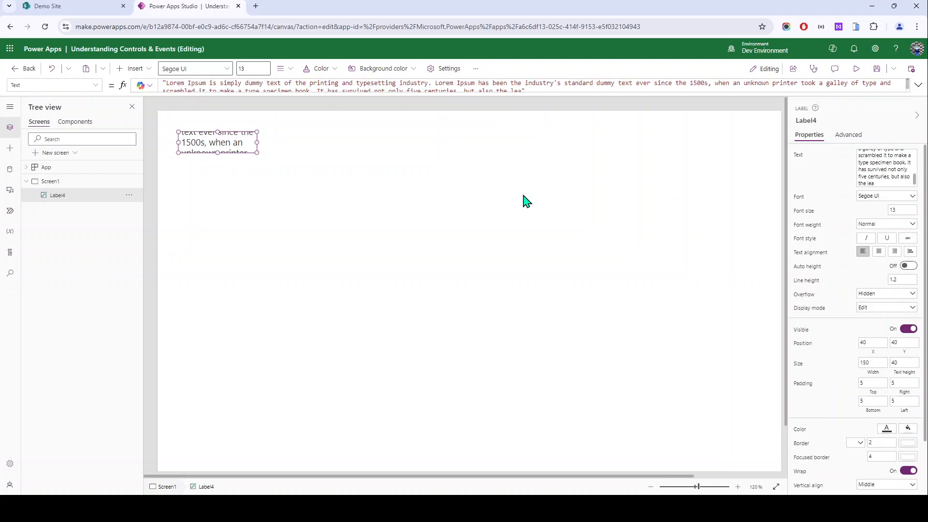
click(210, 154)
drag(257, 152, 652, 200)
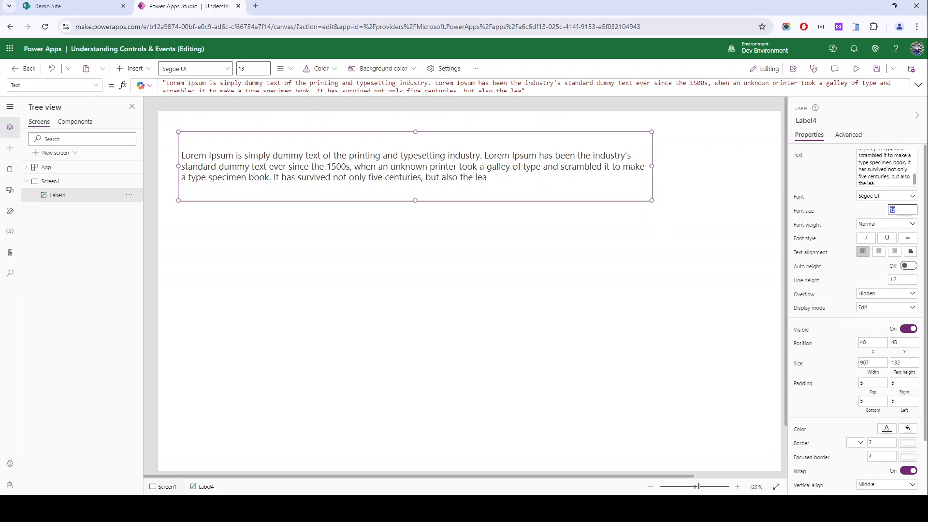
key(Return)
drag(303, 175, 311, 212)
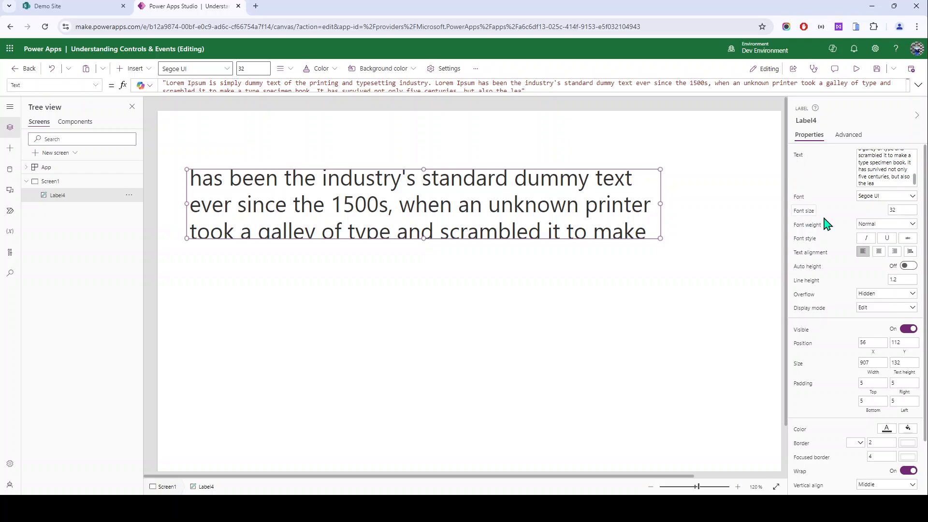
Step: Set the label's font to Georgia and its font weight to Bold
click(875, 196)
click(870, 237)
click(876, 198)
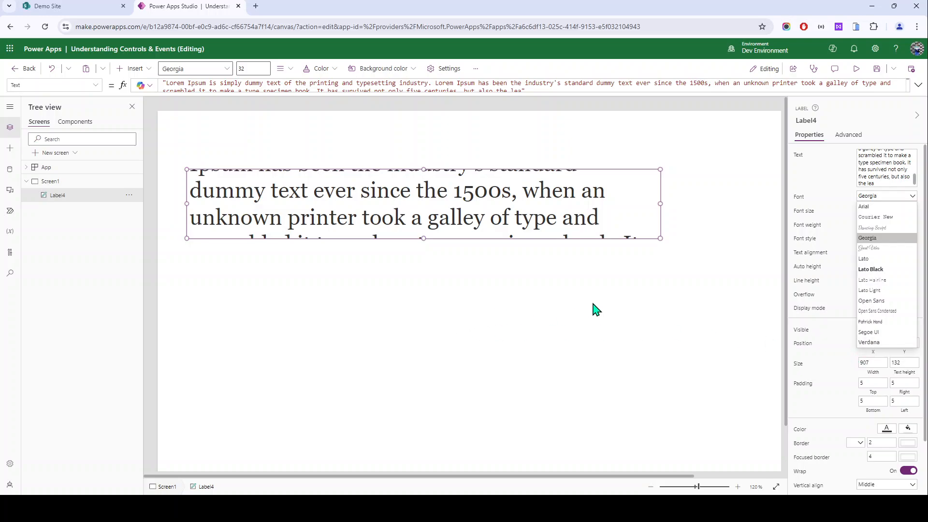
click(847, 229)
click(884, 225)
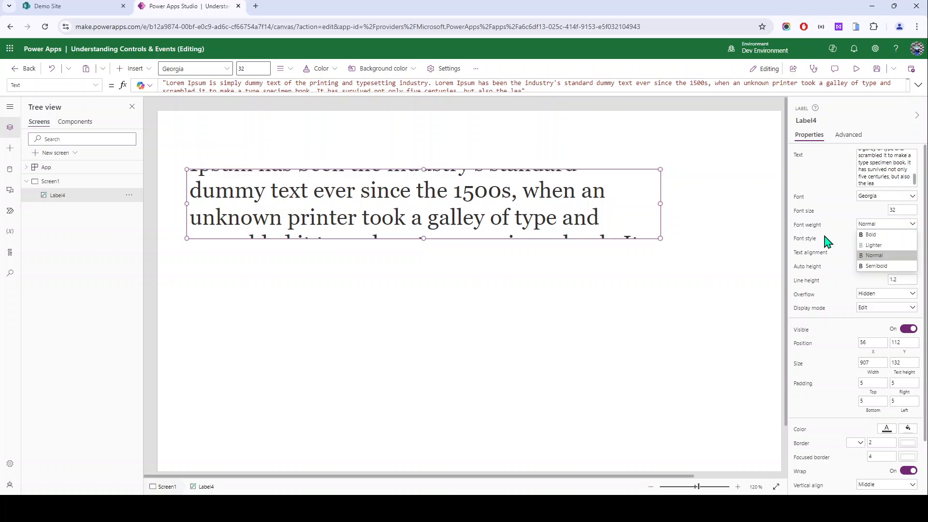
click(872, 236)
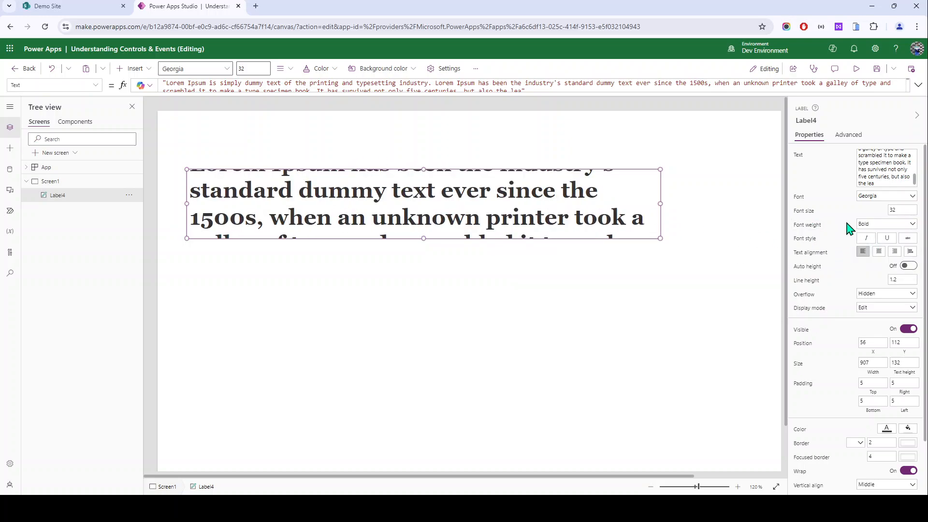
Step: Toggle italic, underline and strikethrough on, then turn all three off again
click(867, 238)
click(886, 239)
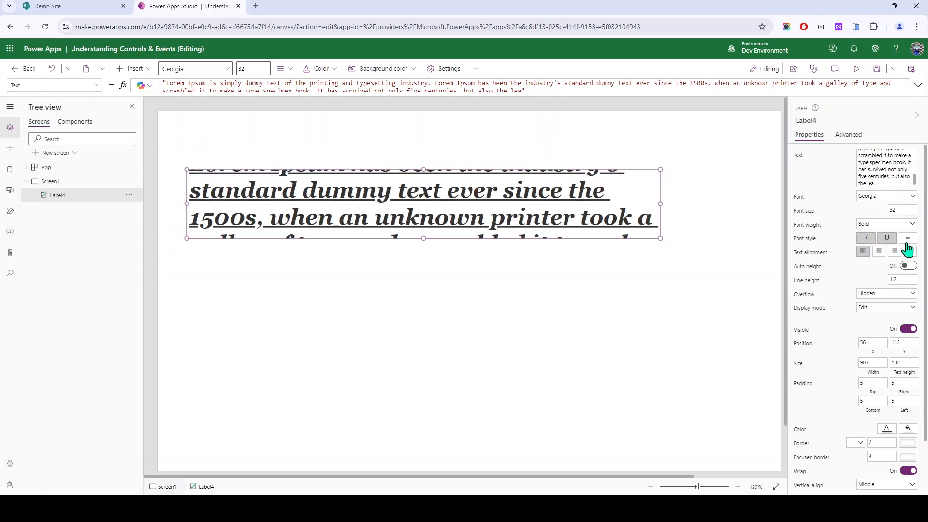
click(907, 240)
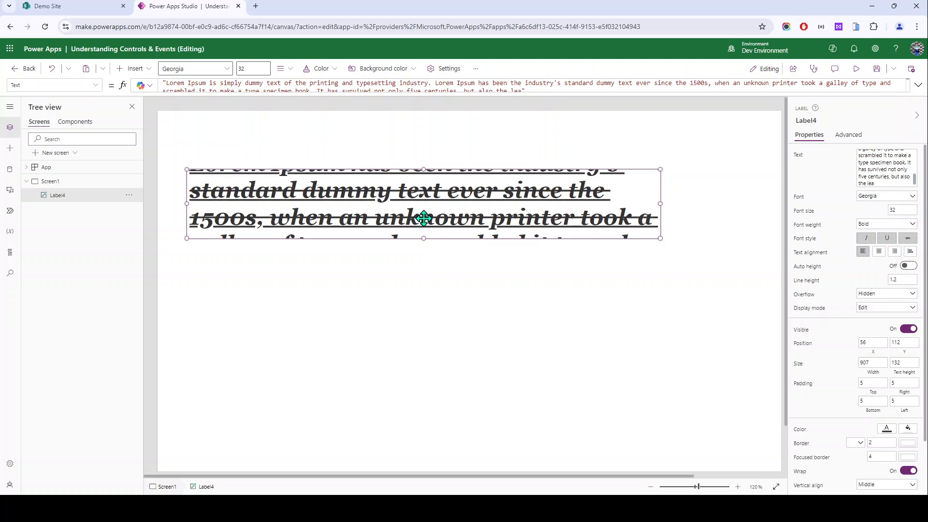
click(866, 238)
click(886, 238)
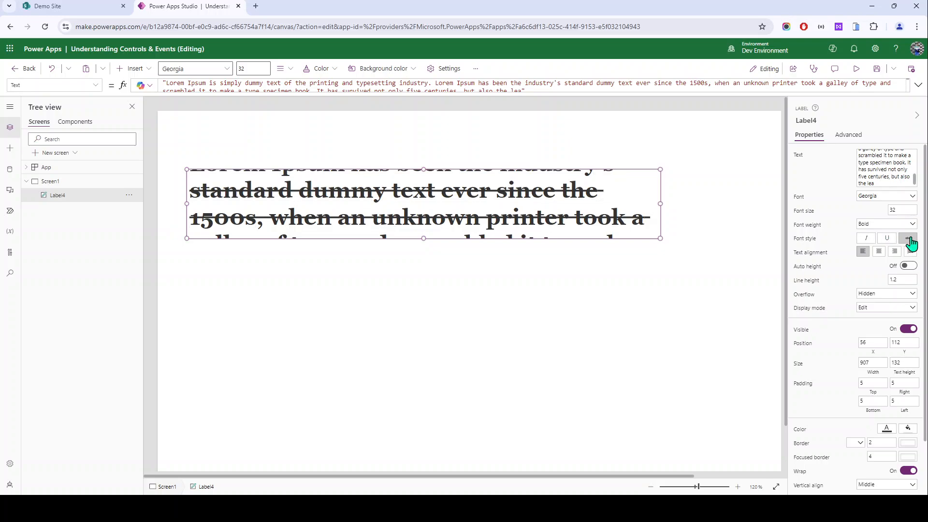
click(908, 238)
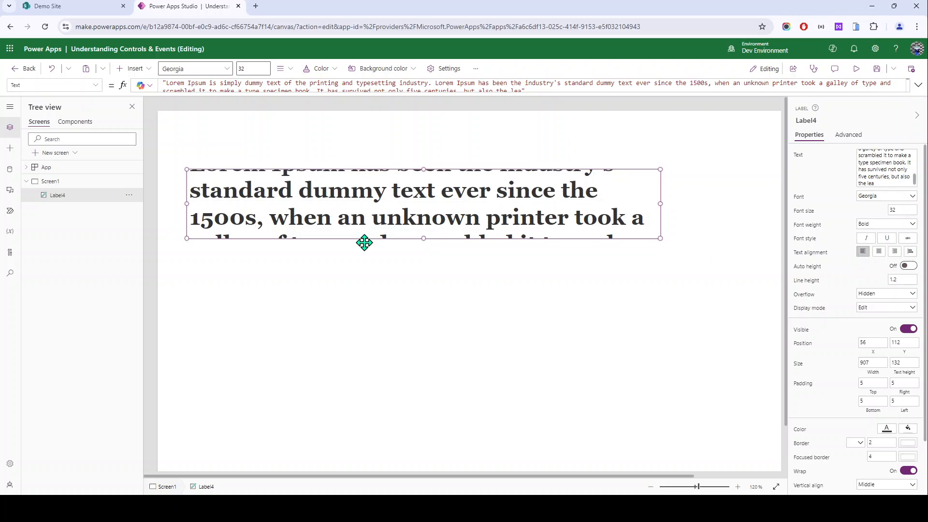
Step: Try centre and right alignment, then move the label up and left toward 20, 48
click(879, 251)
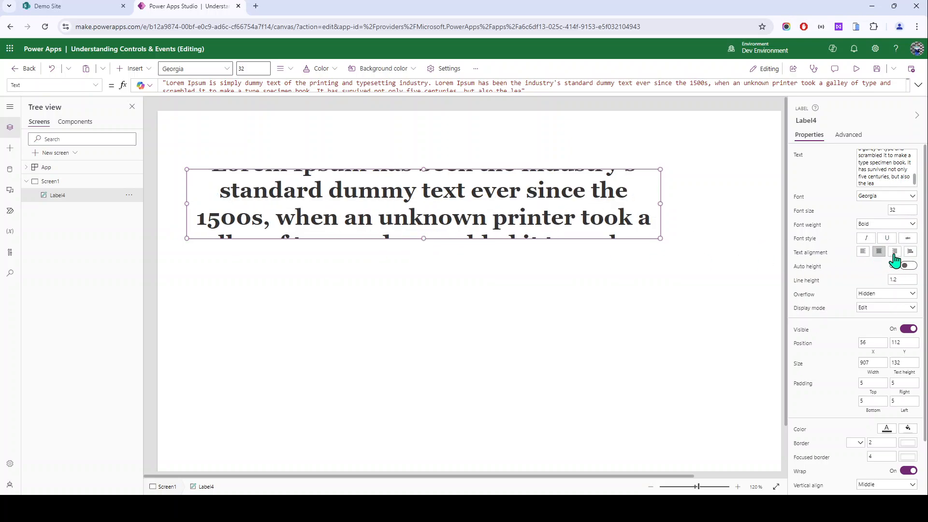
click(895, 251)
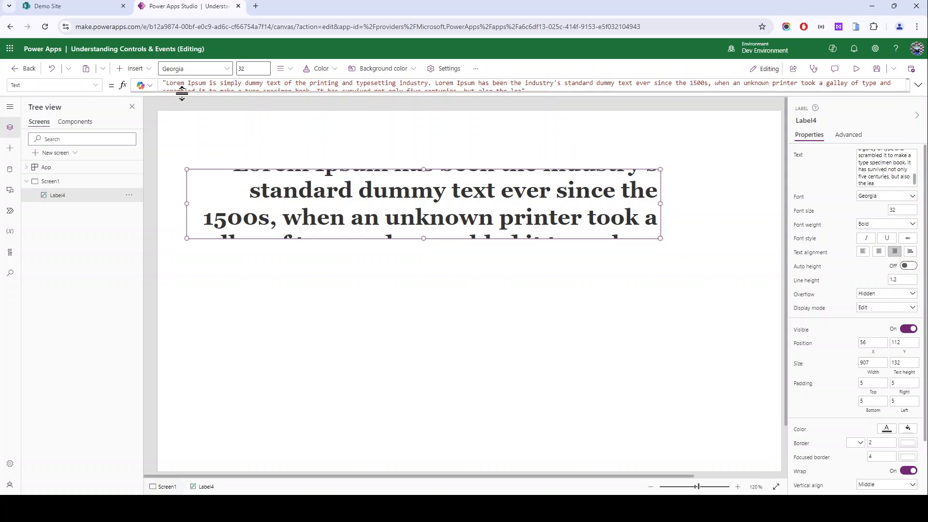
click(896, 181)
drag(896, 181, 870, 152)
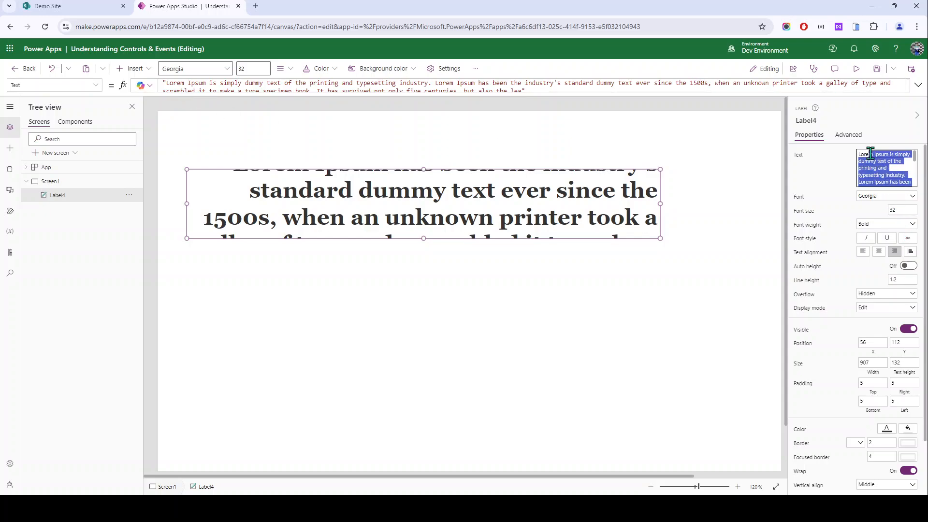
click(248, 256)
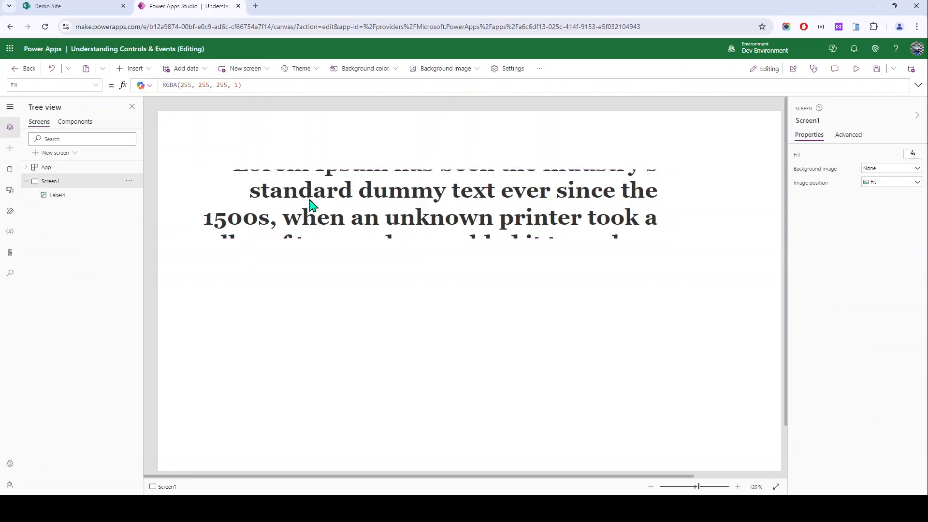
click(419, 200)
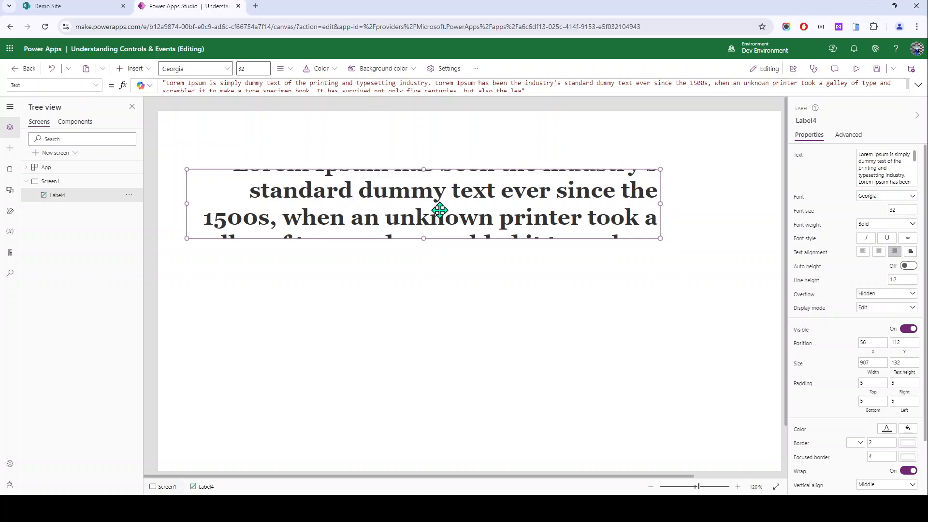
drag(337, 213, 317, 180)
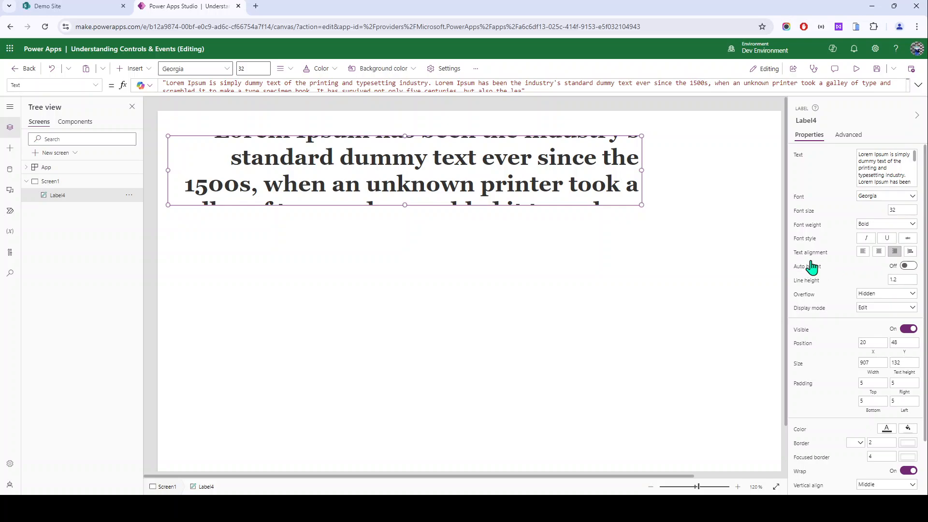
Step: Turn on auto height, left-align the label text, and move the label to the top
click(908, 267)
click(910, 266)
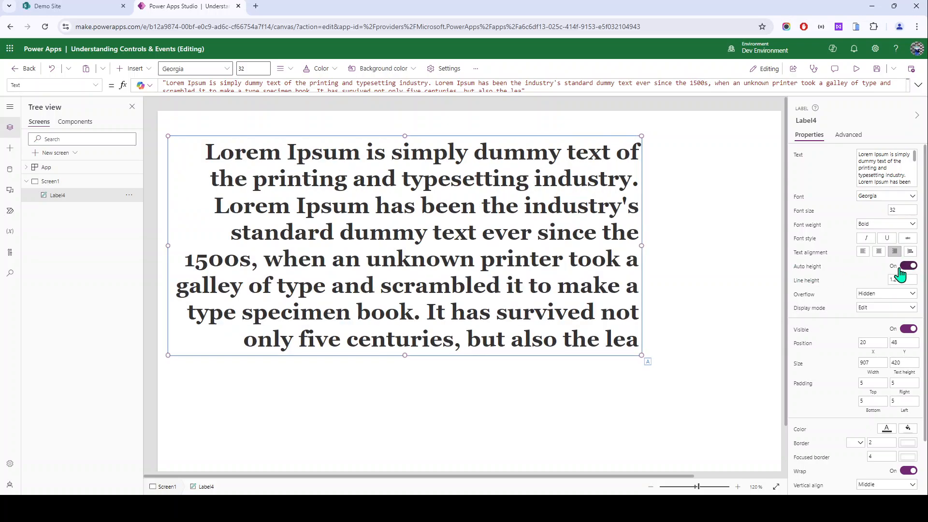
click(863, 252)
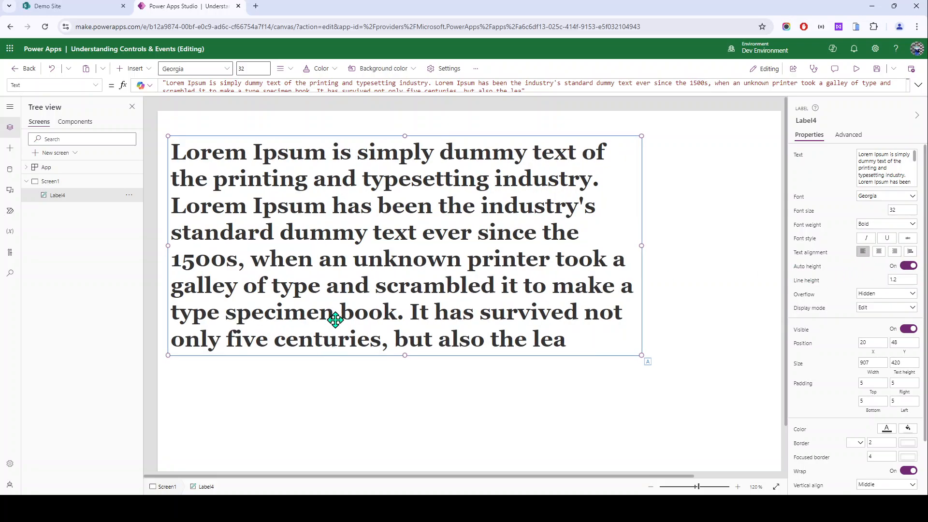
drag(340, 277, 346, 253)
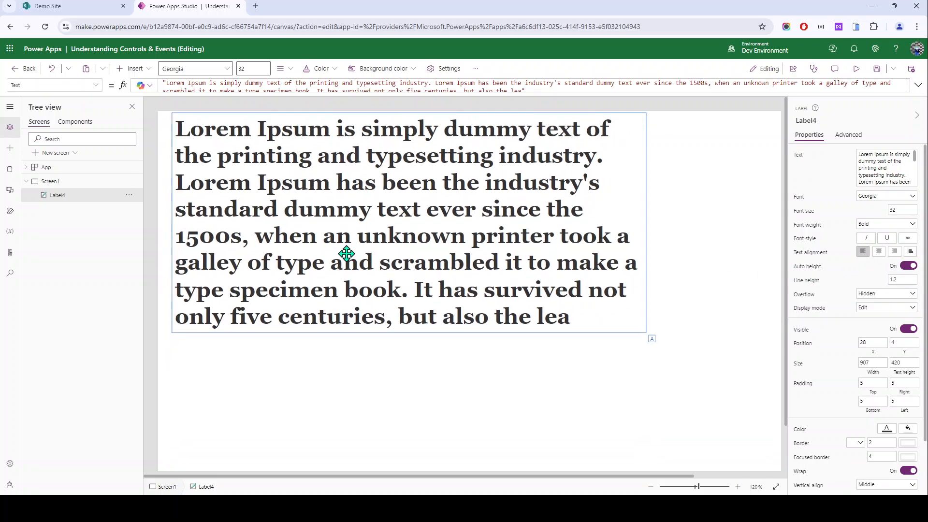
Step: Restore the Lorem Ipsum paragraph as the label text, with the label at Y 48
click(908, 165)
key(ctrl+a)
key(ctrl+c)
text(Sw)
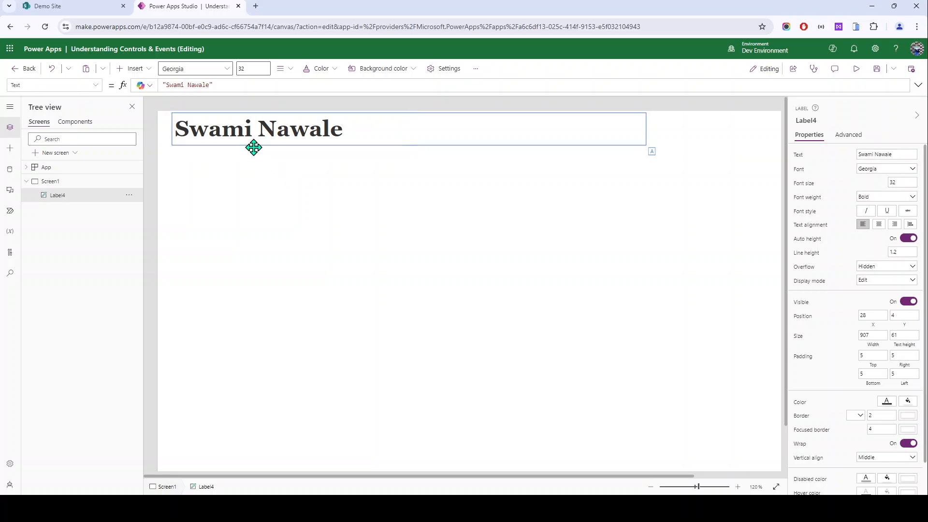
drag(253, 145, 242, 168)
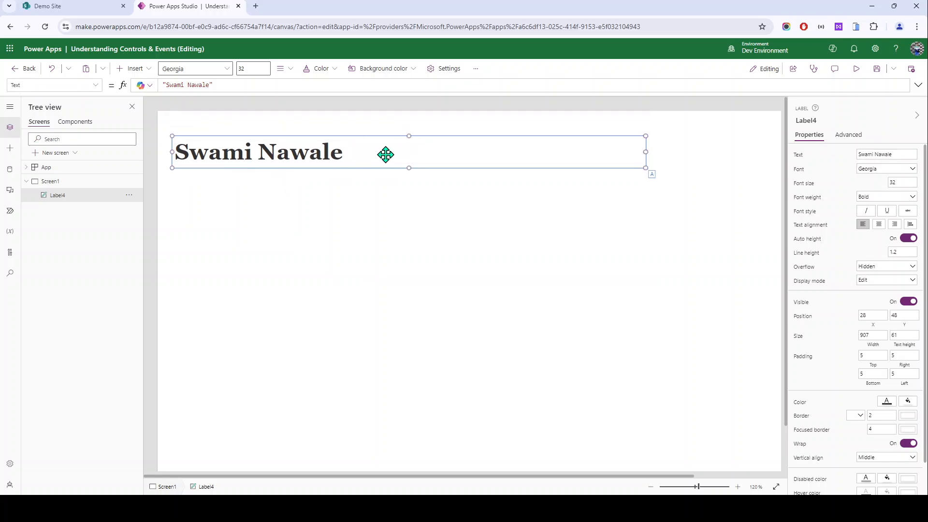
double_click(908, 334)
click(894, 153)
key(ctrl+v)
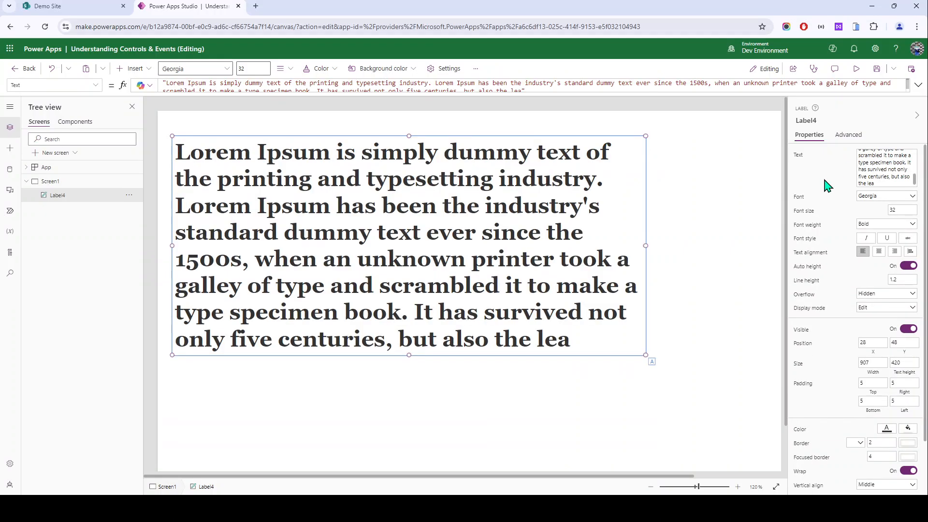
double_click(897, 367)
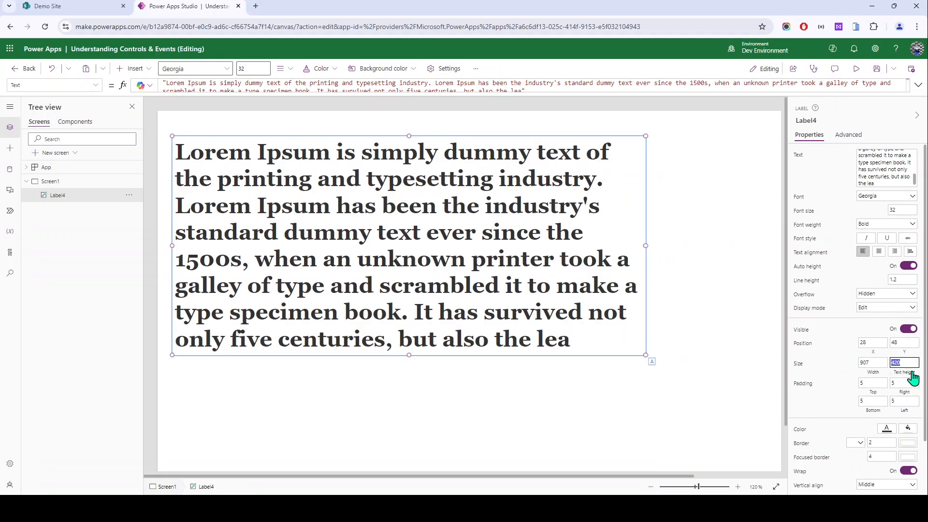
scroll(813, 348, down, 1)
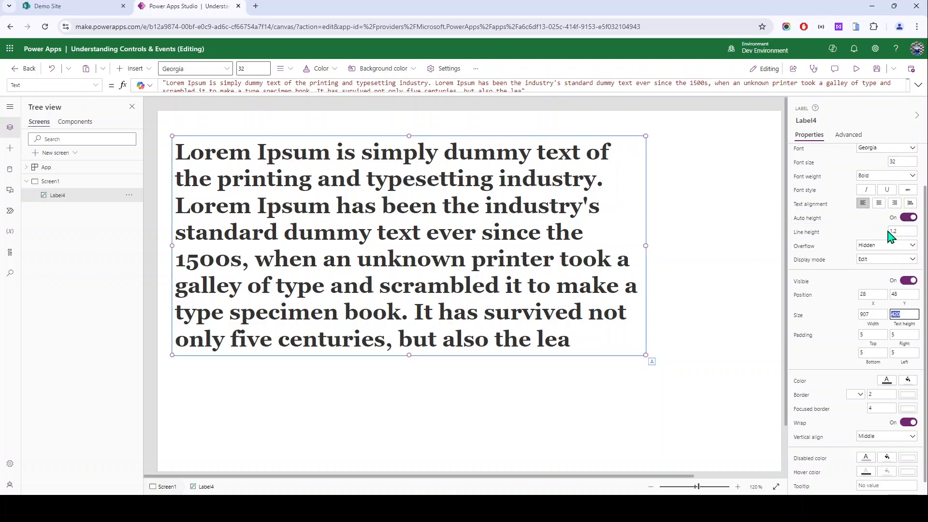
Step: Turn off auto height, set Overflow to Scroll, and resize the label's height
click(892, 247)
click(913, 221)
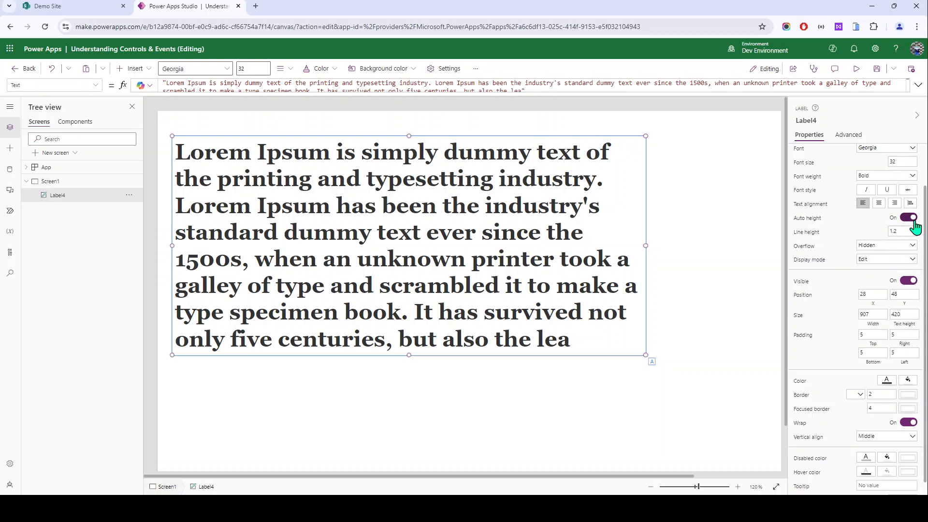
click(913, 222)
click(870, 246)
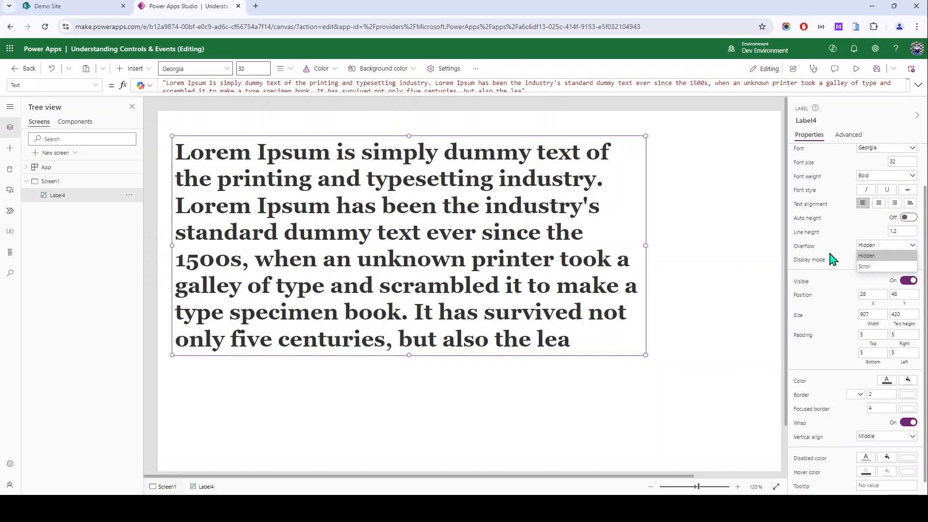
click(883, 269)
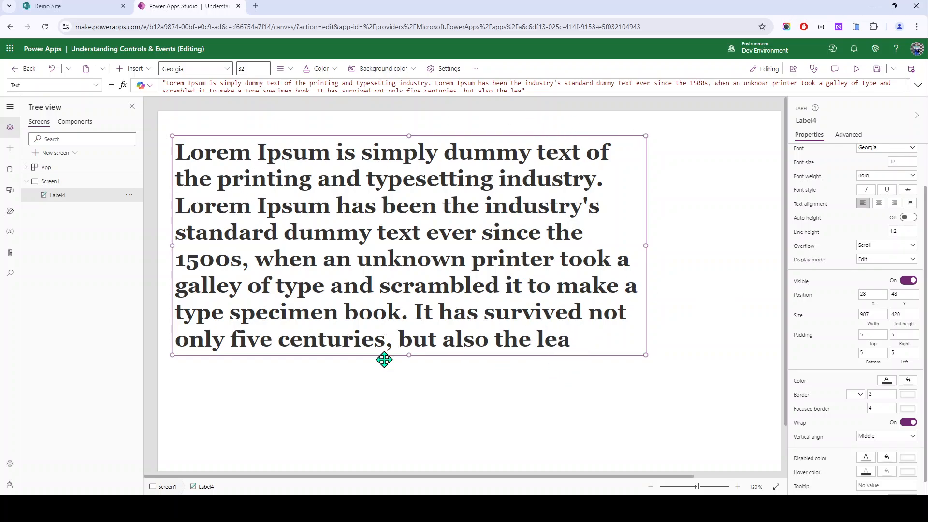
drag(409, 356, 489, 228)
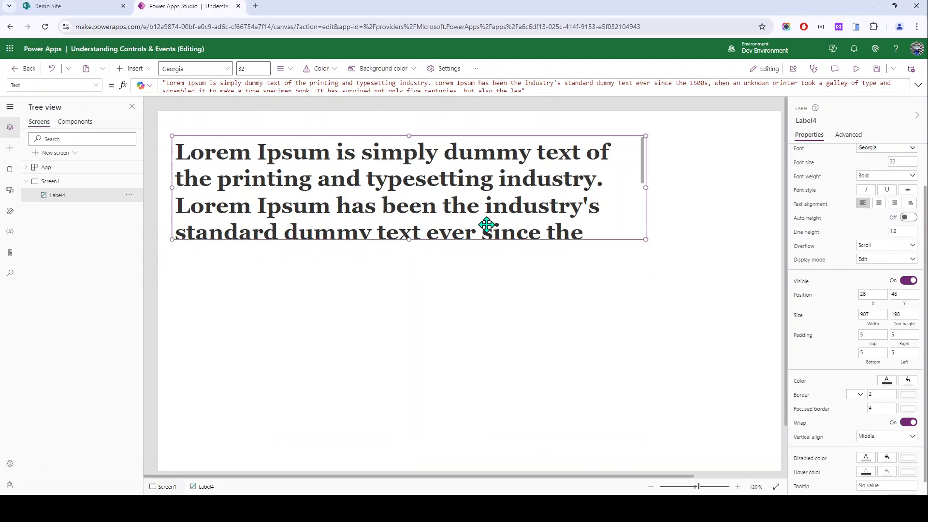
drag(643, 155, 646, 269)
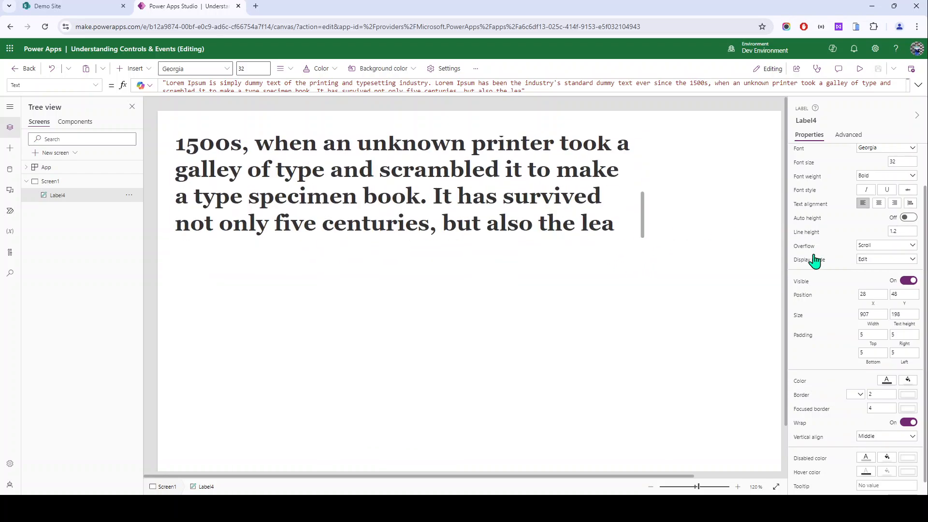
Step: Set Overflow to Hidden, toggle Auto height on and off, and toggle Visible off and on
click(871, 249)
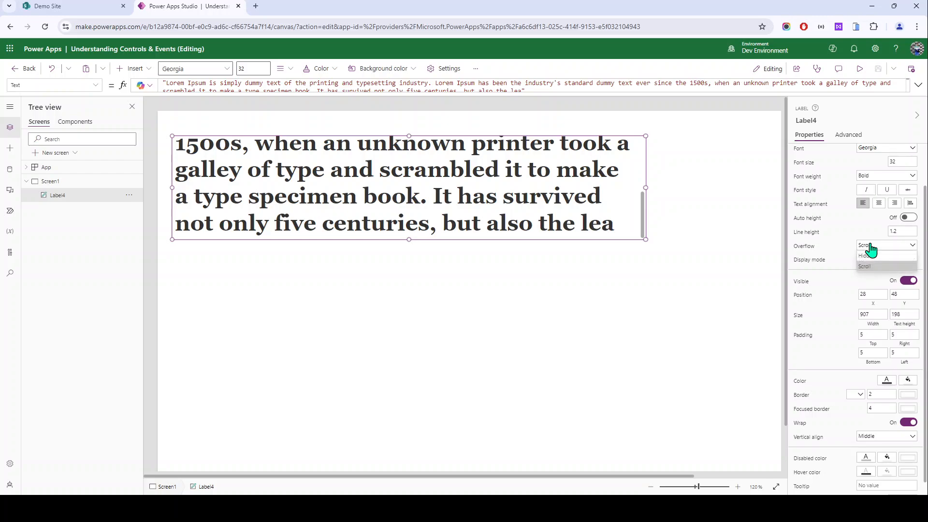
click(872, 257)
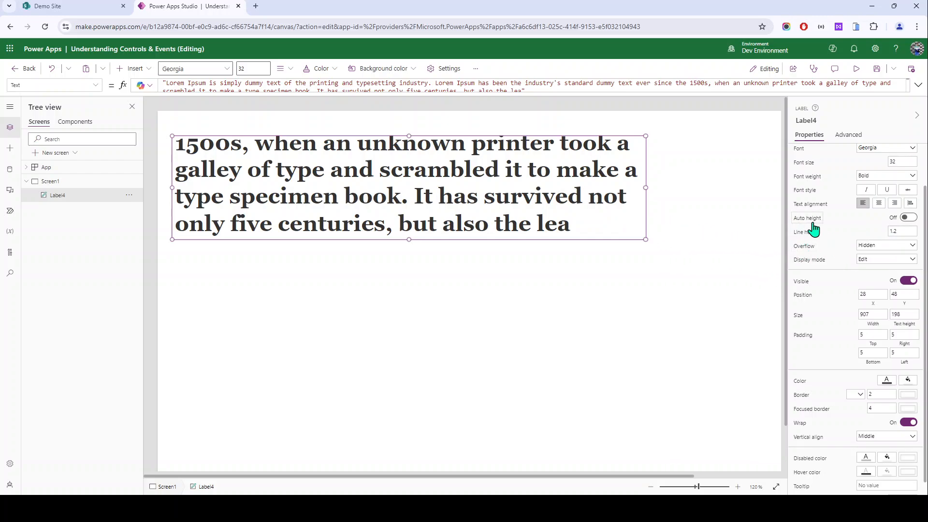
click(908, 218)
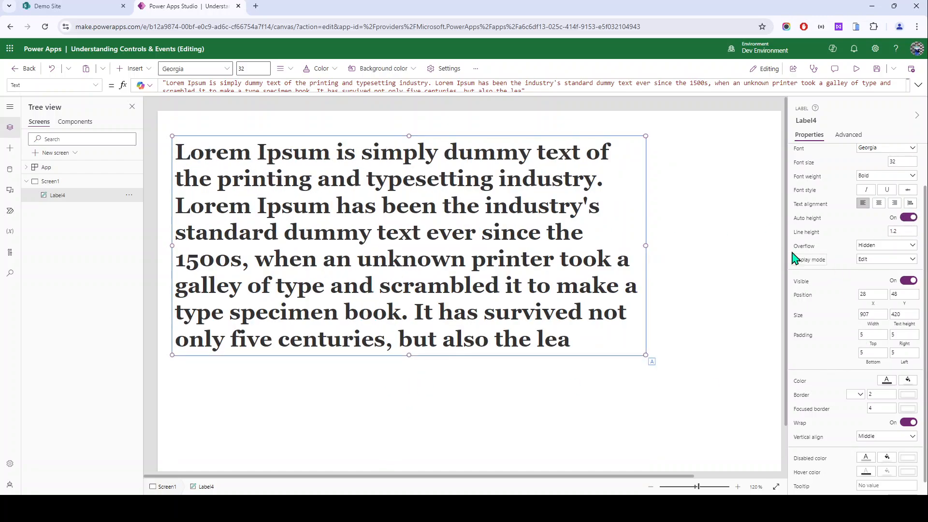
click(907, 218)
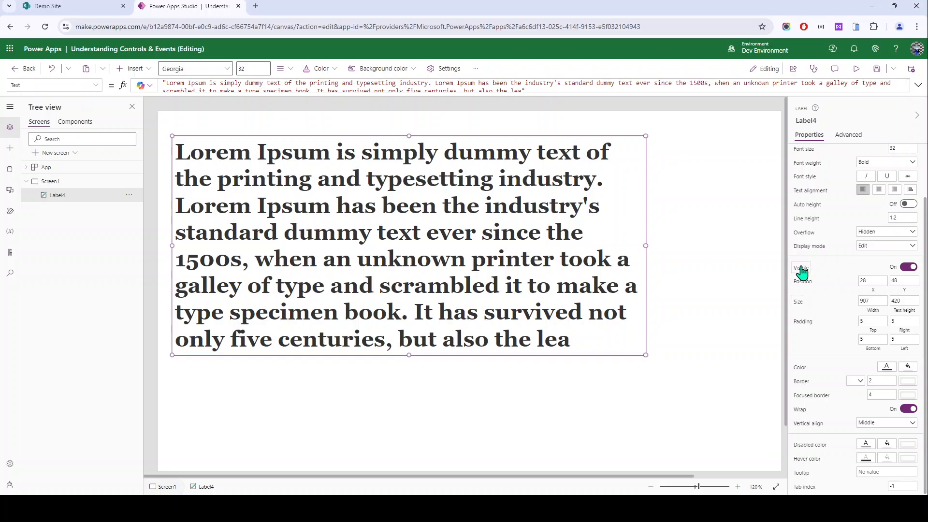
click(908, 268)
click(908, 268)
Step: Switch between the label's Properties and Advanced views to browse its properties
scroll(814, 487, up, 3)
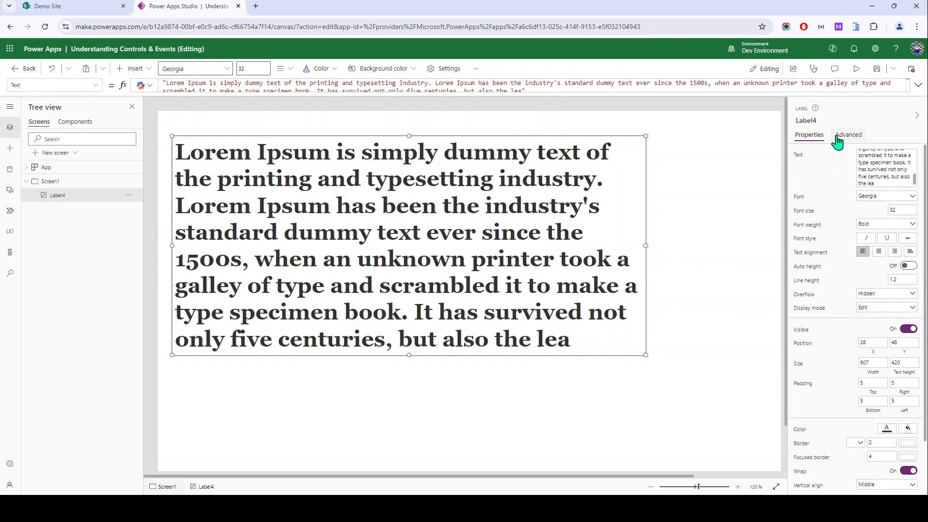
click(836, 137)
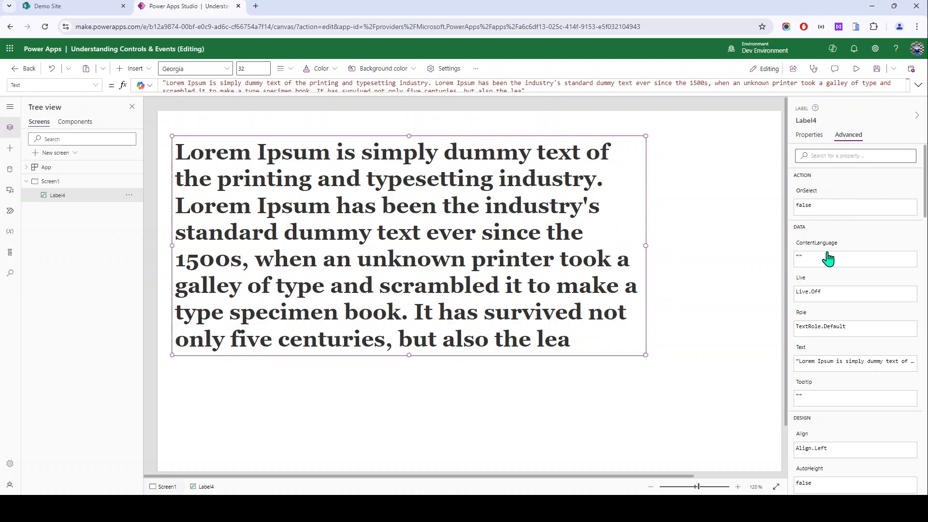
scroll(812, 279, down, 2)
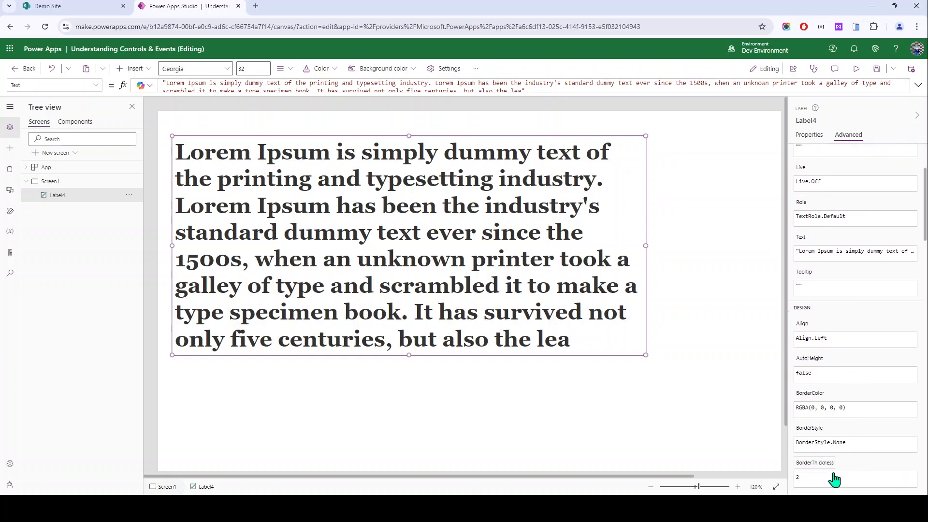
scroll(826, 236, down, 8)
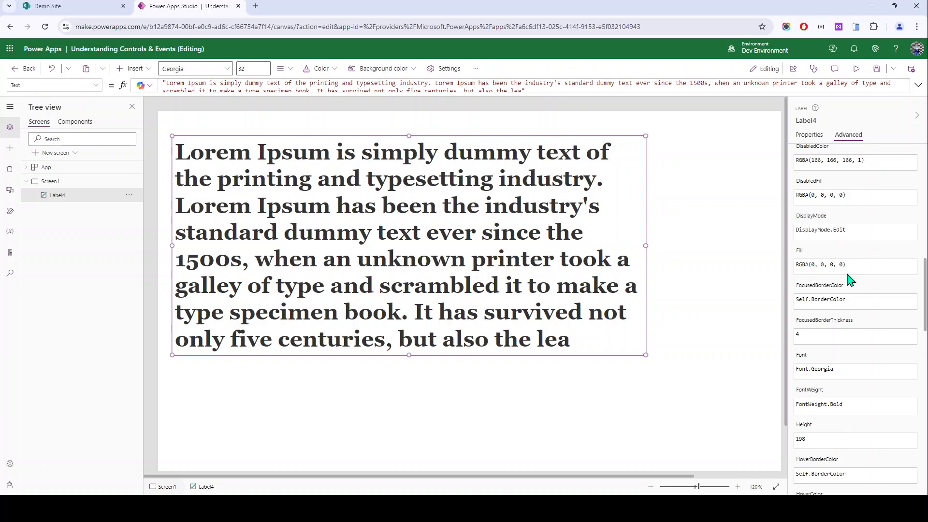
scroll(847, 339, up, 6)
click(809, 135)
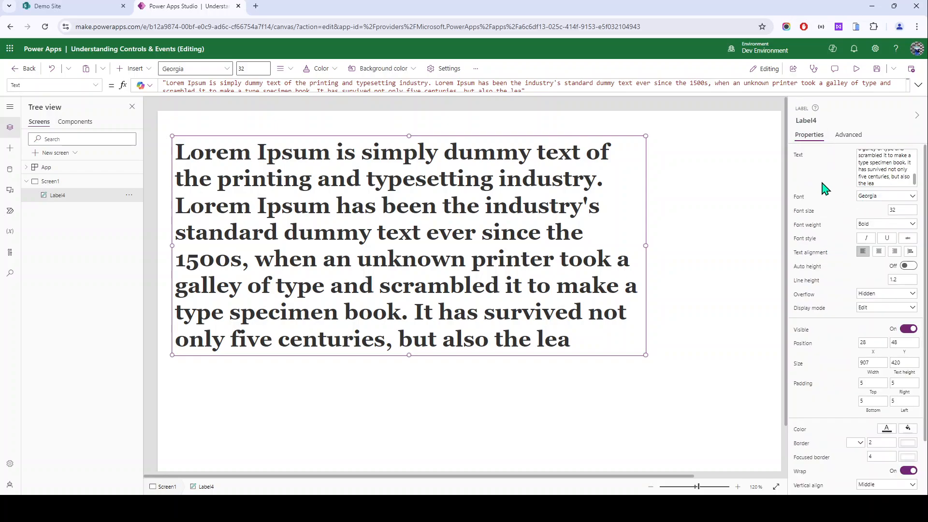
click(849, 136)
click(811, 133)
click(848, 135)
Step: Search Advanced properties for 'font' and change Label4's Font to Font.Arial
click(834, 156)
text(font)
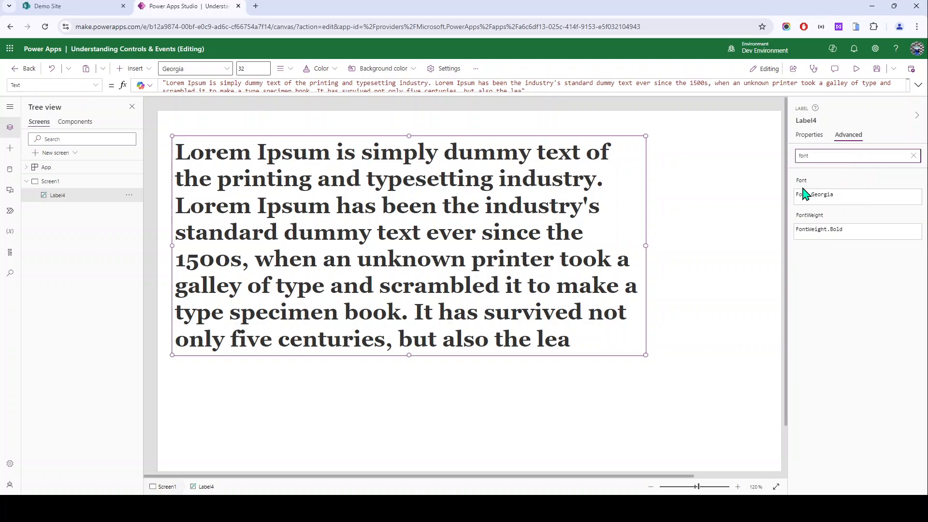
click(803, 193)
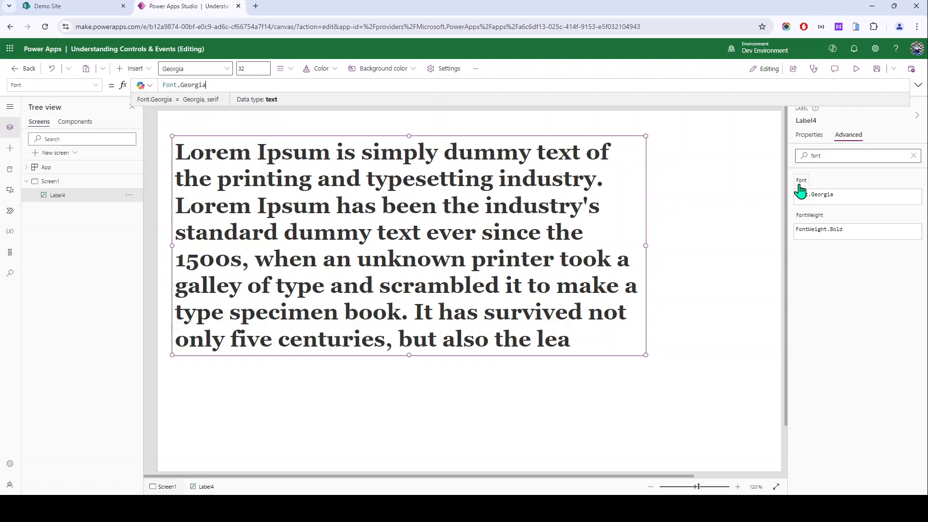
text(a)
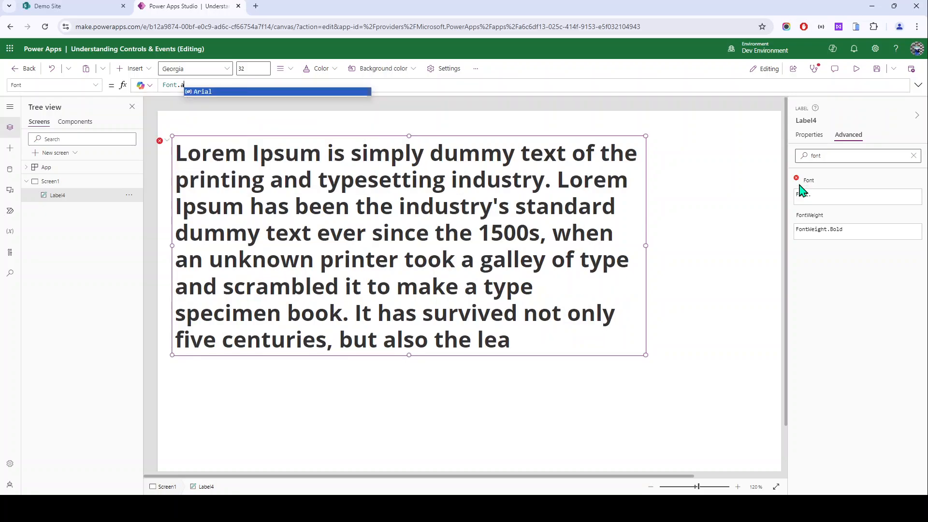
key(Tab)
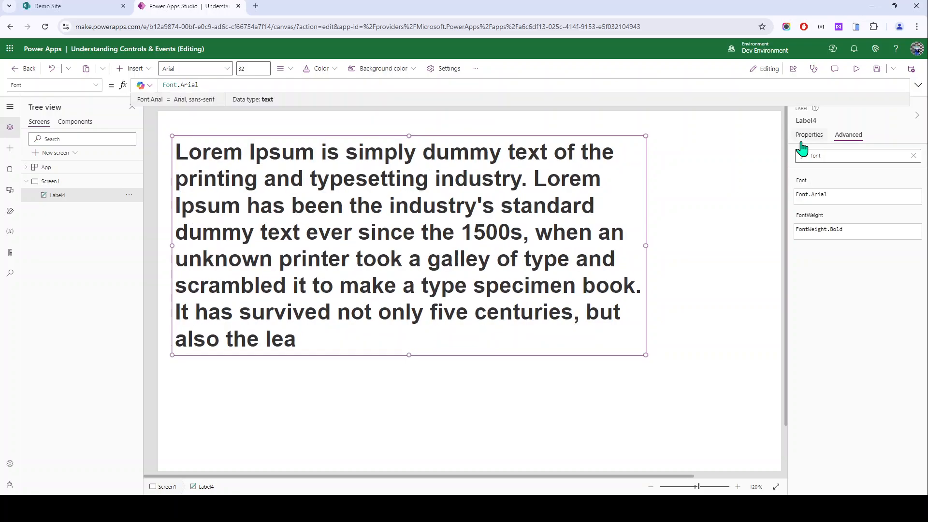
click(913, 156)
click(809, 135)
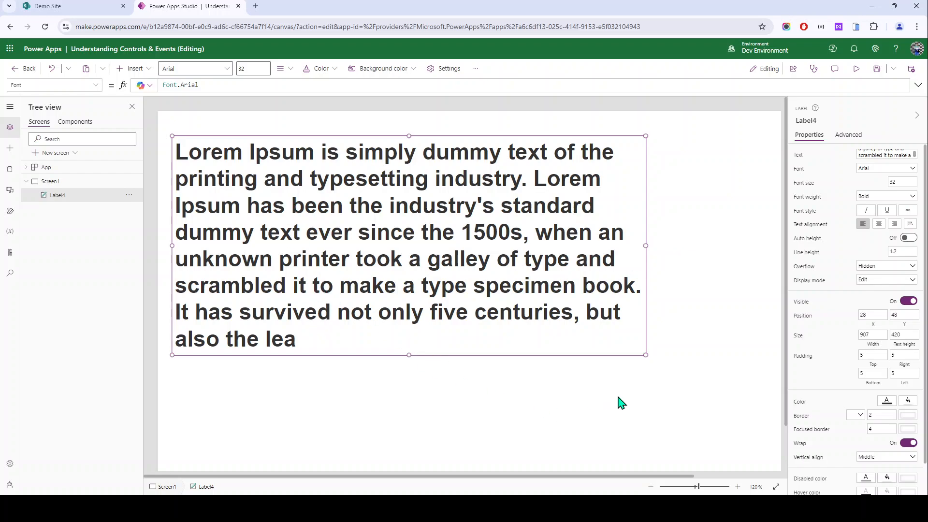
click(797, 154)
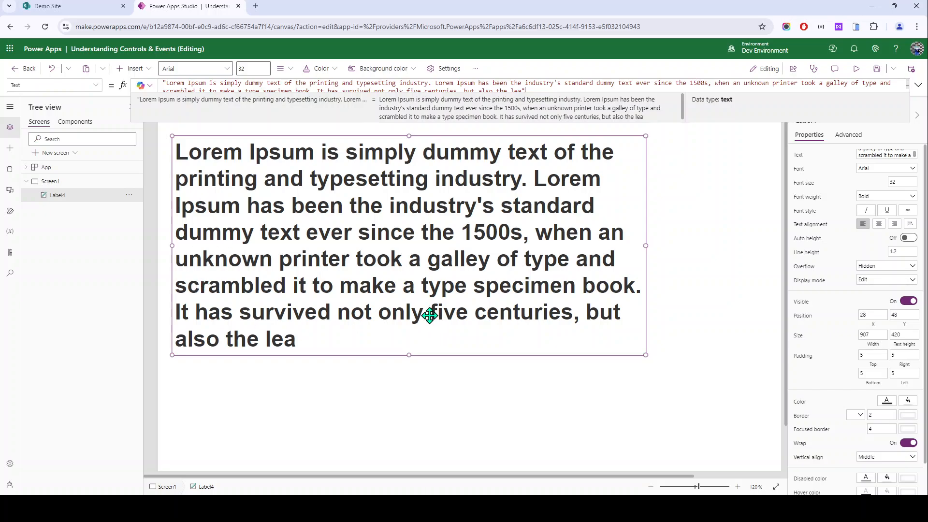
key(ctrl+a)
key(ctrl+c)
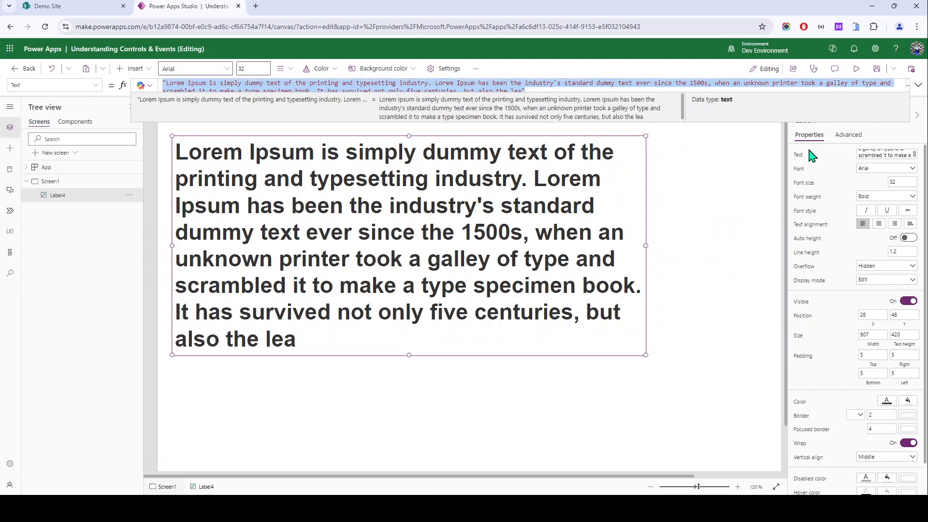
text(User().)
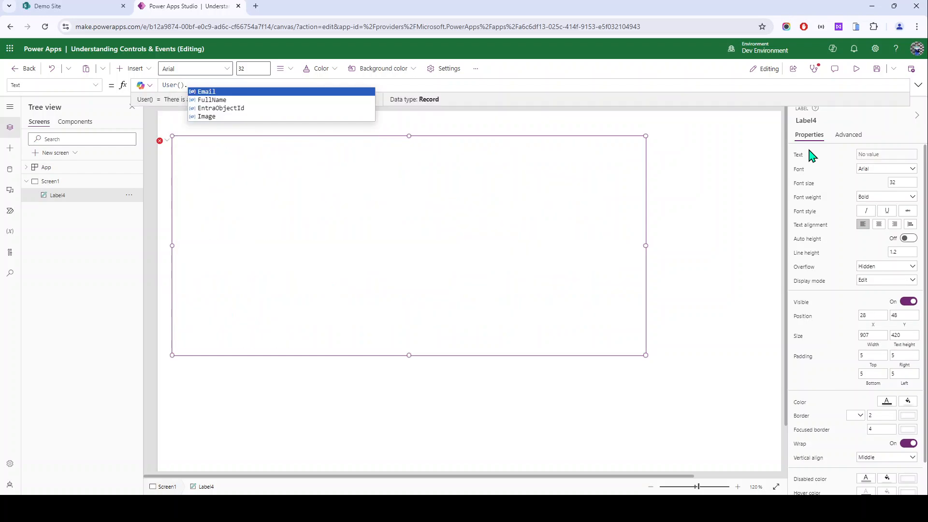
key(Down)
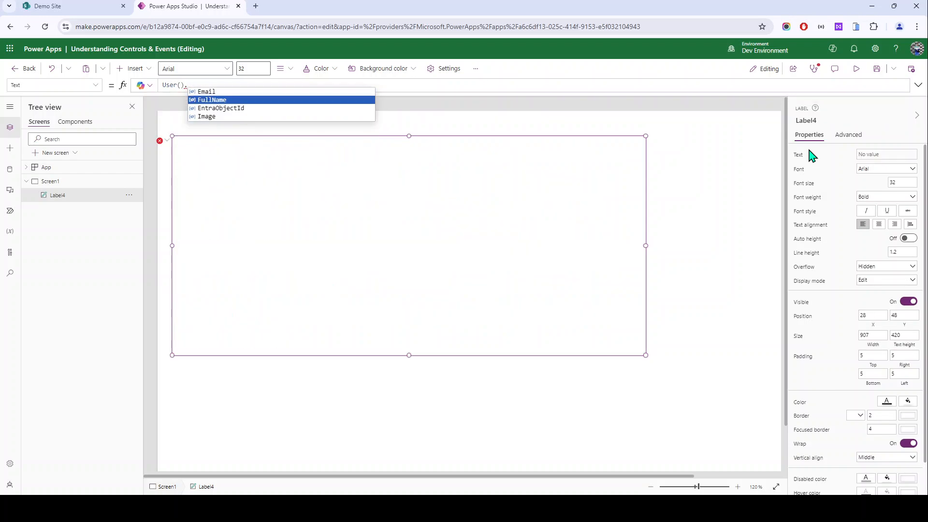
key(Return)
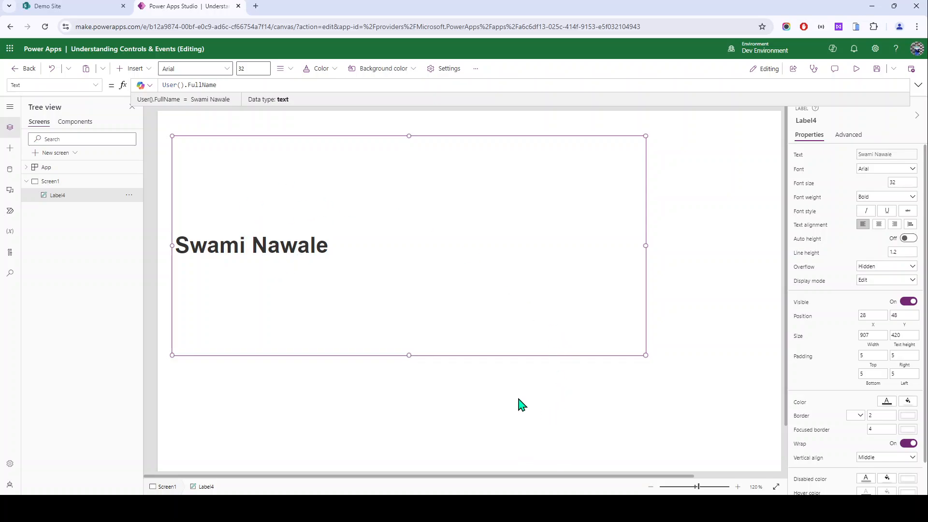
scroll(865, 353, down, 1)
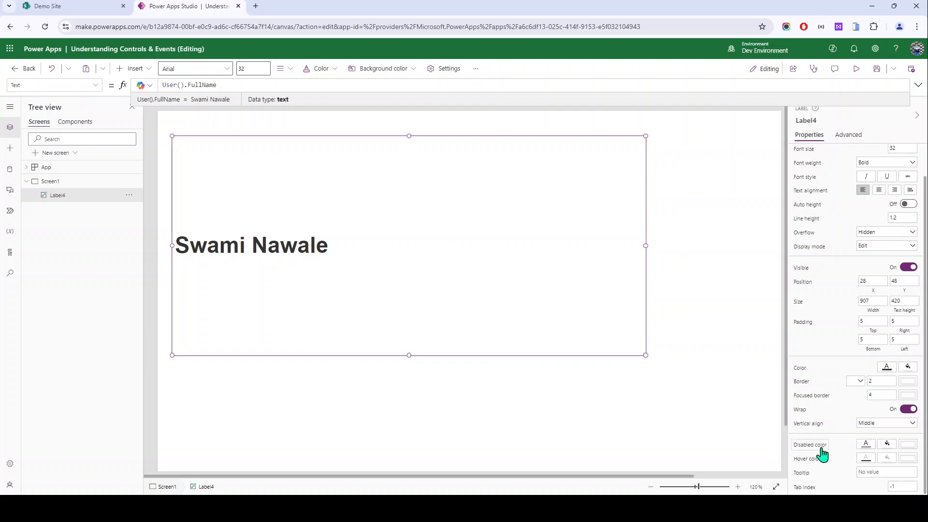
scroll(822, 478, up, 1)
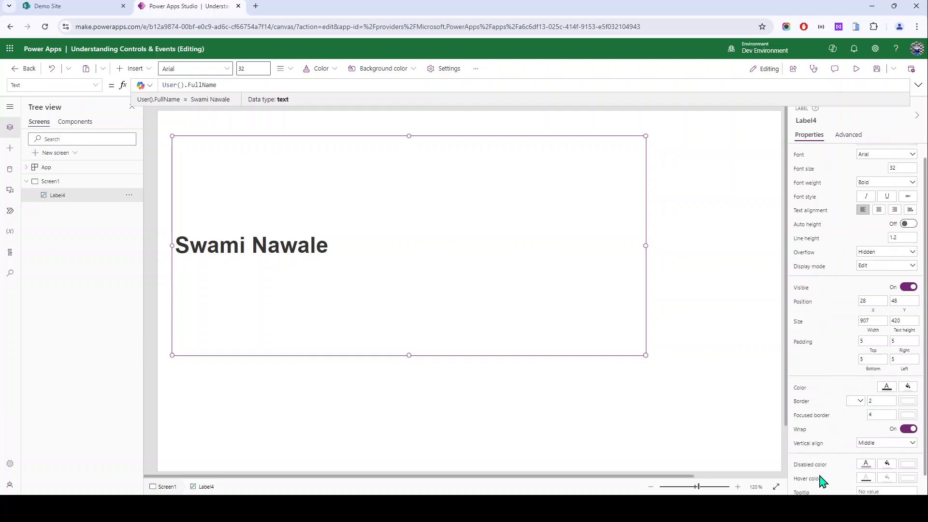
click(596, 424)
click(356, 177)
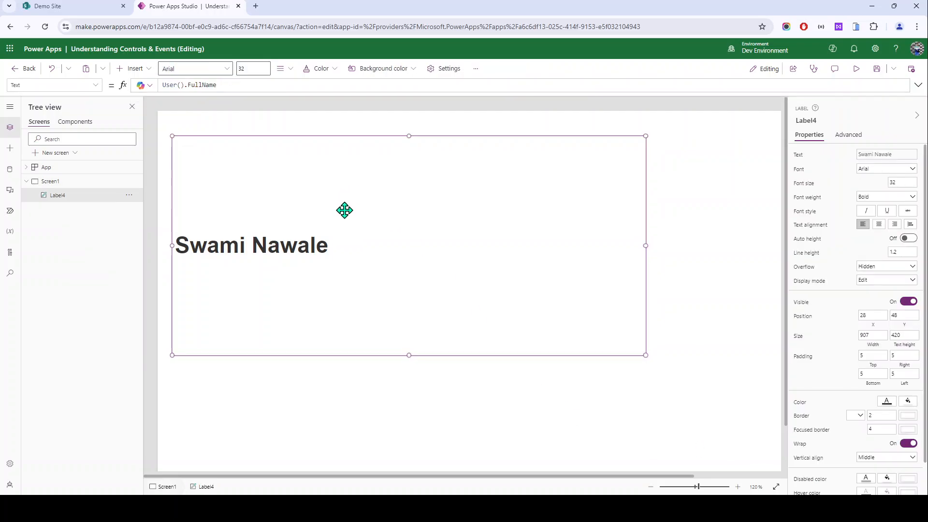
scroll(841, 314, down, 1)
click(875, 232)
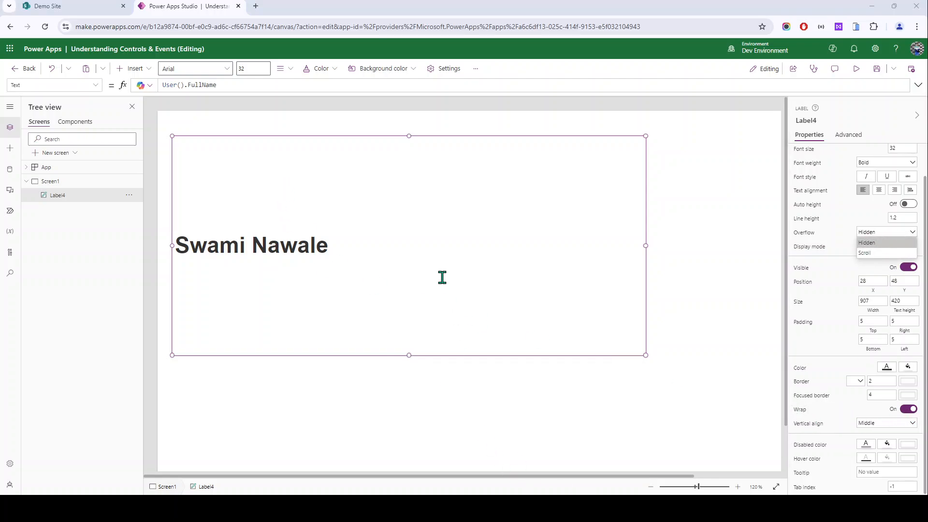
scroll(889, 162, up, 2)
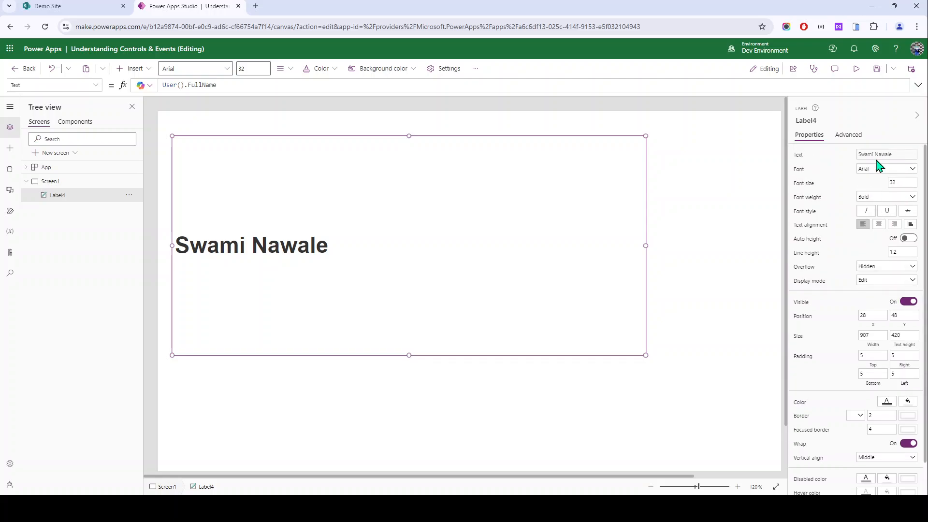
click(880, 156)
key(ctrl+a)
key(ctrl+v)
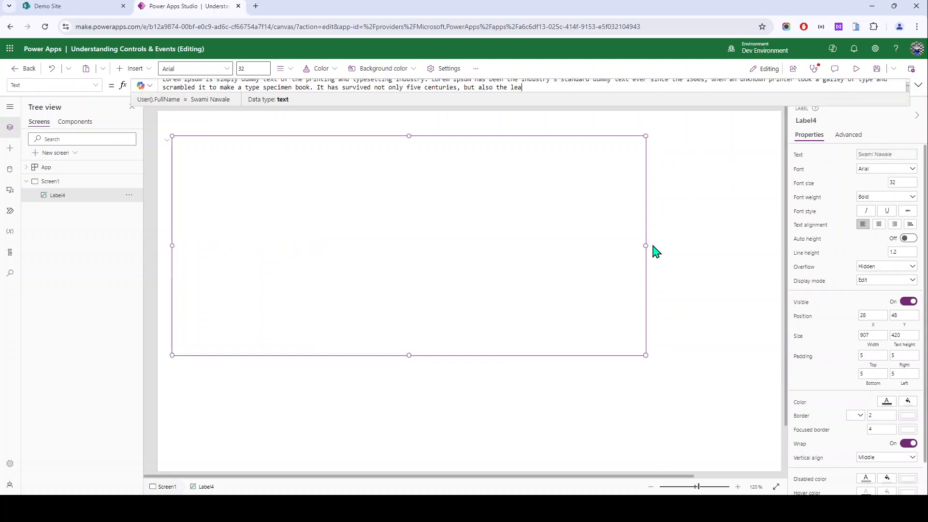
key(ctrl+z)
click(867, 157)
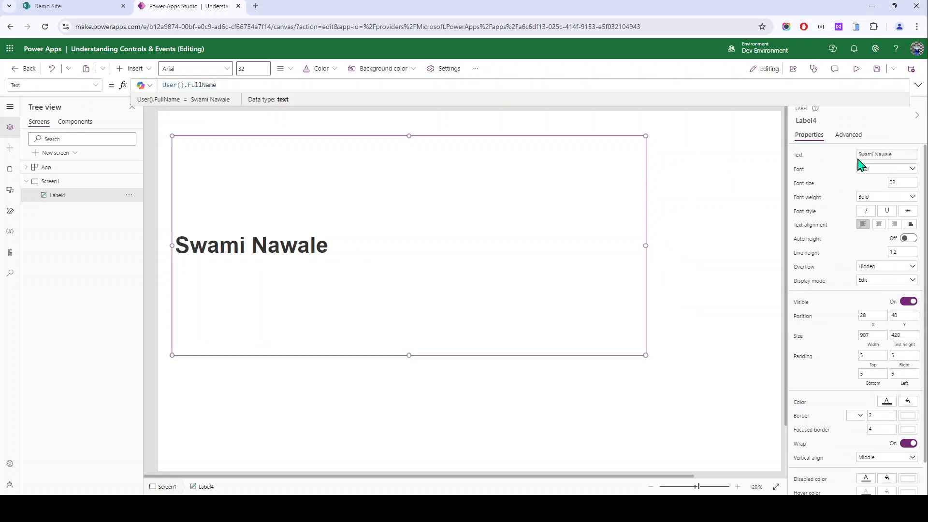
key(ctrl+shift+Left)
key(ctrl+shift+Left)
key(ctrl+shift+Left)
text("")
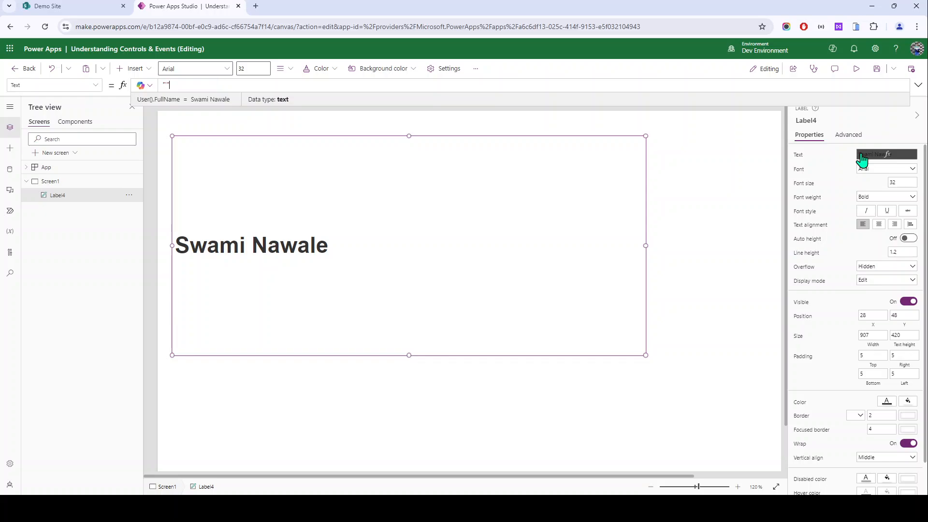
key(ctrl+v)
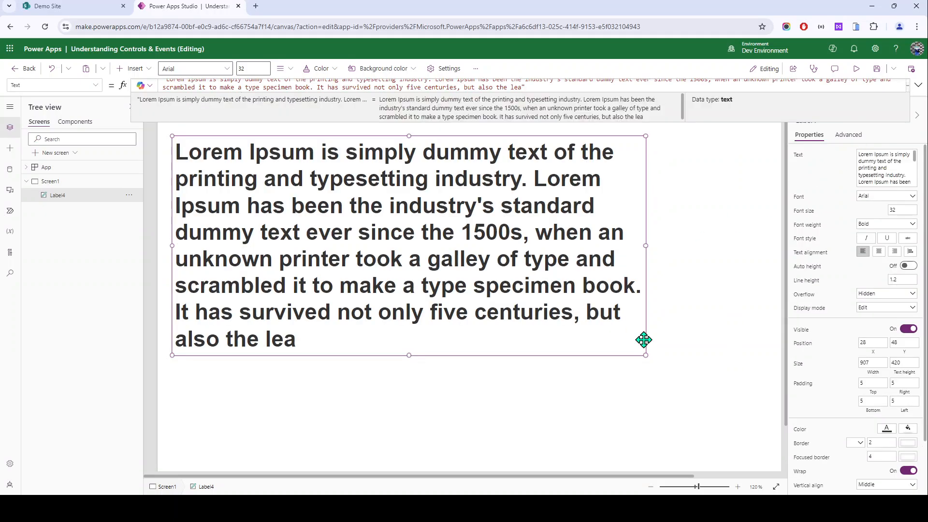
scroll(912, 441, down, 2)
Step: Turn Wrap off on Label4, then back on so the paragraph spans eight lines
click(906, 411)
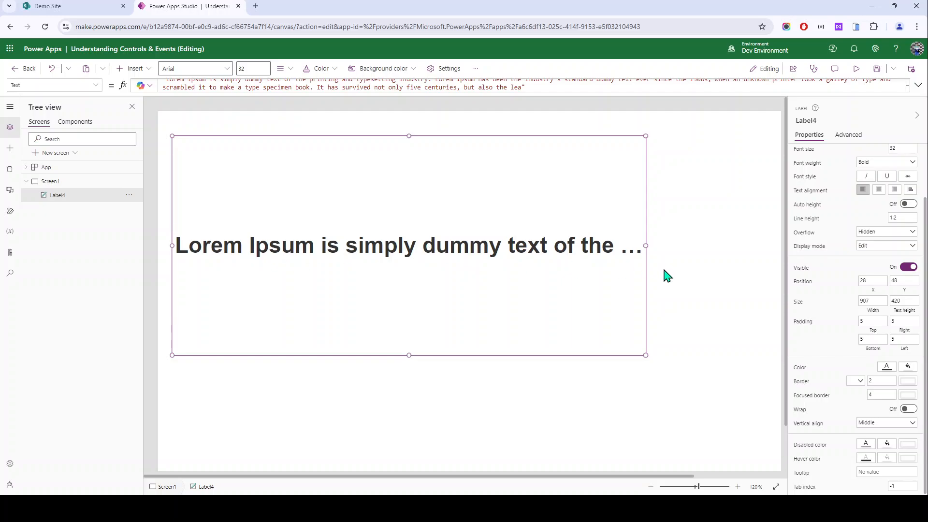
click(907, 410)
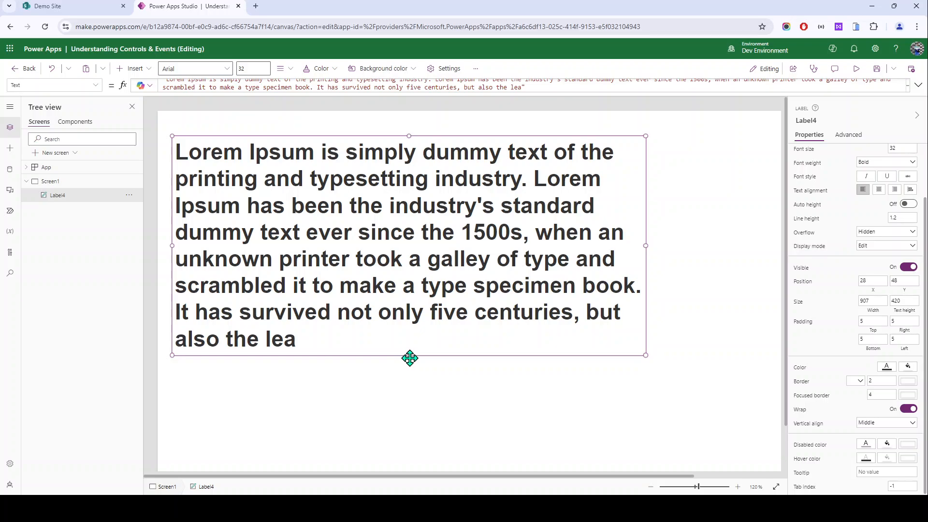
Step: Delete the Lorem Ipsum label and insert a Text input control on Screen1
key(Delete)
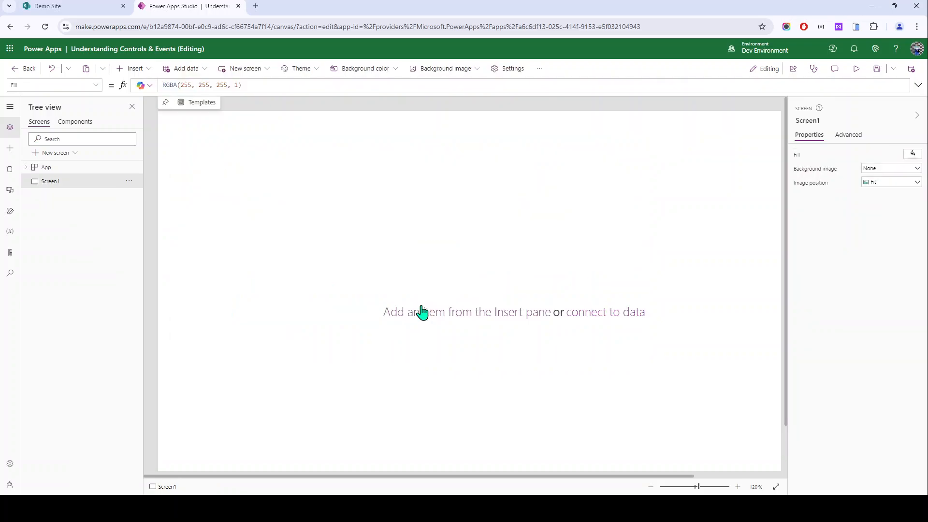
click(145, 78)
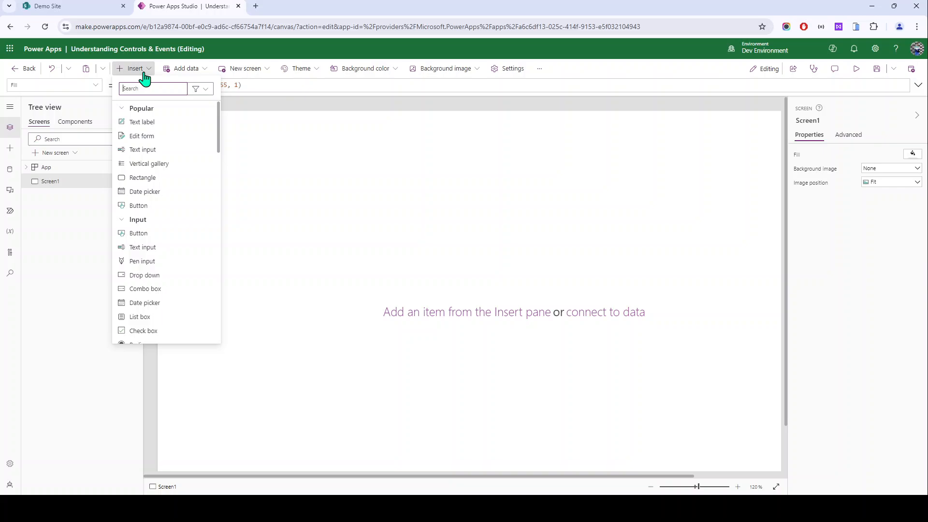
click(144, 151)
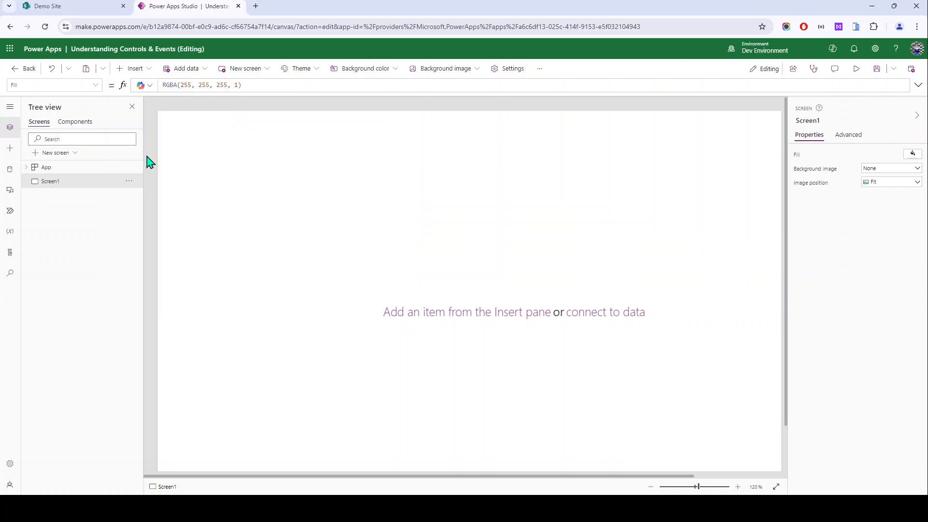
Step: Select TextInput2 and begin editing its Default formula
click(204, 165)
click(218, 142)
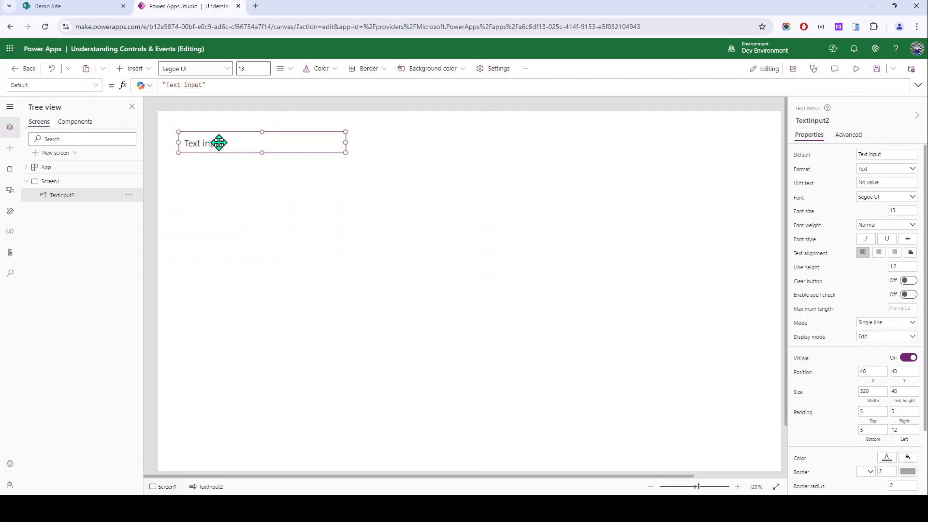
click(185, 220)
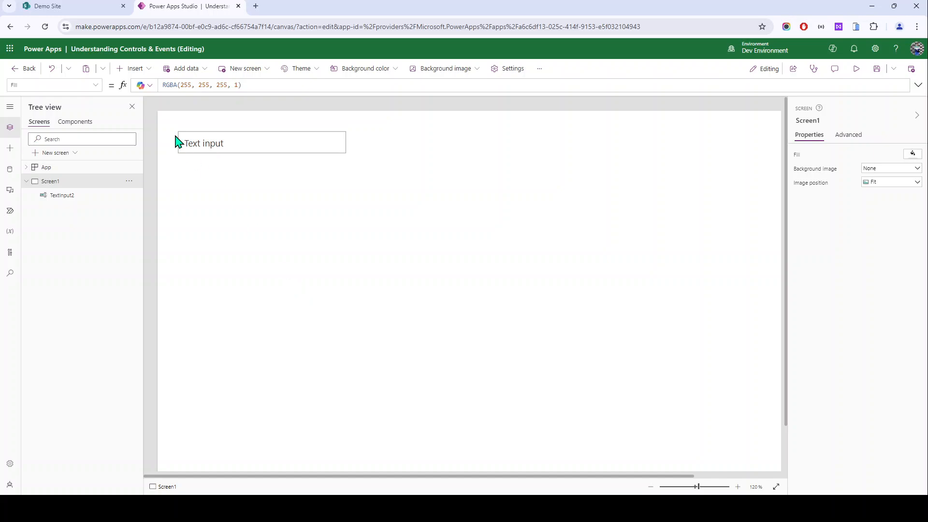
click(192, 141)
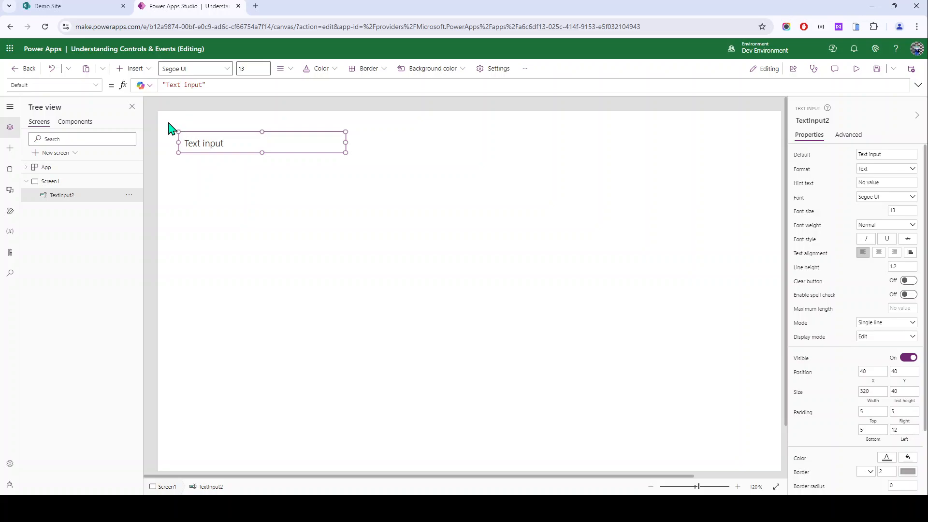
click(369, 129)
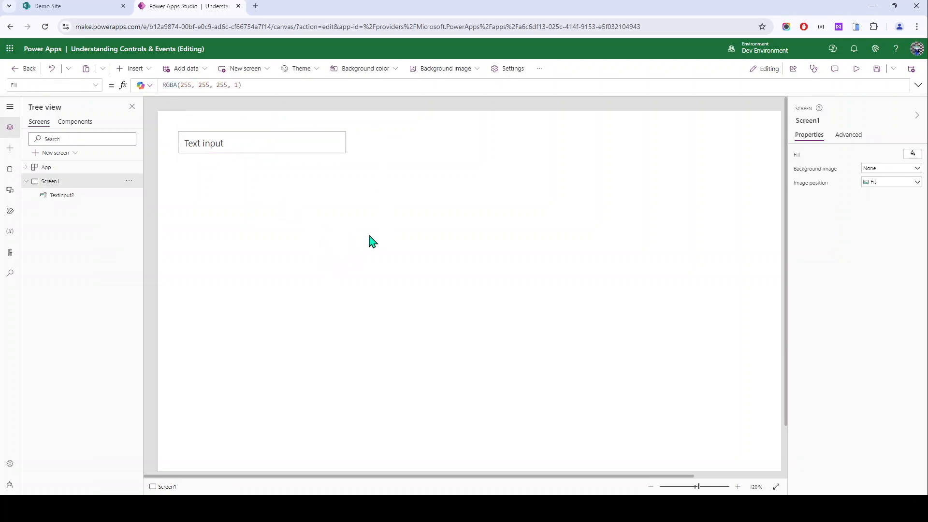
click(220, 150)
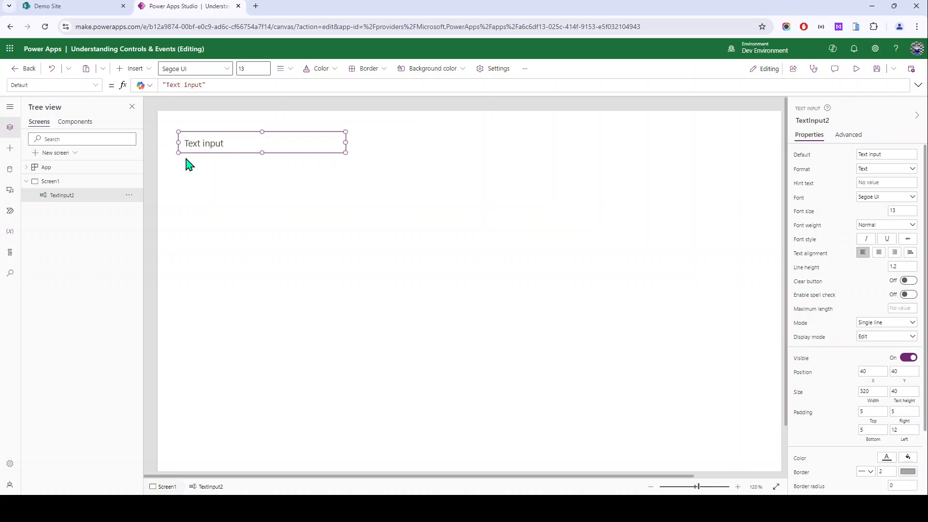
click(794, 158)
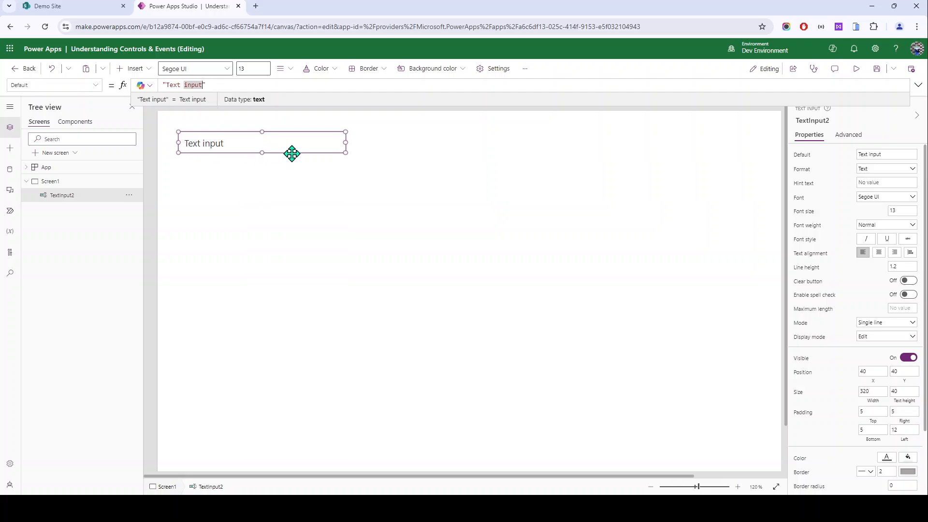
Step: Replace TextInput2's Default value with the formula User().FullName
key(ctrl+BackSpace)
key(ctrl+BackSpace)
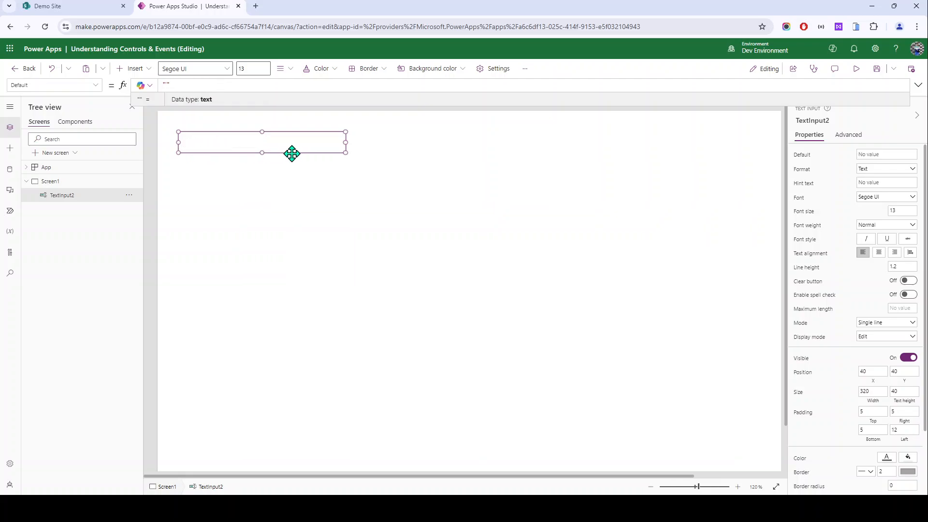
text(Swami)
key(ctrl+a)
text(use)
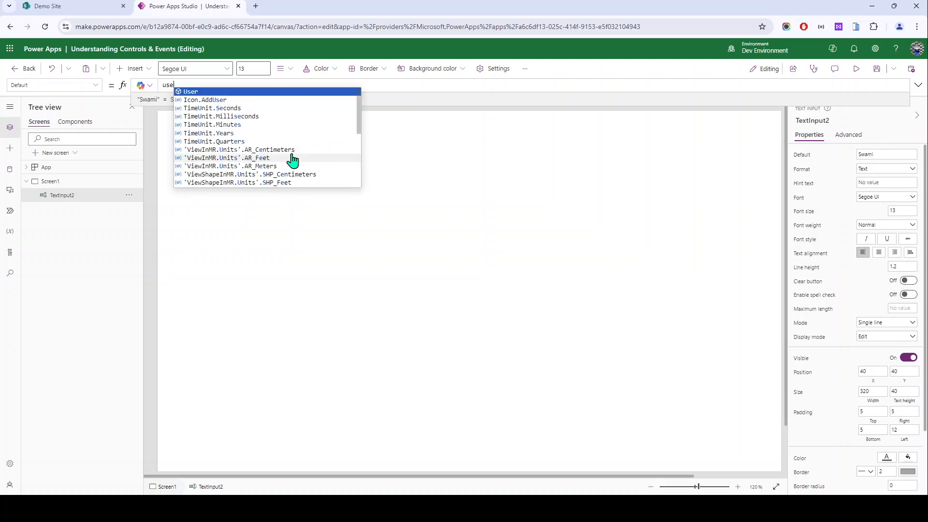
text(r()>)
key(BackSpace)
text(.)
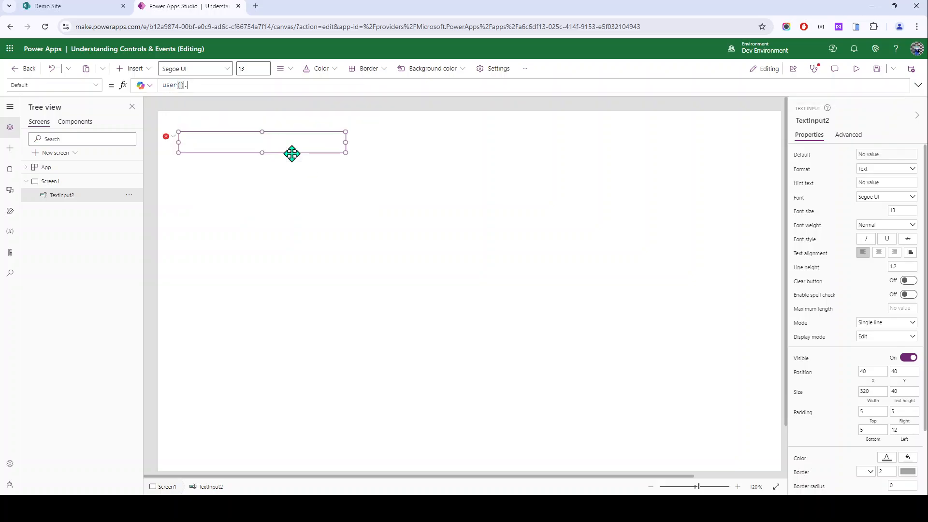
key(ctrl+a)
text(User().)
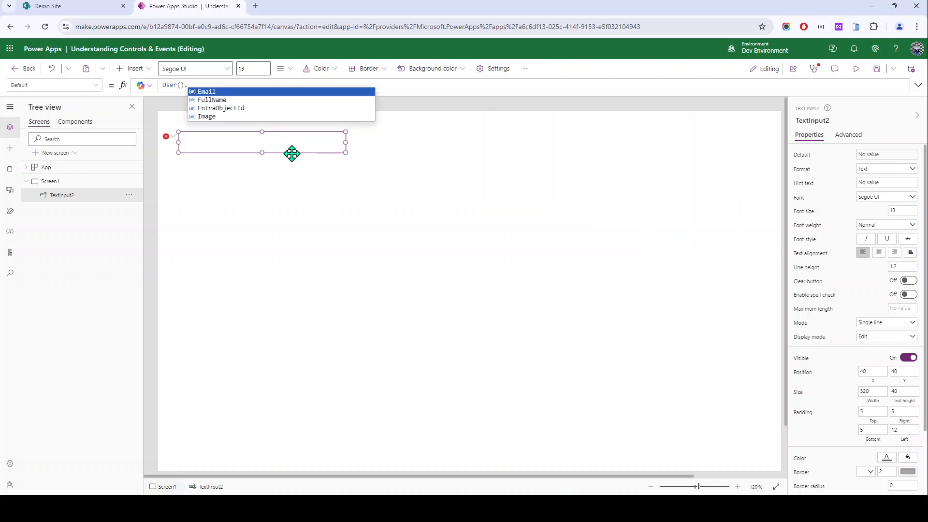
text(FullName)
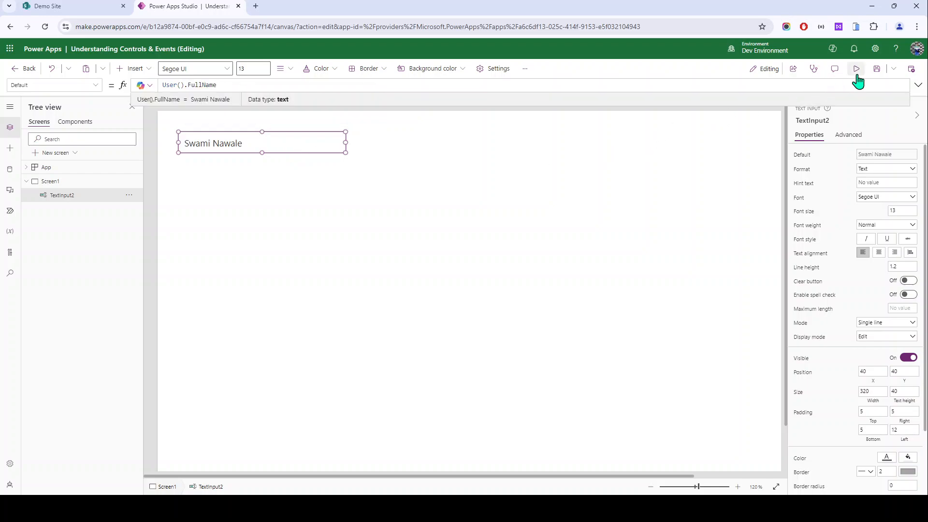
Step: Preview the app to check the prefilled full name, then return to the editor
click(856, 68)
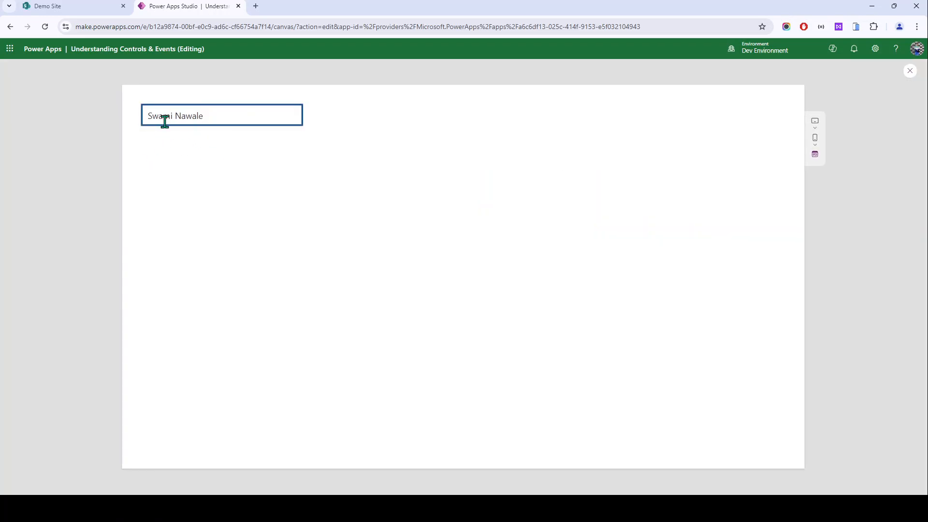
drag(220, 120, 107, 125)
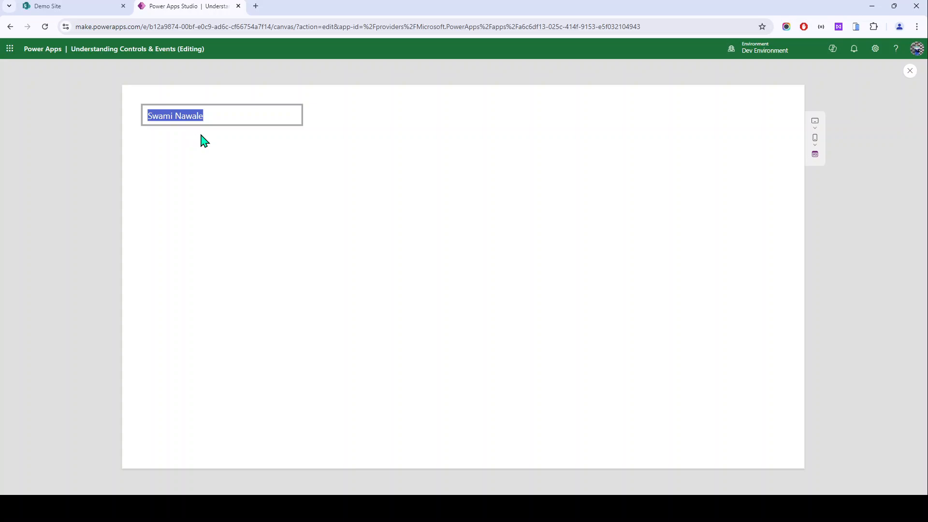
key(Escape)
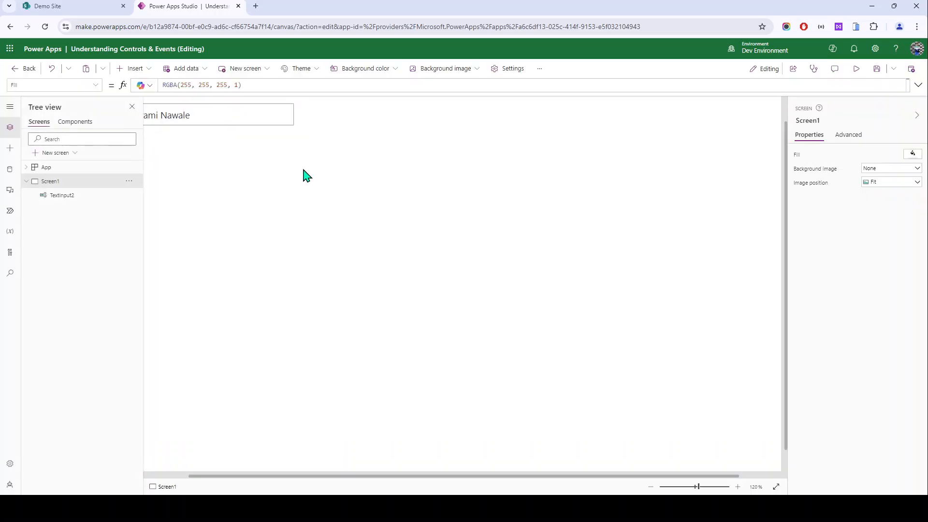
click(261, 109)
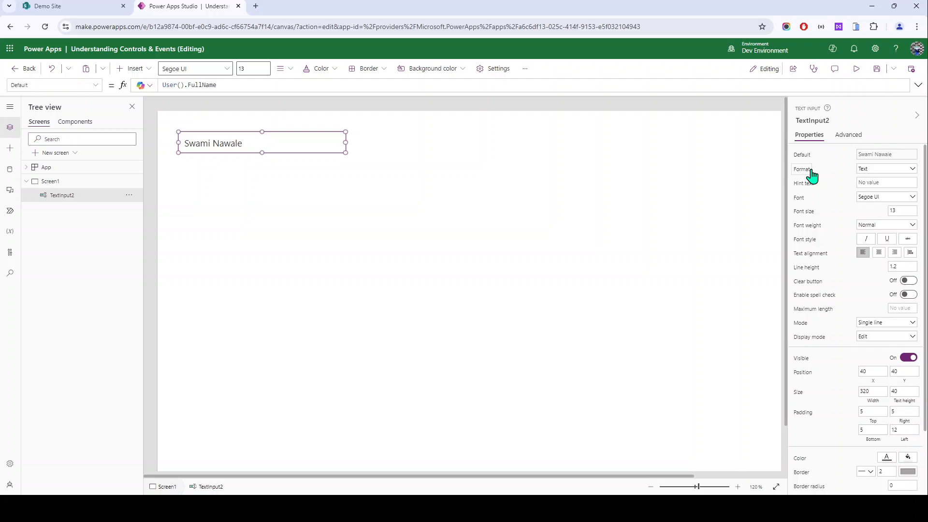
Step: Set TextInput2's Format to Number and test typing numbers like 78512 and 123 in preview
click(865, 169)
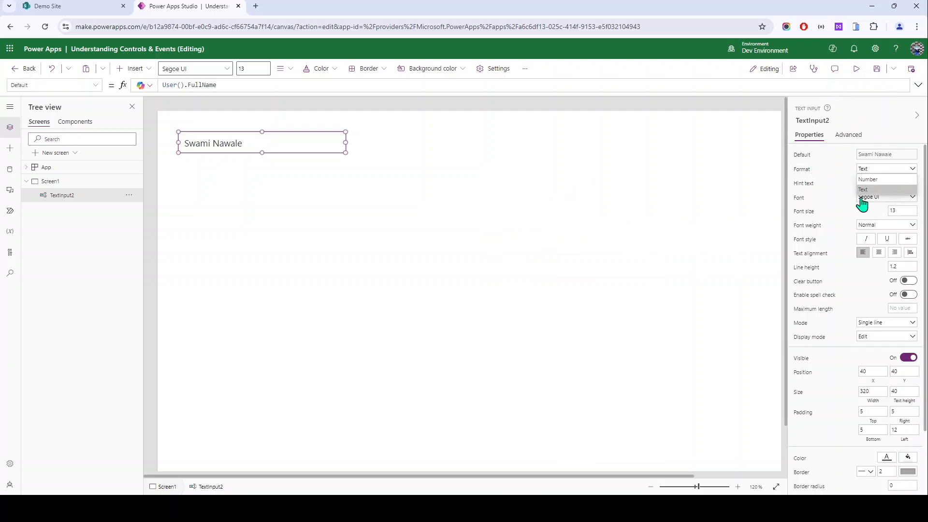
click(877, 179)
click(856, 69)
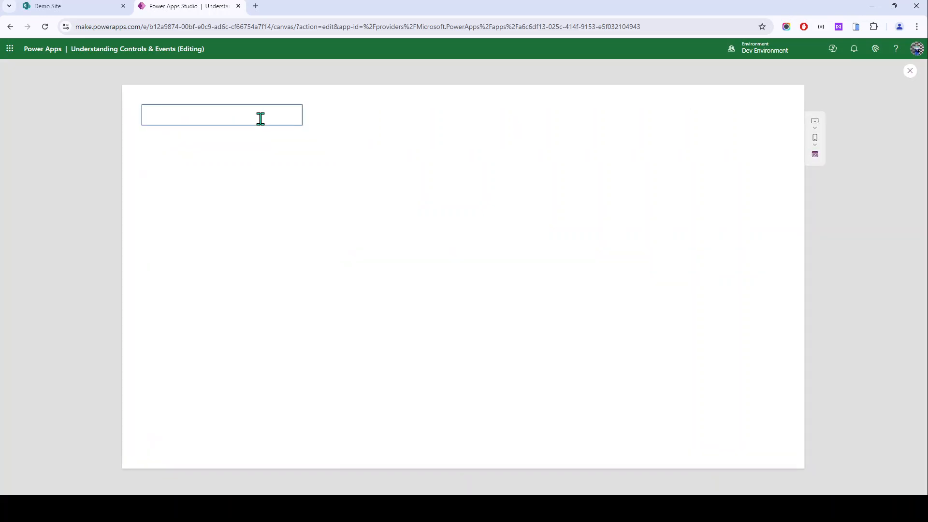
click(260, 119)
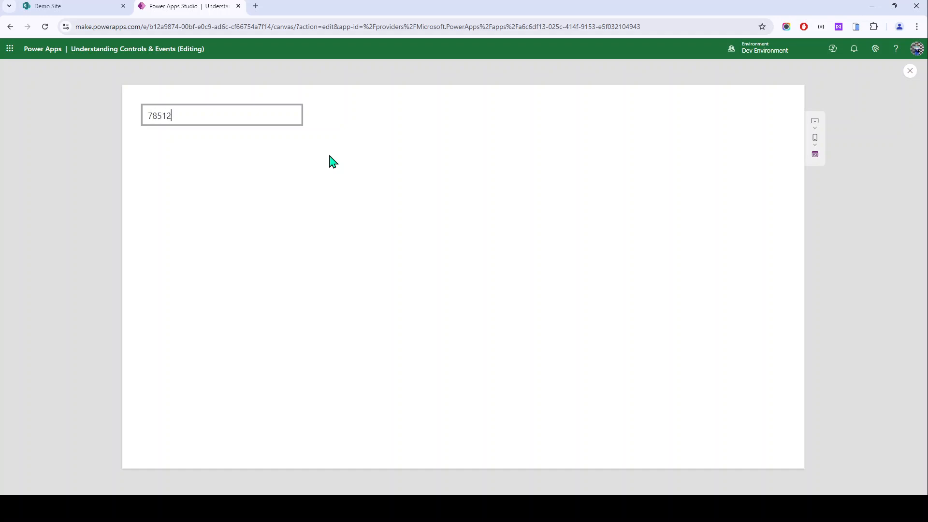
key(ctrl+a)
text(123)
key(ctrl+a)
key(BackSpace)
key(Escape)
click(245, 117)
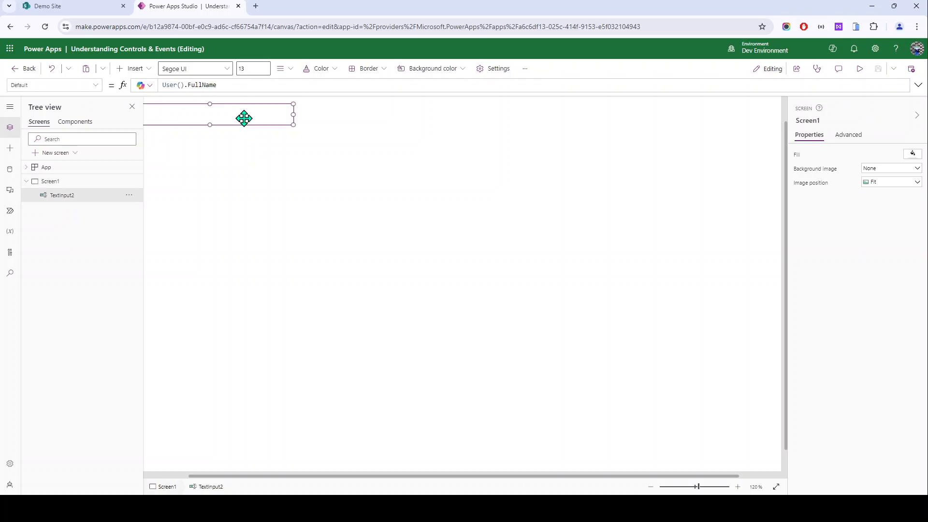
Step: Drag TextInput2 to about 360, 140 and start entering its hint text 'Enter your name'
drag(265, 143, 375, 174)
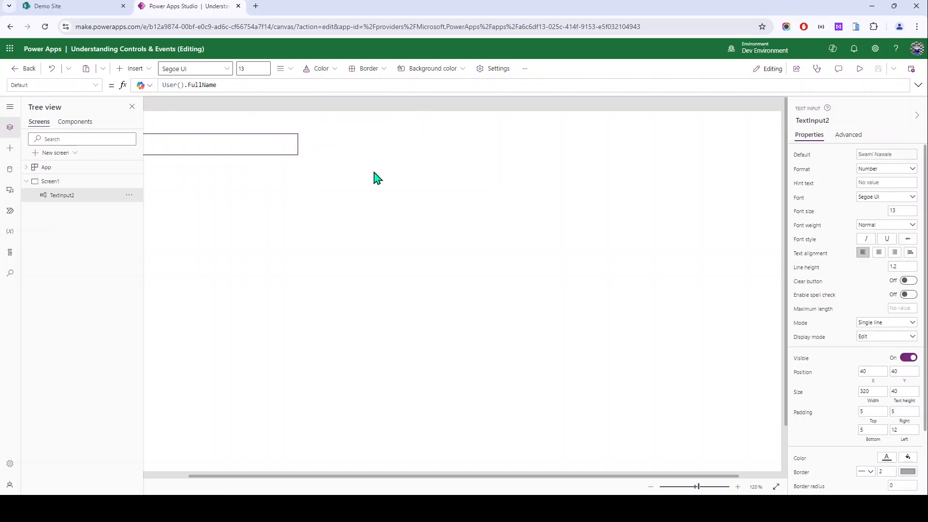
click(317, 275)
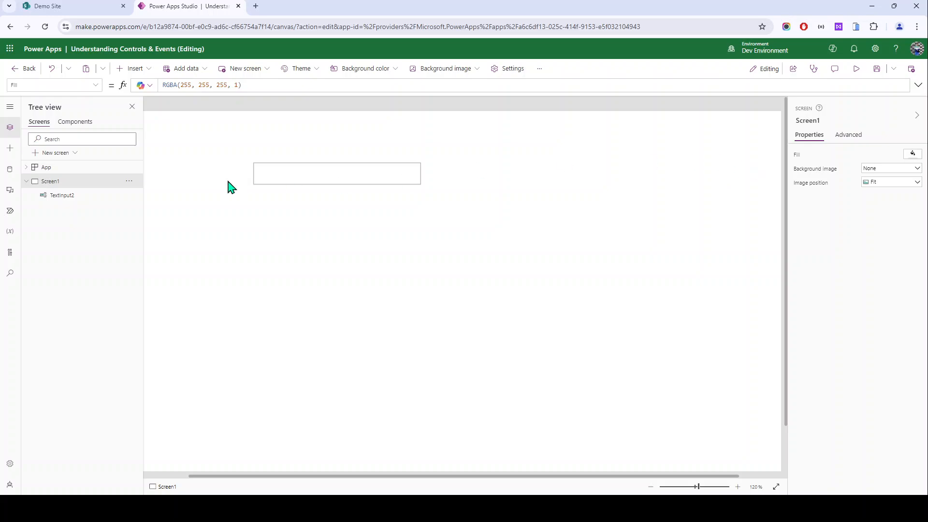
click(261, 176)
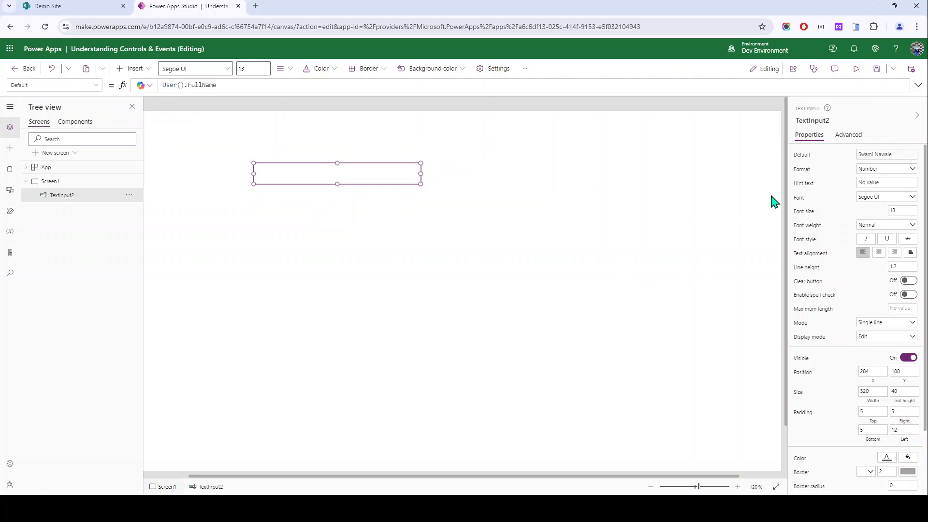
click(876, 183)
click(405, 270)
click(294, 169)
click(231, 138)
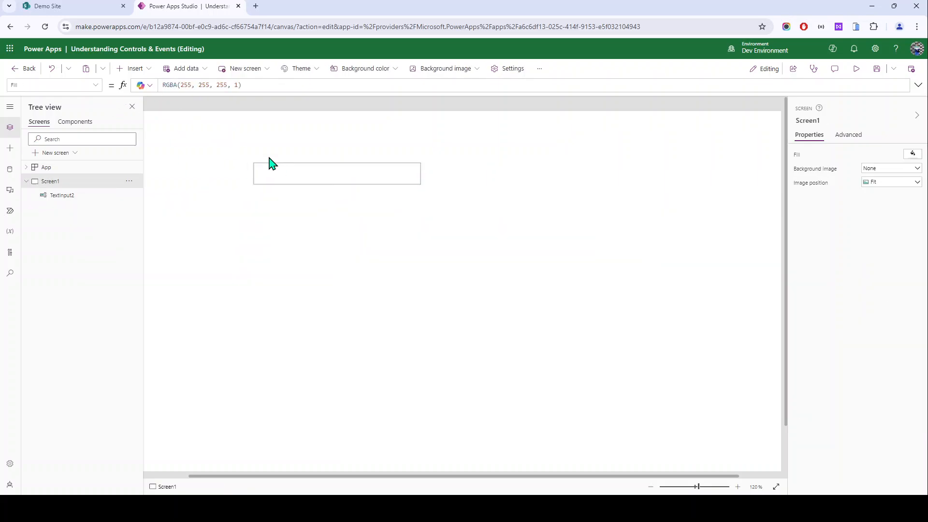
click(280, 175)
drag(280, 175, 319, 195)
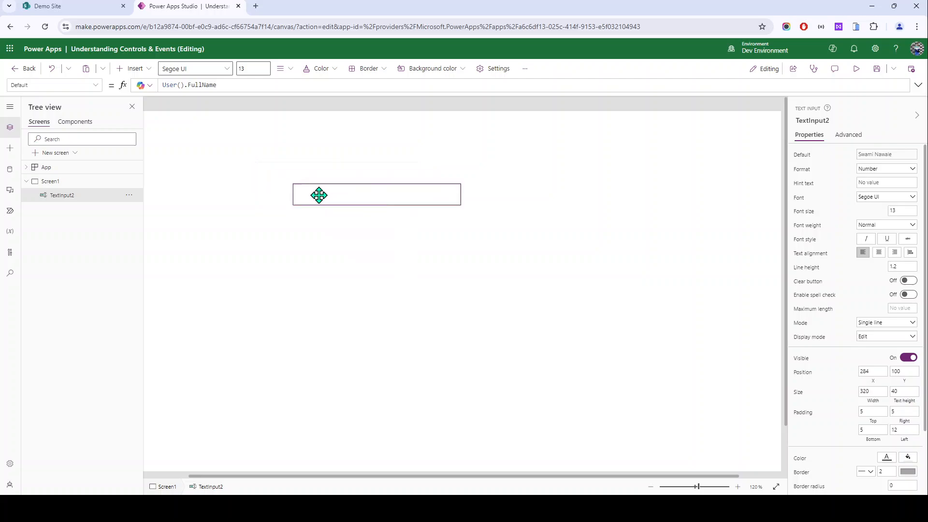
click(866, 181)
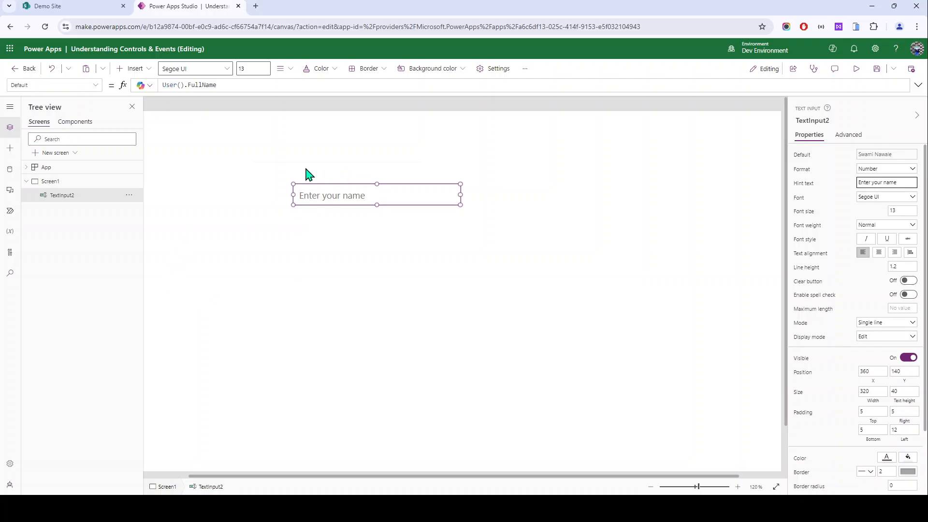
Step: Preview the app to check the 'Enter your name' hint hides on focus and returns afterwards
click(856, 69)
click(386, 170)
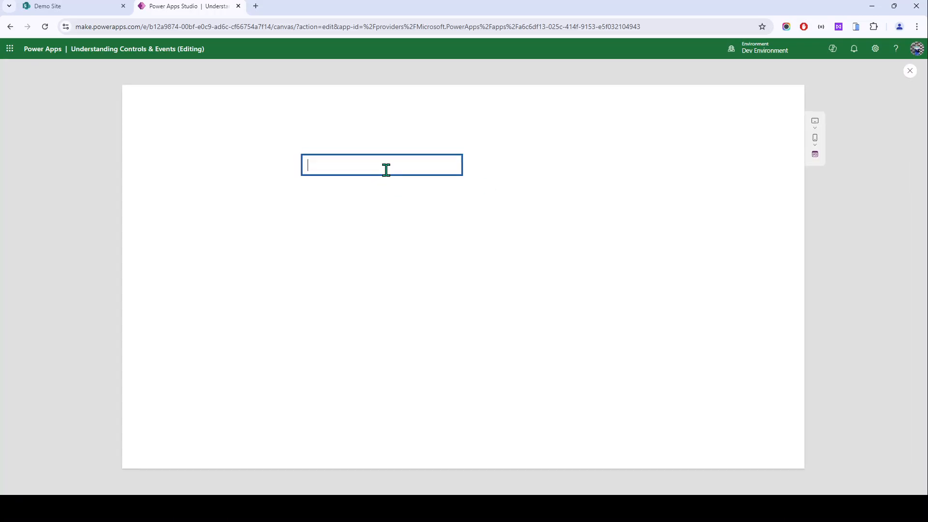
click(389, 225)
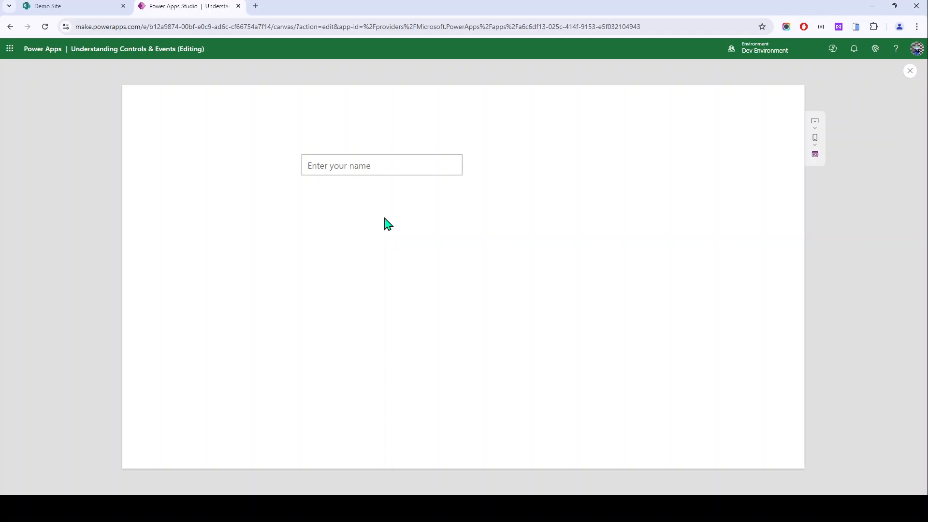
key(Escape)
Step: Drag the name text input down to position 244, 184, then select the screen
drag(266, 139, 561, 249)
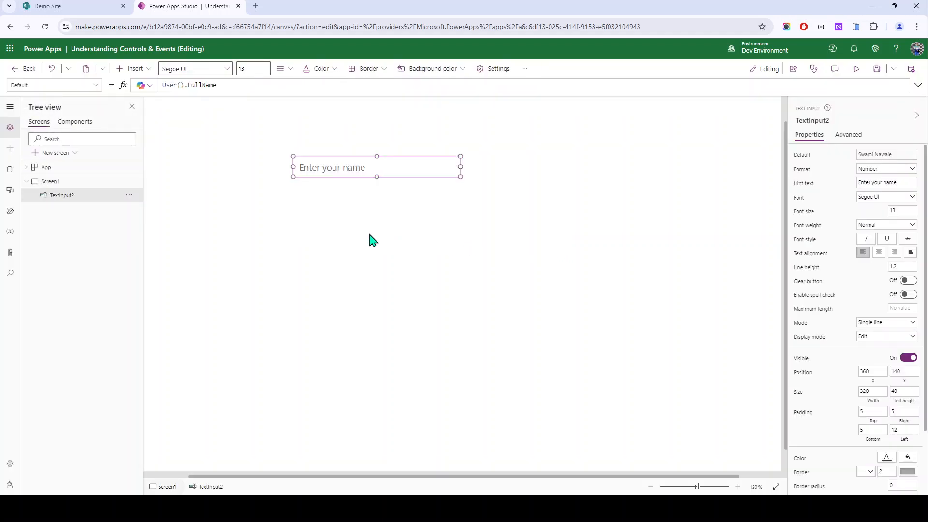
click(344, 203)
click(327, 167)
scroll(800, 216, down, 2)
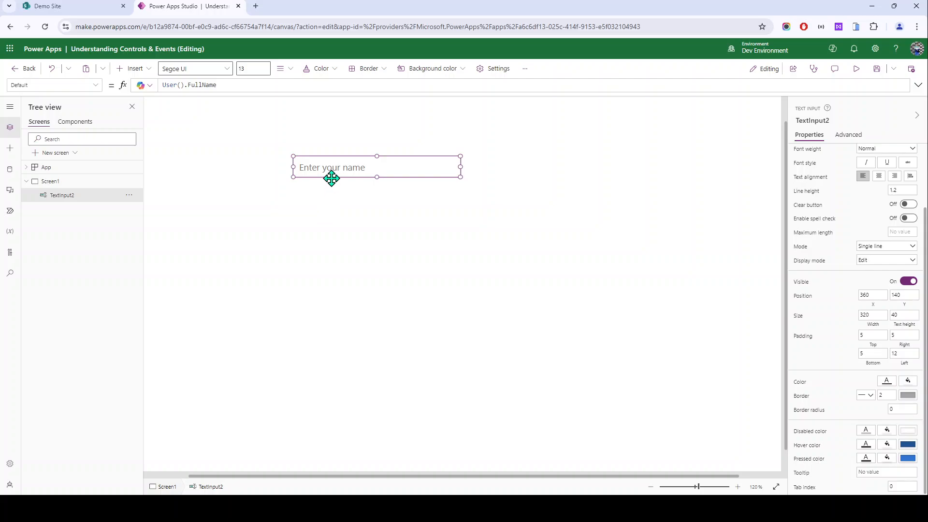
drag(332, 179, 270, 201)
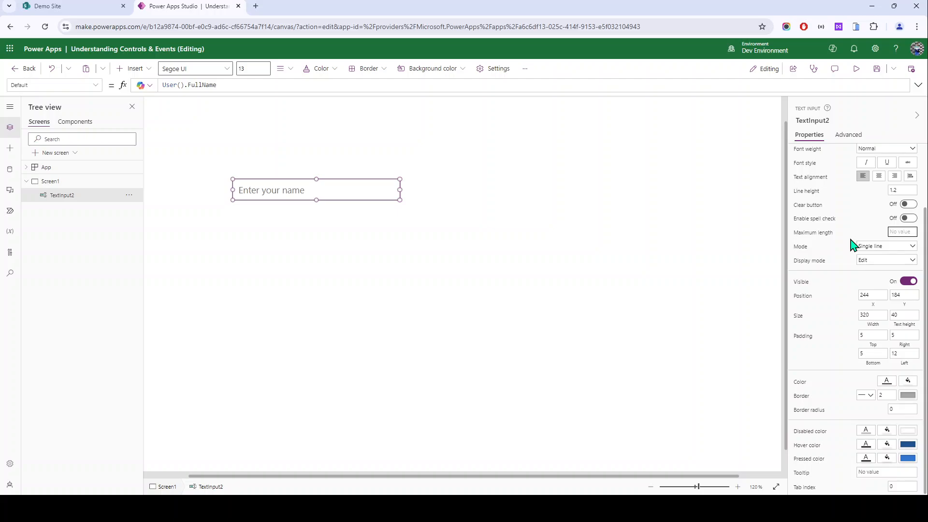
click(473, 277)
Step: Insert a new text label and place it just below the name input
click(150, 70)
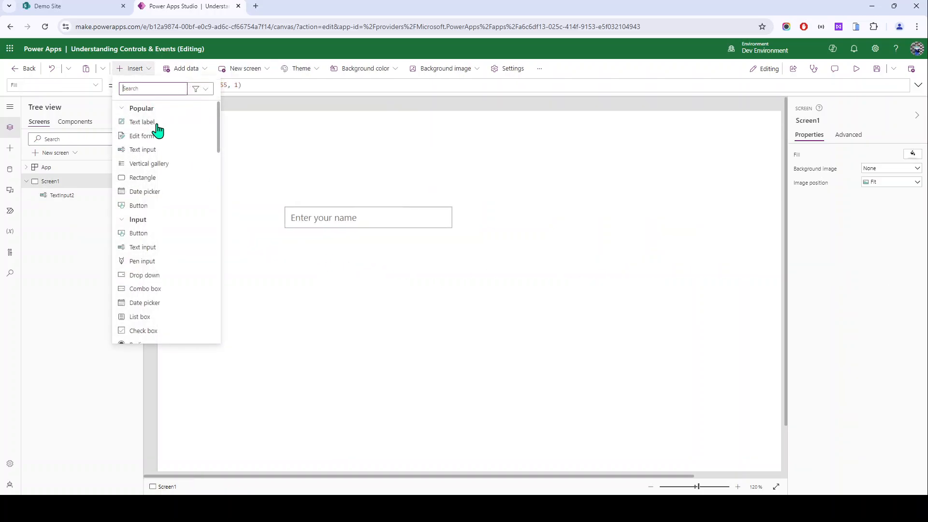
click(154, 123)
drag(213, 144, 318, 276)
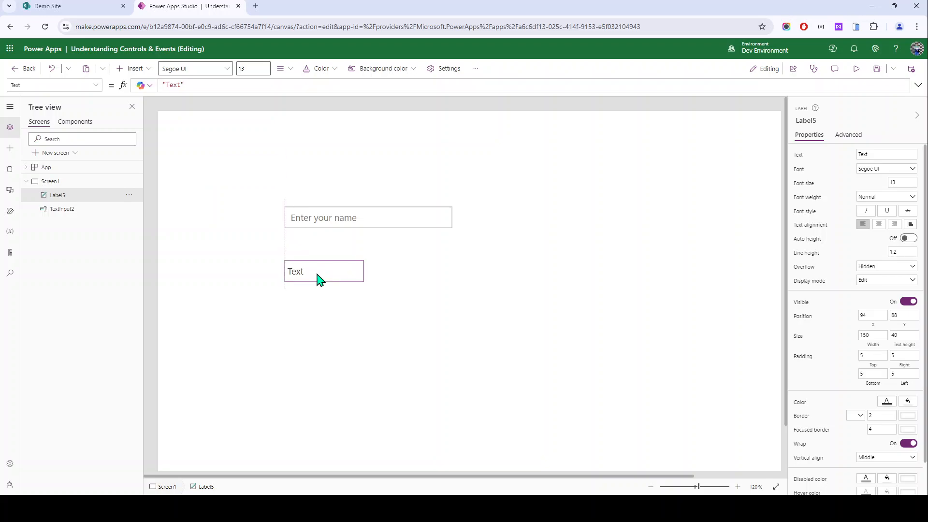
scroll(306, 225, up, 2)
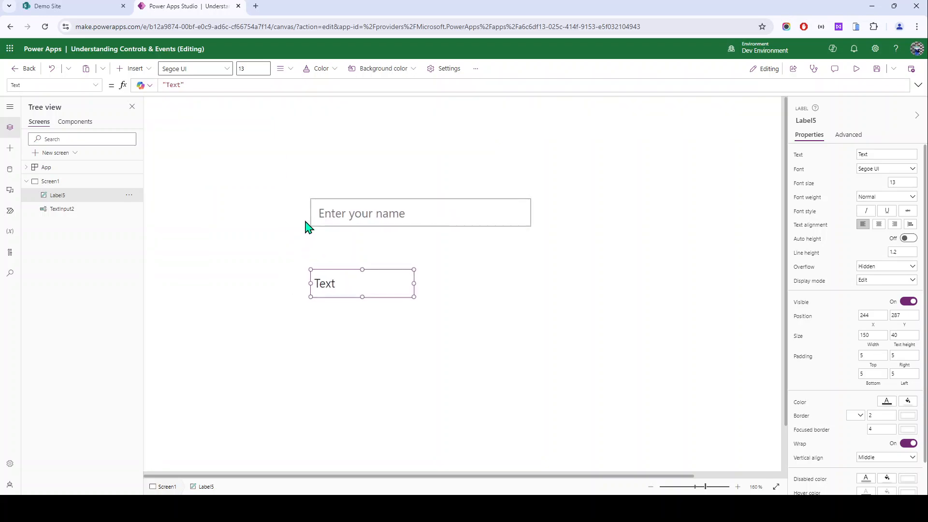
drag(344, 286, 343, 280)
scroll(478, 352, up, 1)
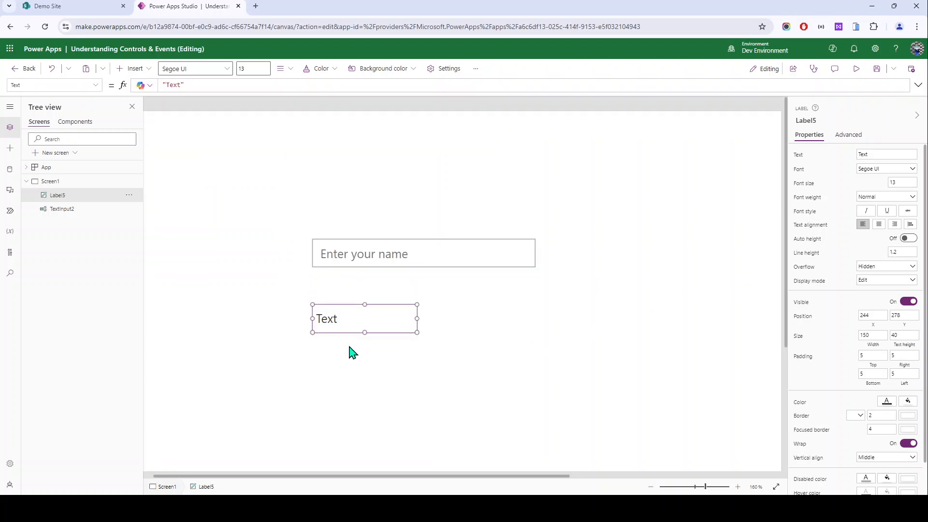
Step: Set the new label's Text formula to Len(TextInput2.Text), so it displays 0
click(333, 255)
click(342, 327)
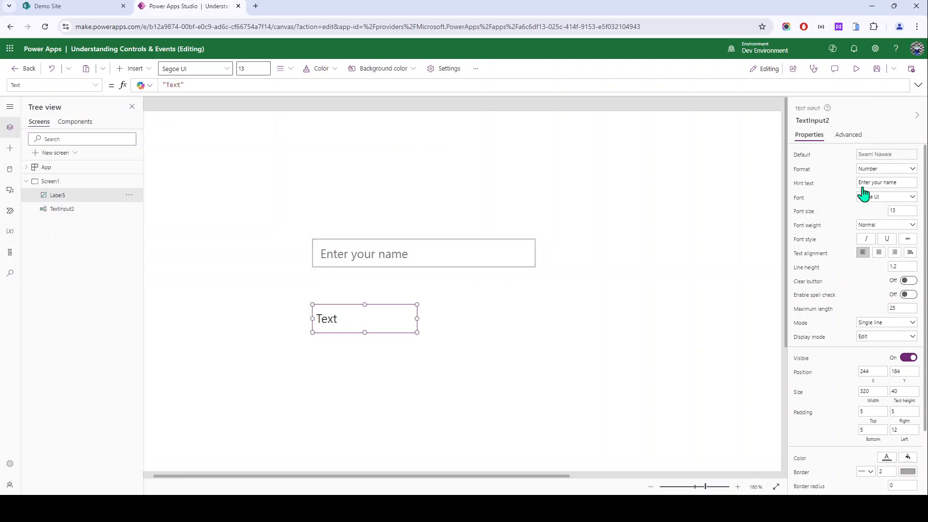
click(849, 137)
click(806, 191)
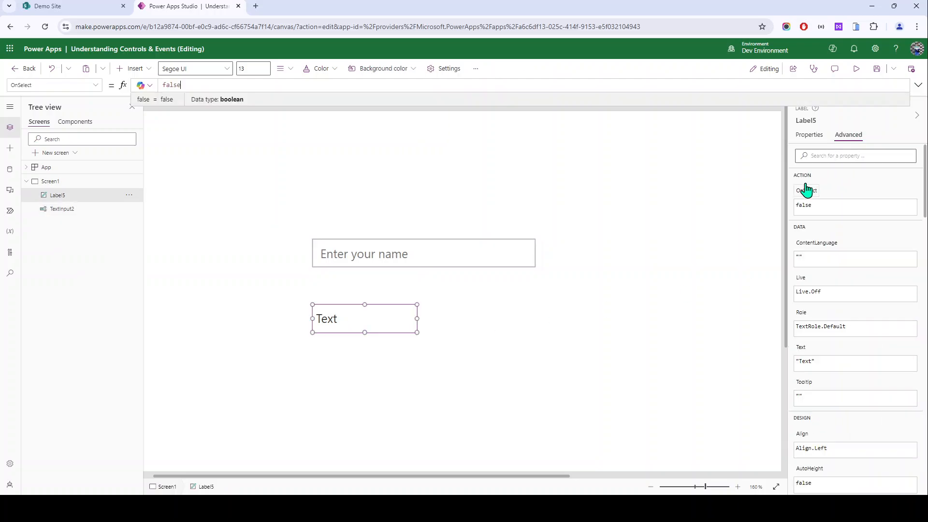
click(807, 136)
click(798, 155)
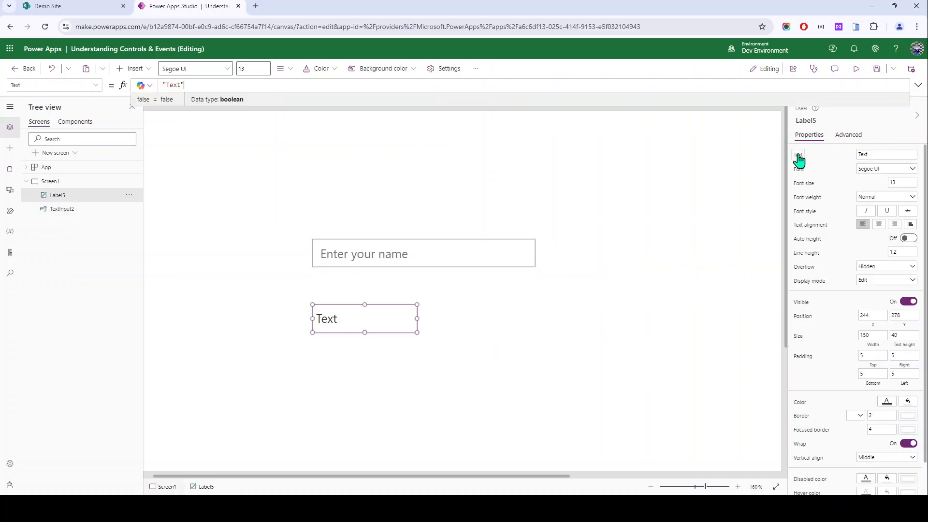
text(Len)
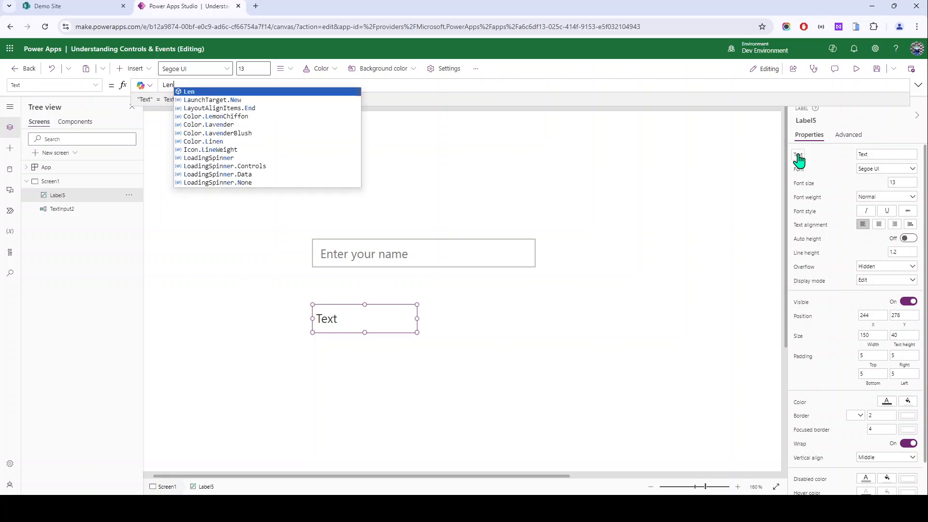
text(()
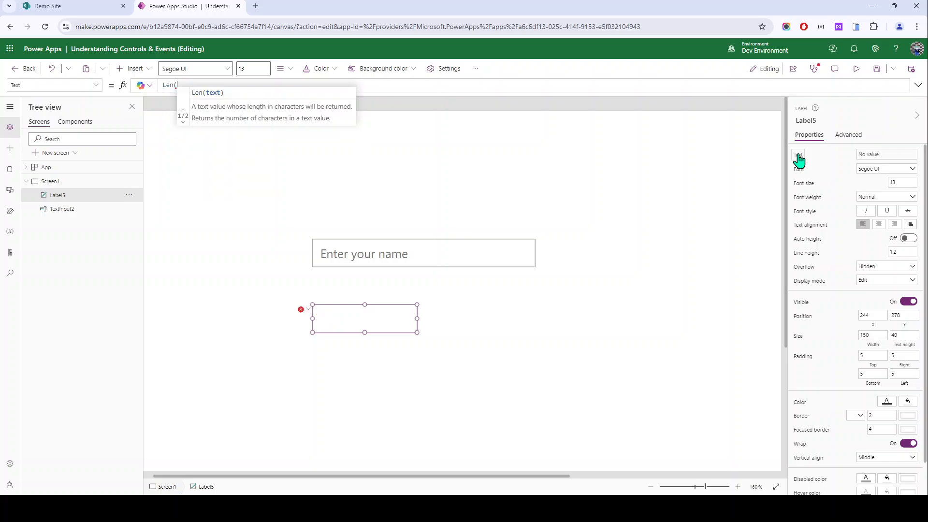
text(tet)
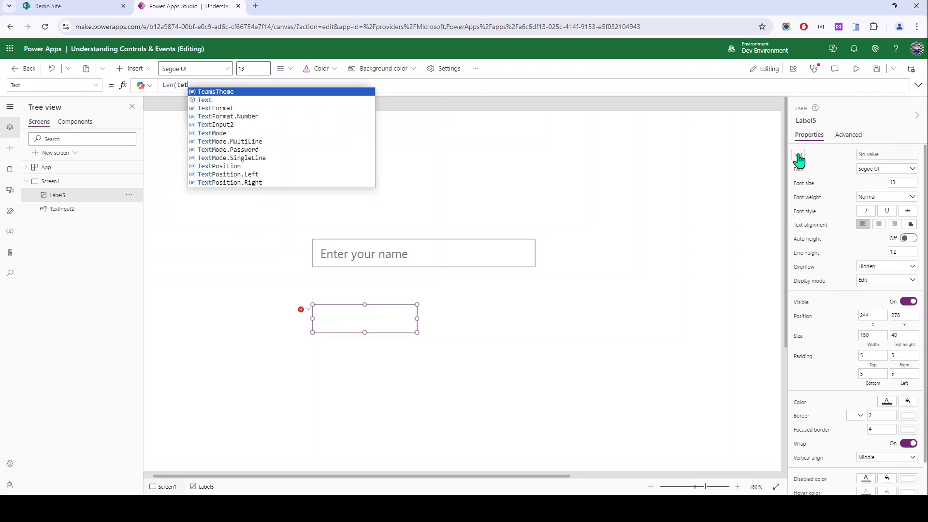
key(Down)
key(Down)
key(Down)
key(Down)
key(Tab)
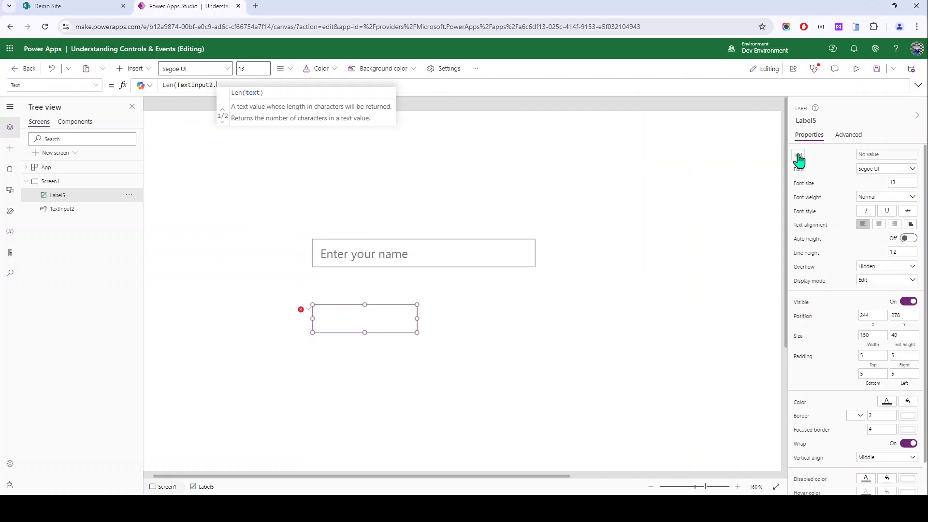
text(.)
key(Tab)
text())
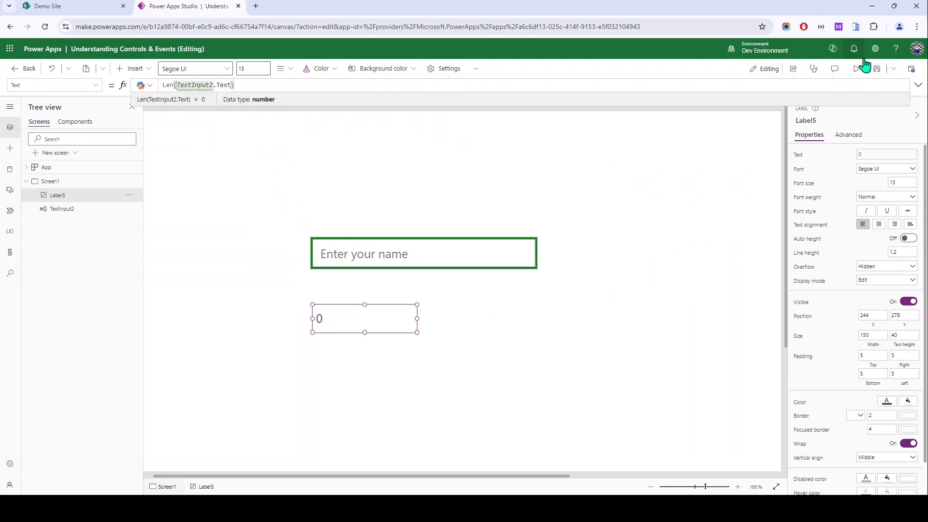
Step: After a quick preview, set the name input's Format to Text
click(856, 71)
click(321, 188)
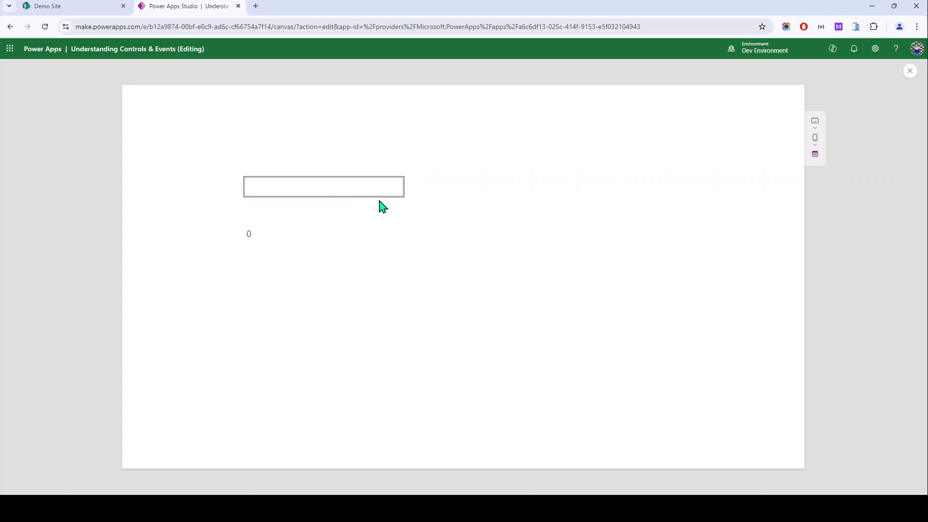
key(Escape)
click(303, 167)
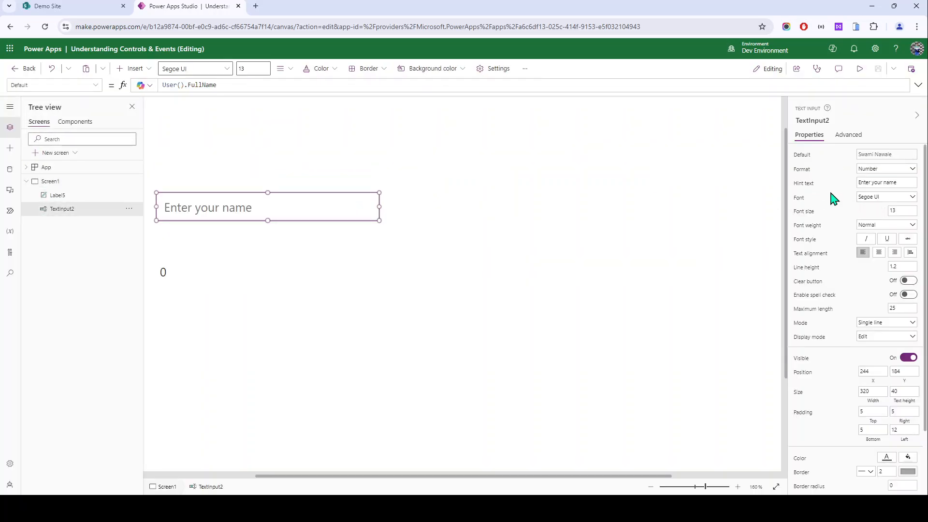
click(899, 170)
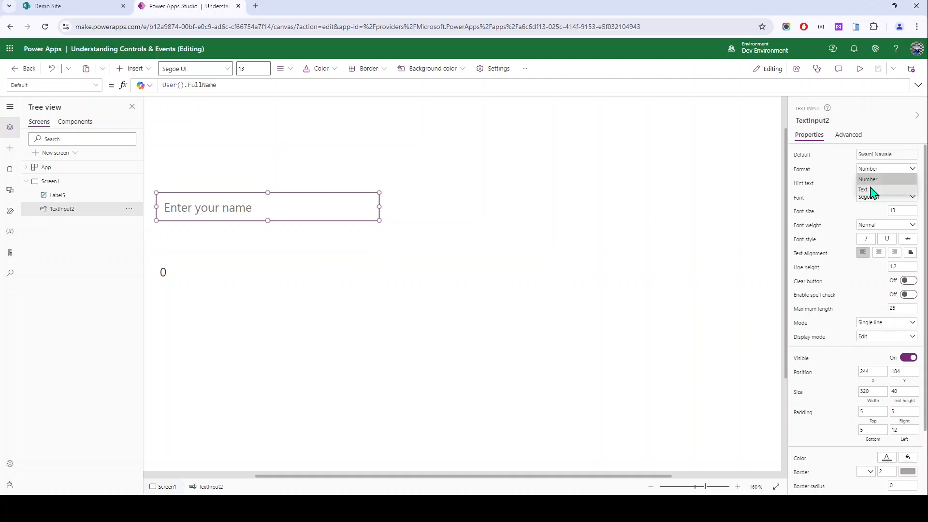
click(870, 190)
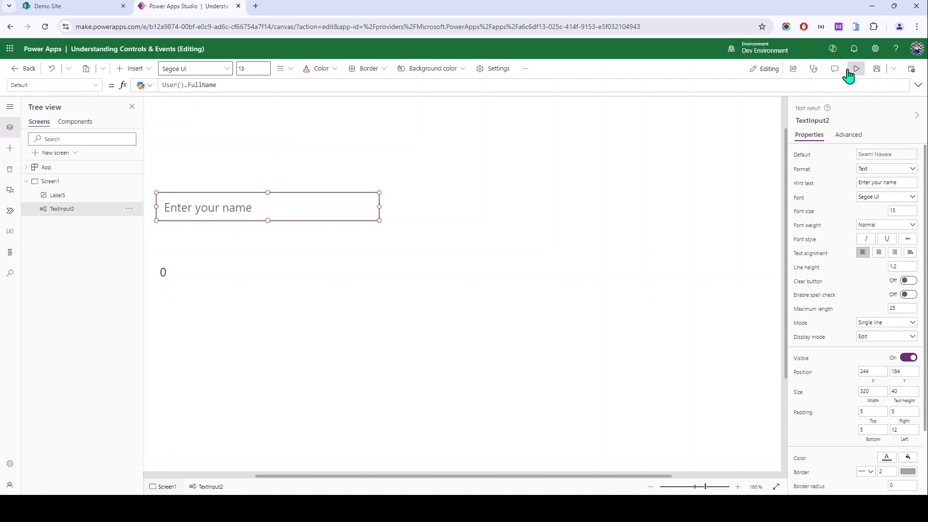
Step: In preview, check the label's character count against the name entered in the box
click(851, 72)
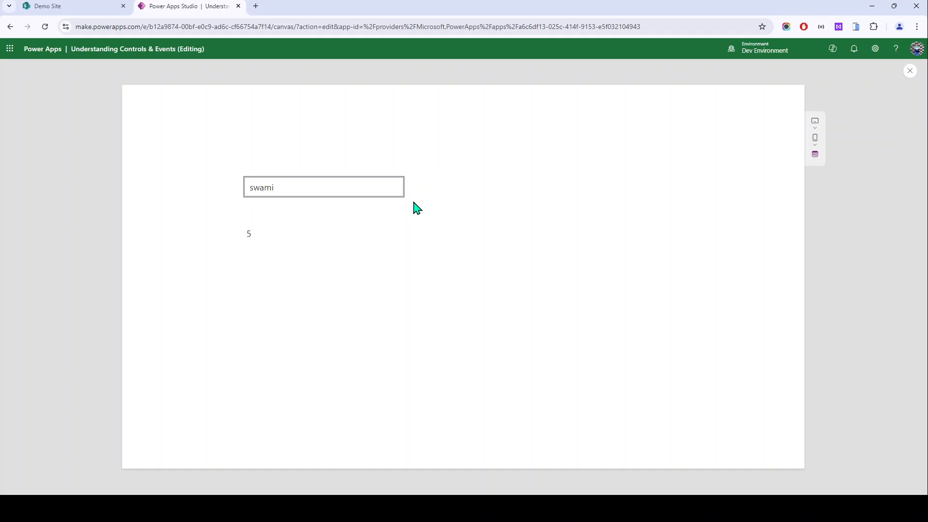
drag(286, 193, 166, 192)
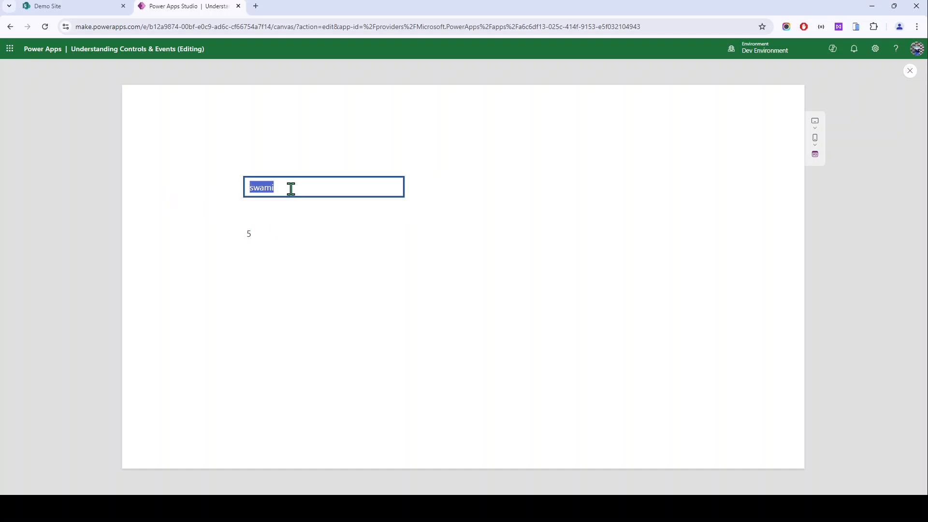
double_click(248, 234)
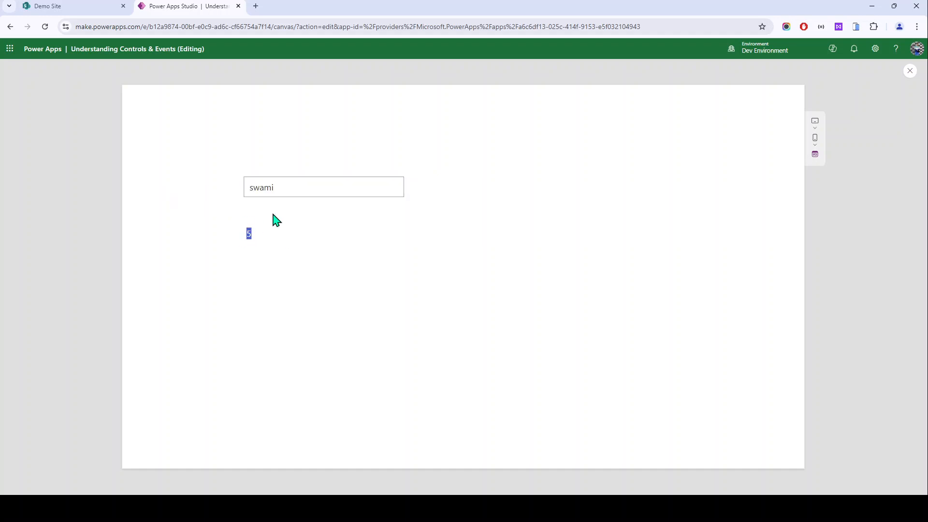
drag(292, 187, 184, 201)
click(285, 189)
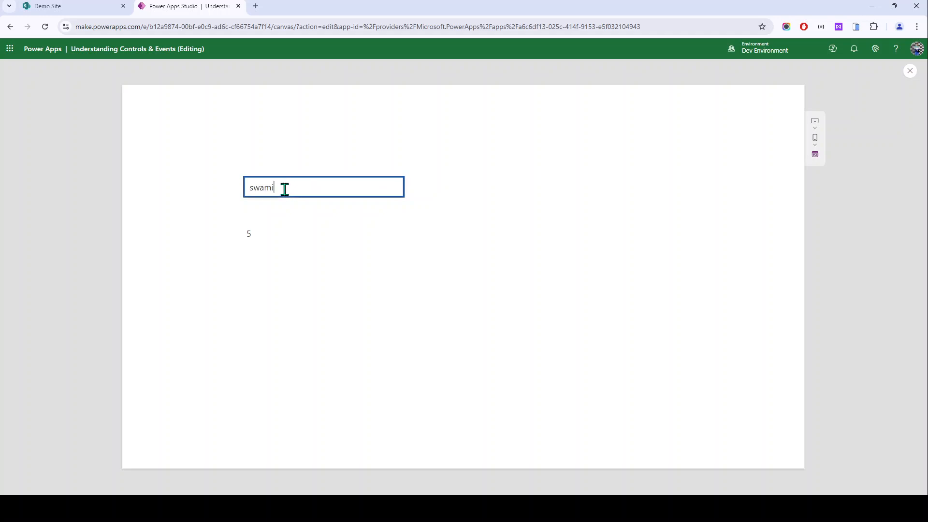
drag(292, 188, 271, 207)
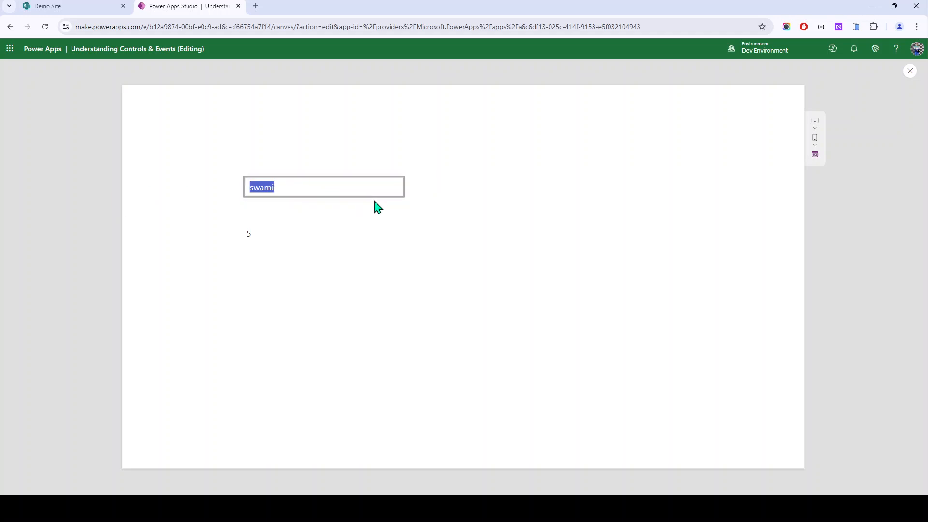
click(303, 216)
Step: Paste the Lorem Ipsum sample text, capped at 25 characters, with the label showing 25
double_click(285, 189)
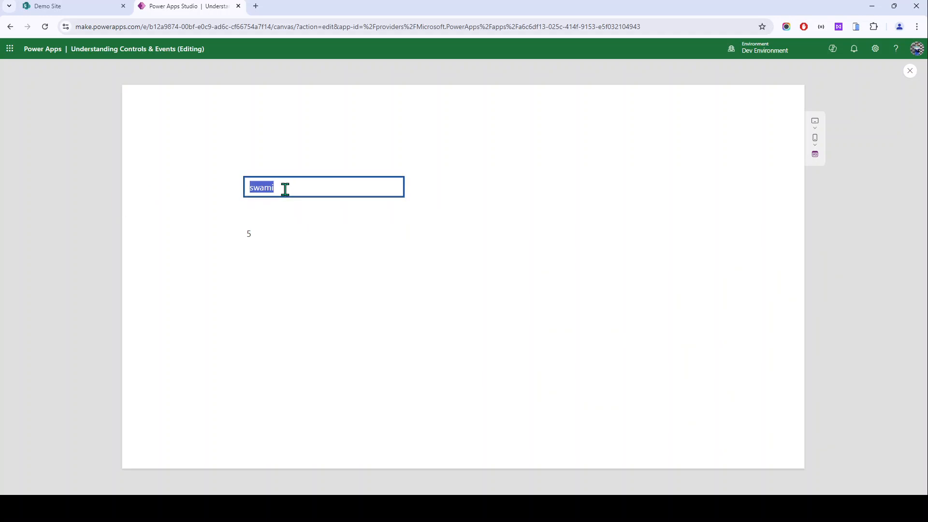
text(Lorem Ipsum is simply dum)
click(297, 215)
drag(251, 187, 385, 189)
click(383, 191)
key(ctrl+a)
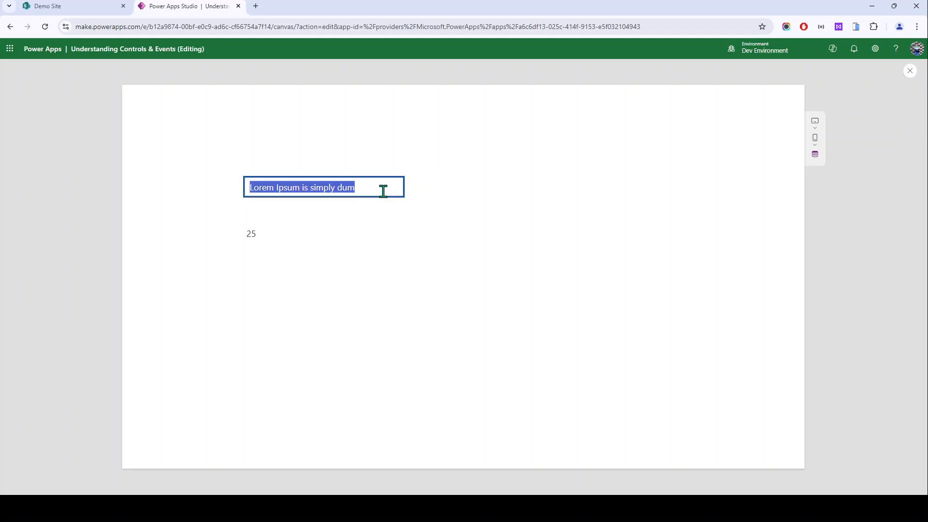
click(237, 233)
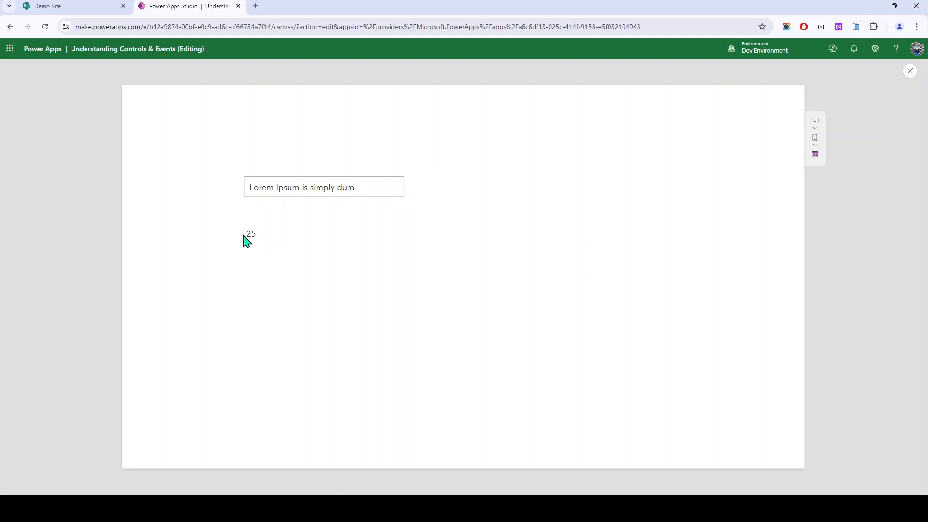
key(Escape)
Step: Set the name input's maximum length to 5, then preview it trimmed to 'Lorem' with the label showing 5
click(164, 231)
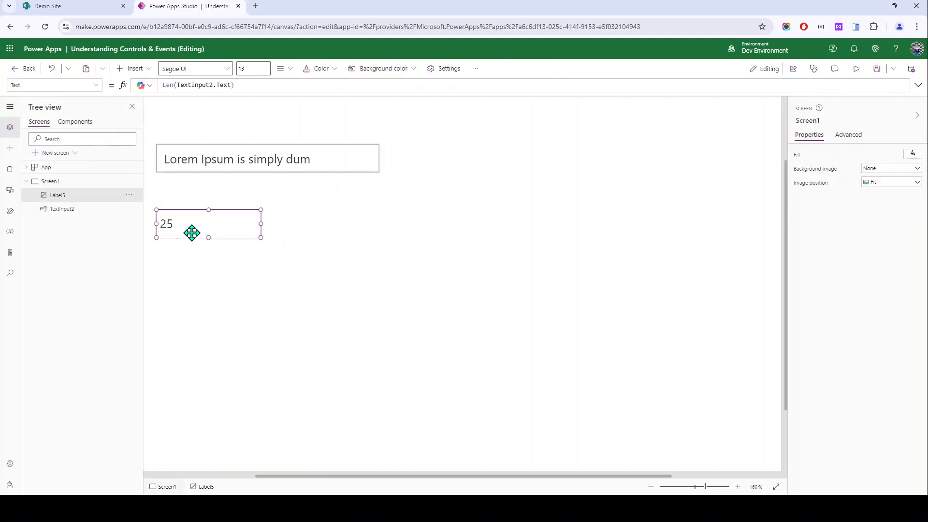
click(324, 170)
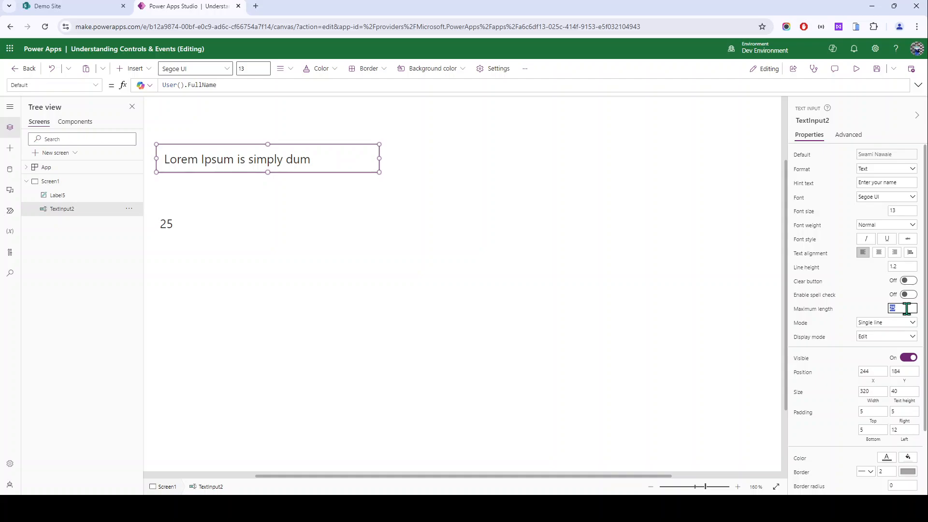
click(856, 68)
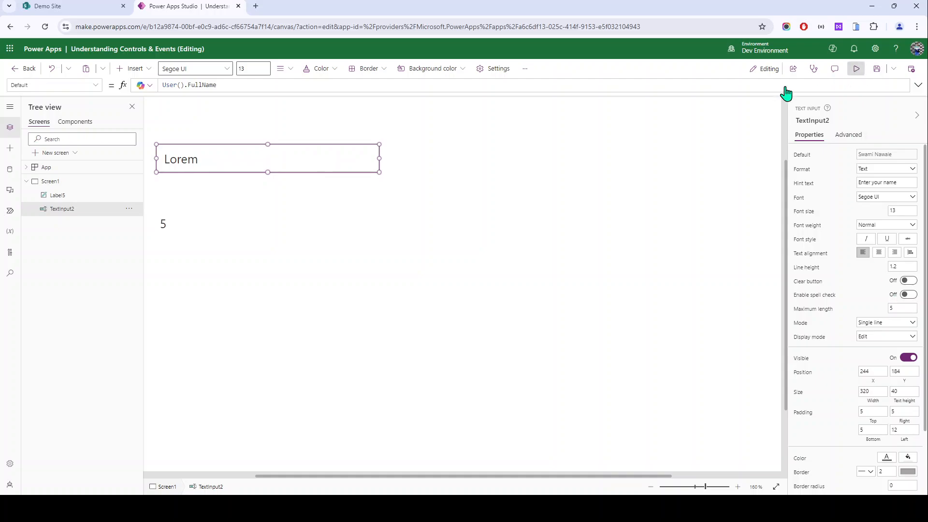
drag(253, 189, 272, 189)
click(300, 187)
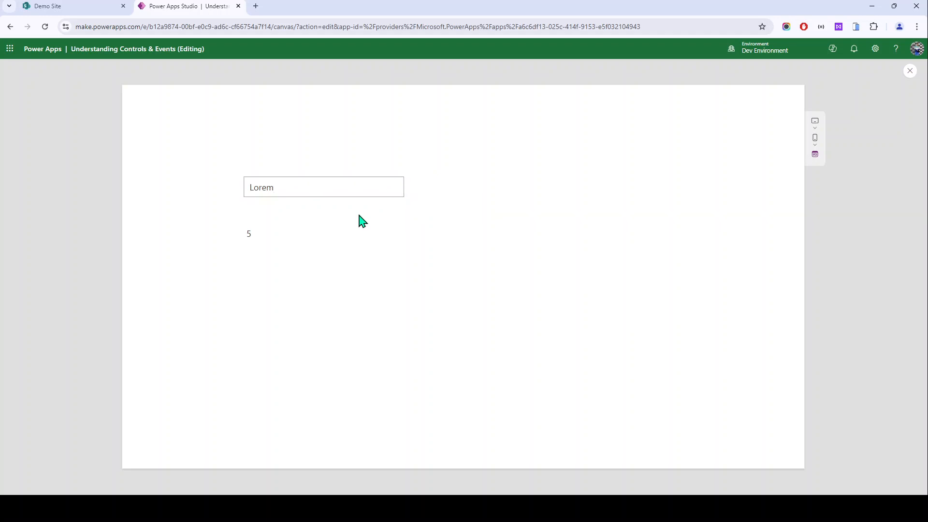
Step: Check TextInput2's DelayOutput on the Advanced list and drag the input up-left to 222, 147
key(Escape)
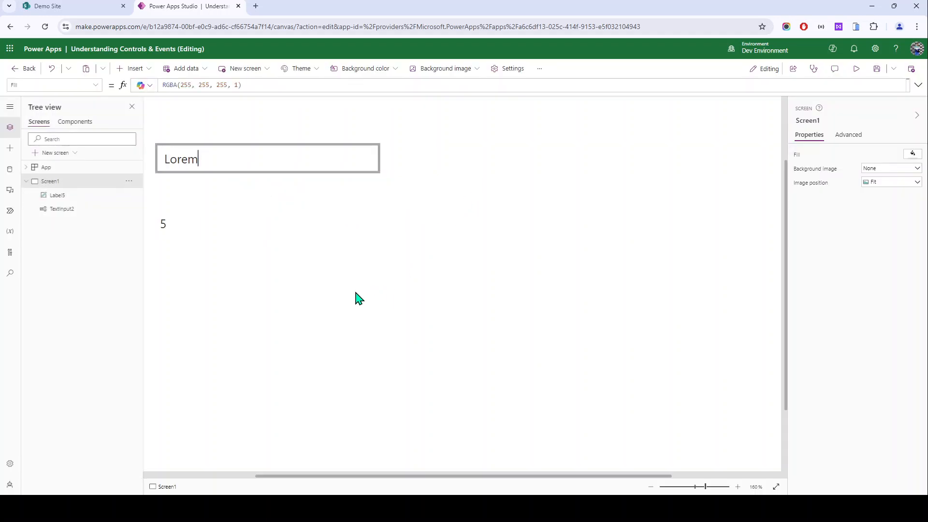
click(359, 251)
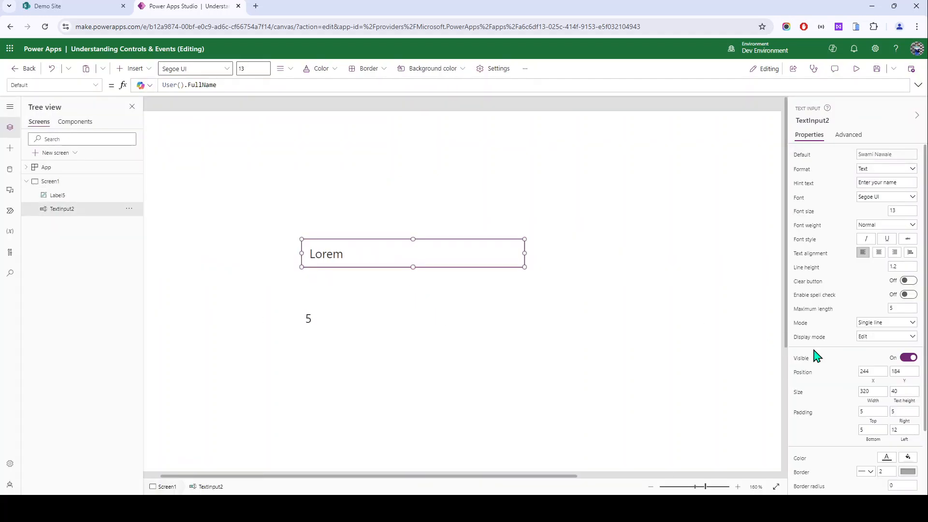
scroll(895, 367, down, 2)
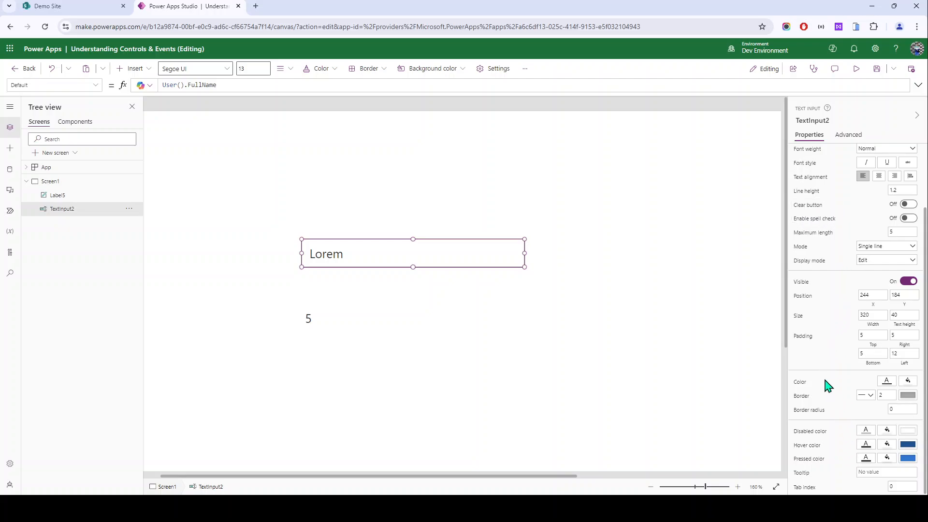
click(853, 136)
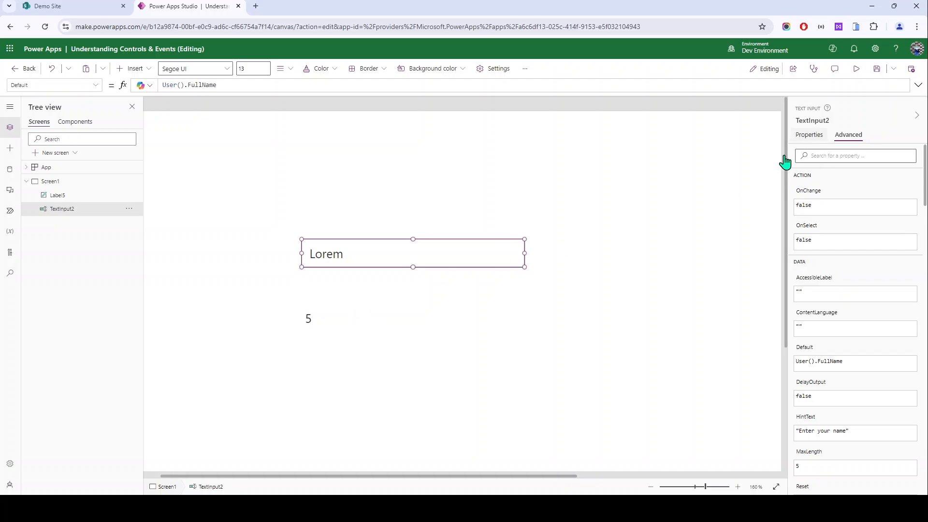
drag(347, 245, 331, 220)
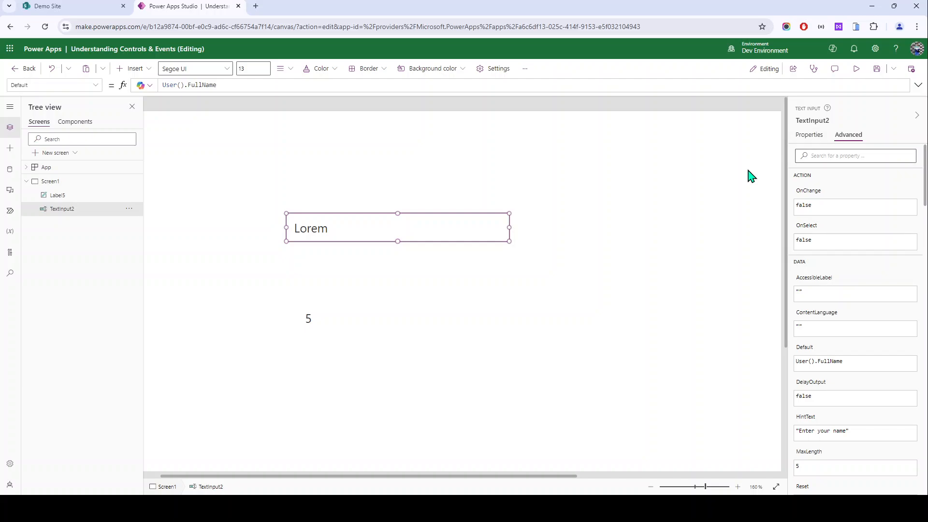
click(810, 135)
click(812, 120)
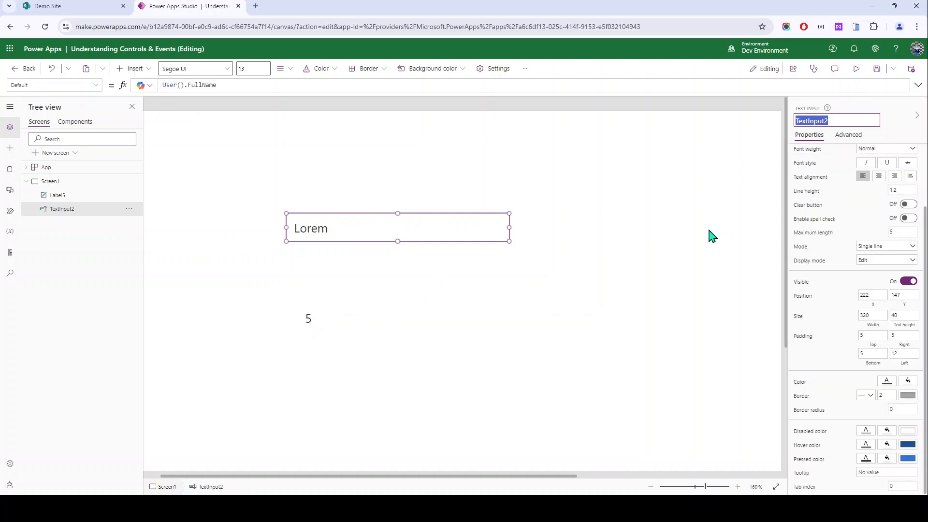
Step: Move Label5 just under the input and change its Text formula to TextInput2.Text
click(314, 325)
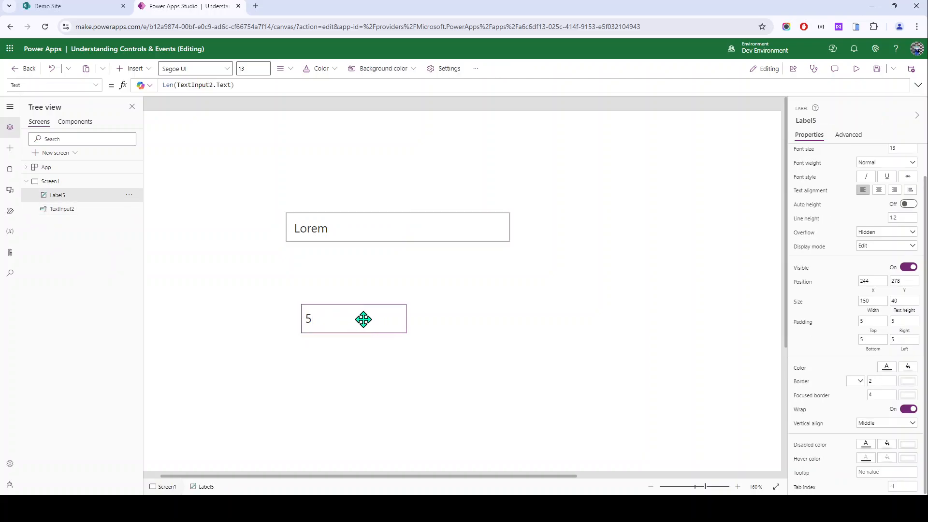
drag(362, 317, 350, 277)
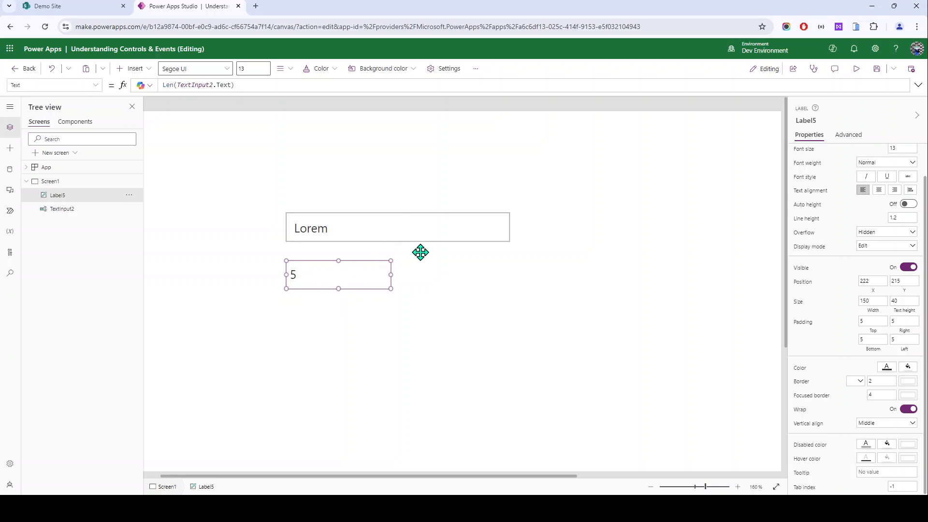
click(847, 135)
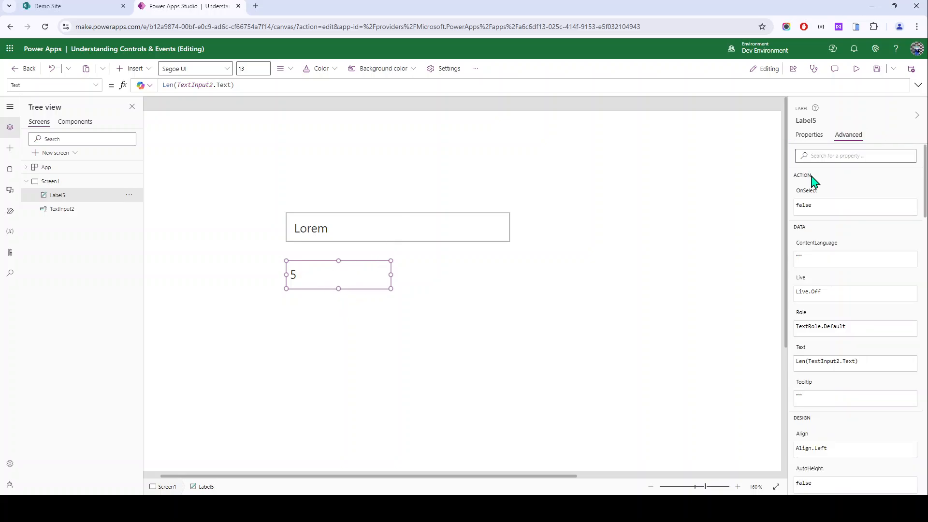
click(810, 135)
scroll(804, 167, up, 1)
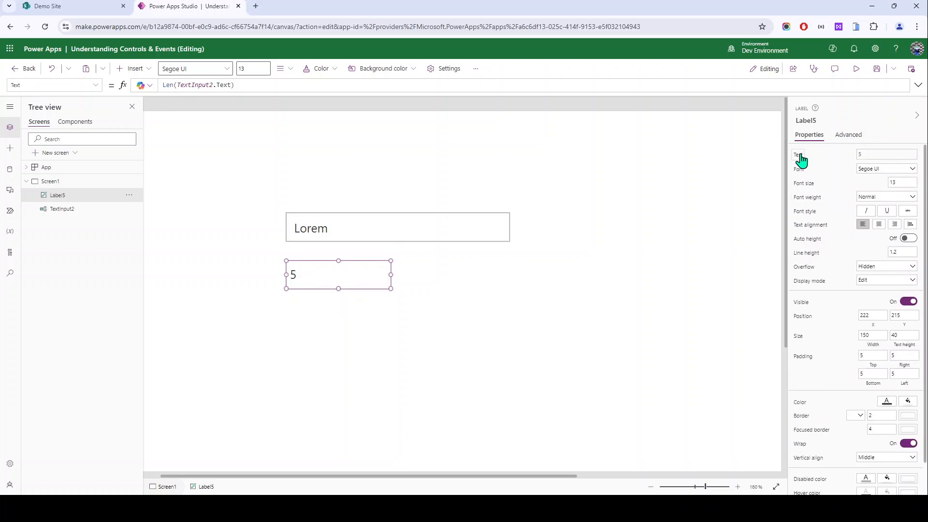
text(.Text)
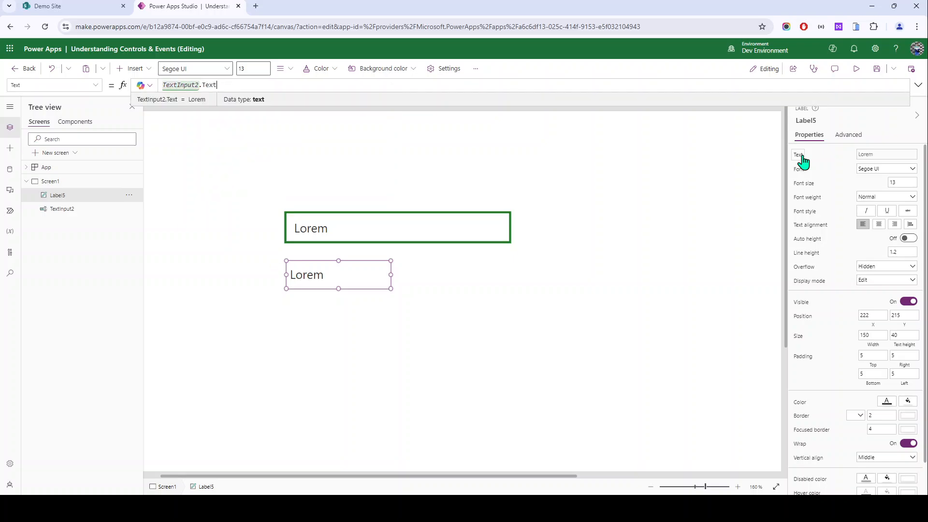
click(429, 241)
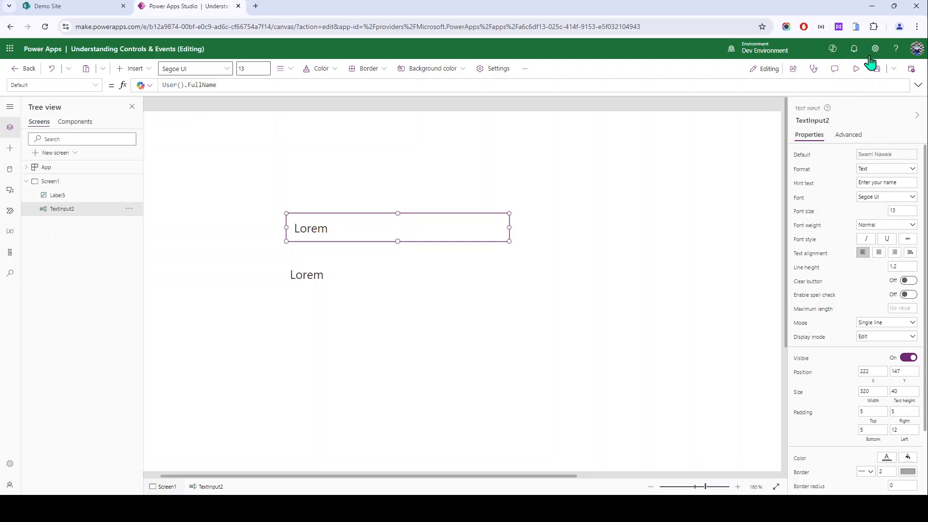
Step: In preview, replace 'Lorem' with a person's name and confirm Label5 mirrors it
click(856, 69)
double_click(275, 166)
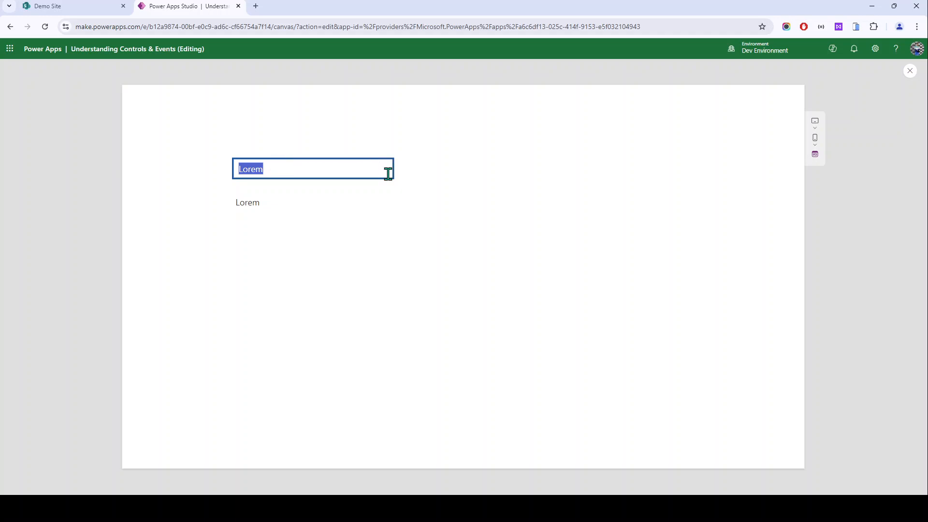
key(BackSpace)
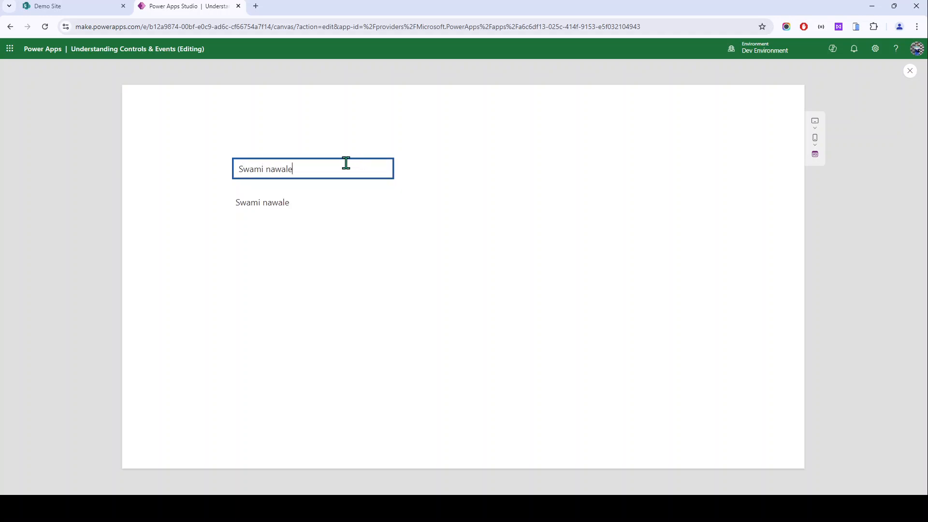
click(319, 203)
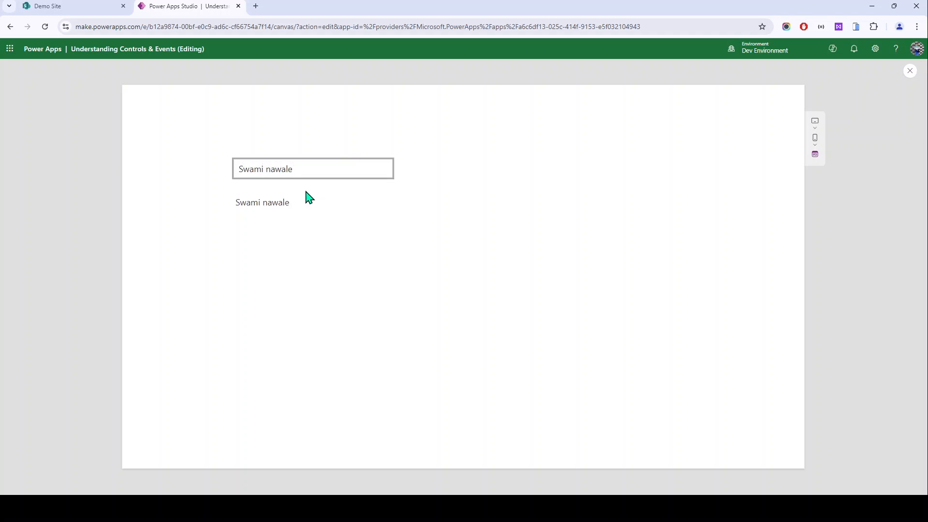
drag(244, 169, 321, 172)
click(329, 205)
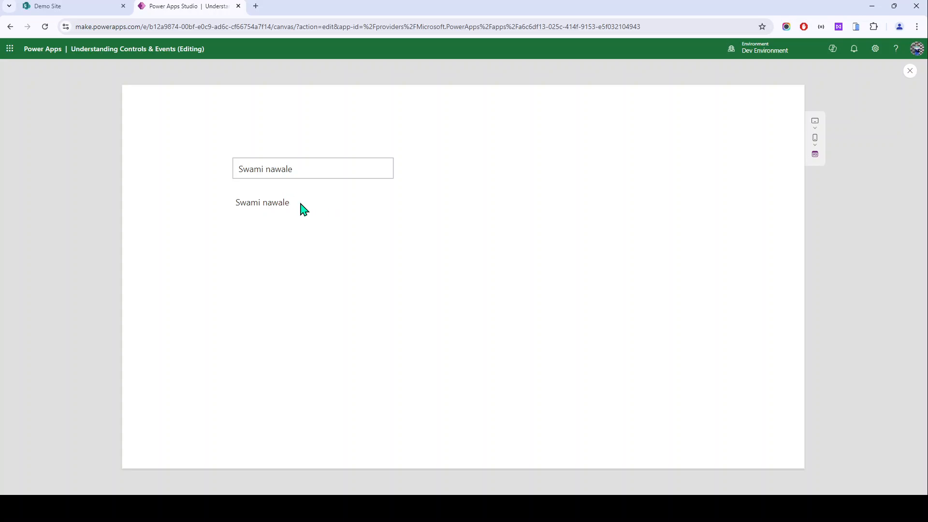
drag(303, 207, 222, 203)
key(Escape)
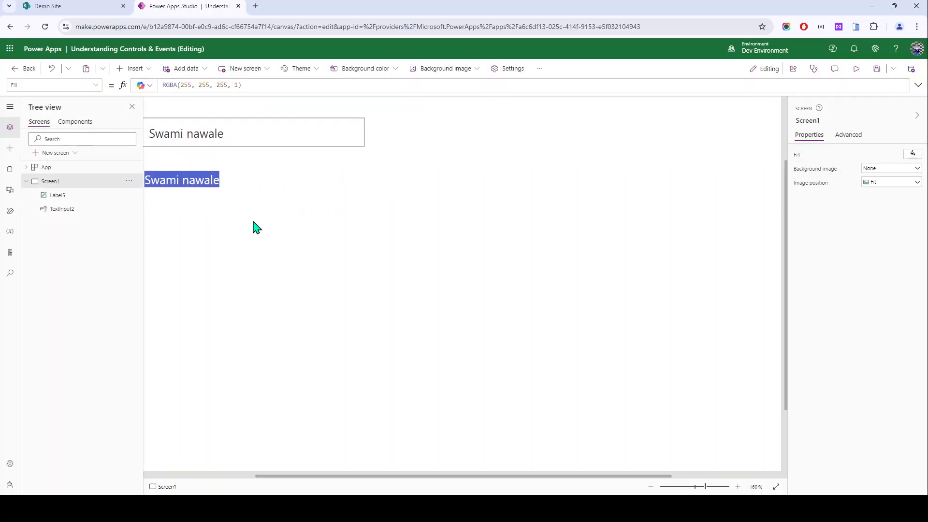
click(197, 182)
click(261, 317)
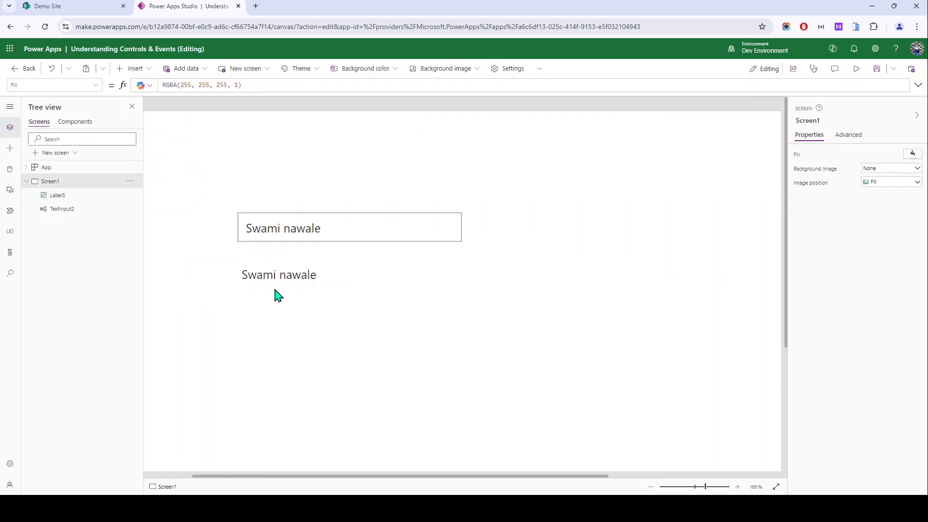
click(300, 278)
Step: Set TextInput2's OnChange to UpdateContext({vartext:Self.Text}) and copy the variable name vartext
click(409, 227)
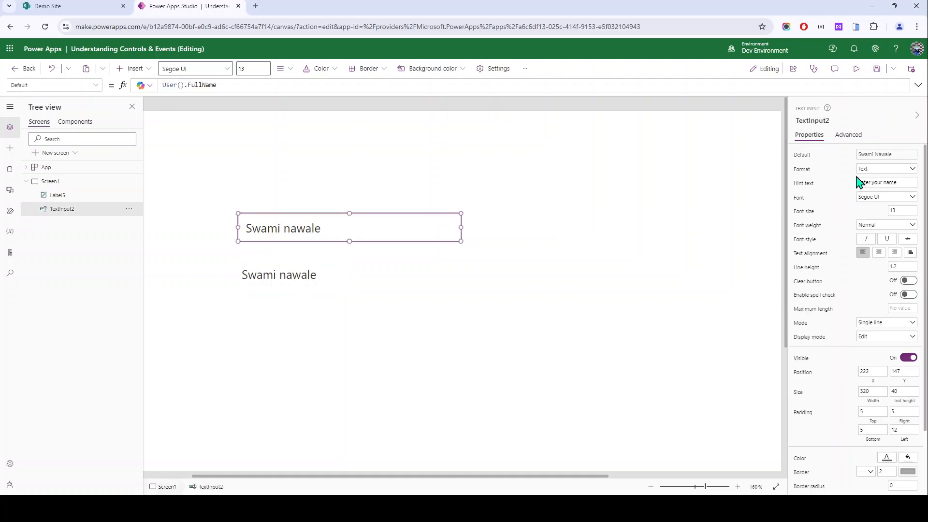
click(848, 136)
click(812, 203)
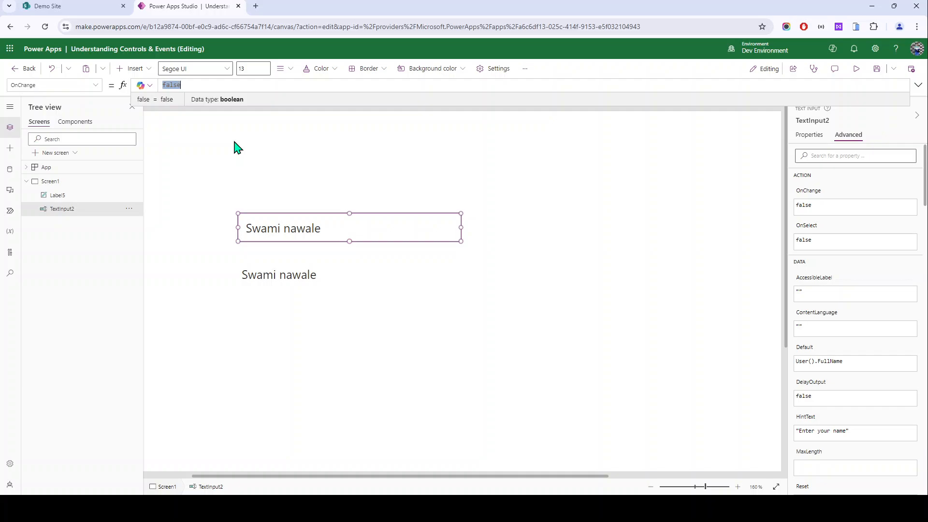
key(Tab)
text({)
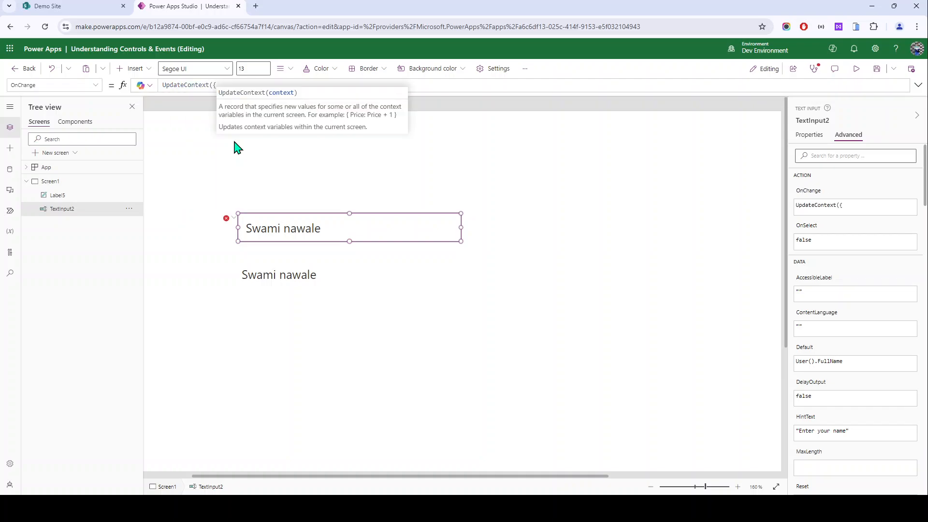
text(vartext)
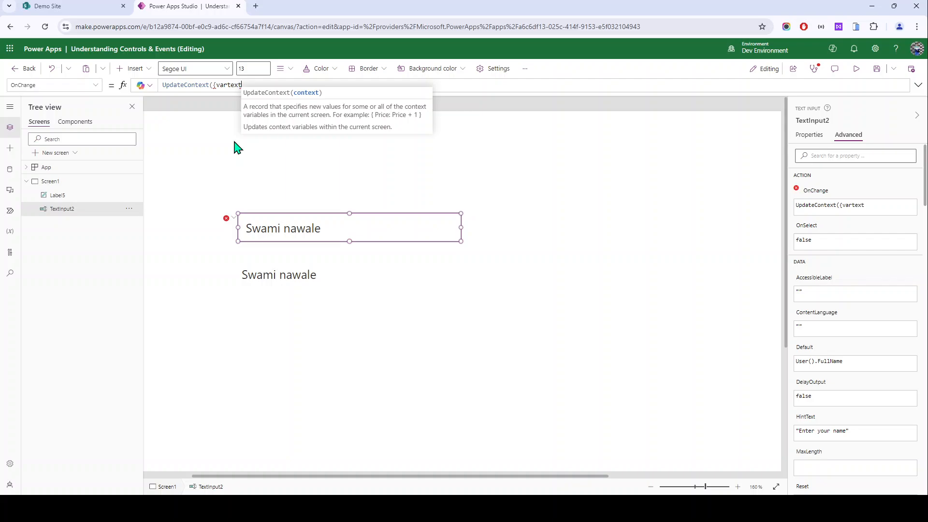
text(:self)
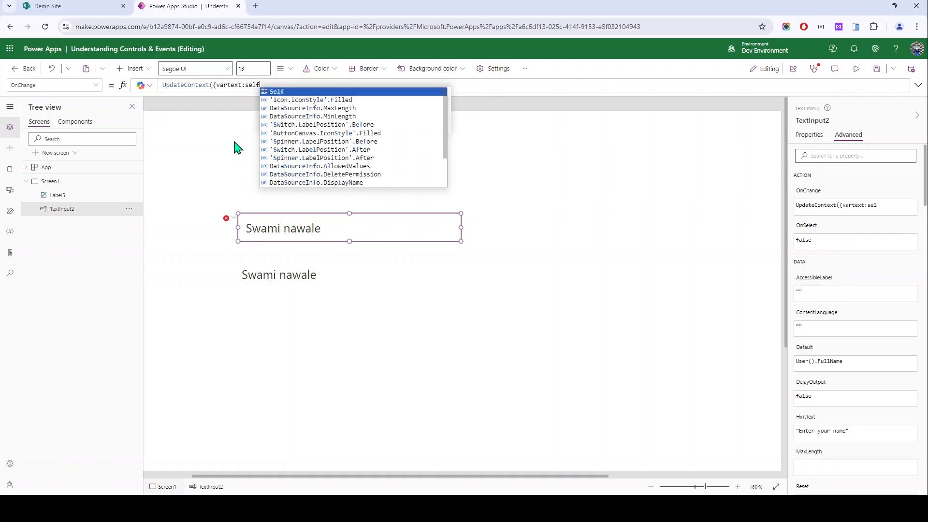
key(Tab)
text(.)
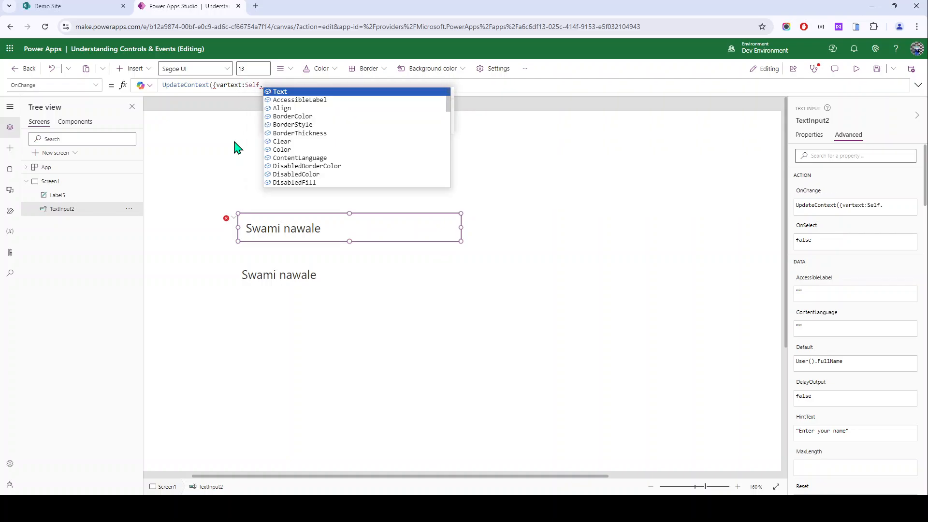
key(Tab)
text(}))
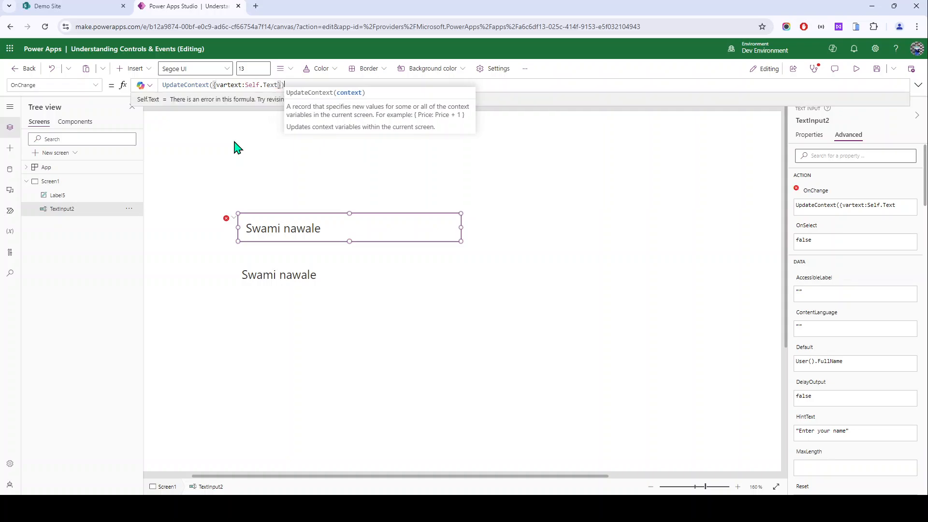
double_click(232, 85)
key(ctrl+c)
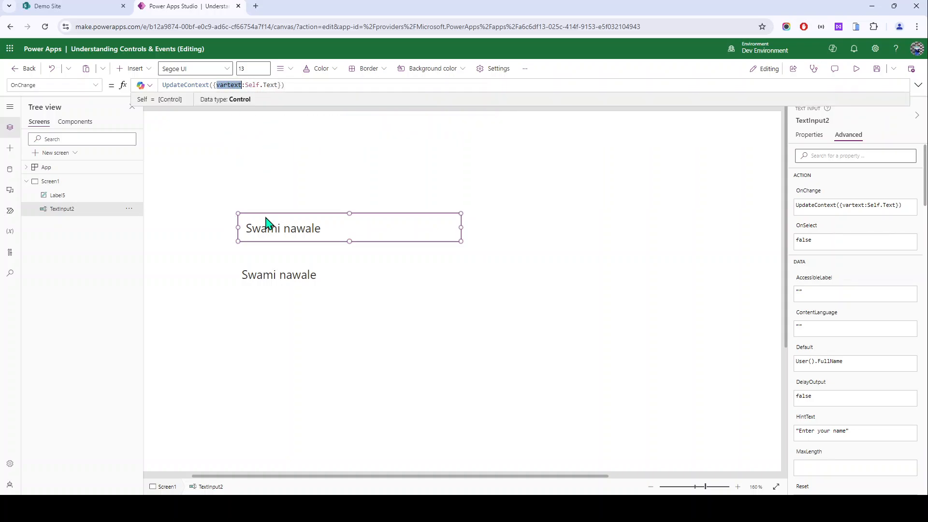
click(266, 283)
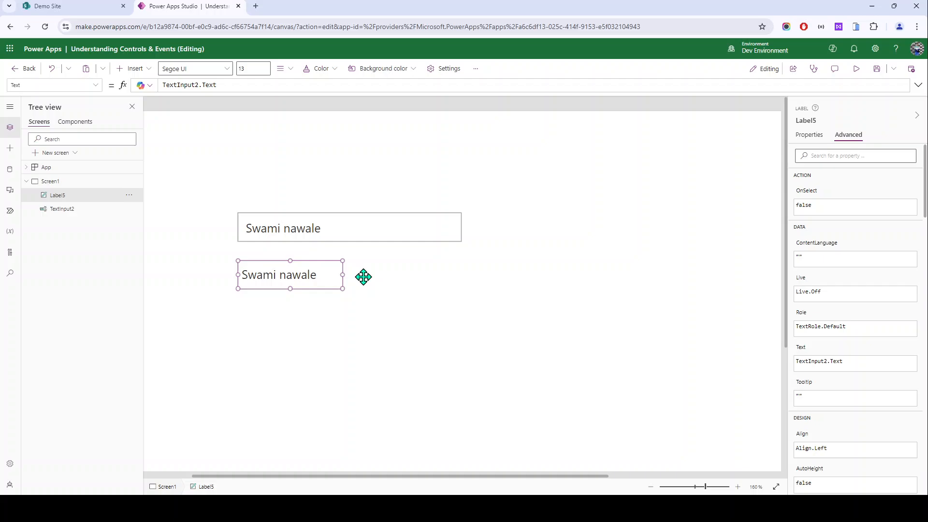
Step: Replace Label5's Text formula with the vartext variable
click(810, 136)
key(ctrl+a)
key(ctrl+v)
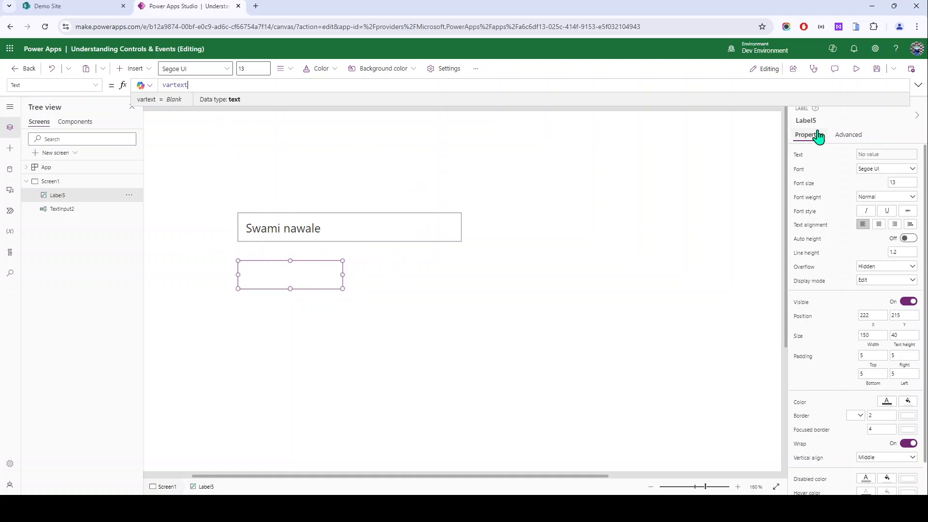
Step: Preview the app, retype the name, and confirm the label updates once focus leaves the input
click(857, 71)
click(385, 168)
key(ctrl+a)
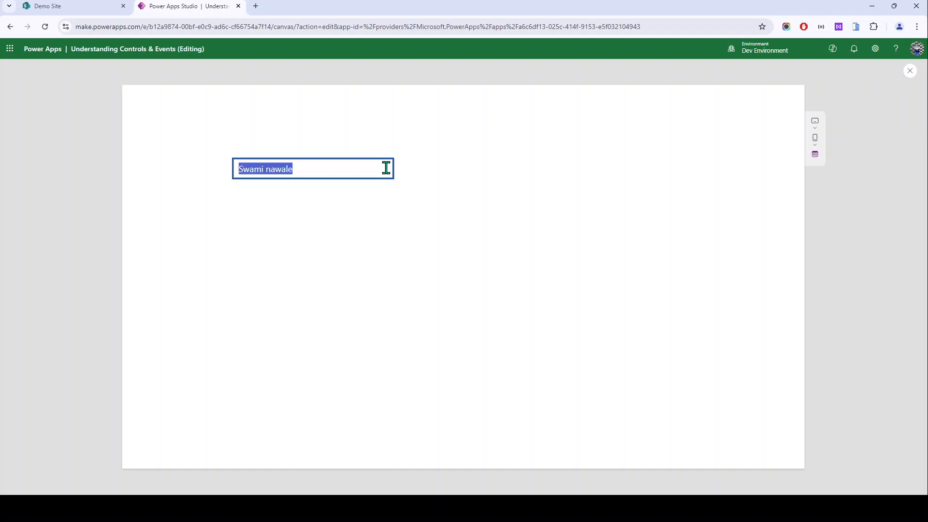
text(s)
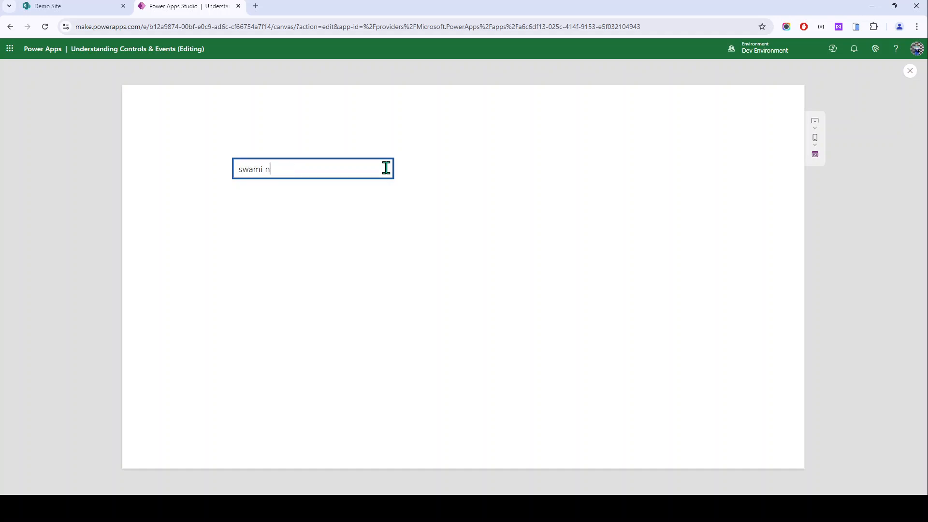
click(385, 233)
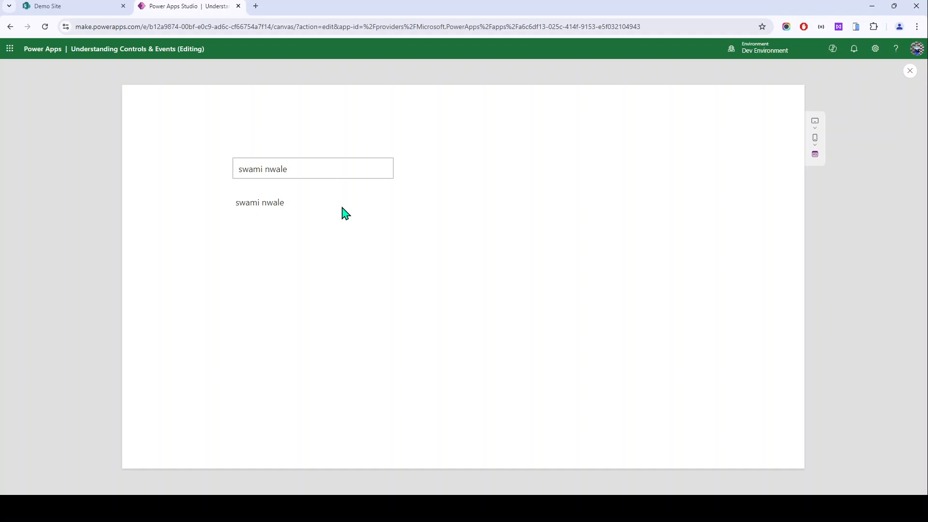
key(Escape)
click(201, 190)
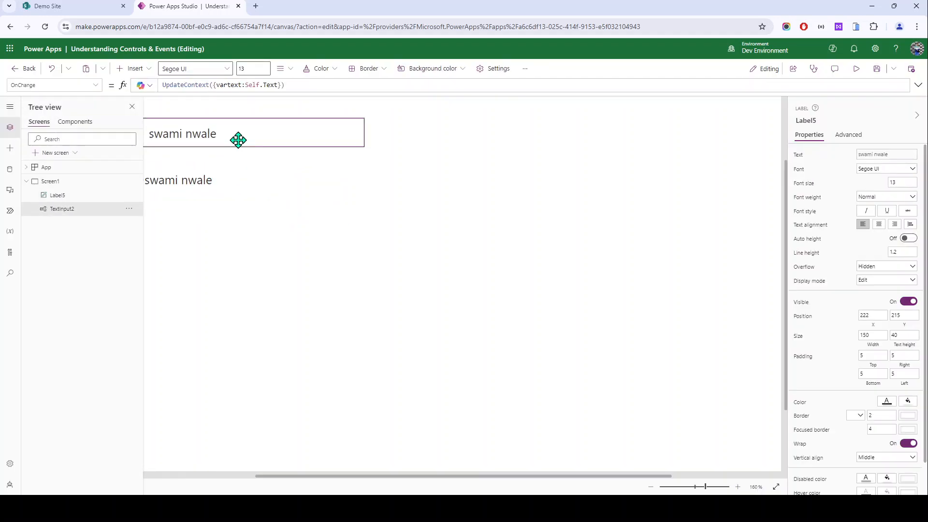
Step: Check the name text input's DelayOutput property by searching 'del' in Advanced properties
click(238, 140)
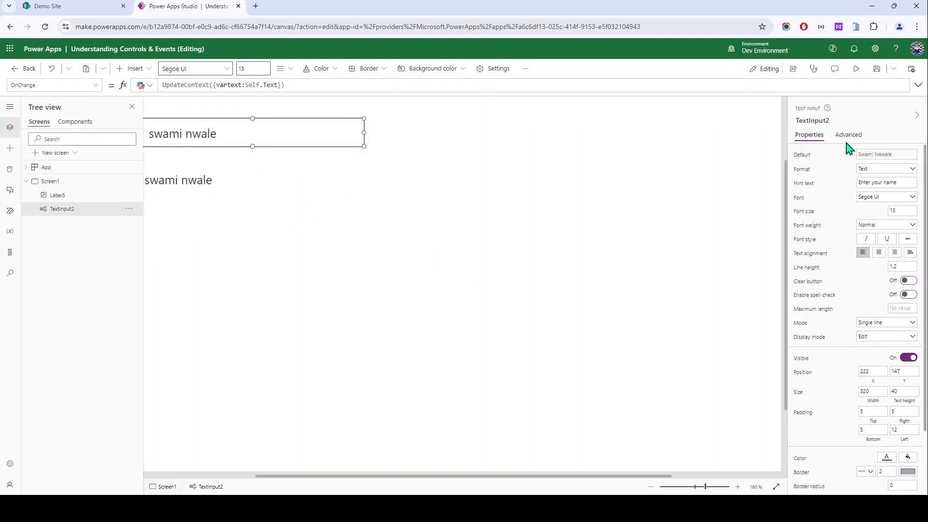
click(848, 136)
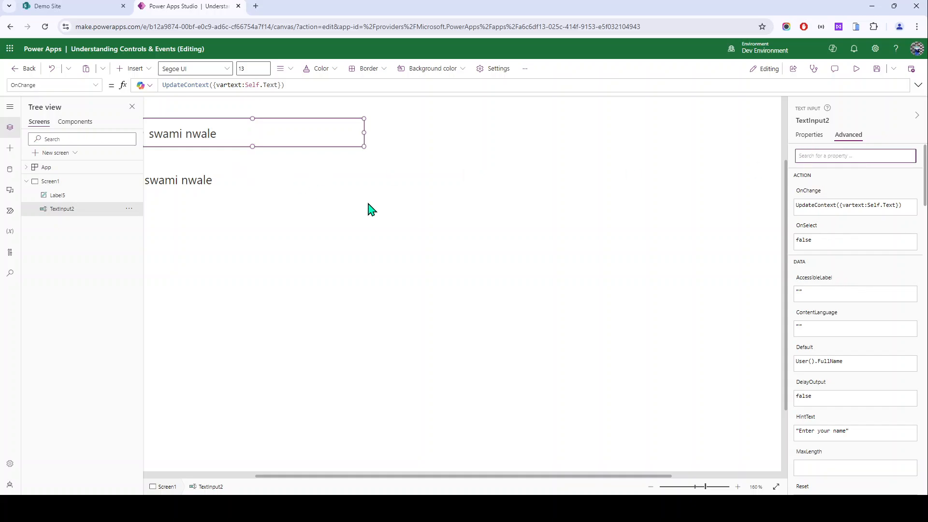
text(de)
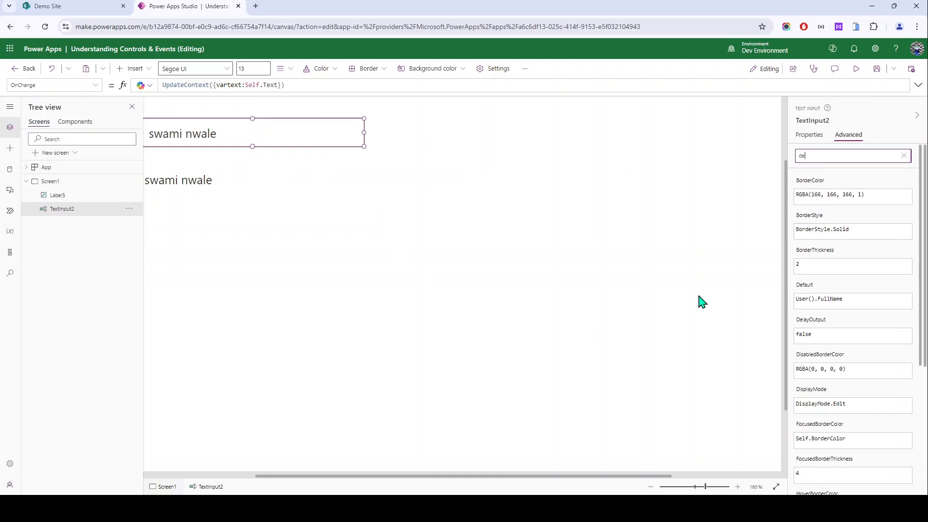
text(l)
click(803, 194)
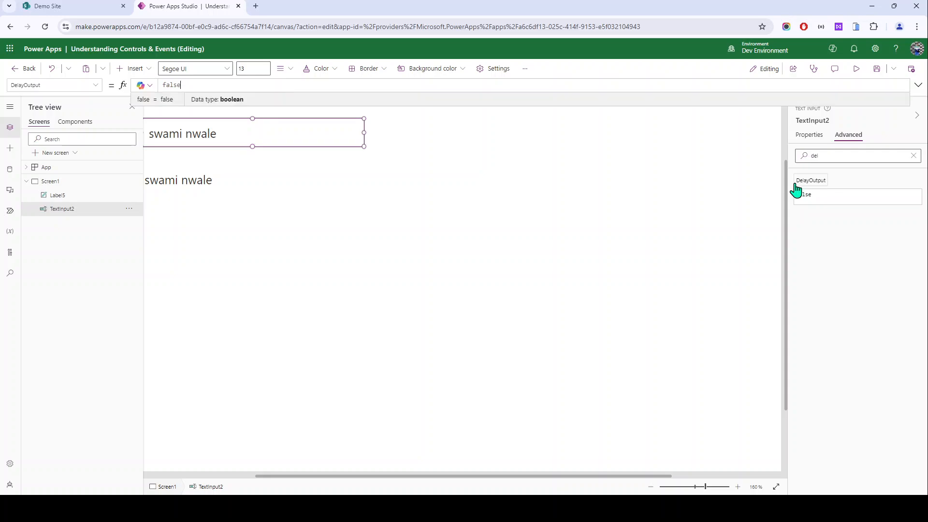
scroll(306, 297, up, 2)
scroll(248, 289, left, 3)
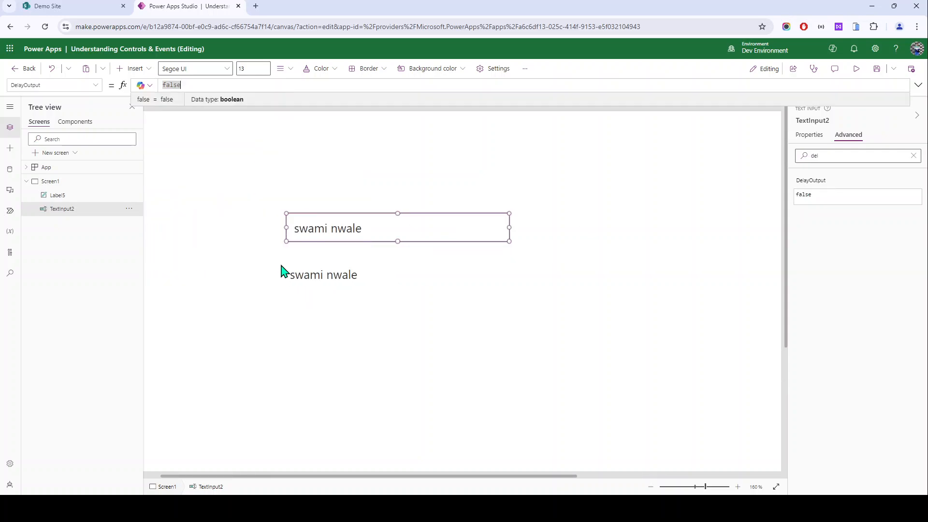
Step: Move TextInput2 to the top-left with Label5 beneath it, then marquee-select both
click(240, 250)
drag(360, 235, 242, 176)
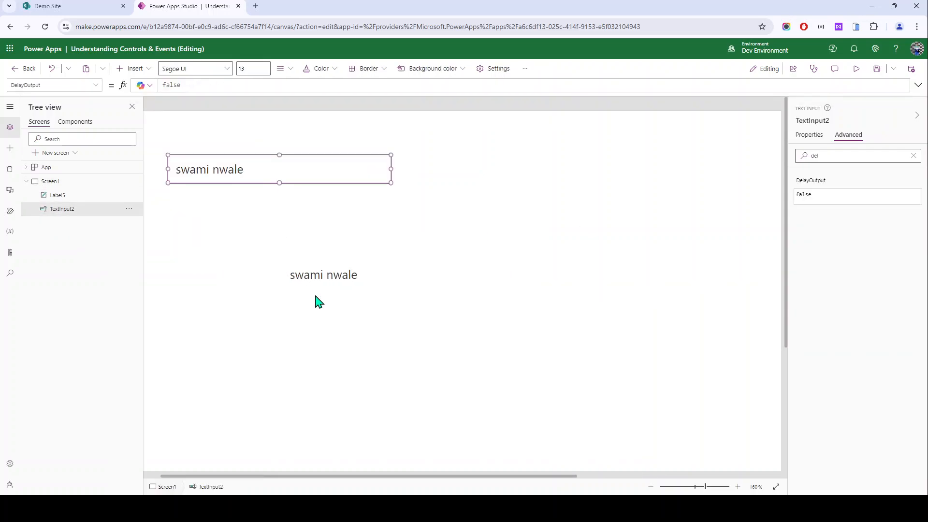
drag(317, 273, 189, 211)
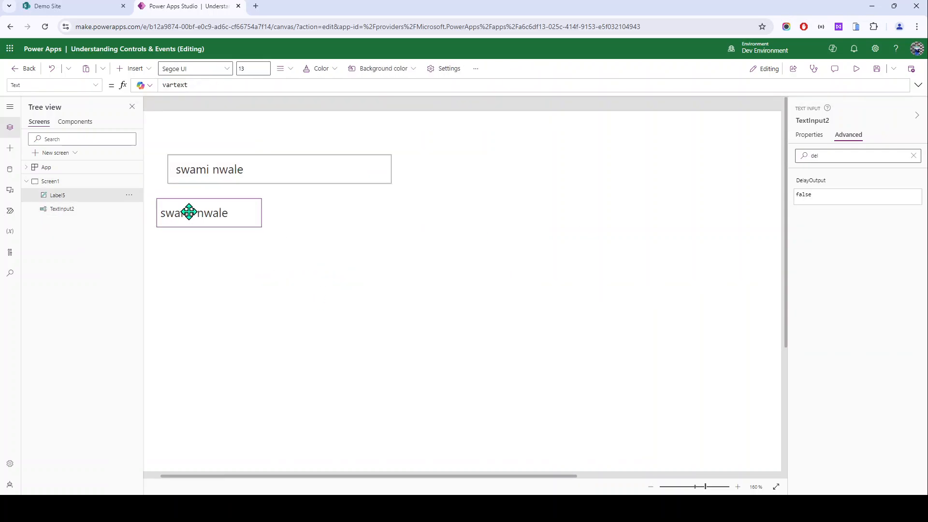
click(166, 145)
drag(311, 250, 511, 301)
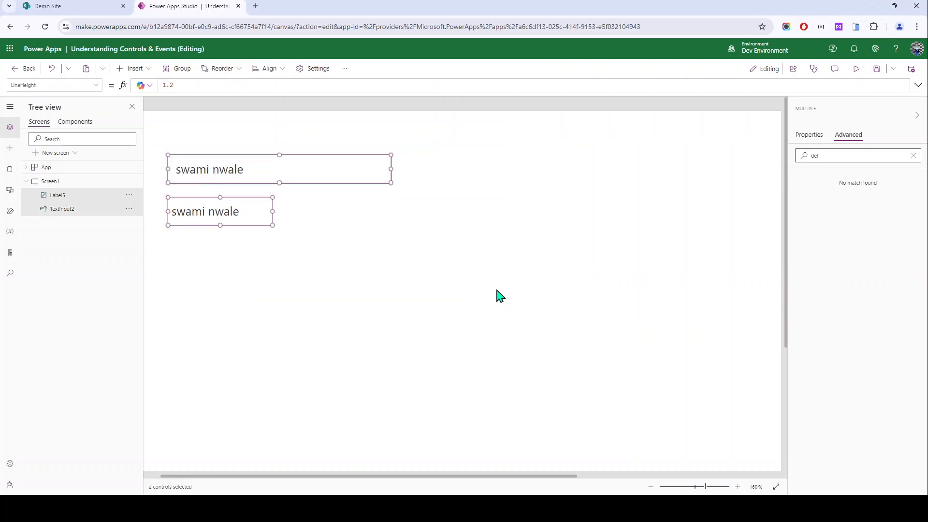
Step: Delete the old pair and add a text input plus a copy to its right
key(Delete)
click(139, 70)
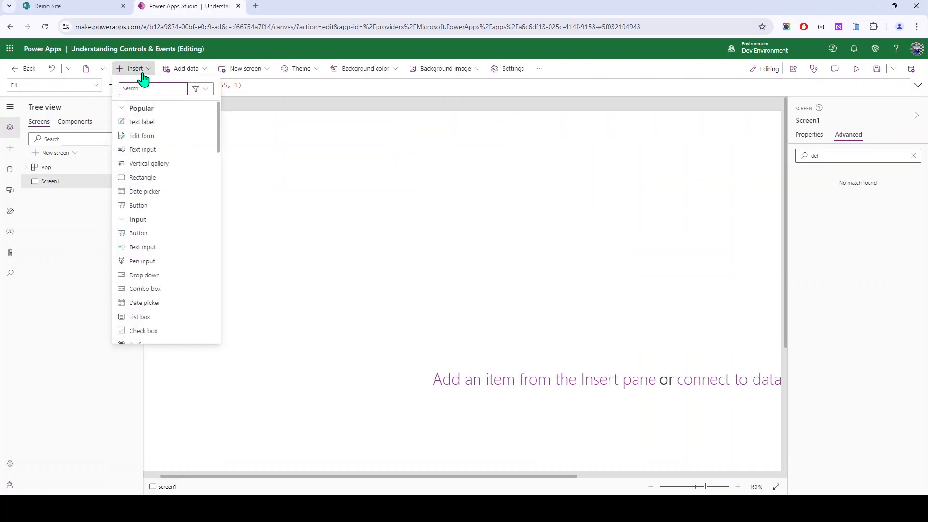
click(165, 150)
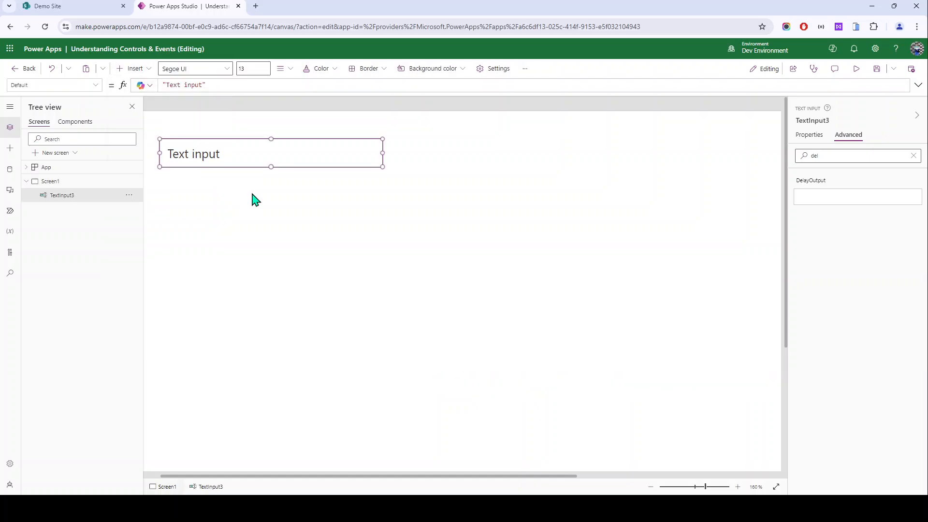
key(ctrl+c)
key(ctrl+v)
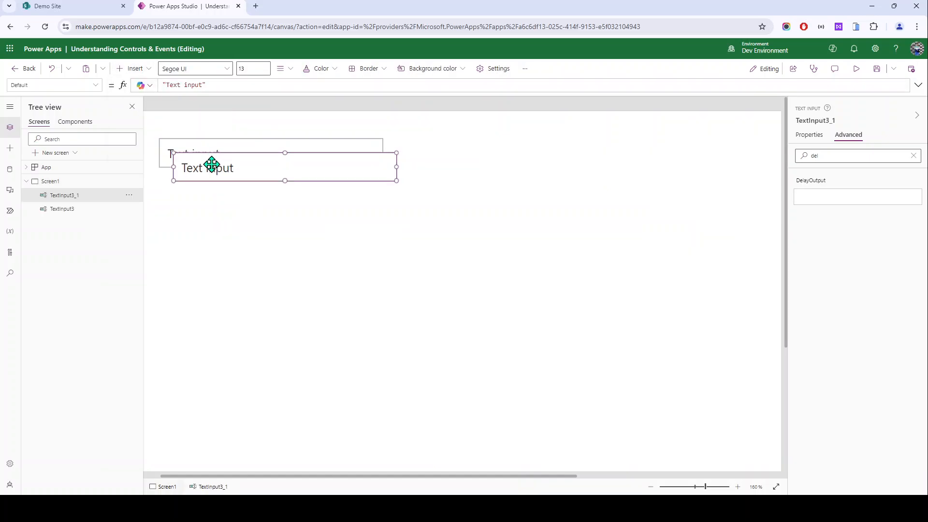
drag(212, 162, 461, 153)
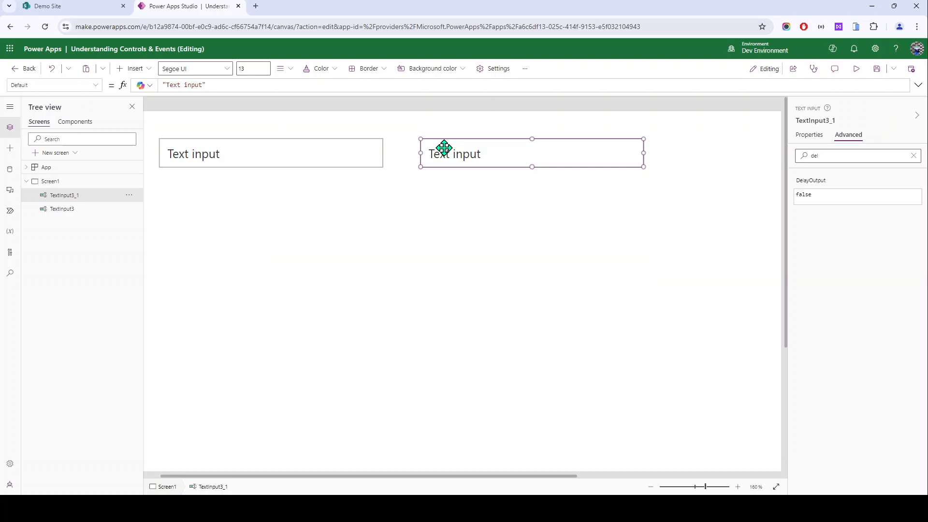
Step: Add a text label beneath the left input and a copy beneath the right input
click(205, 159)
click(132, 68)
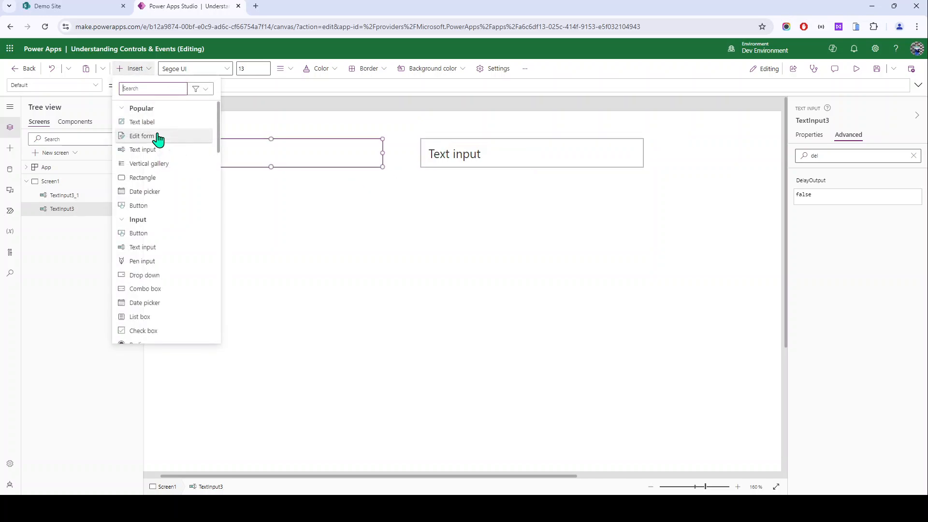
click(153, 137)
drag(199, 159, 194, 186)
key(ctrl+c)
key(ctrl+v)
drag(238, 205, 479, 191)
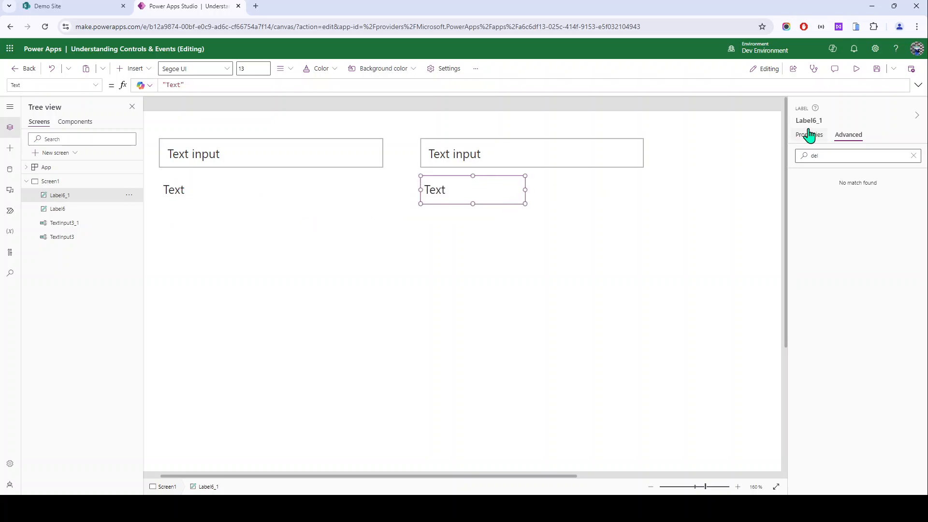
Step: Set the right label's Text to TextInput3_1.Text
click(590, 165)
click(816, 121)
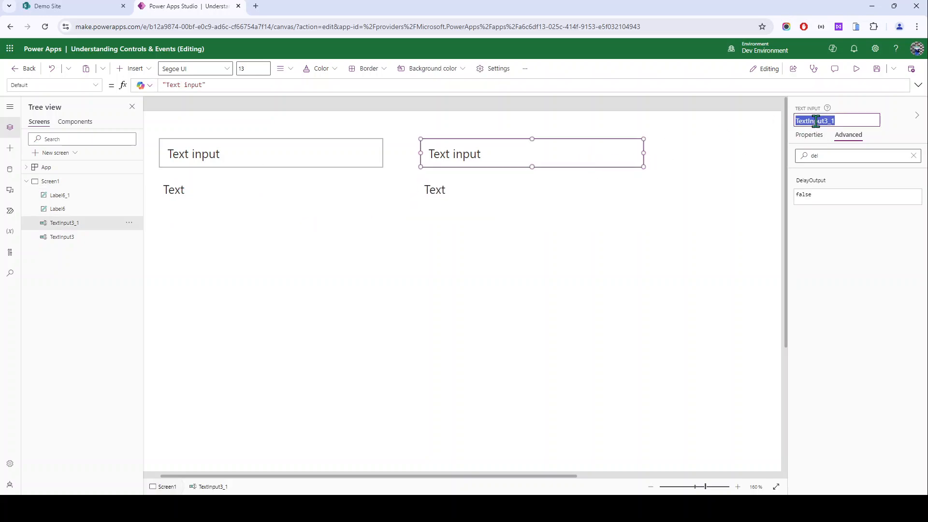
click(479, 196)
click(809, 135)
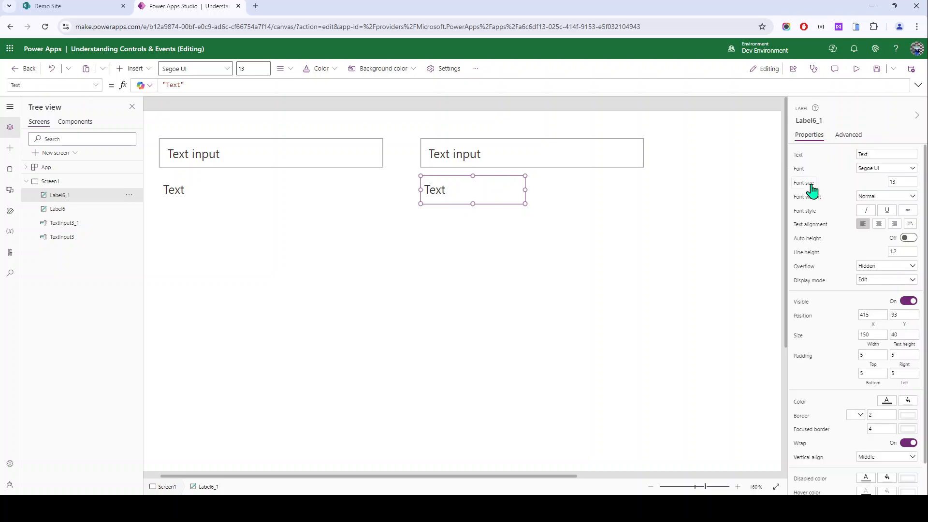
text(TextInput3_1)
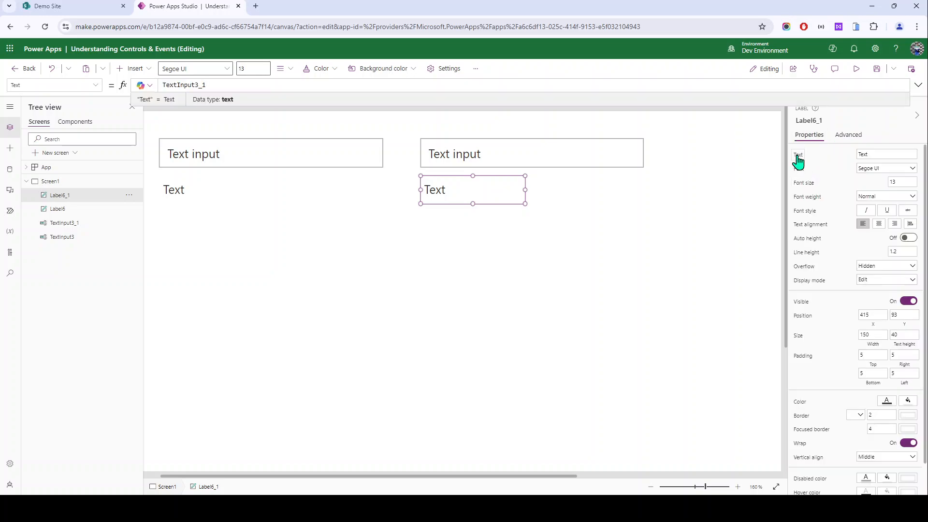
text(.Text)
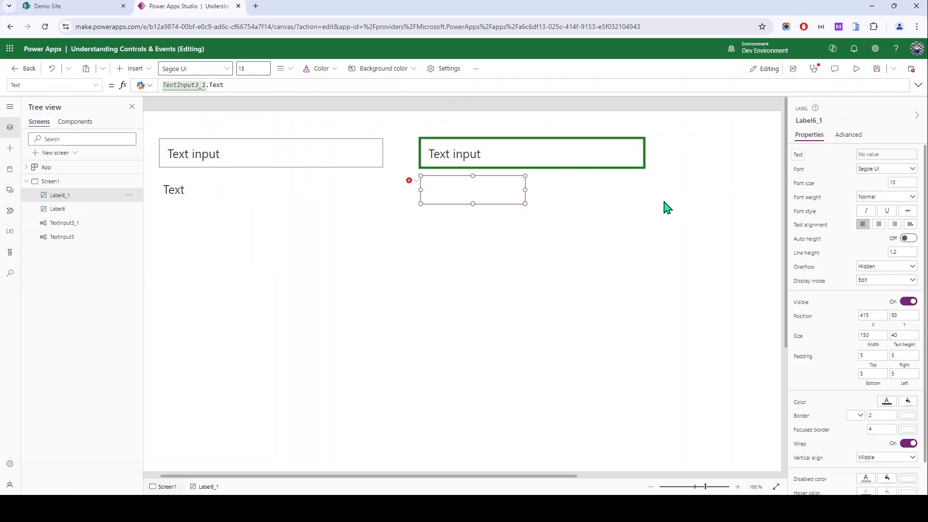
Step: Set the left label's Text to TextInput3.Text
click(184, 189)
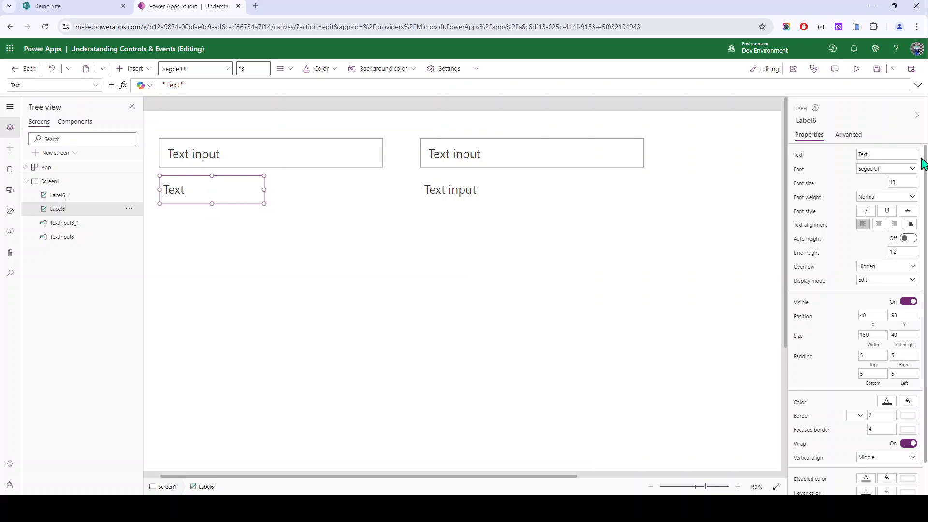
text(TextInput3_1)
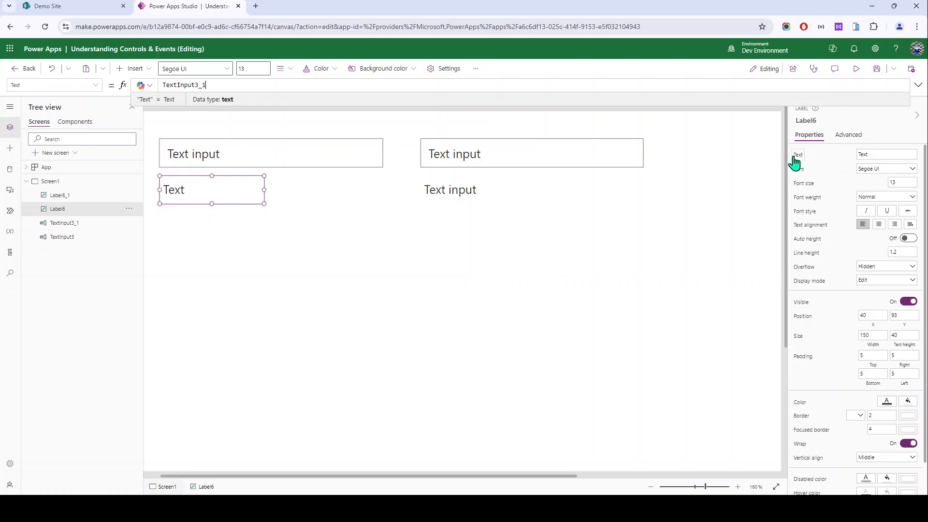
key(BackSpace)
key(BackSpace)
text(.)
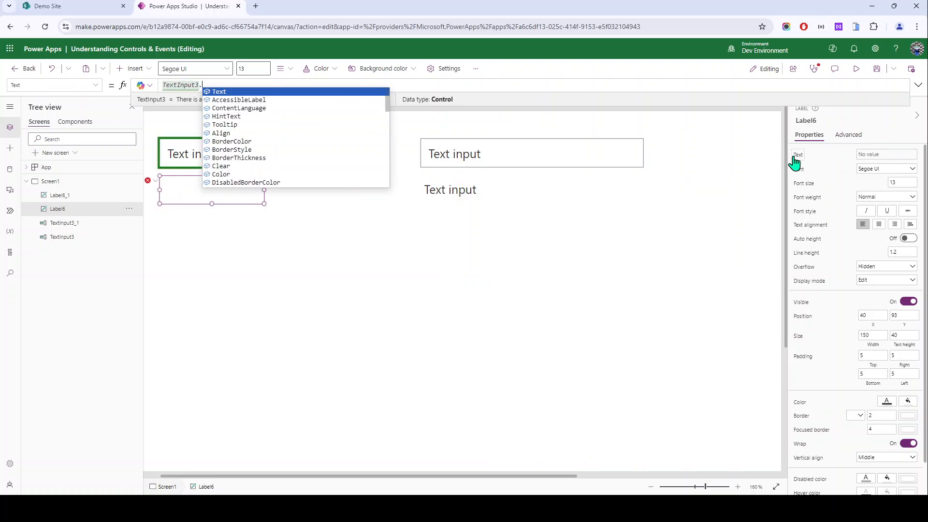
key(Tab)
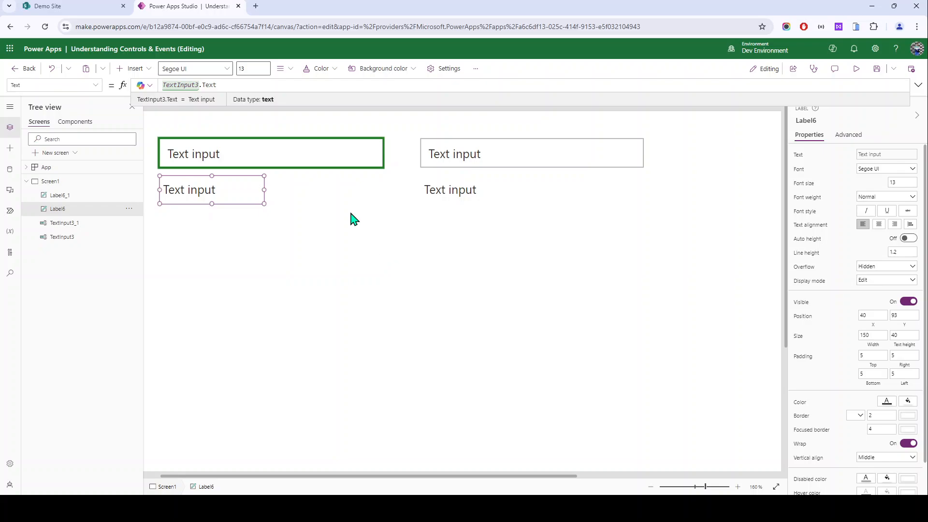
click(351, 219)
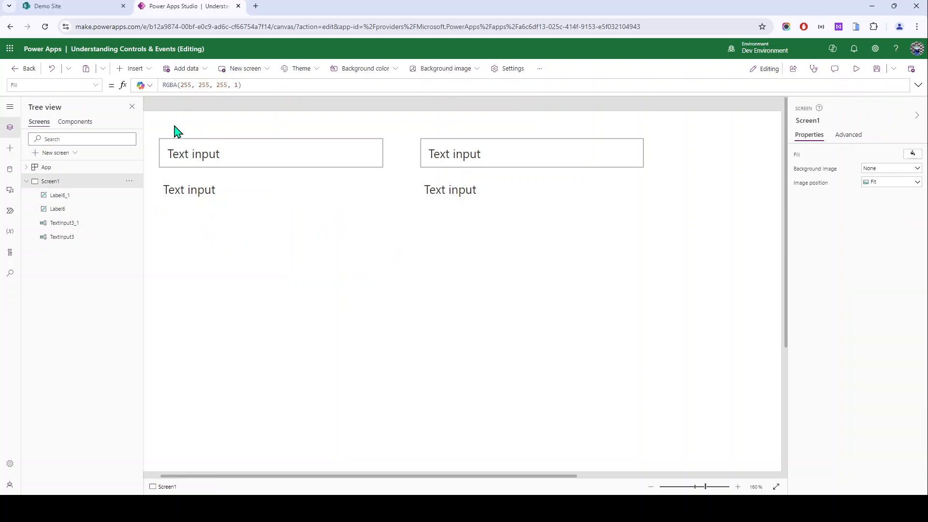
Step: Set TextInput3_1's DelayOutput to true and confirm TextInput3's remains false
click(193, 157)
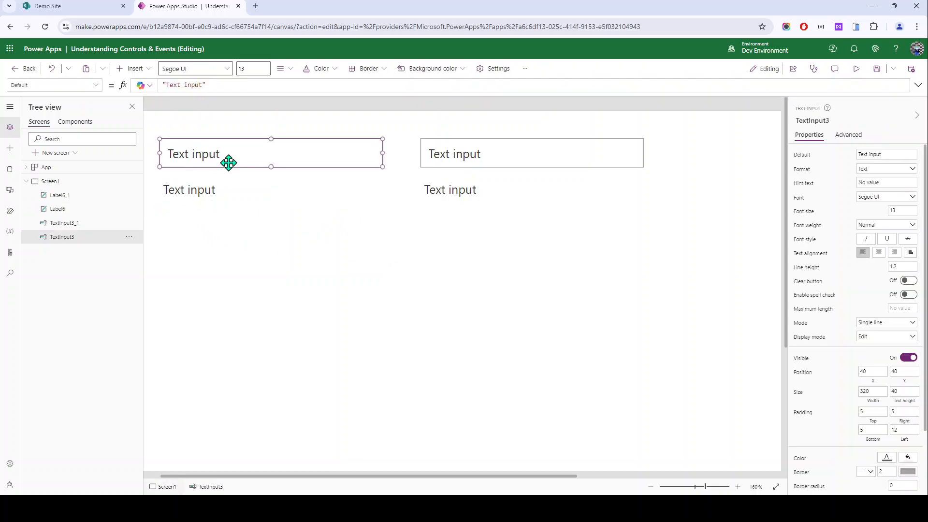
click(535, 165)
click(848, 135)
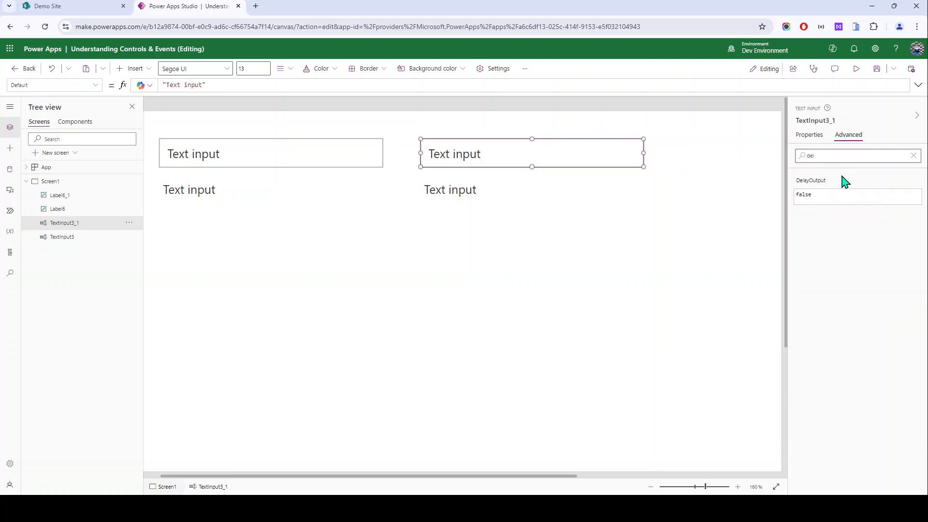
click(822, 186)
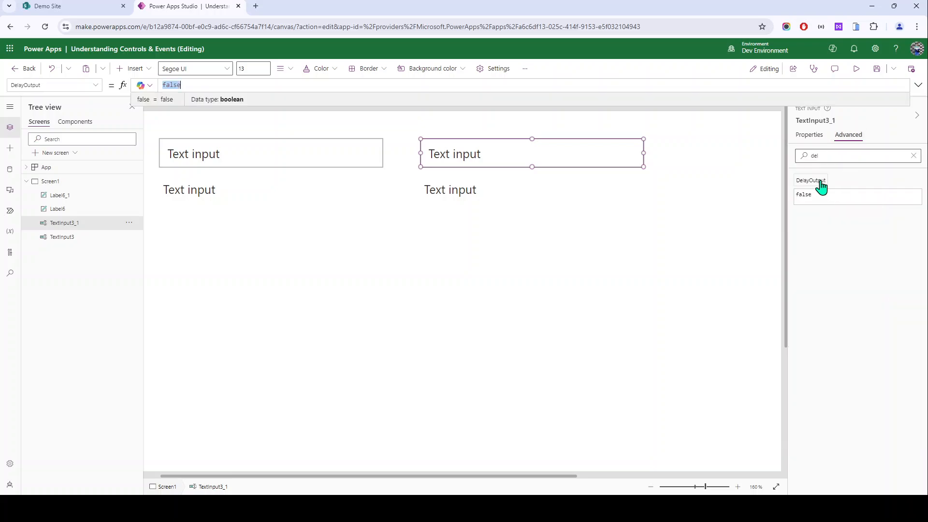
text(true)
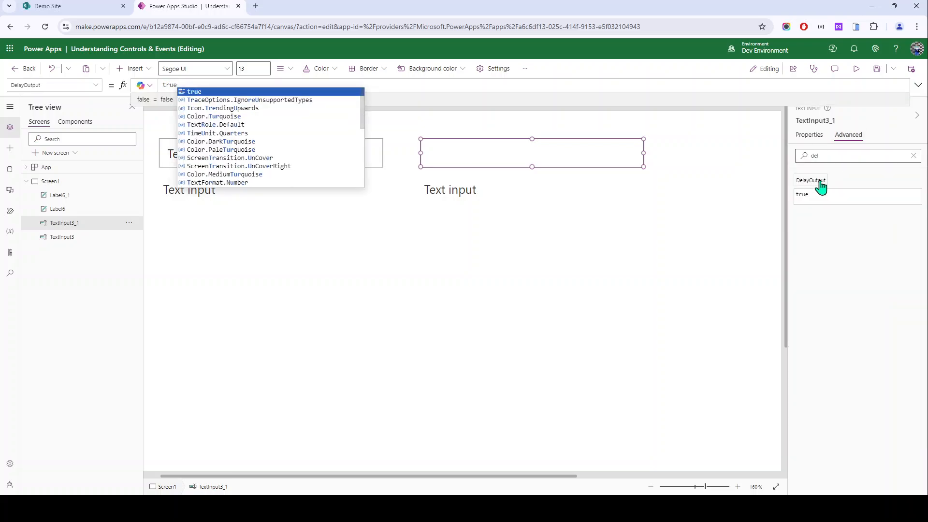
click(365, 256)
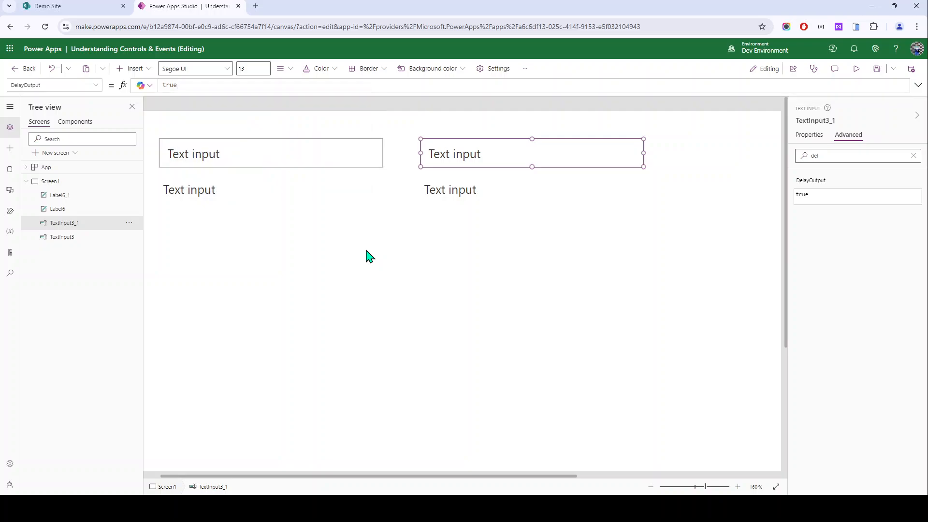
click(239, 162)
click(843, 162)
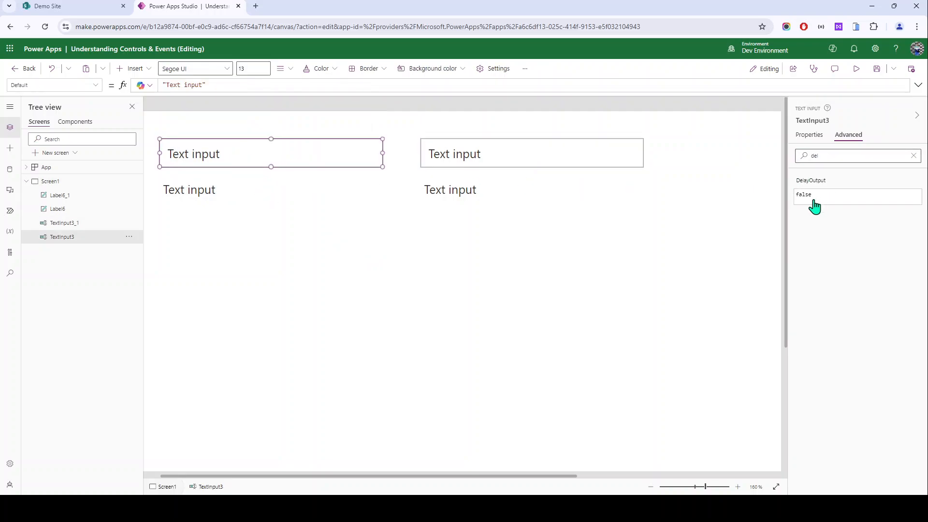
Step: In preview, clear the text from both text inputs
click(856, 69)
click(207, 114)
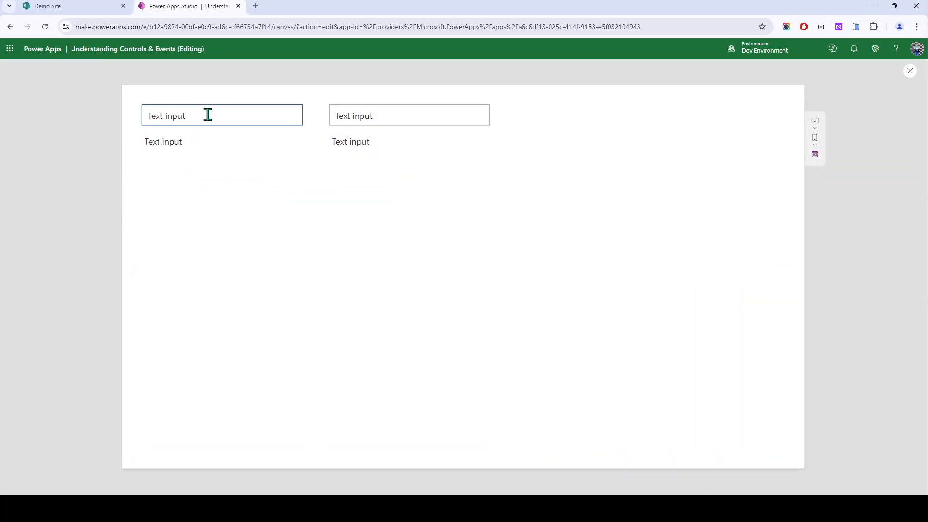
key(ctrl+a)
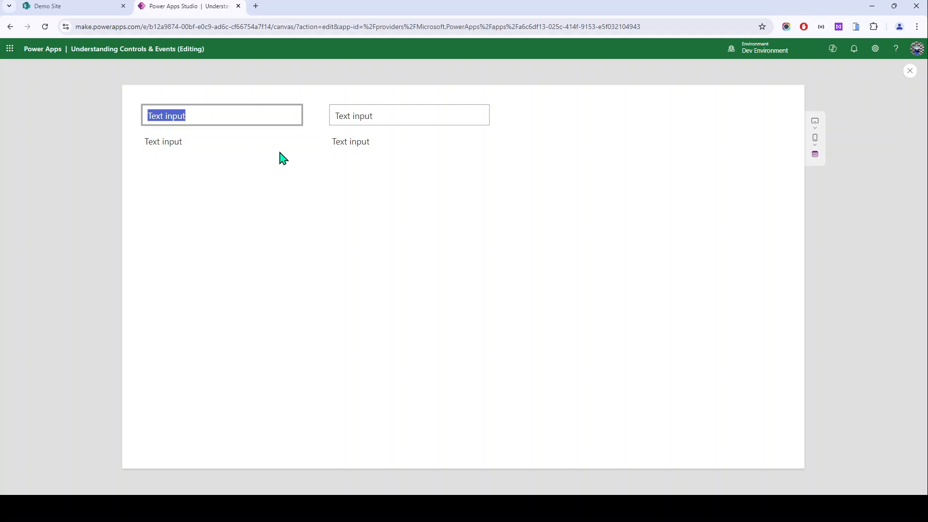
key(BackSpace)
key(Tab)
key(BackSpace)
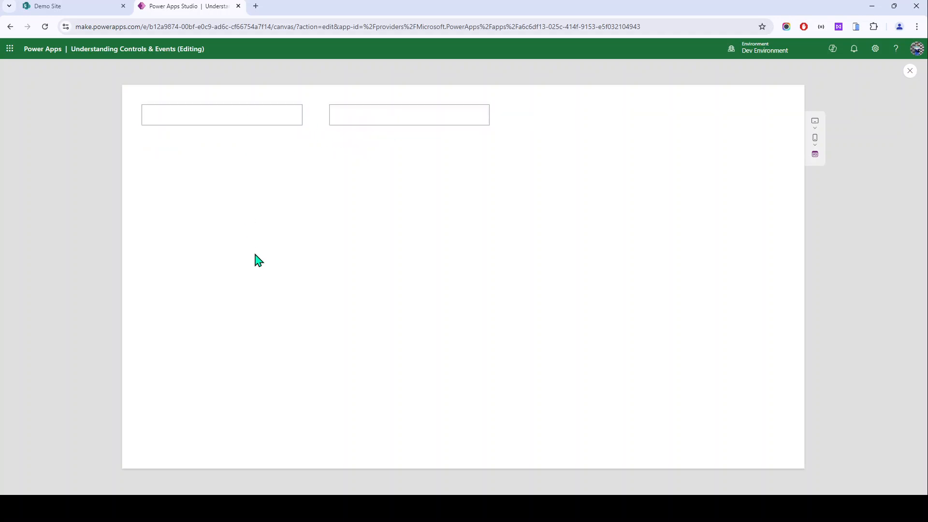
Step: Enter a full name in each input, compare label updates, exit preview, and select TextInput3_1
click(208, 125)
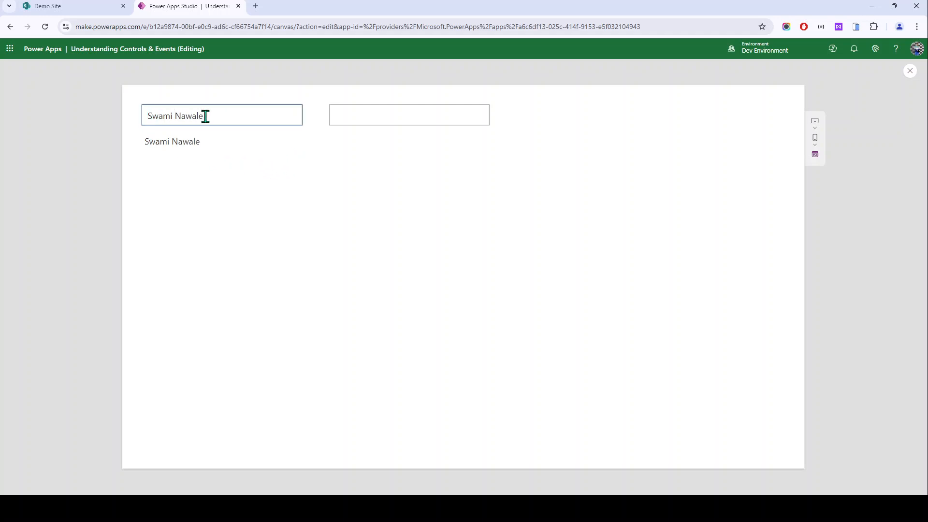
drag(148, 142, 203, 148)
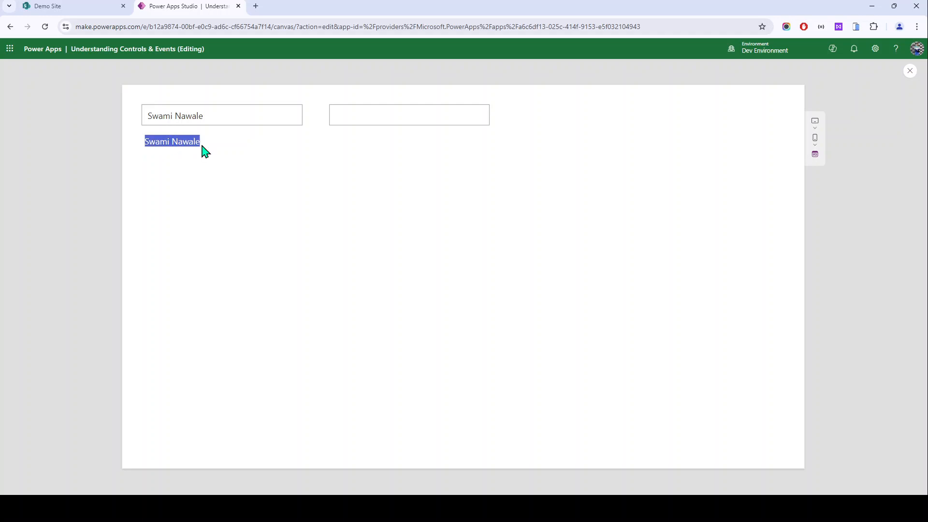
click(372, 122)
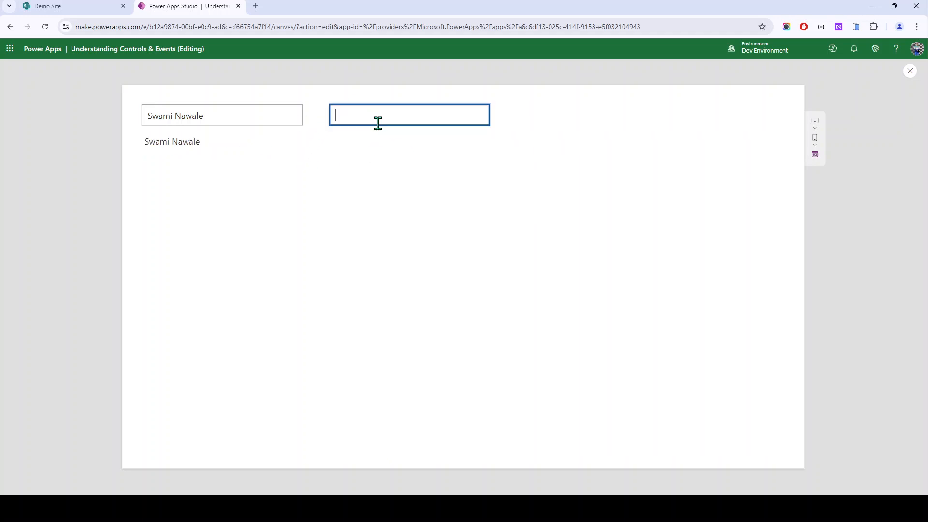
click(434, 146)
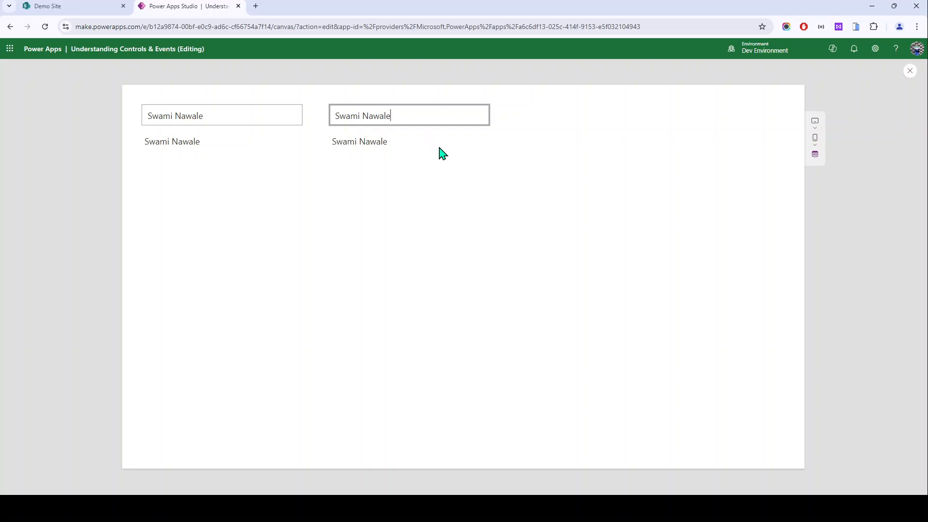
key(Escape)
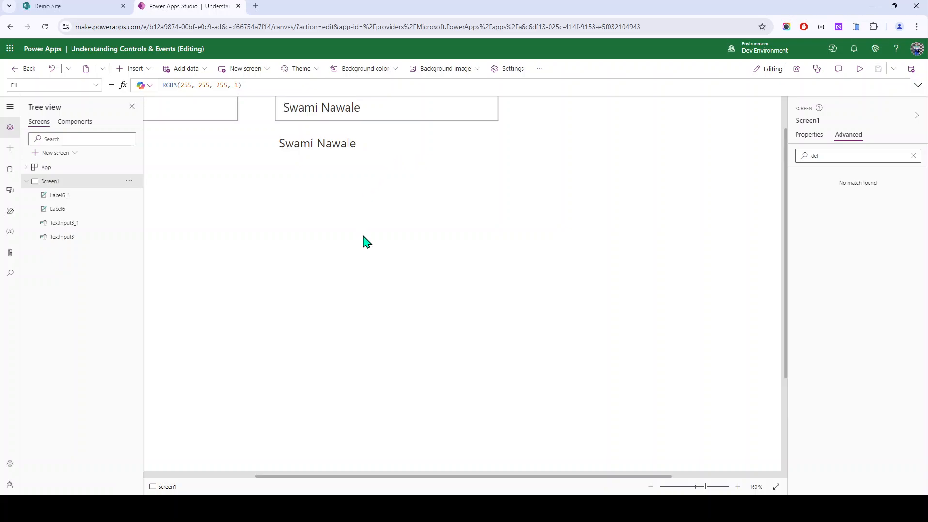
click(324, 163)
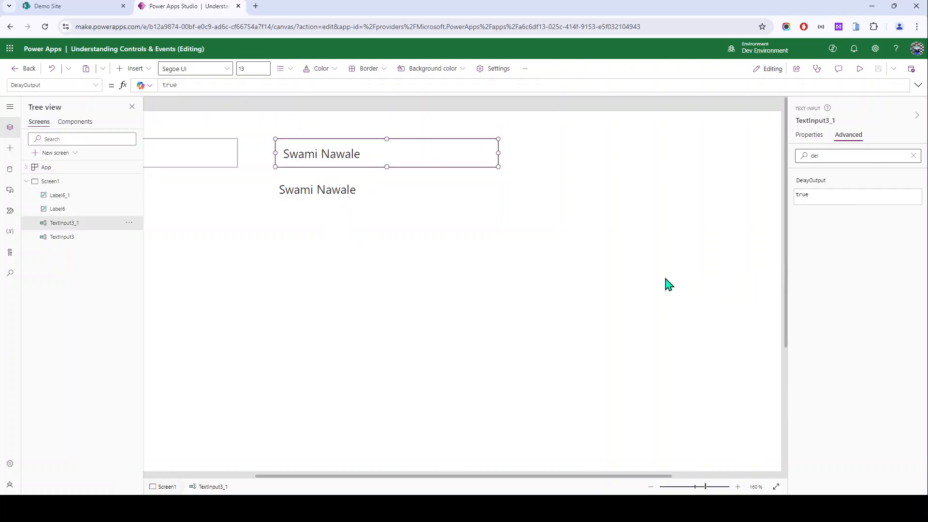
Step: In preview, replace the second input's name with a different first name and click away
click(859, 69)
click(450, 118)
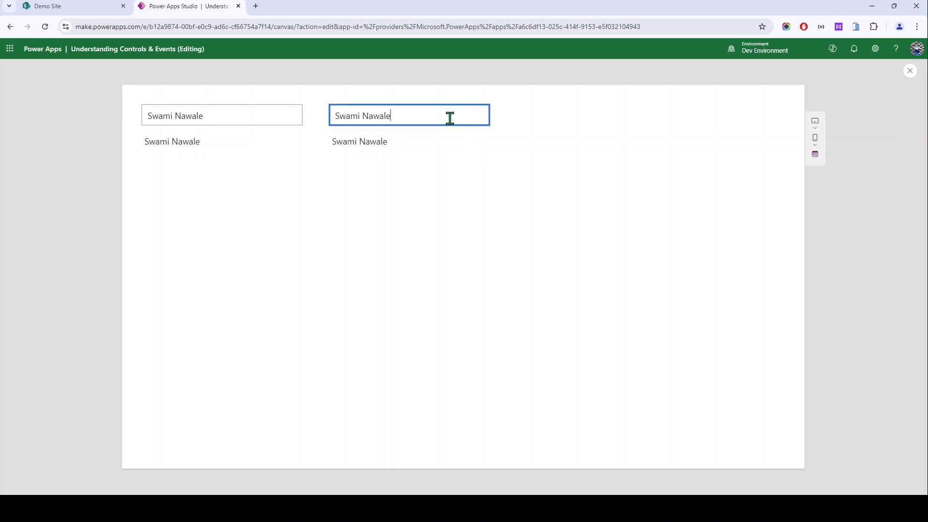
key(ctrl+a)
text(Swami)
key(ctrl+a)
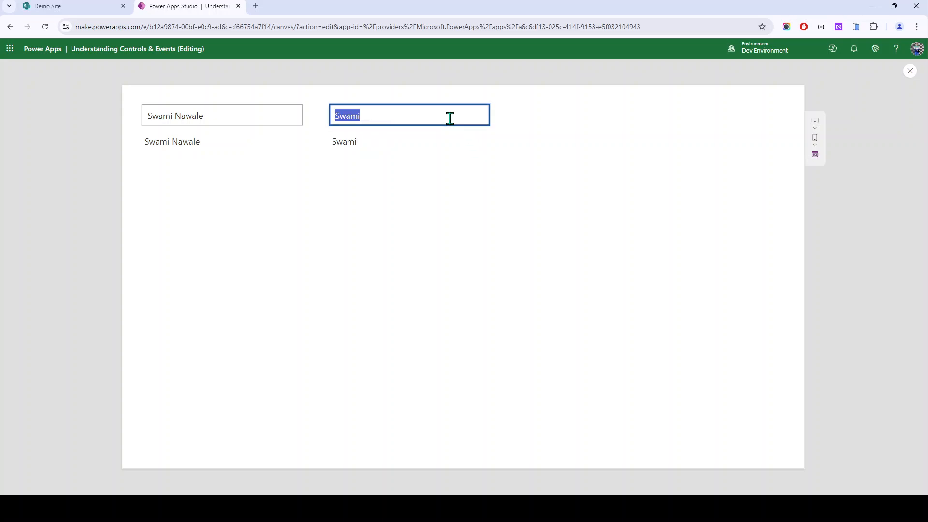
text(Gayatri)
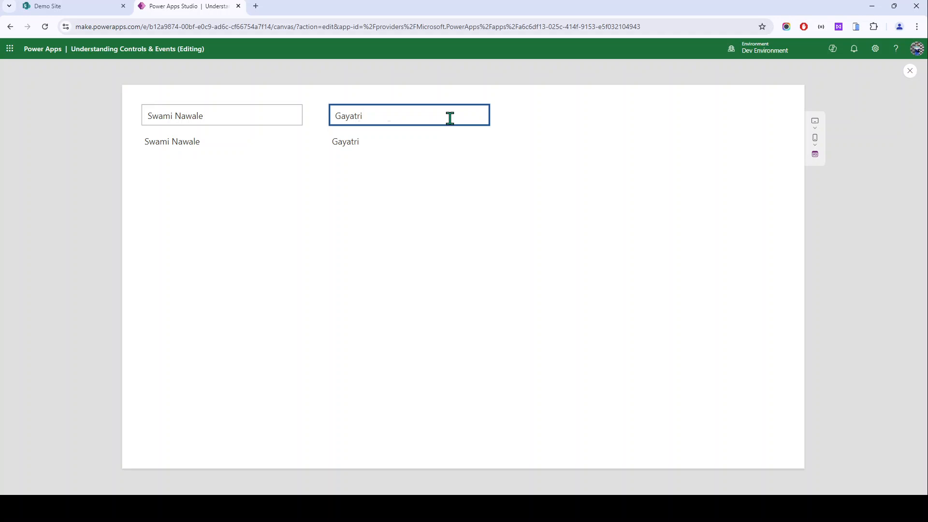
click(365, 146)
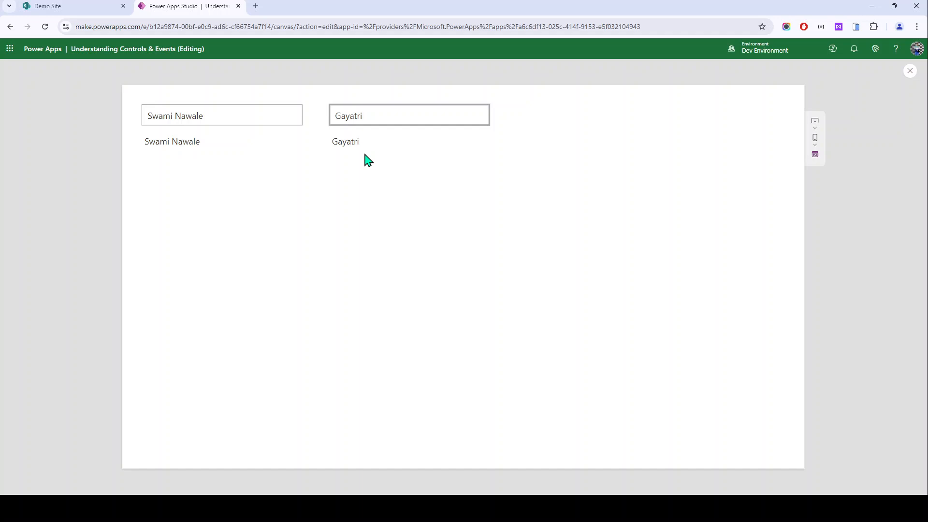
Step: Check the second label mirrors the new name after leaving the field, then exit preview
drag(337, 142, 403, 143)
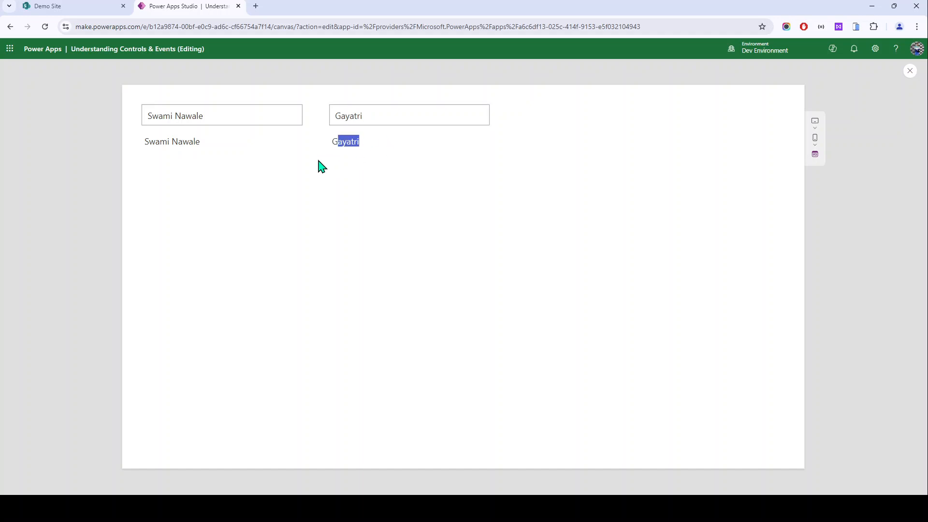
click(359, 120)
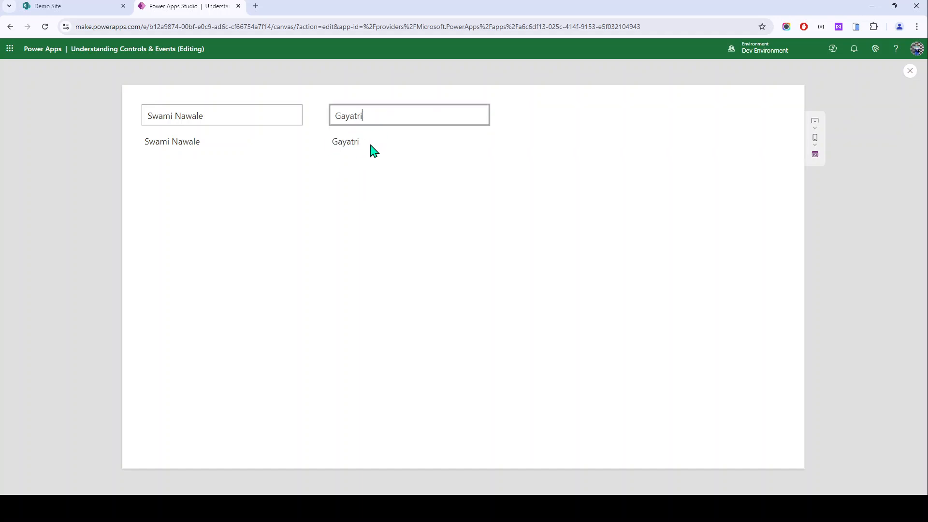
drag(338, 118, 367, 118)
click(372, 121)
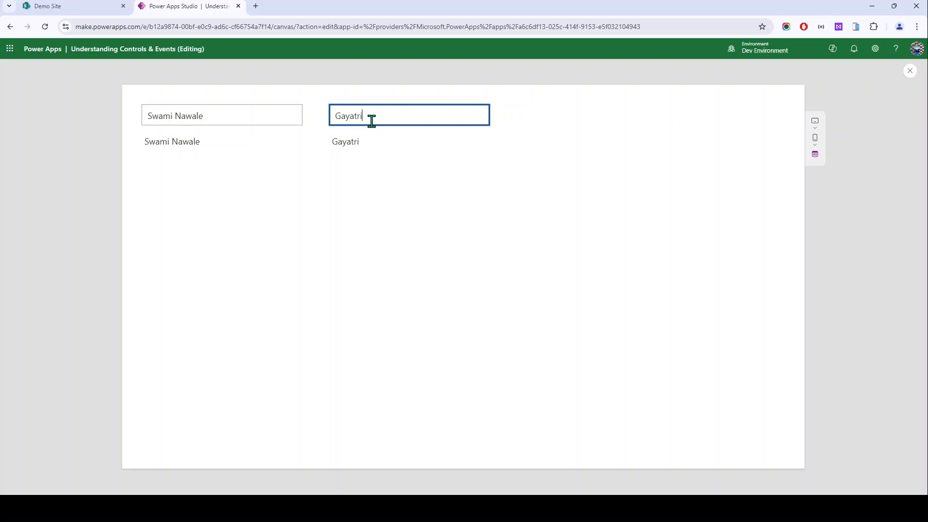
click(336, 154)
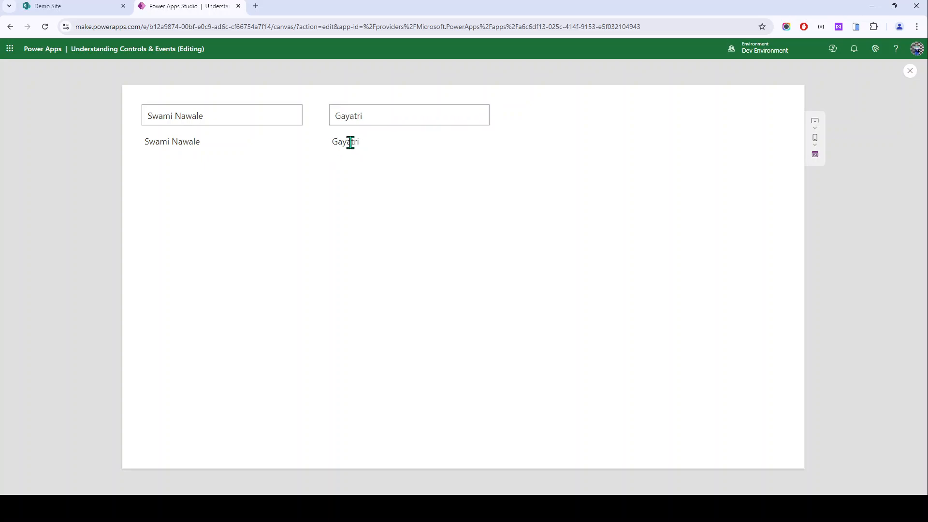
key(Escape)
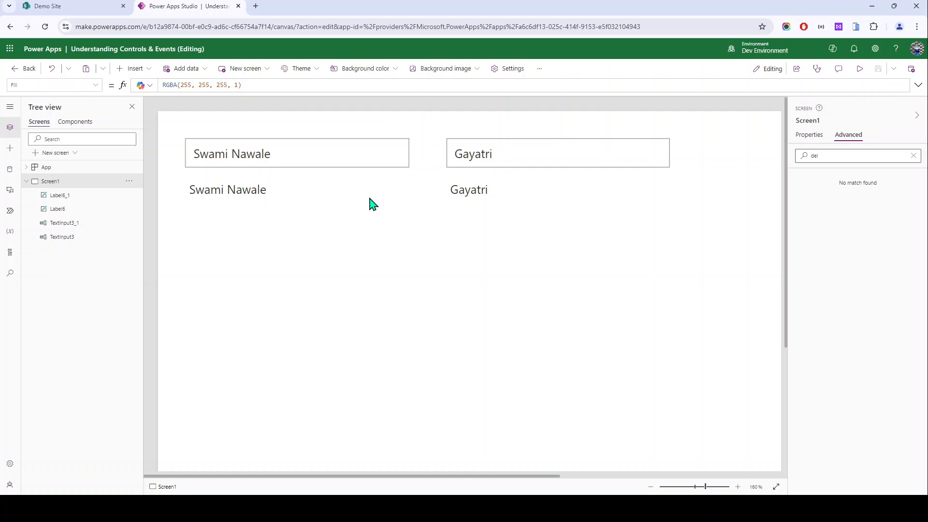
Step: Clear the property search filter, then select all controls on Screen1 and delete them
click(483, 191)
click(904, 156)
click(913, 156)
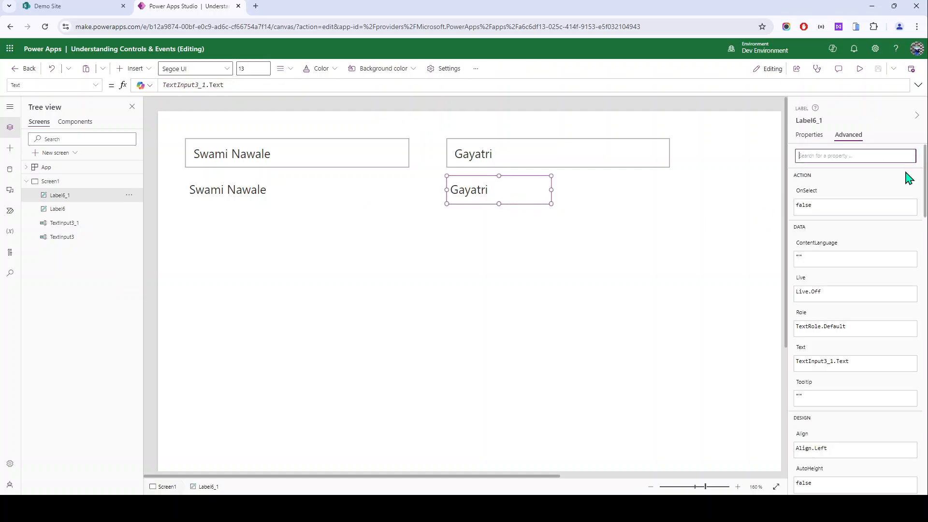
click(506, 227)
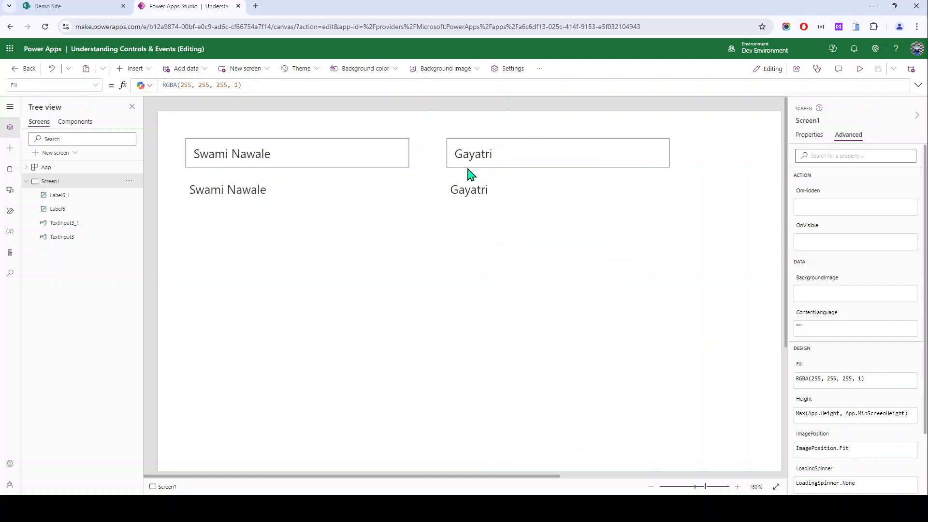
key(ctrl+a)
key(Delete)
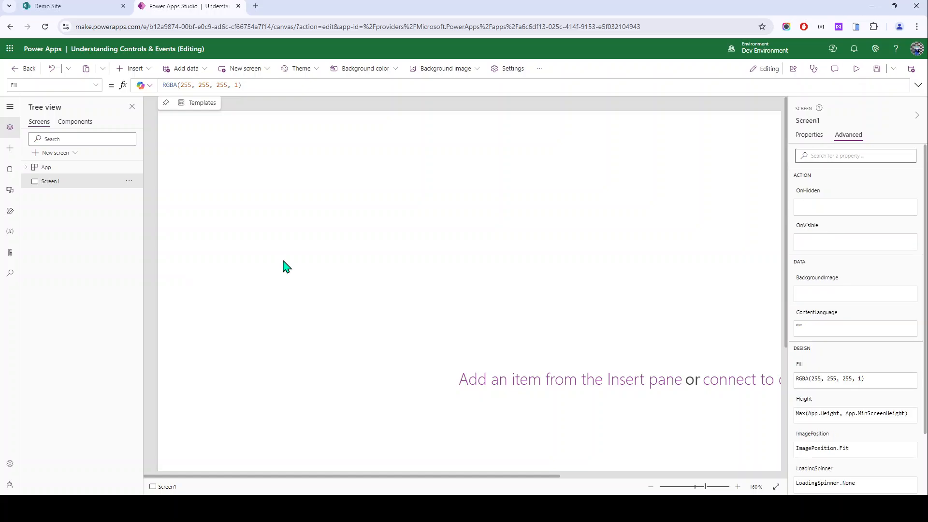
Step: Insert a date picker, DatePicker3, defaulting to Today() (8/19/2024)
click(133, 70)
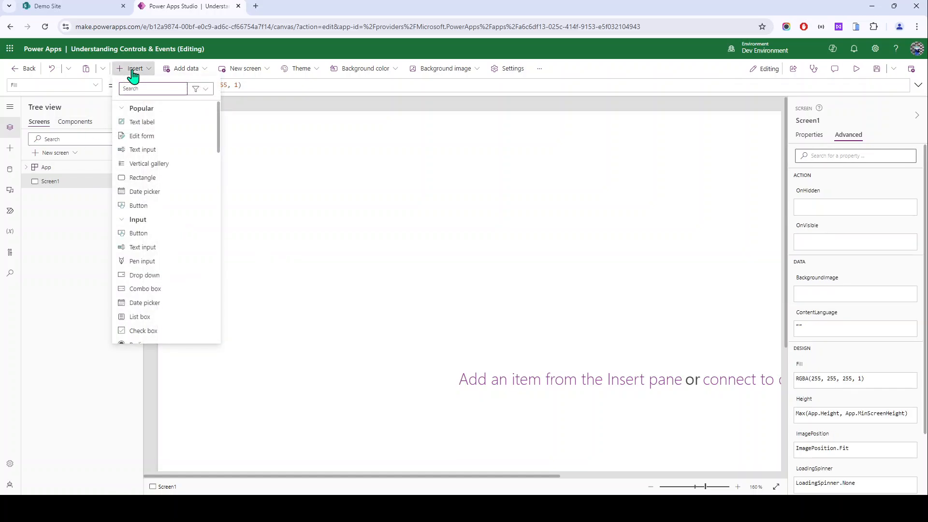
click(141, 196)
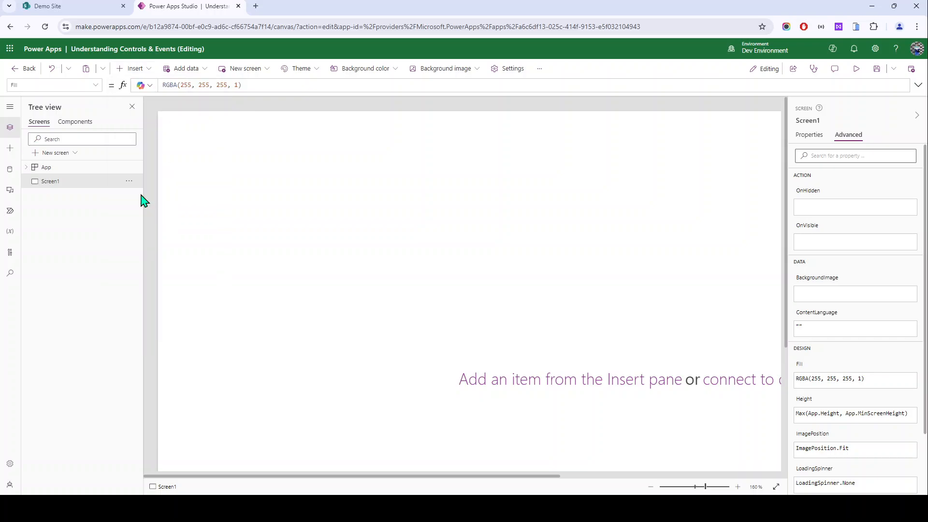
click(814, 137)
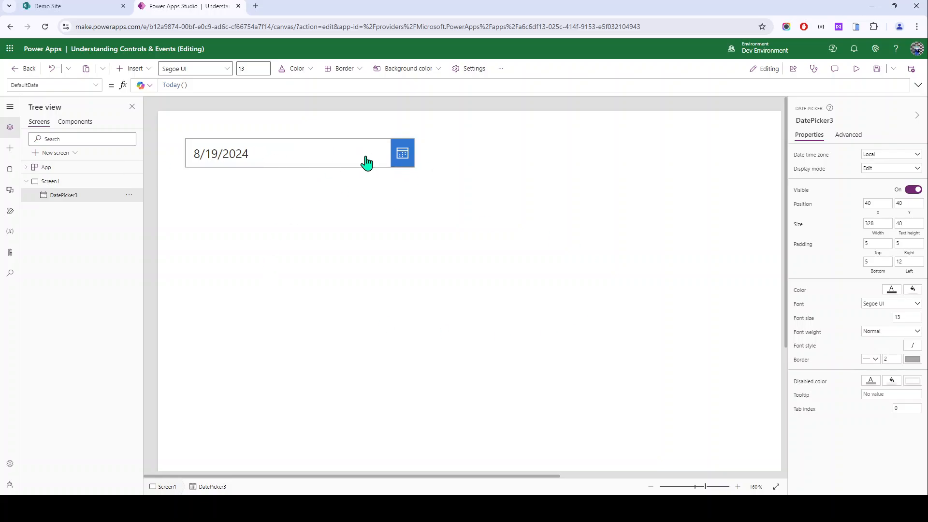
Step: Test the date picker's calendar, then move it to the top centre at 475, 45
click(407, 162)
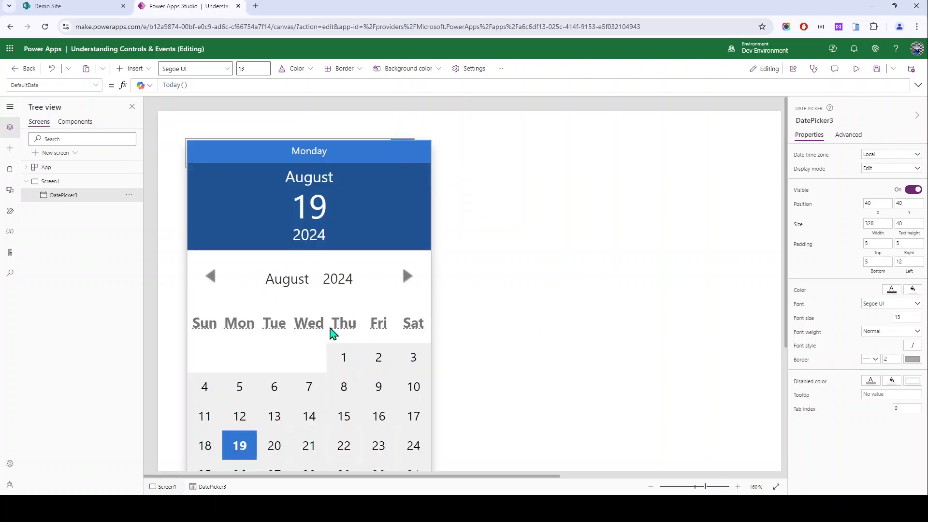
click(628, 260)
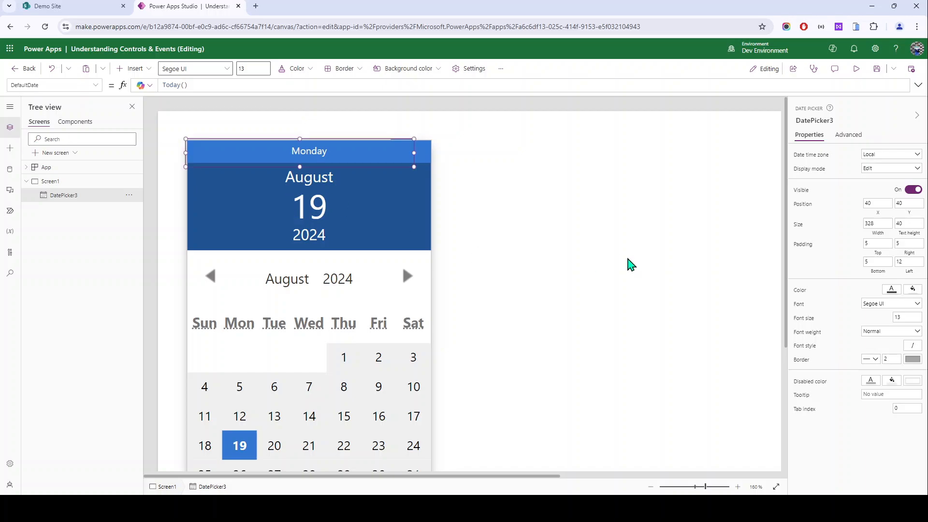
scroll(312, 206, down, 2)
scroll(312, 179, down, 3)
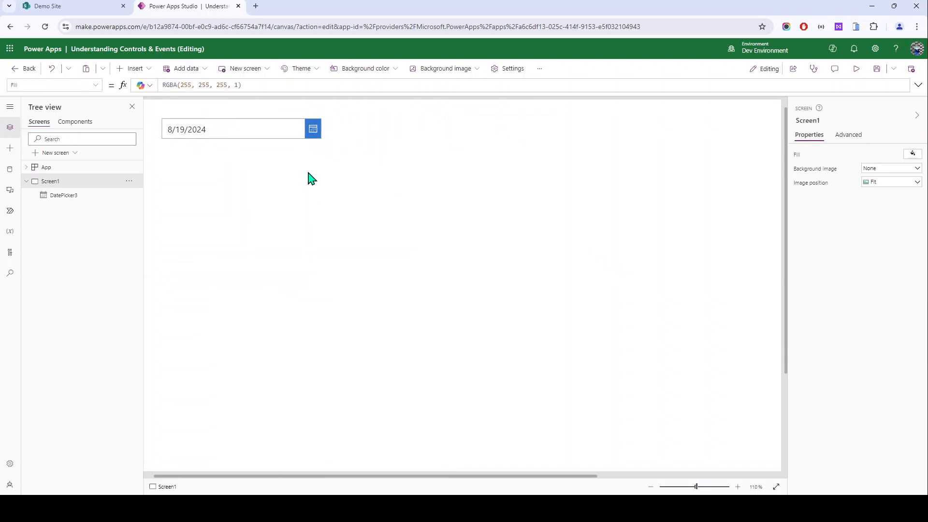
drag(249, 145, 509, 149)
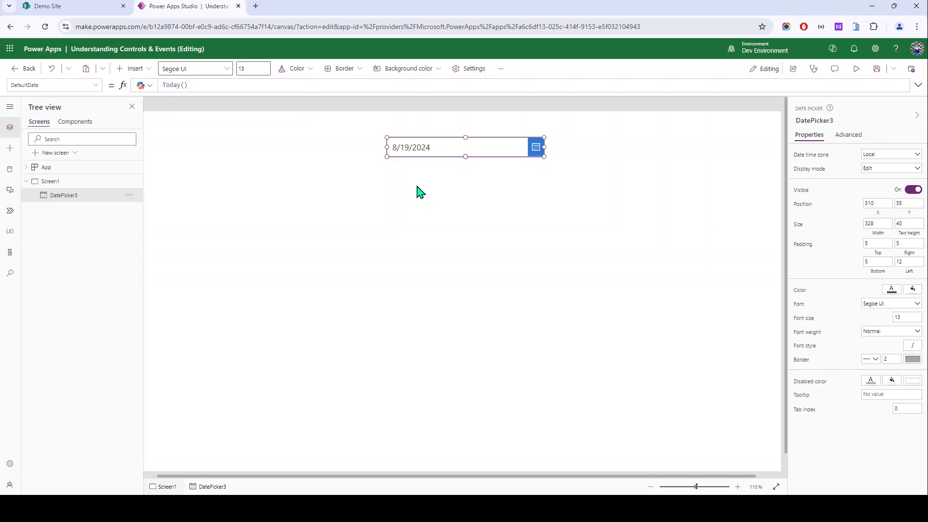
Step: Switch DatePicker3's date time zone to UTC, back to Local, then show its Advanced properties
click(871, 159)
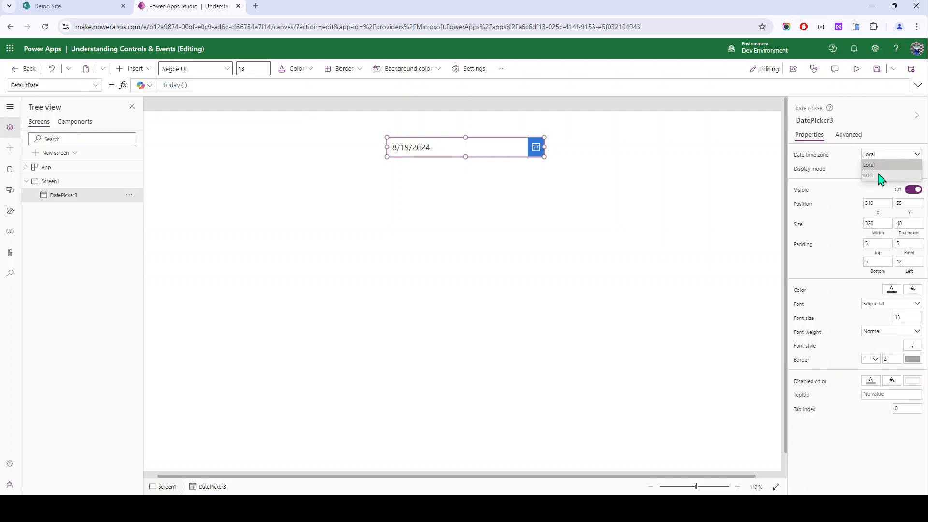
click(873, 176)
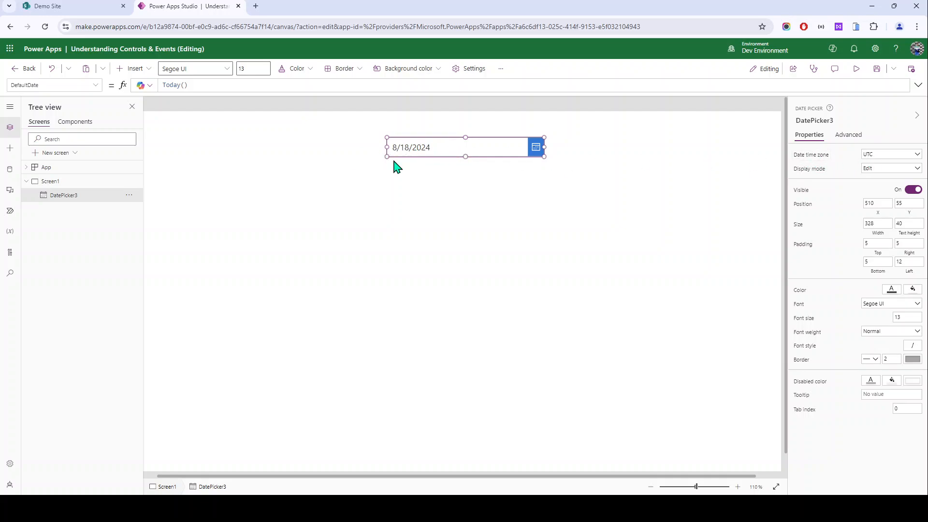
click(896, 154)
click(869, 168)
click(483, 394)
click(420, 149)
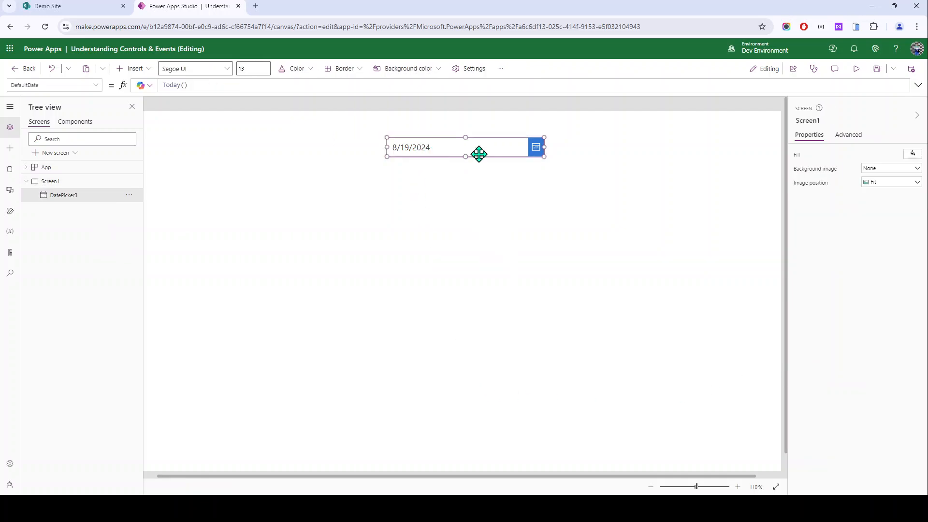
click(851, 136)
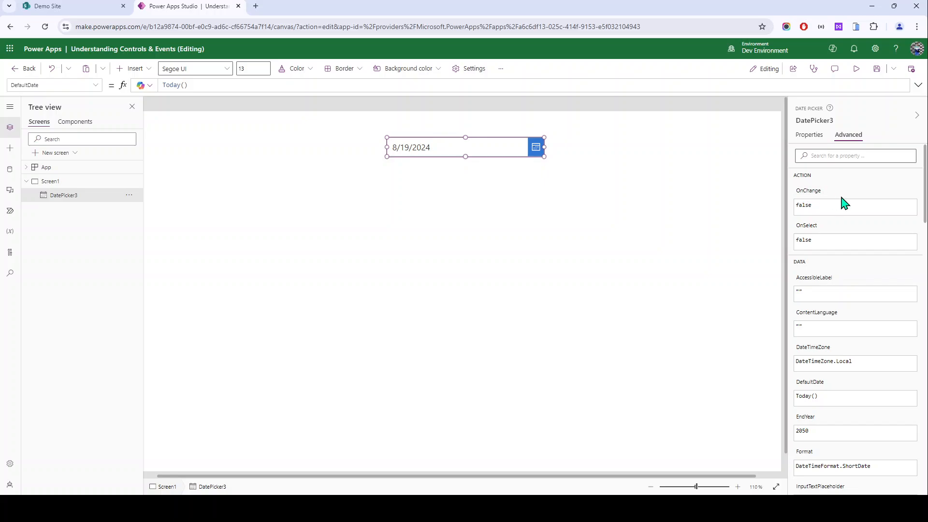
Step: Filter the Advanced properties by 'def' and load the DefaultDate formula
click(807, 219)
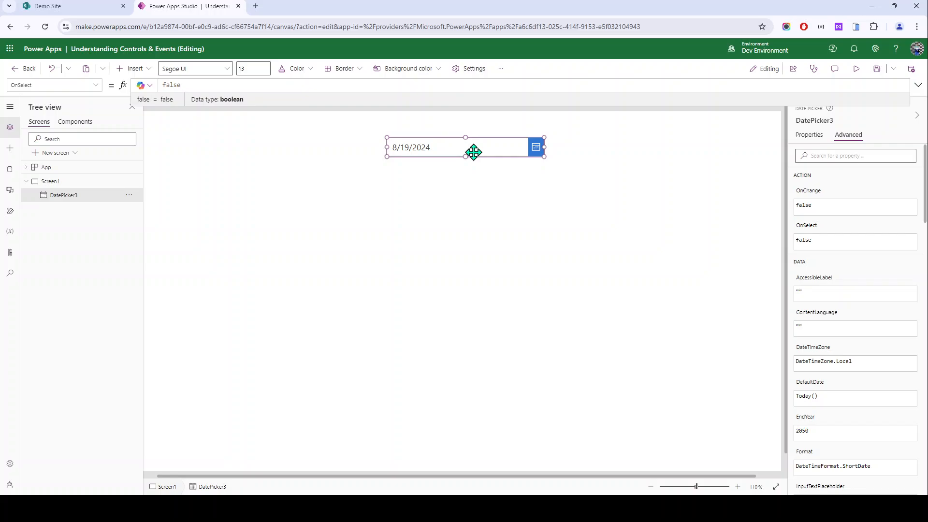
click(829, 156)
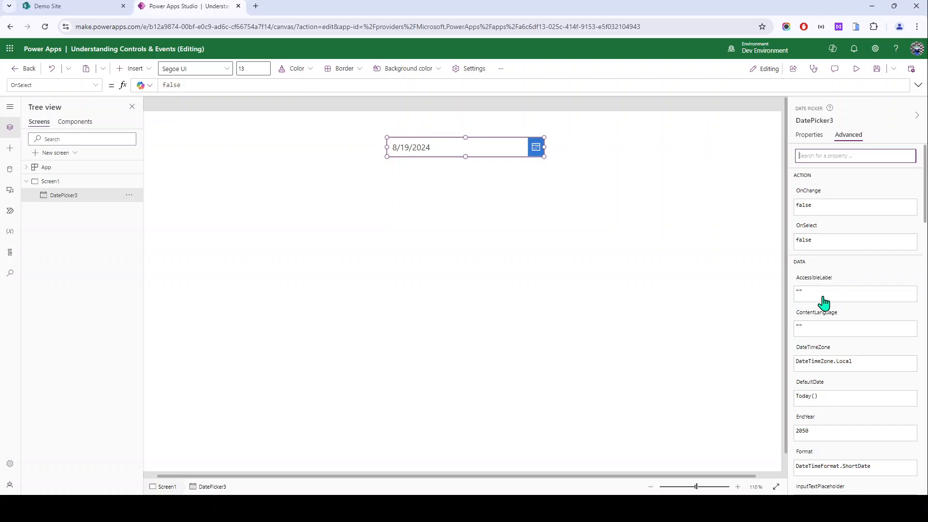
text(def)
click(806, 184)
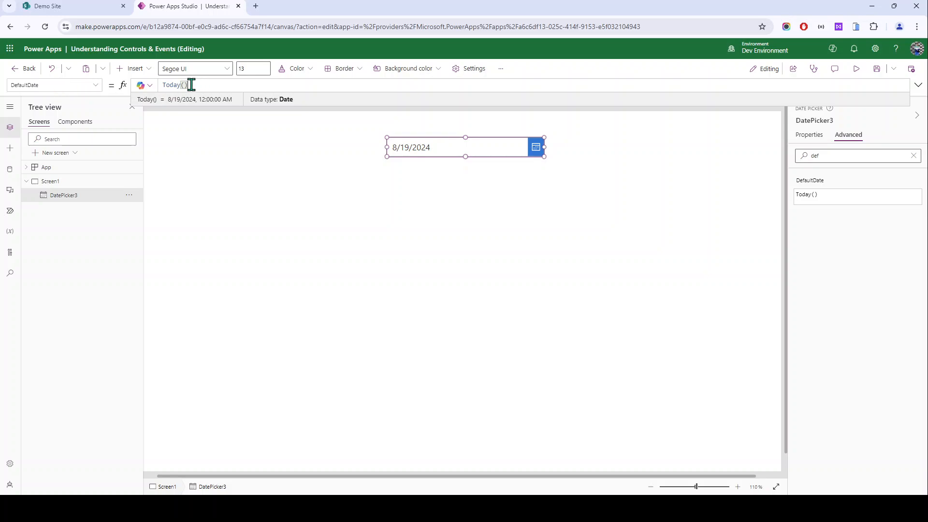
Step: Replace Today() with "02/27/2025" as the default date and check the calendar
drag(201, 85, 130, 85)
key(BackSpace)
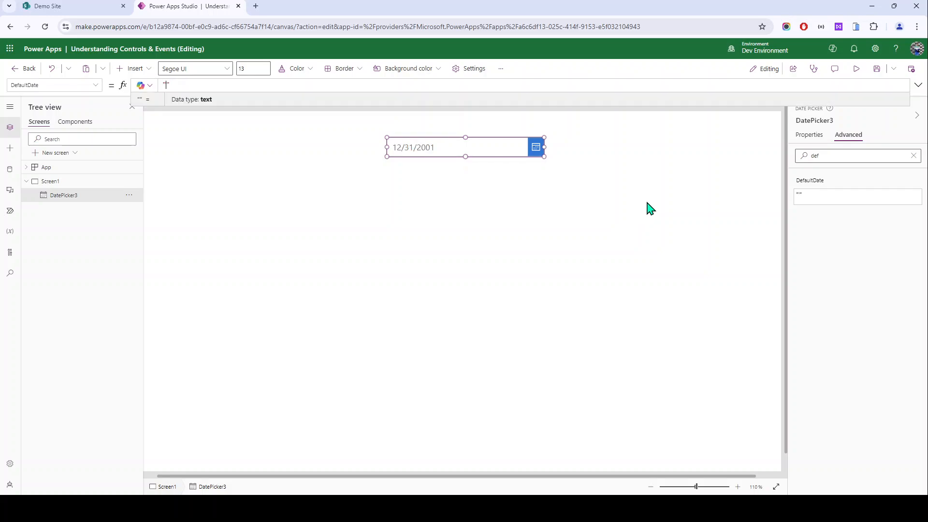
text(02/27/2025)
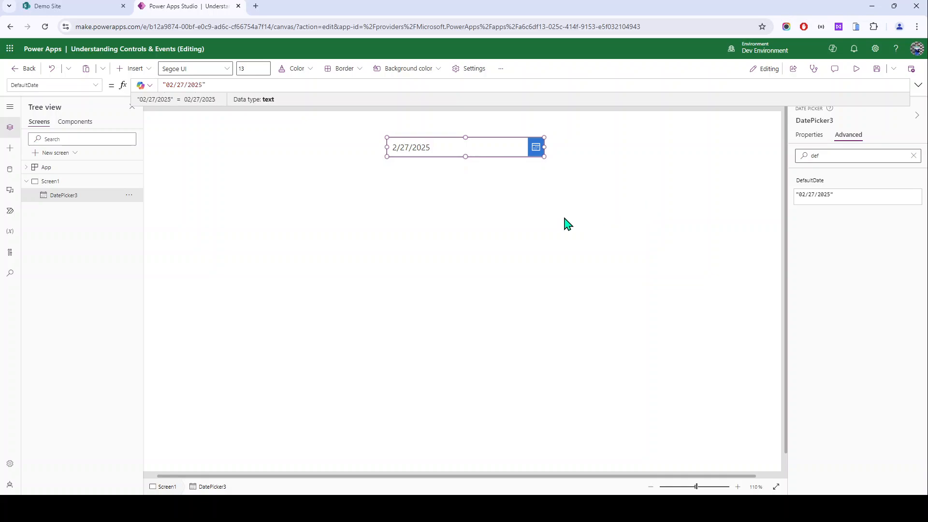
click(431, 195)
click(513, 156)
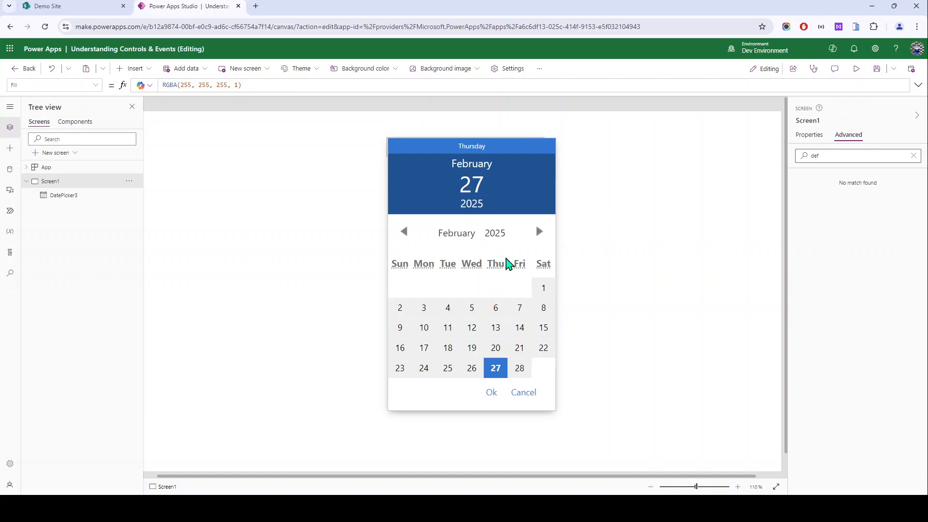
click(493, 396)
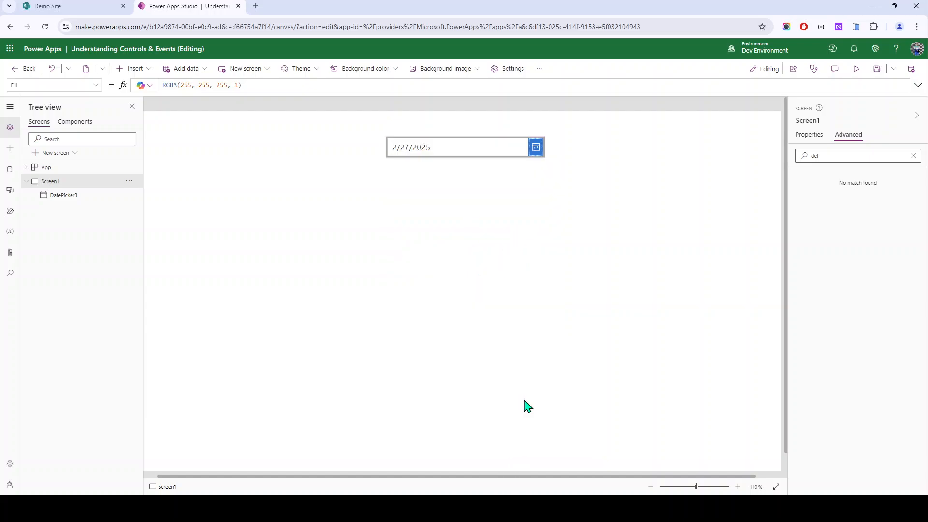
click(500, 150)
click(870, 157)
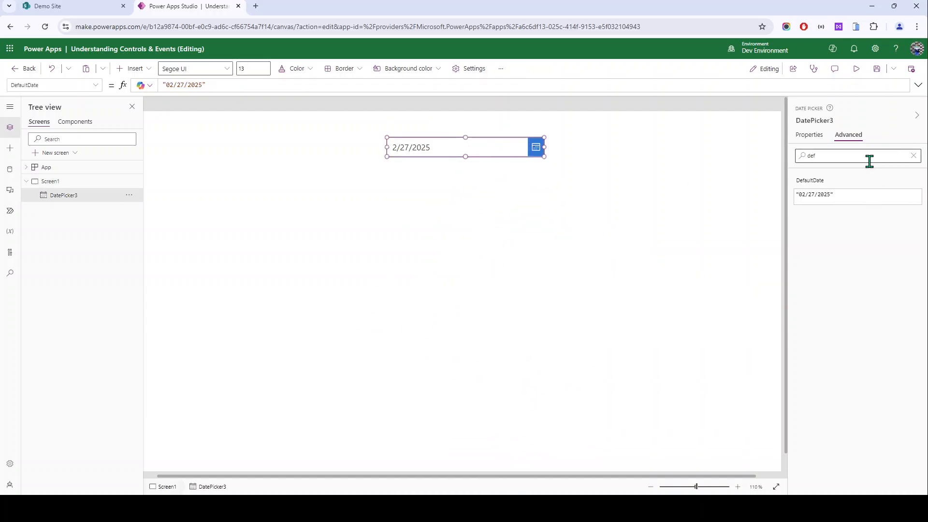
Step: Clear the property search, load EndYear, and inspect the date picker's calendar
click(914, 157)
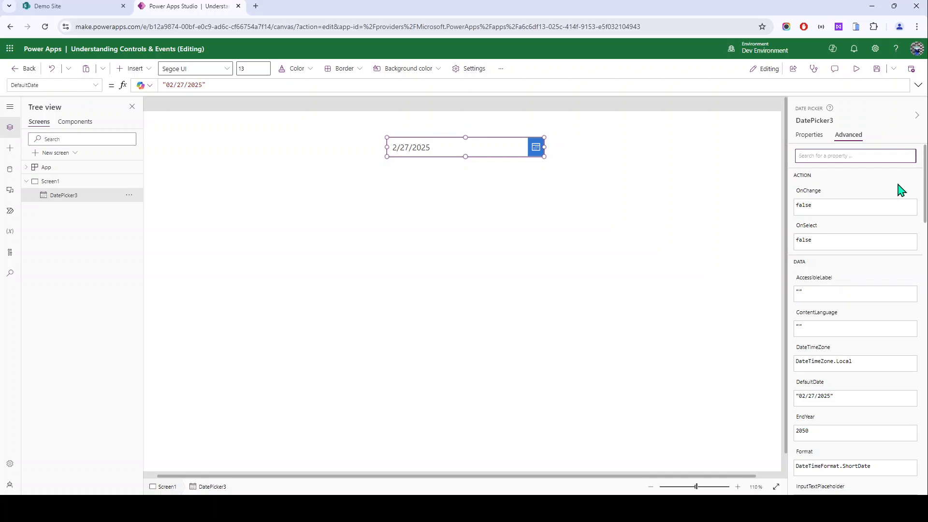
scroll(822, 242, down, 2)
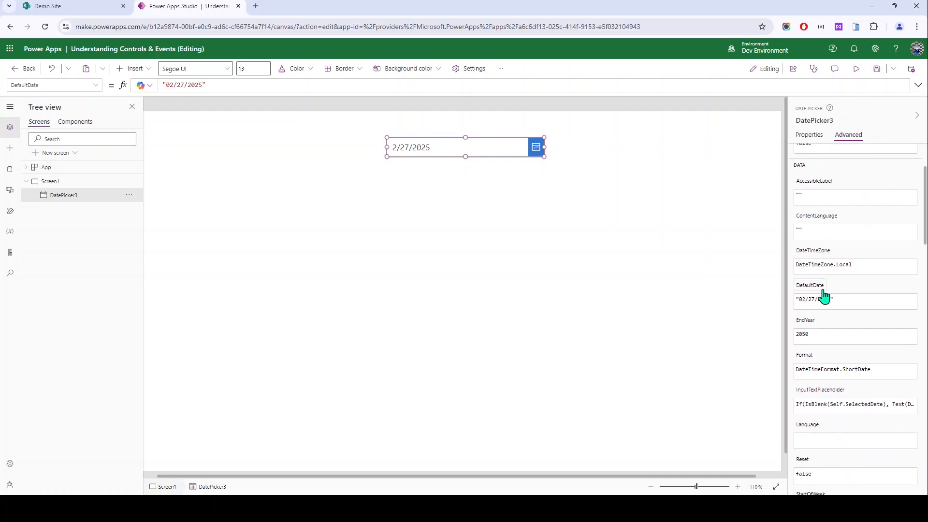
scroll(812, 338, down, 2)
click(801, 236)
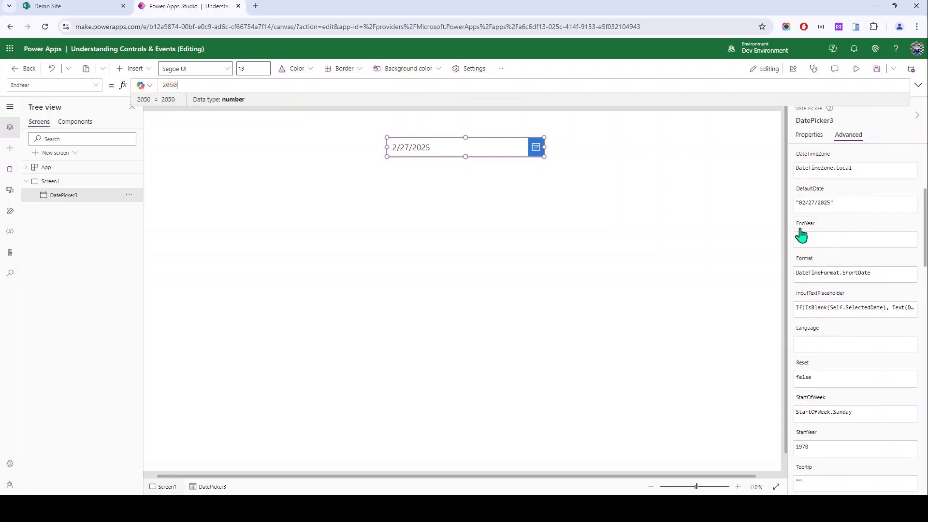
click(534, 149)
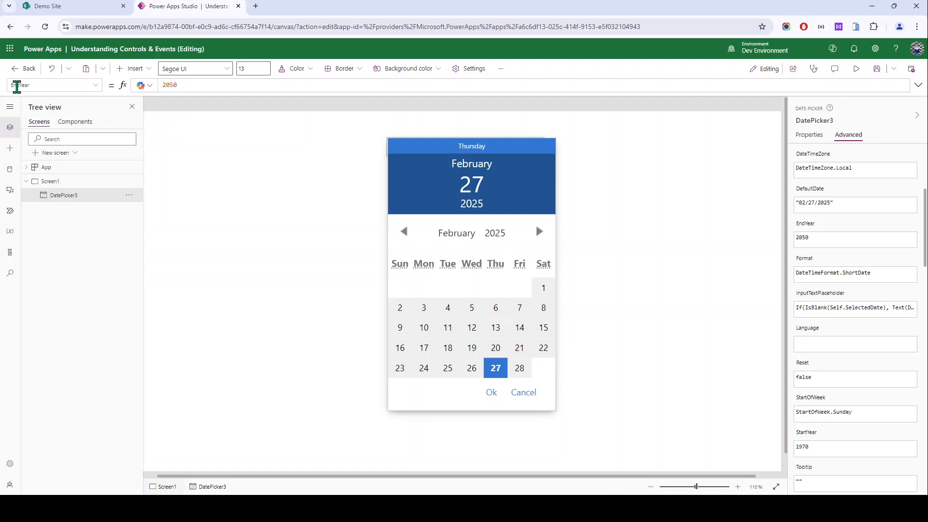
click(185, 84)
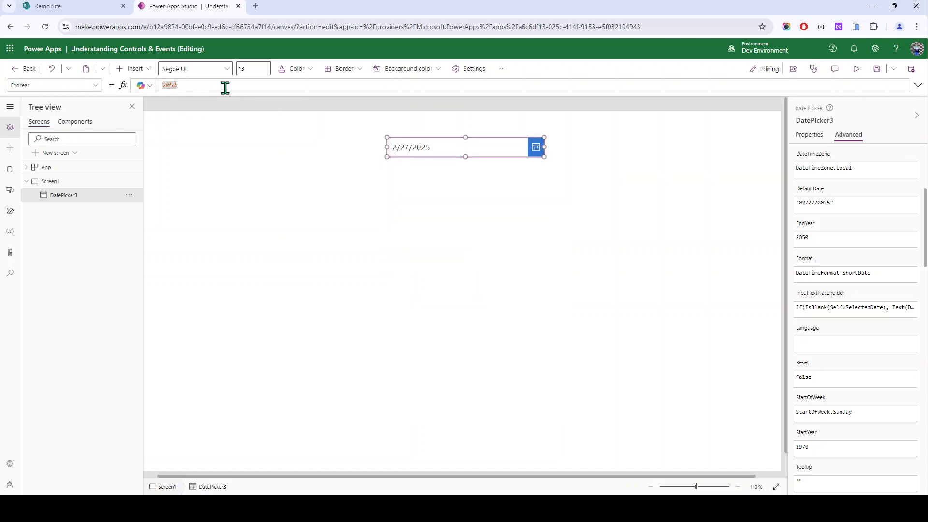
click(292, 174)
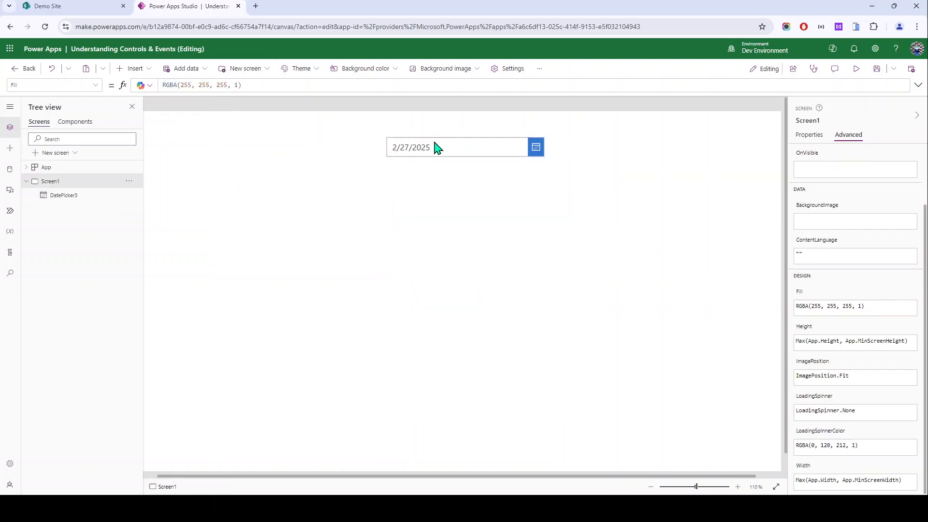
click(435, 152)
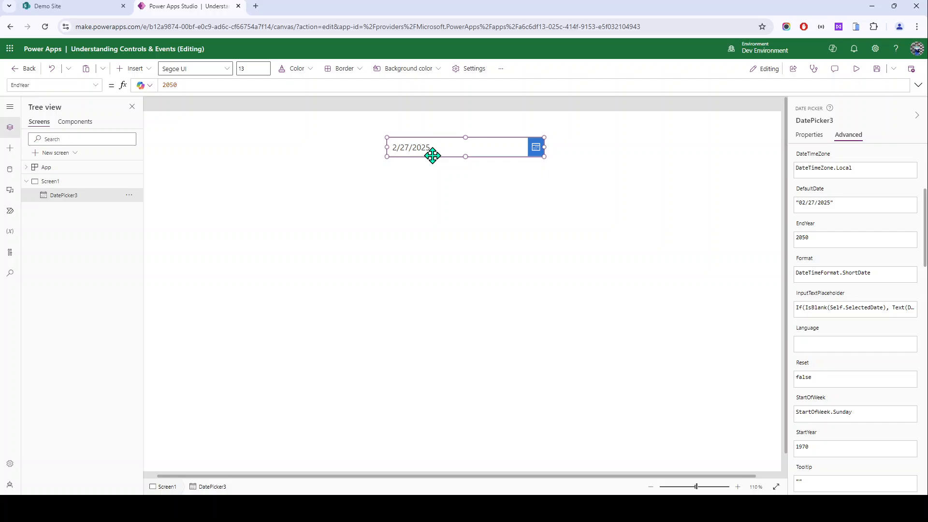
Step: Change EndYear from 2050 to 2024, so the picker falls back to 12/31/1970
double_click(175, 85)
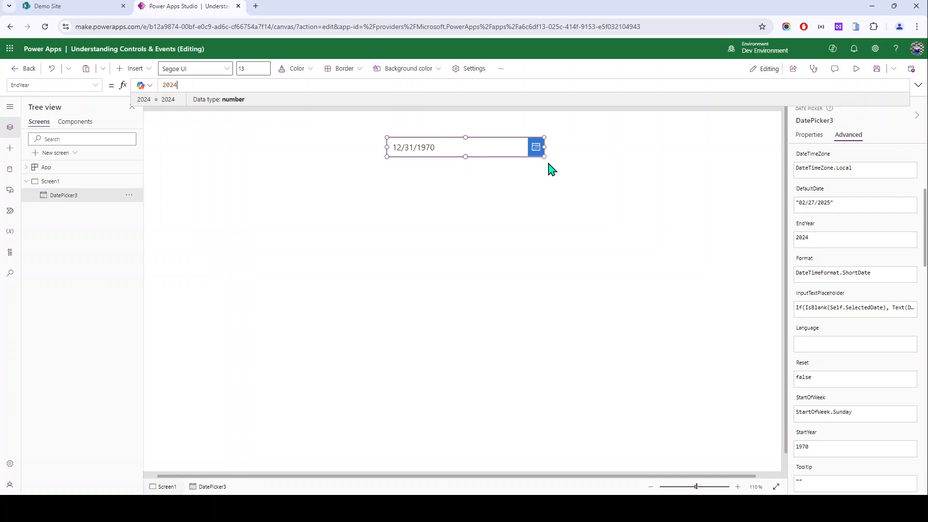
click(535, 150)
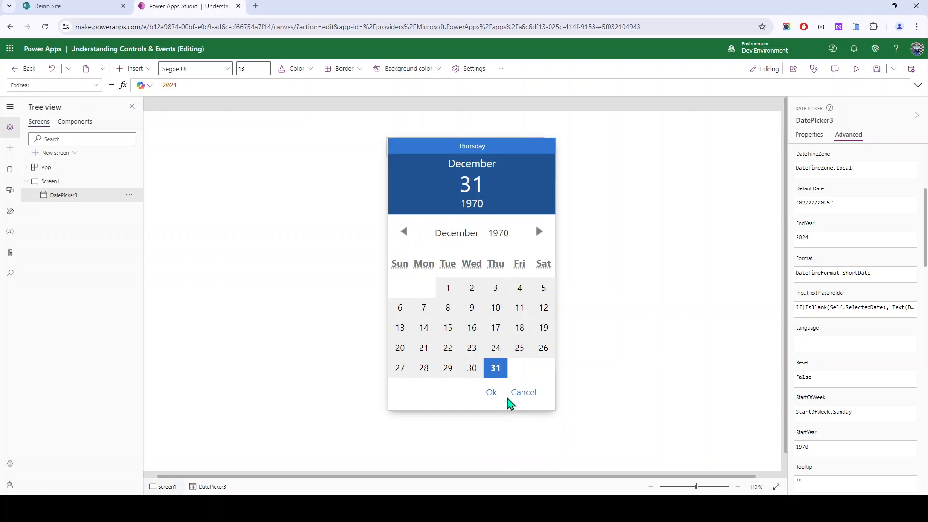
click(619, 285)
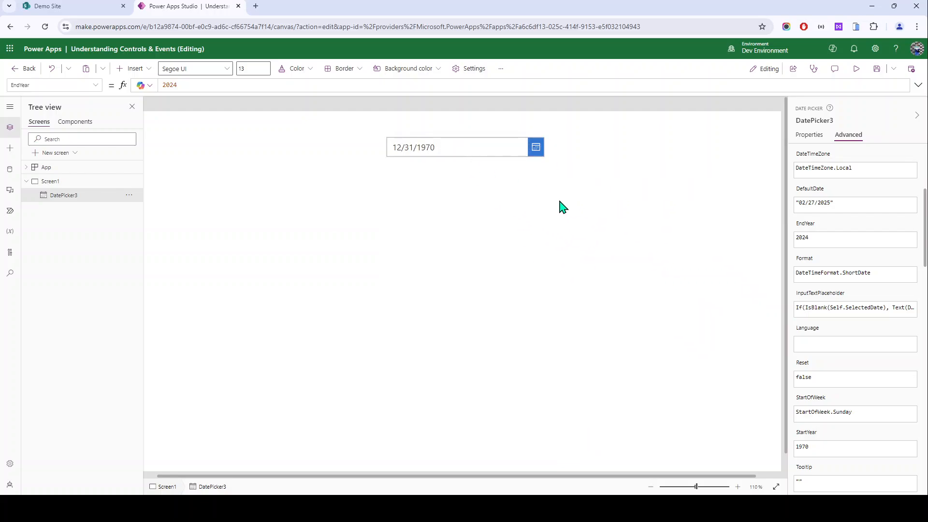
click(543, 172)
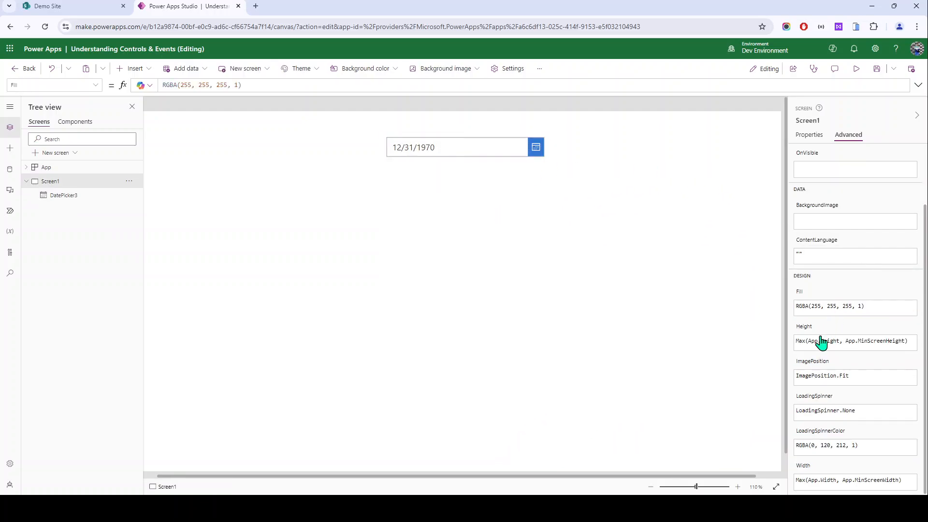
click(473, 145)
Step: Change StartYear from 1970 to 2023 and confirm the calendar opens on January 2023
scroll(859, 377, down, 2)
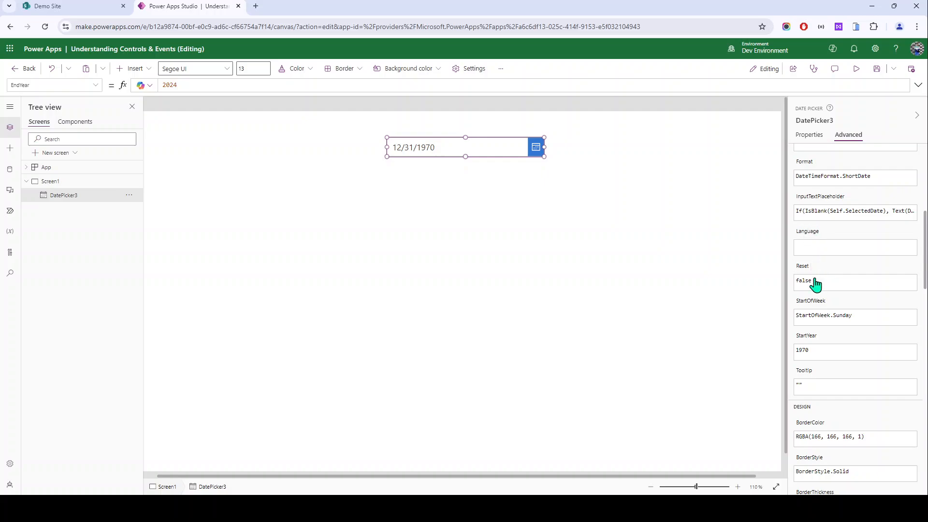
click(802, 339)
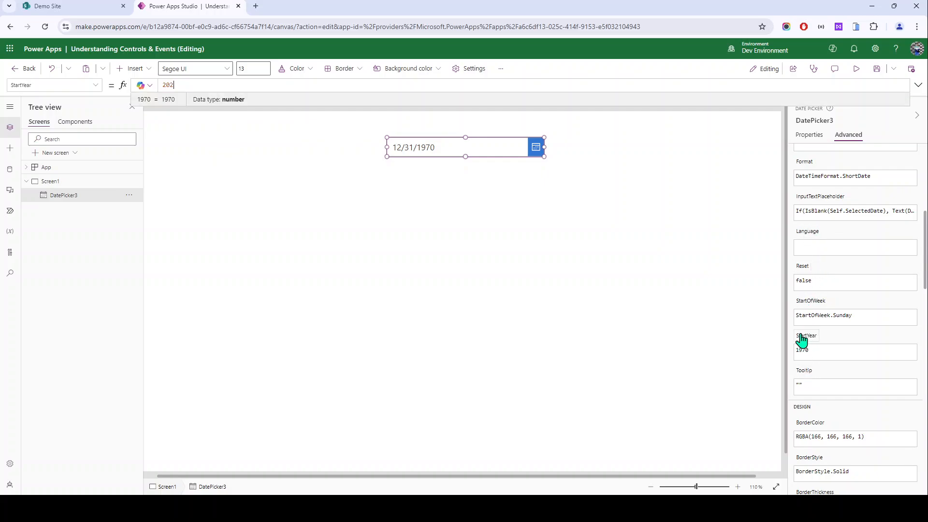
text(2023)
click(323, 232)
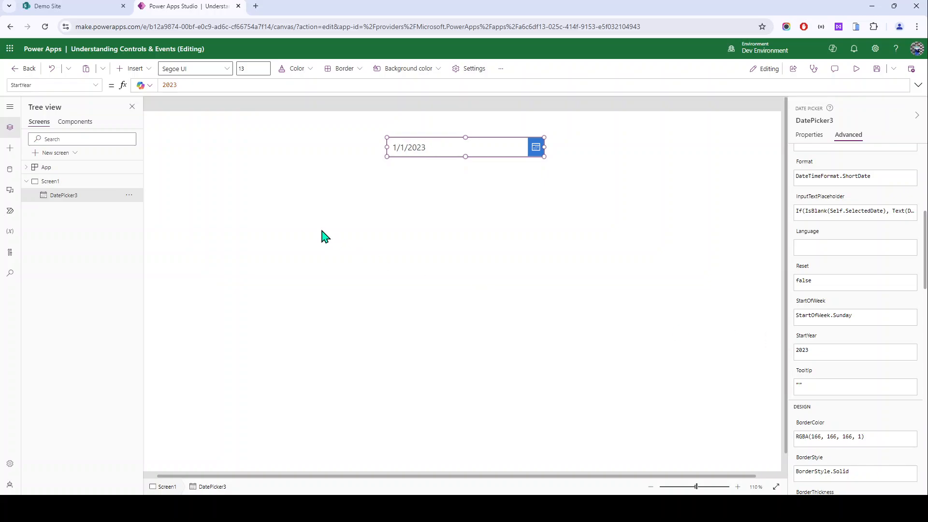
click(424, 148)
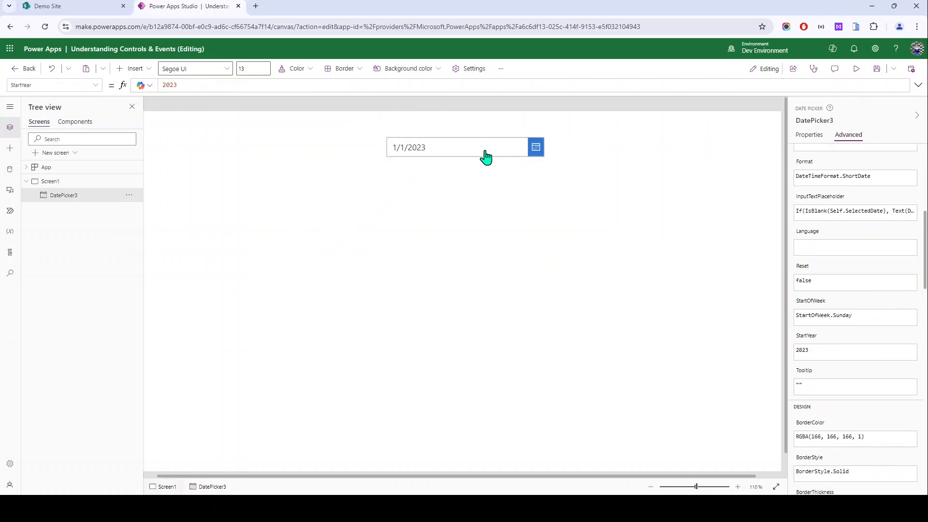
click(534, 154)
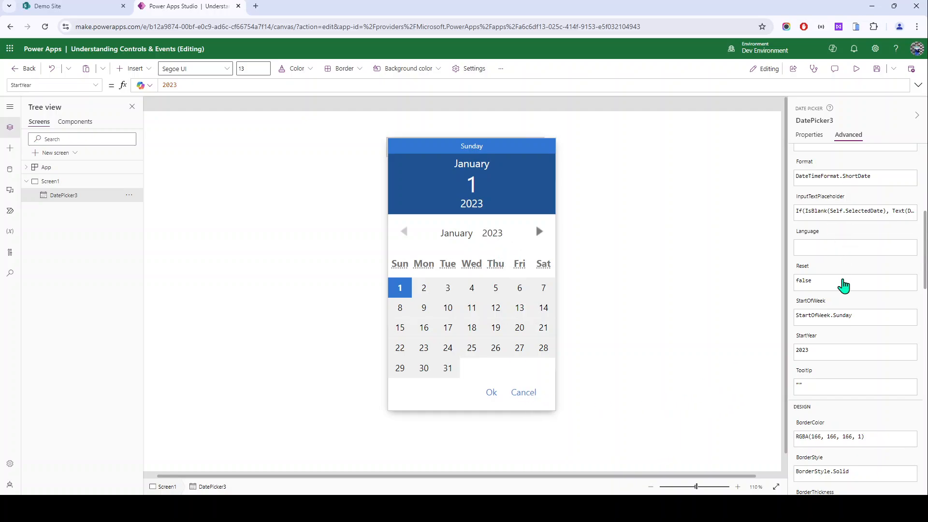
scroll(835, 320, down, 1)
scroll(835, 321, up, 3)
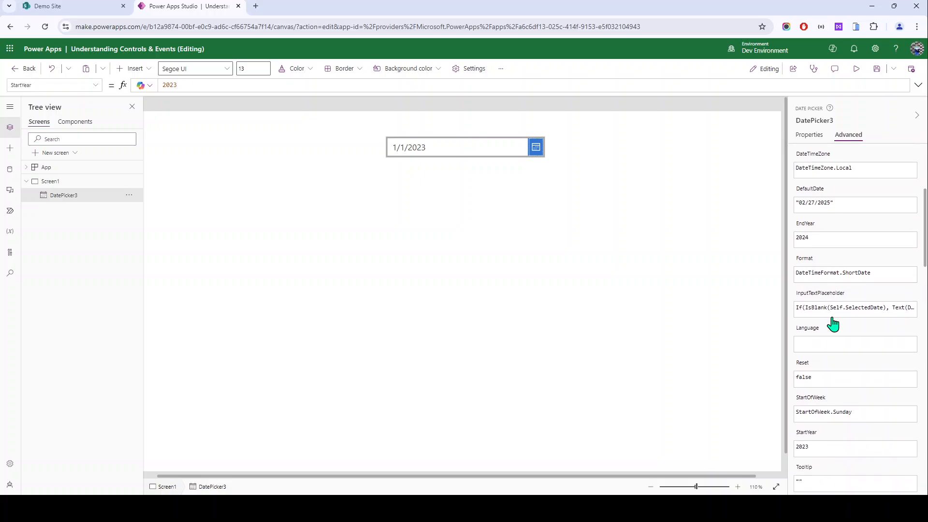
scroll(804, 232, down, 2)
Step: Replace the ShortDate format with DateTimeFormat.LongDateTime24 from the suggestions
click(802, 177)
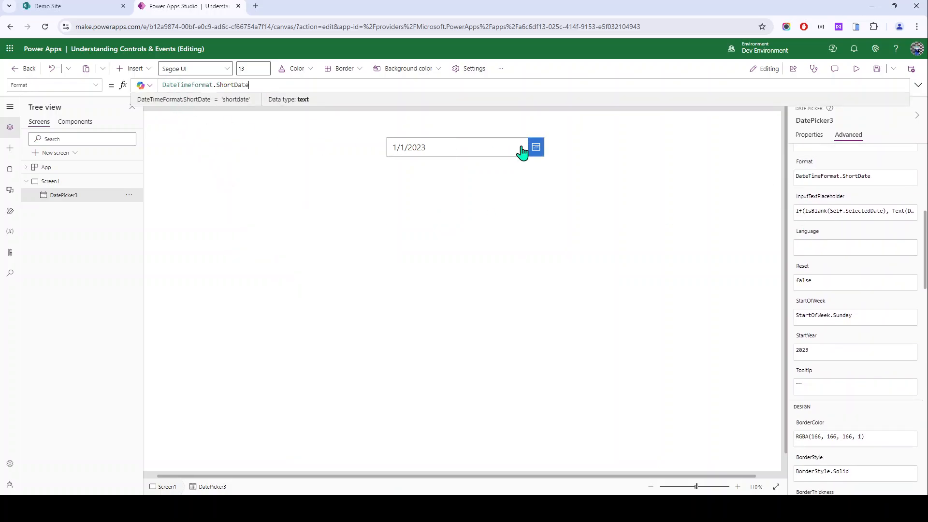
scroll(441, 143, up, 2)
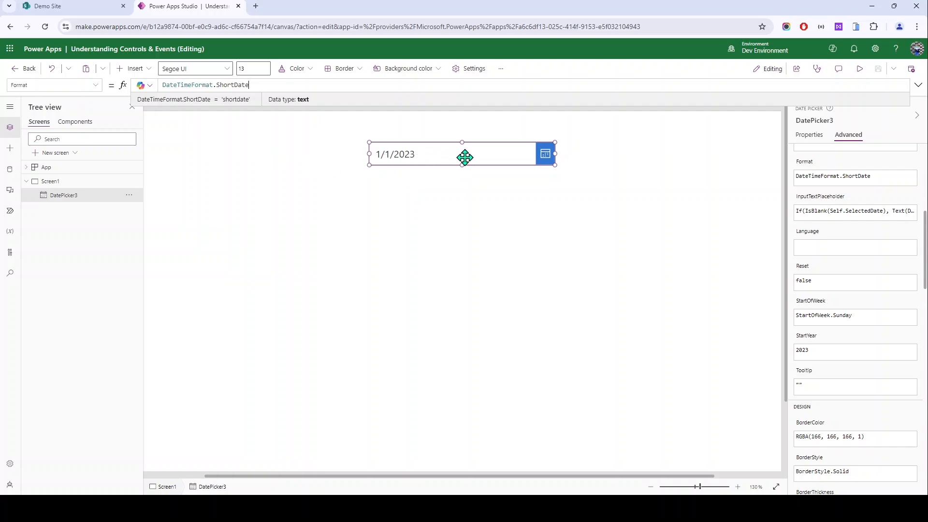
drag(257, 86, 133, 86)
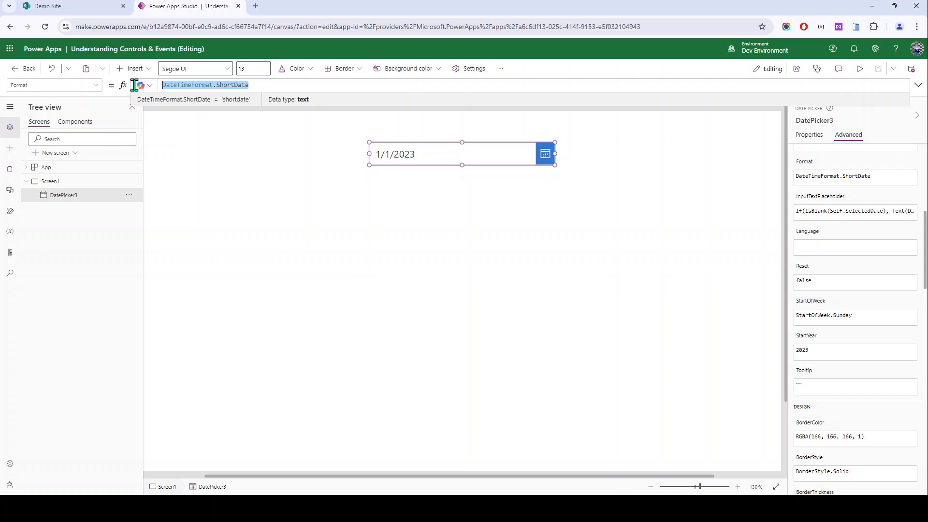
double_click(297, 86)
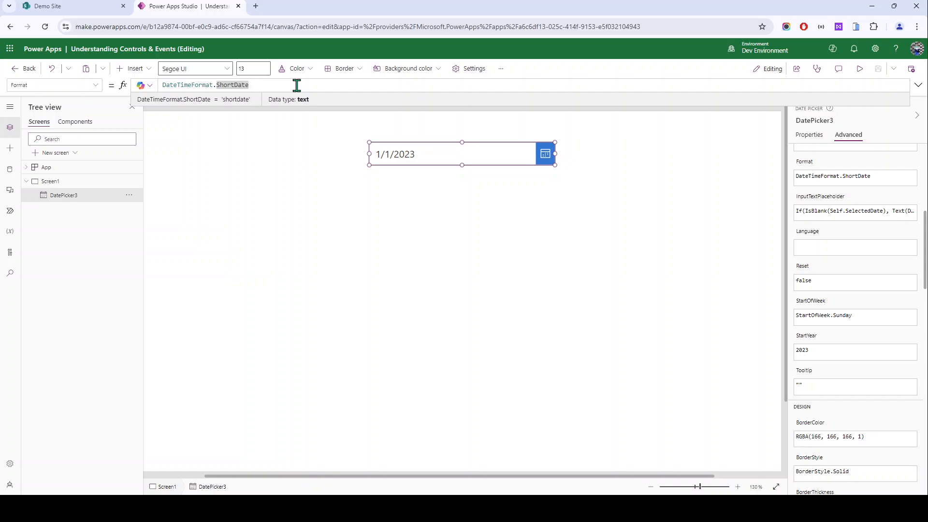
key(BackSpace)
key(BackSpace)
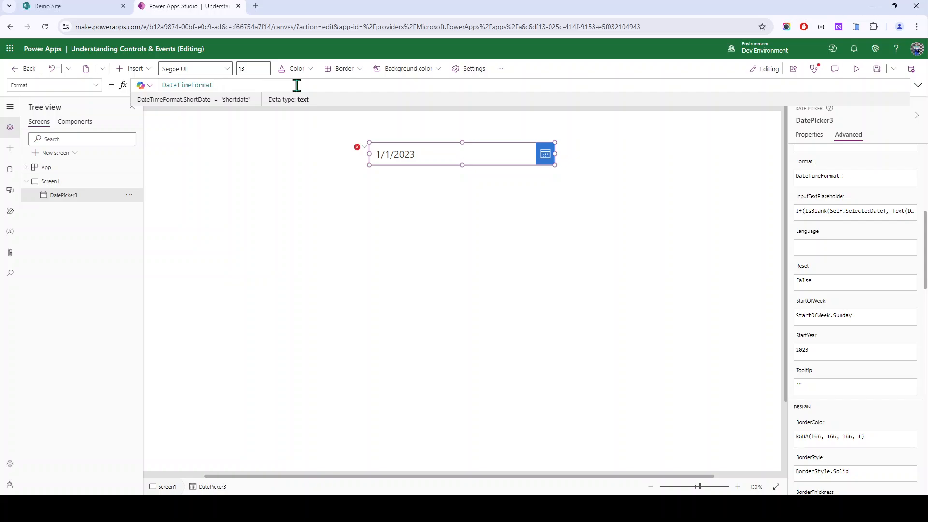
text(.)
key(Down)
key(Down)
key(Down)
key(Down)
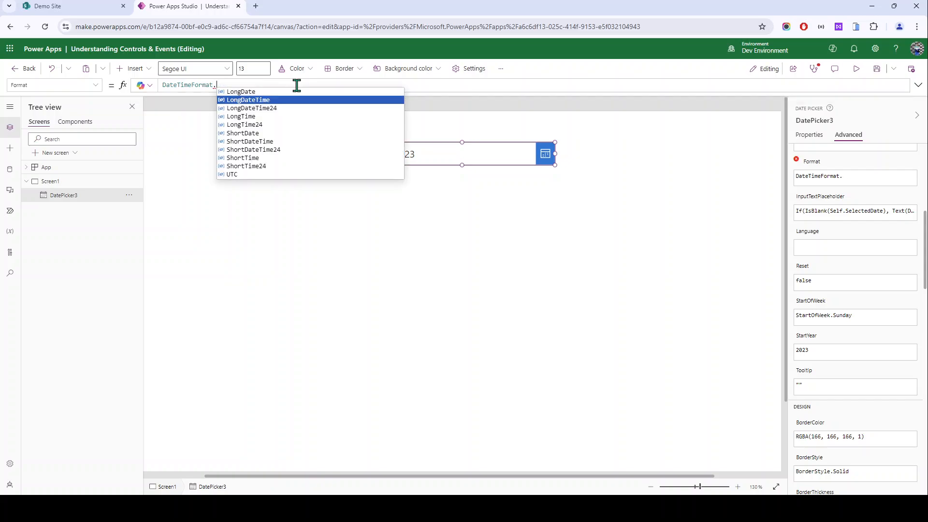
key(Down)
key(Down)
key(Down)
key(Down)
key(Down)
key(Down)
key(Down)
key(Down)
key(Down)
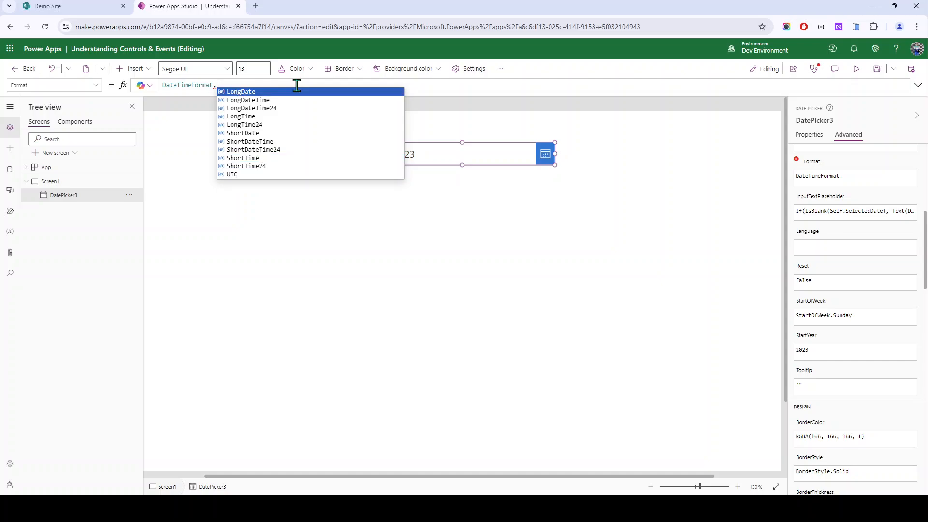
key(Down)
key(Down)
key(Down)
key(Down)
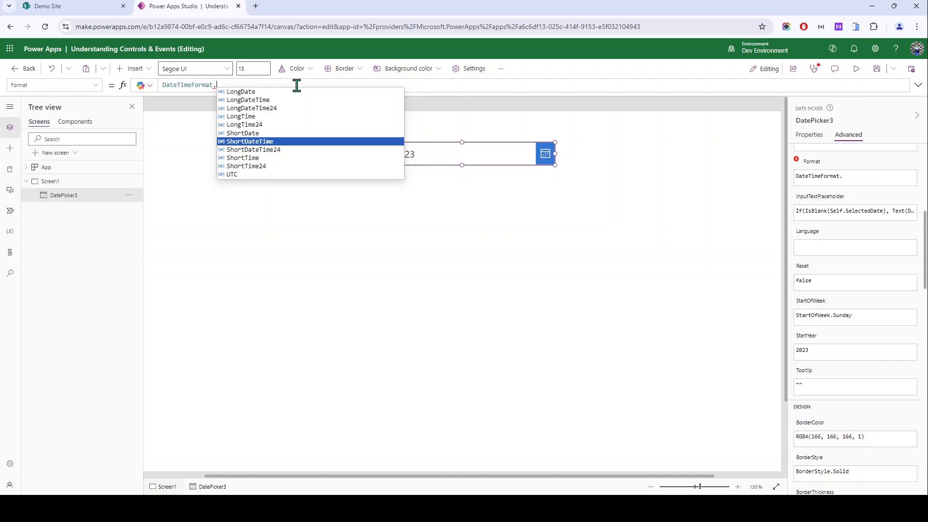
key(Down)
key(Down)
key(Up)
key(Up)
key(Up)
key(Up)
key(Up)
key(Up)
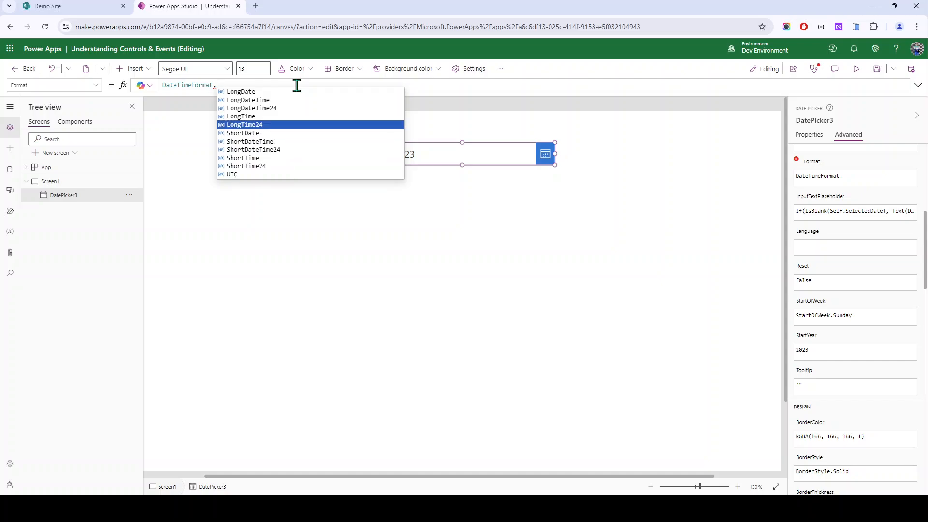
key(Tab)
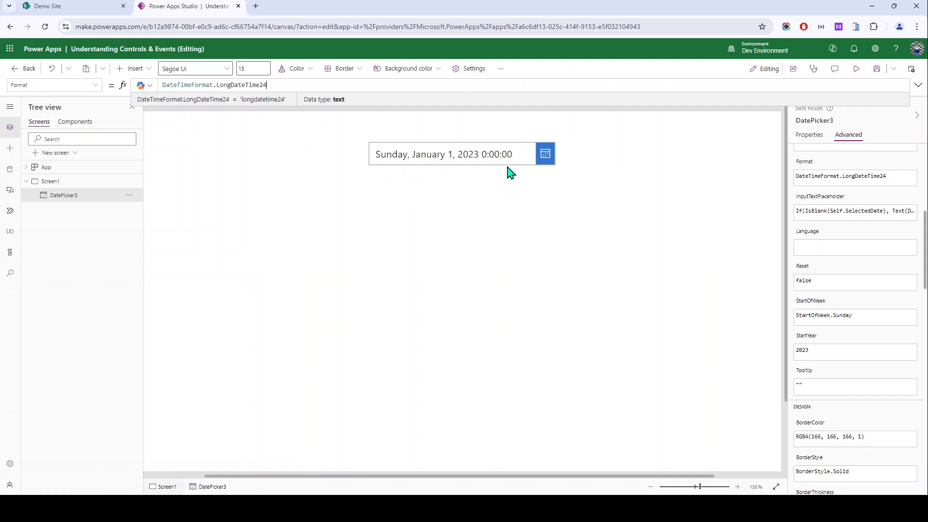
Step: Switch the format to DateTimeFormat.LongDate, showing Sunday, January 1, 2023, and preview the calendar
key(ctrl+BackSpace)
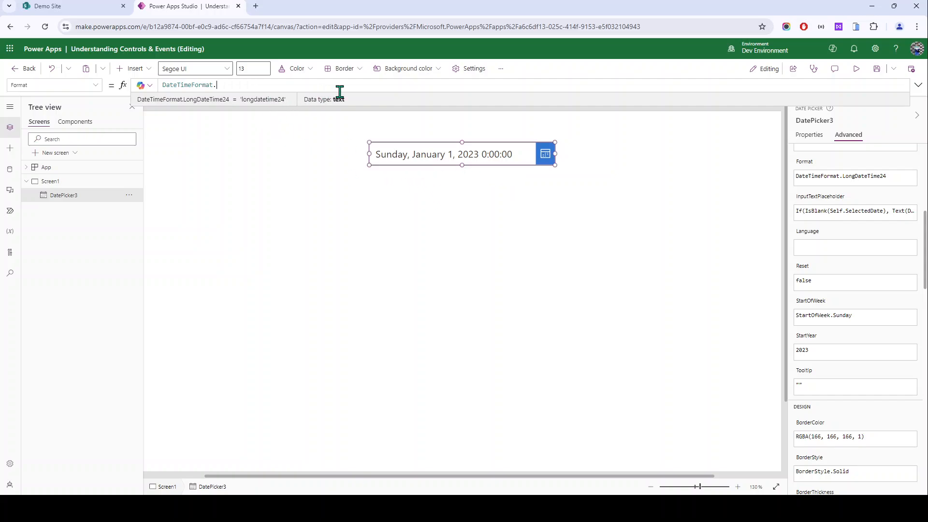
key(BackSpace)
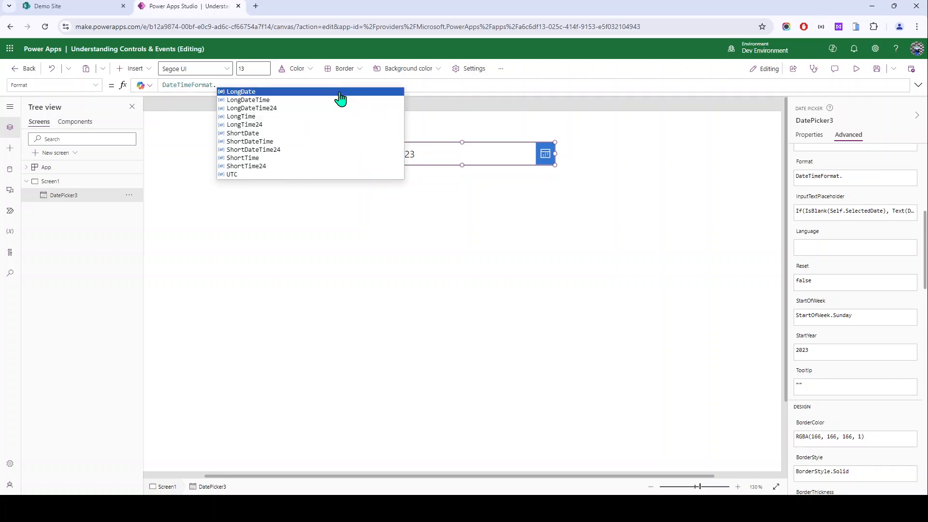
key(Up)
click(341, 93)
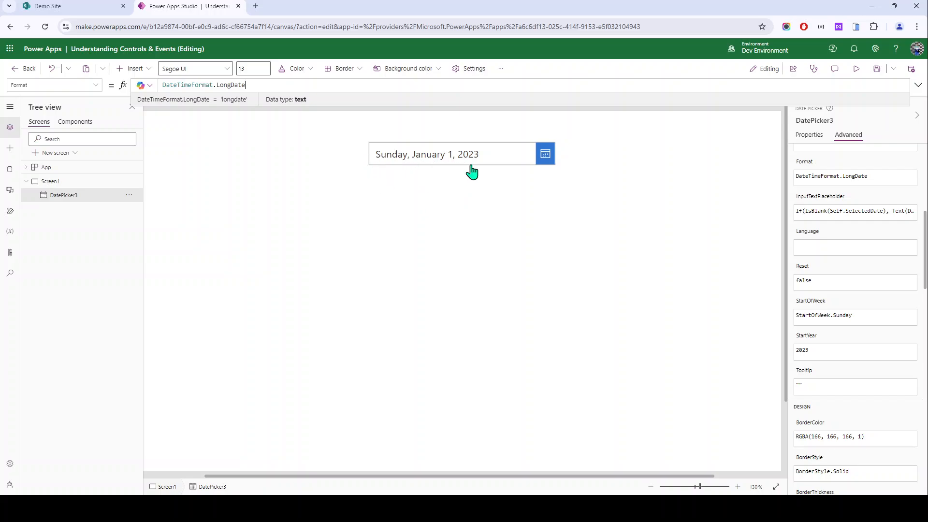
click(541, 164)
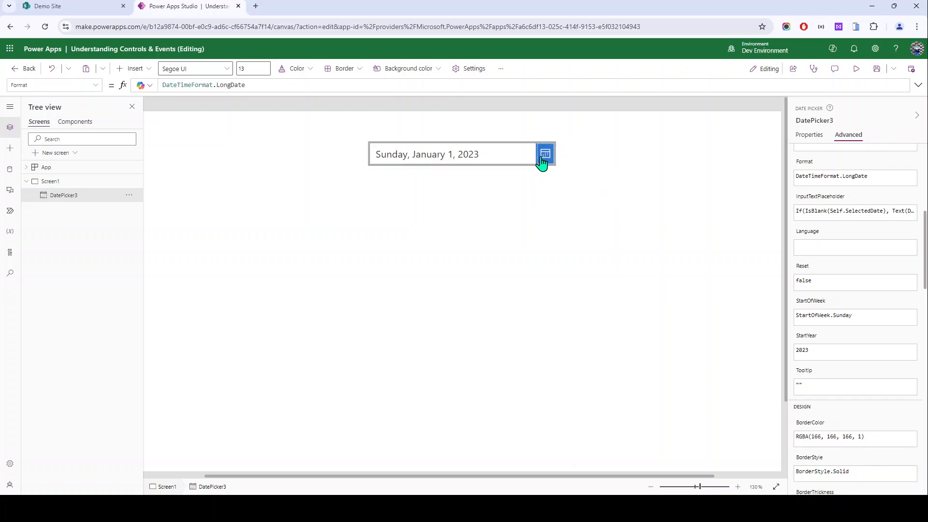
click(541, 164)
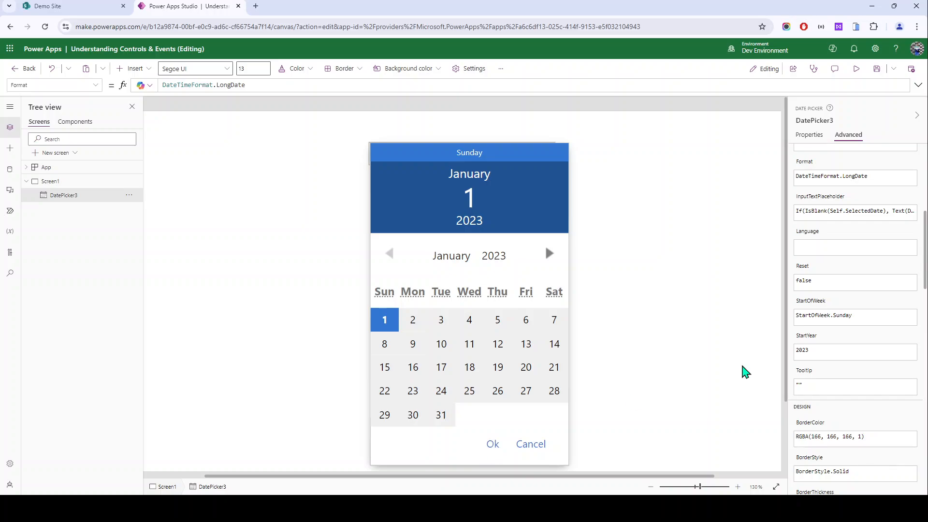
Step: Change StartOfWeek from StartOfWeek.Sunday to StartOfWeek.Wednesday and check the calendar weeks
scroll(810, 275, down, 1)
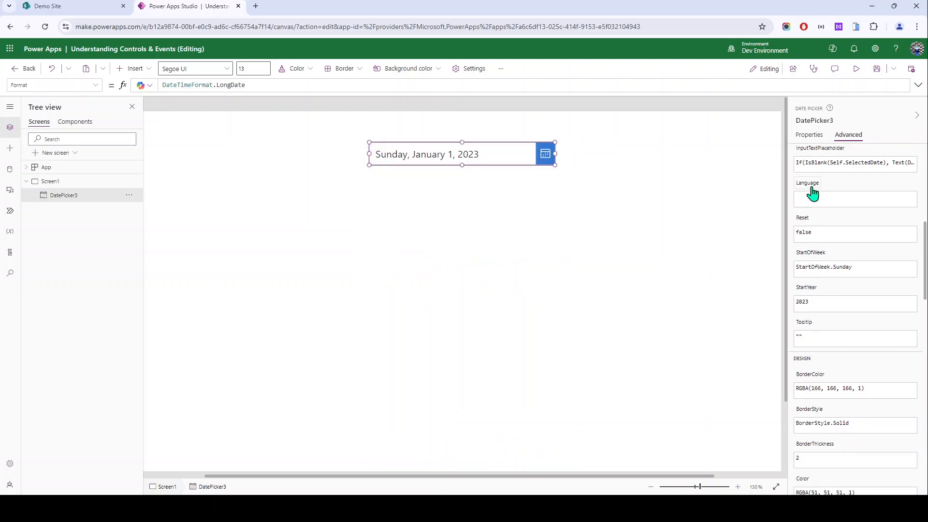
click(814, 256)
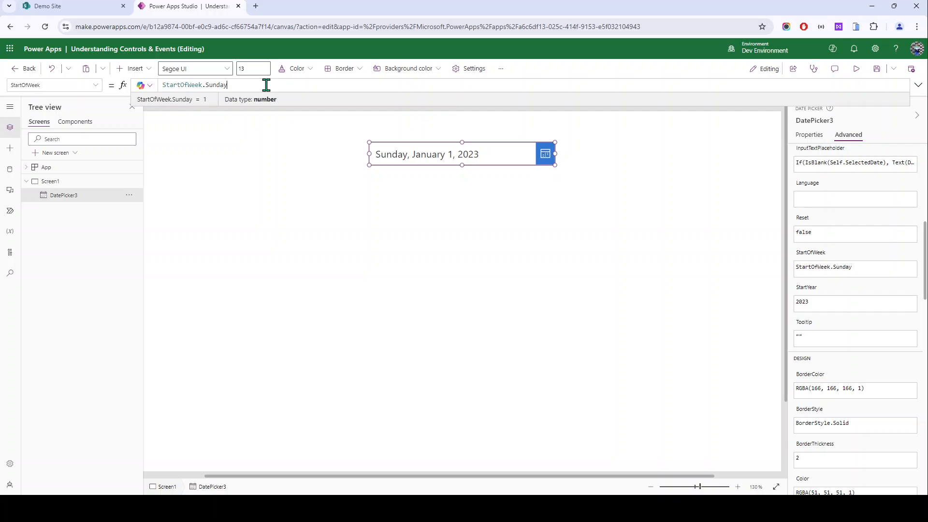
click(546, 162)
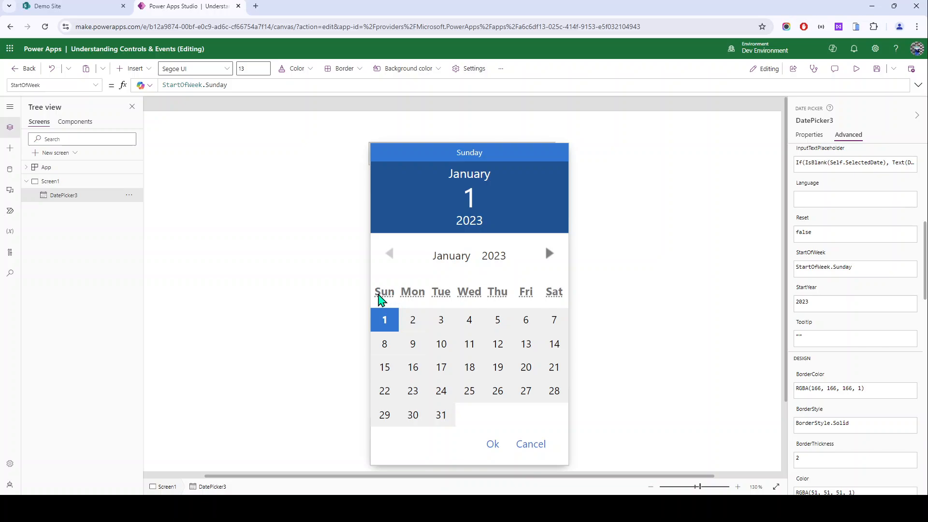
double_click(269, 87)
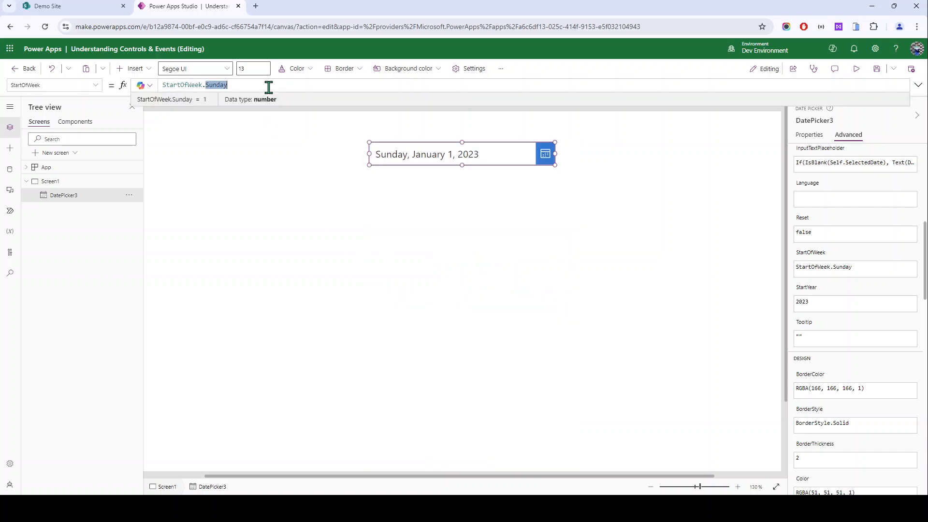
text(we)
click(267, 91)
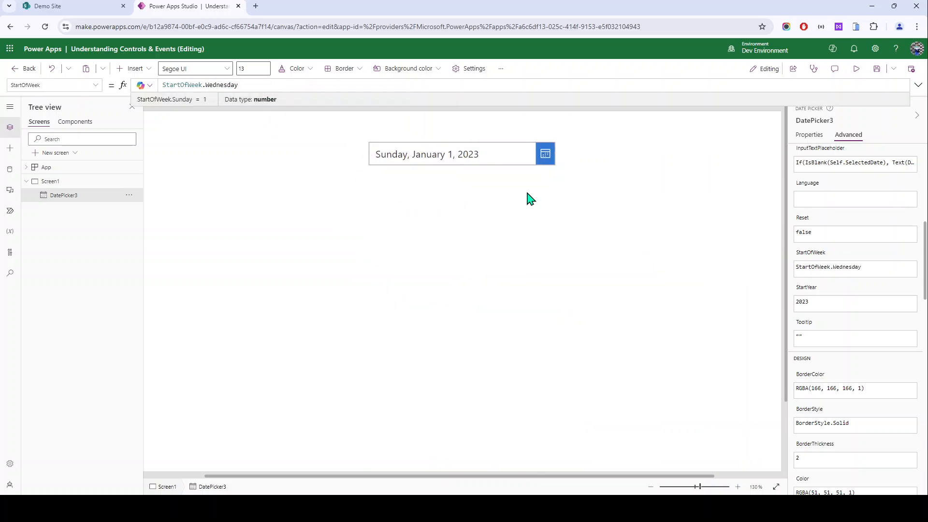
click(549, 166)
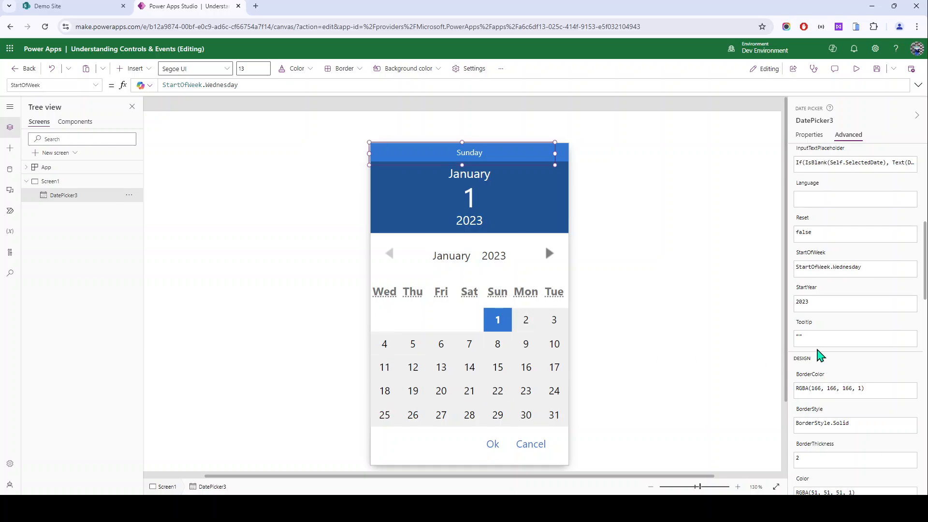
scroll(816, 348, down, 3)
scroll(817, 347, down, 5)
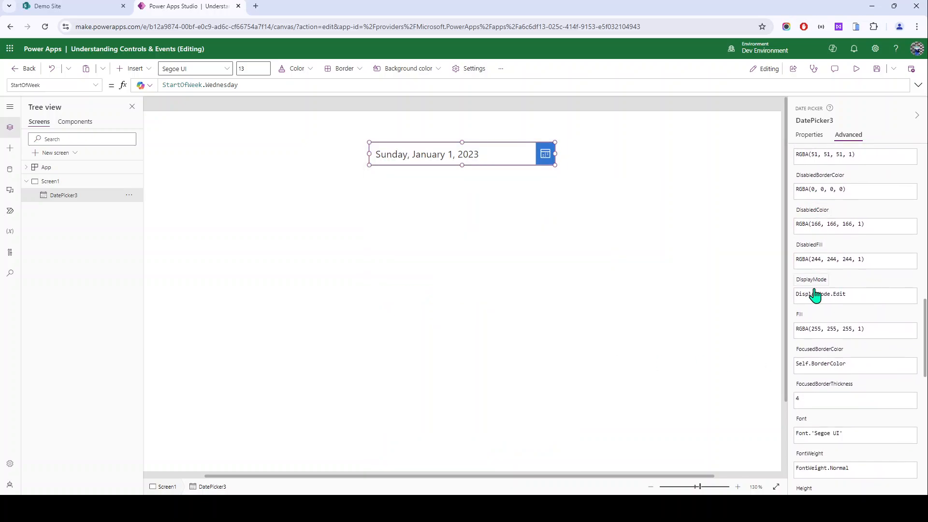
scroll(820, 333, down, 5)
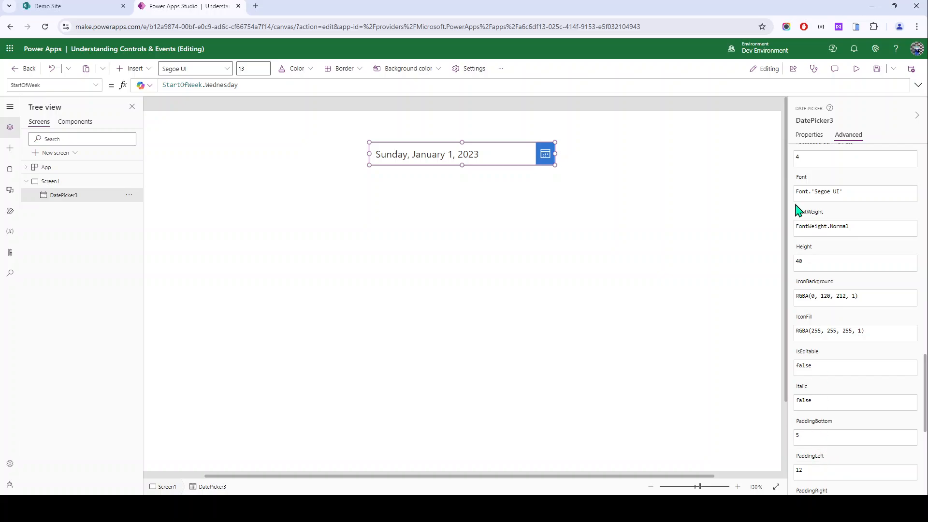
scroll(818, 317, down, 4)
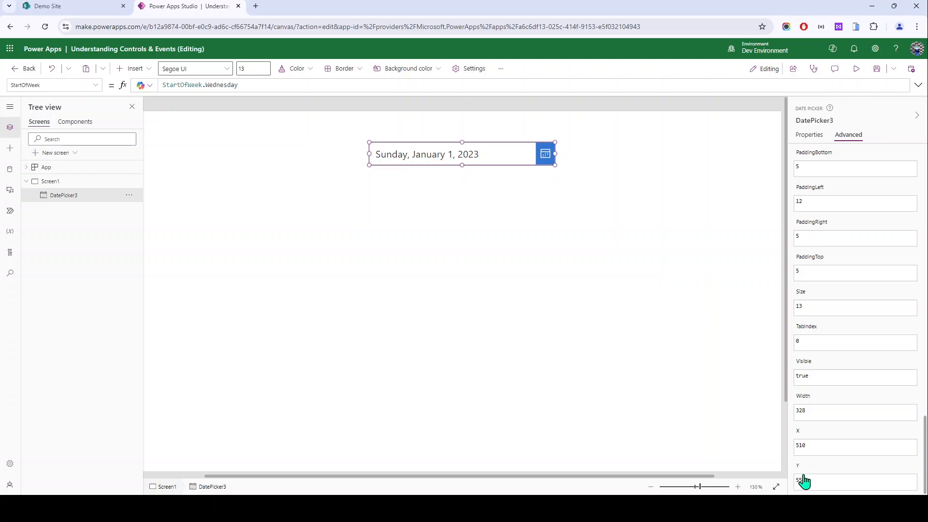
scroll(803, 478, up, 10)
scroll(812, 409, up, 4)
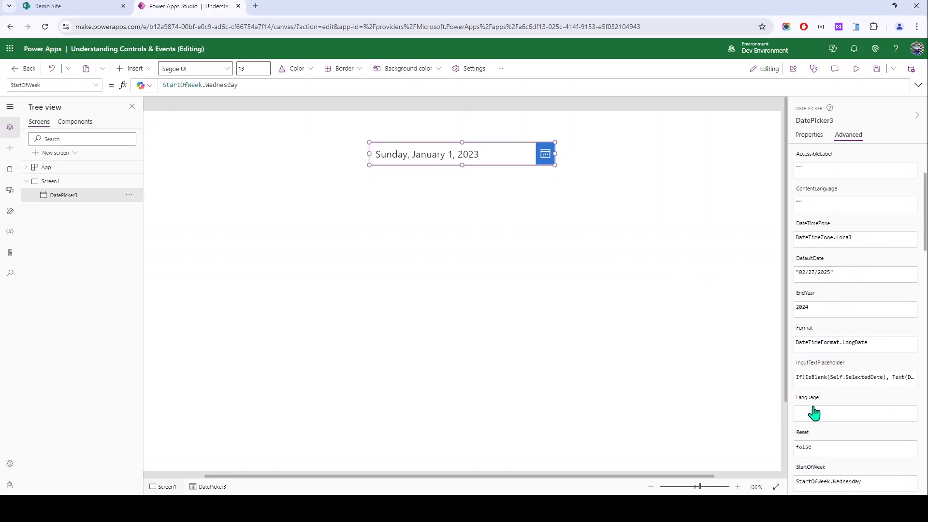
Step: Add a button, Button3, and place it below the date picker
click(344, 145)
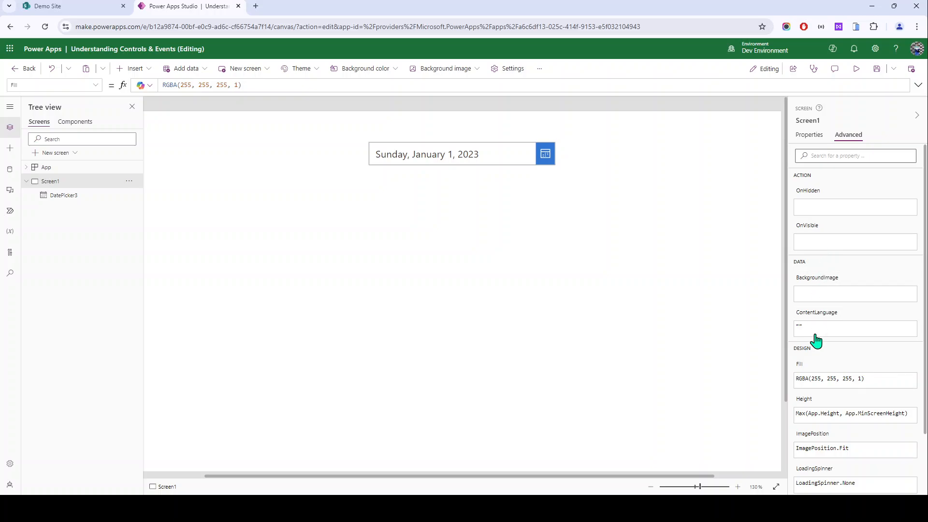
scroll(815, 343, down, 3)
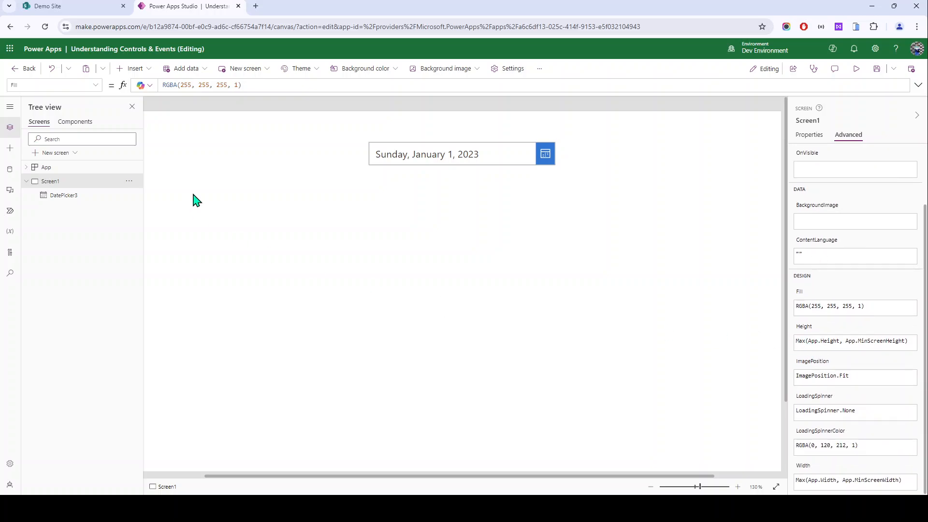
click(130, 68)
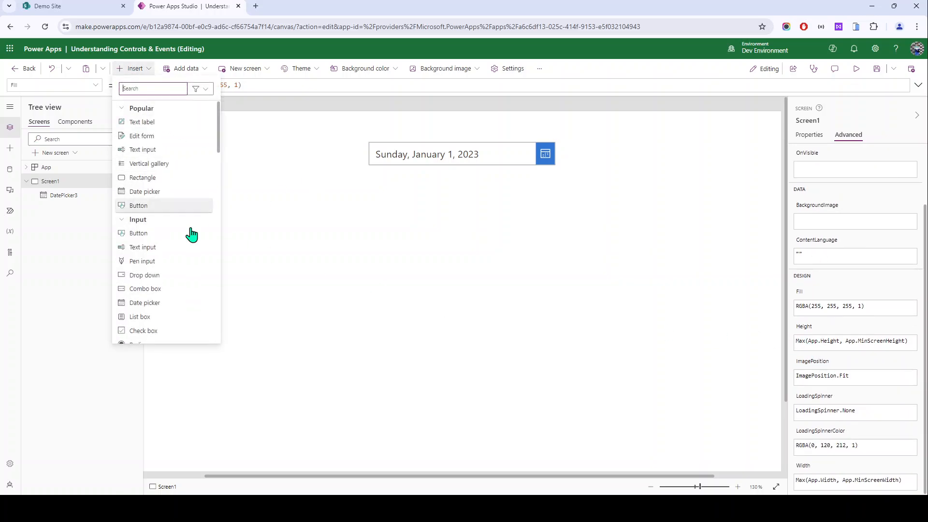
scroll(184, 241, down, 5)
click(153, 112)
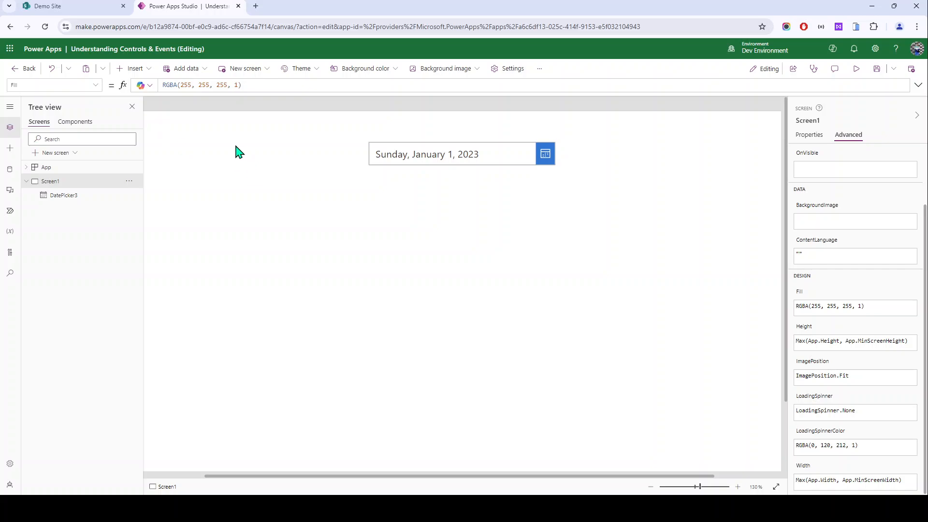
drag(172, 145, 428, 227)
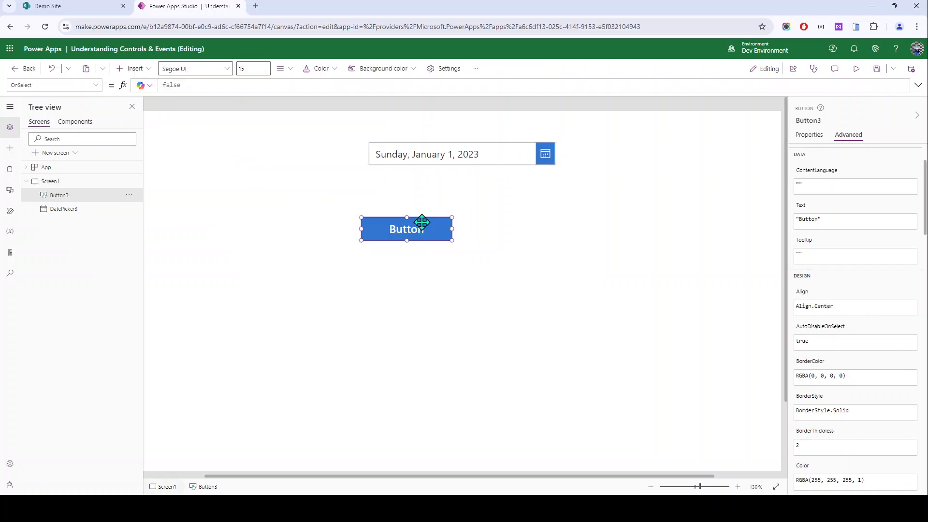
Step: Review Button3's OnSelect and advanced properties, then return to its basic properties
scroll(818, 184, up, 2)
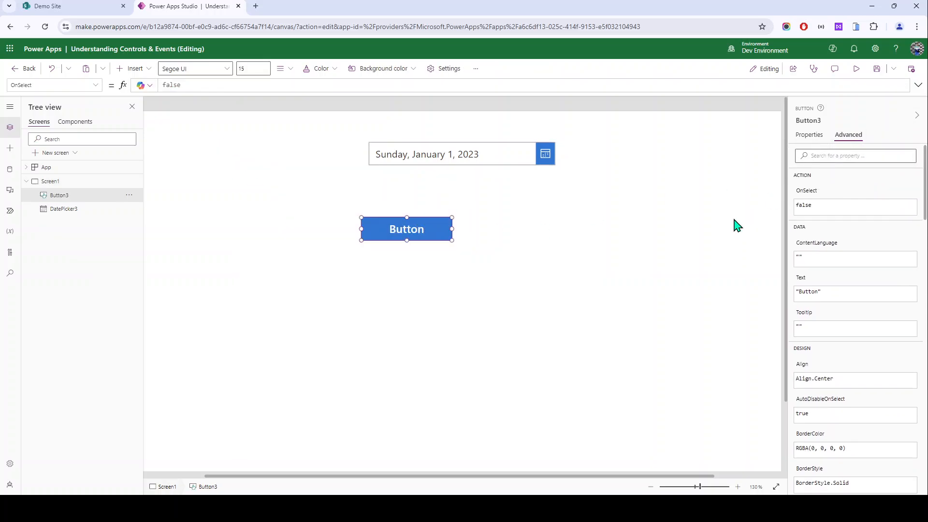
click(582, 246)
click(389, 238)
click(804, 202)
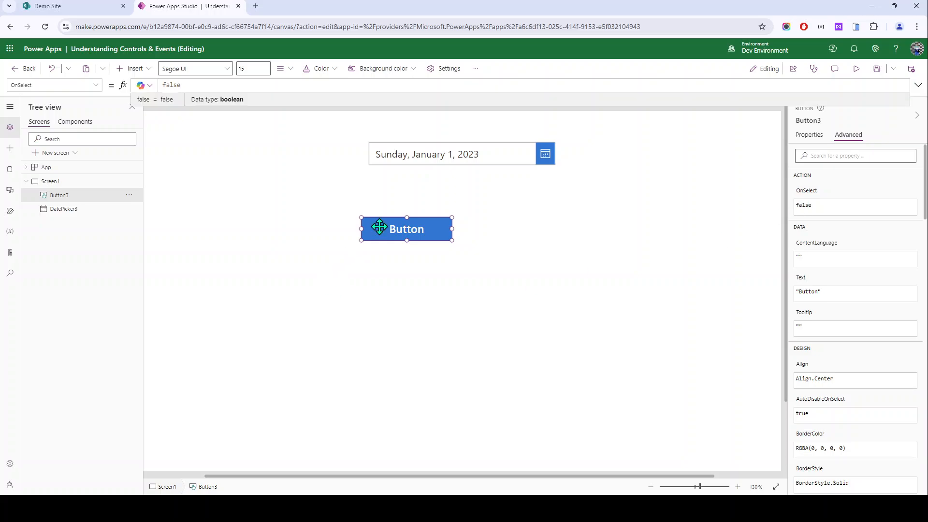
scroll(845, 355, down, 3)
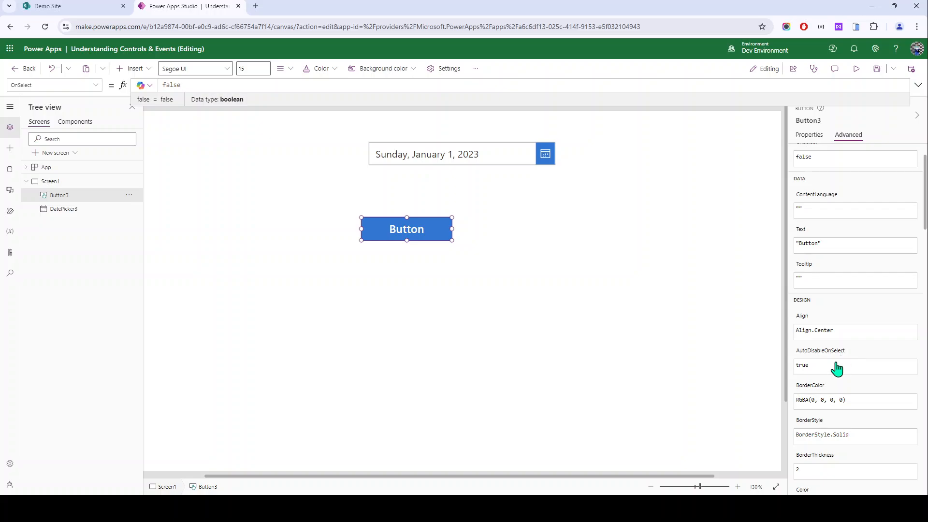
scroll(838, 278, down, 3)
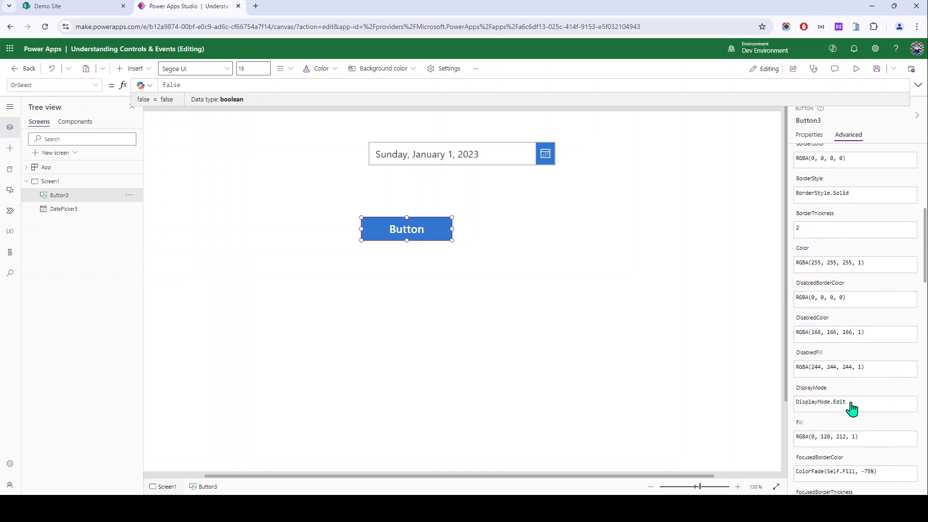
click(810, 135)
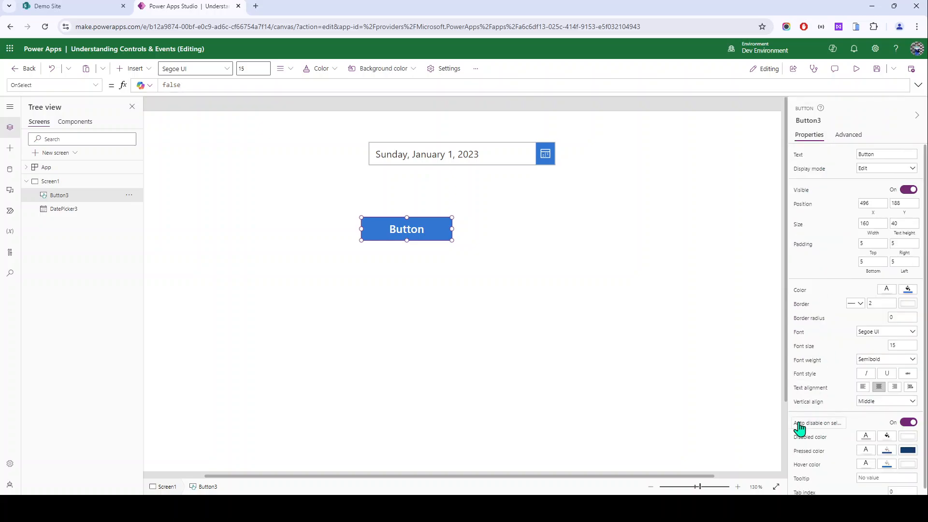
click(301, 195)
Step: Insert a drop down and a combo box onto Screen1
click(131, 68)
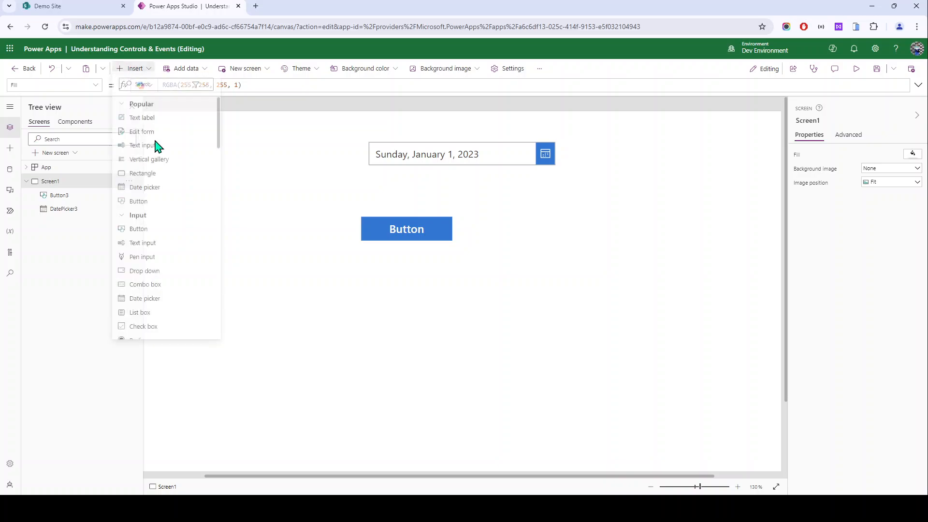
scroll(159, 261, down, 5)
scroll(150, 145, up, 2)
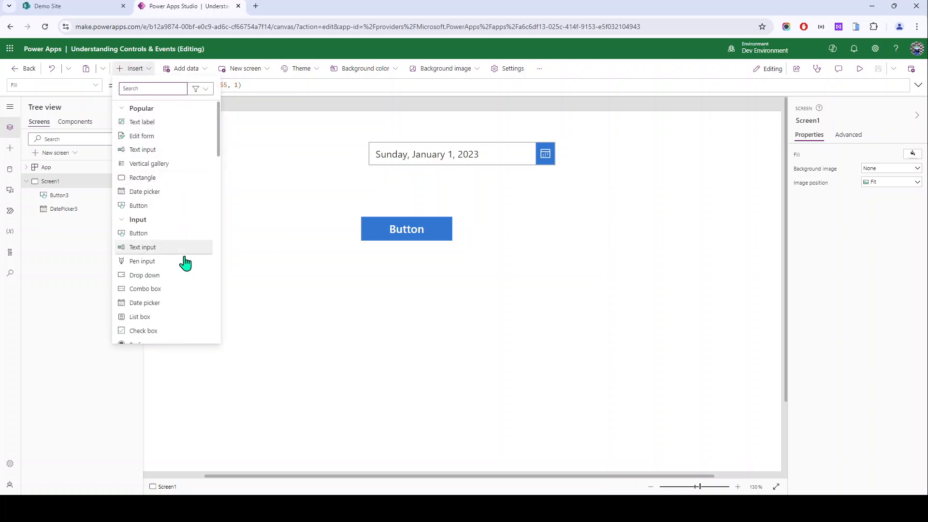
scroll(154, 207, down, 1)
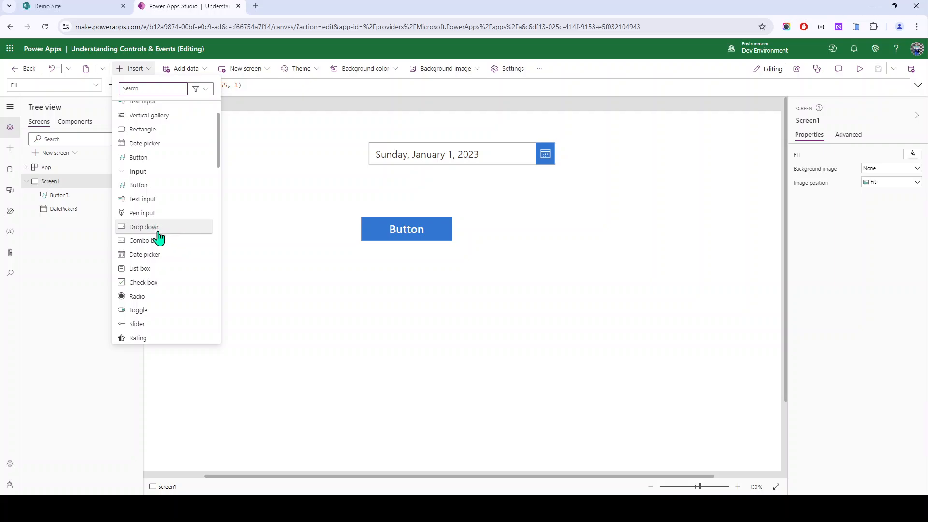
drag(154, 236, 433, 334)
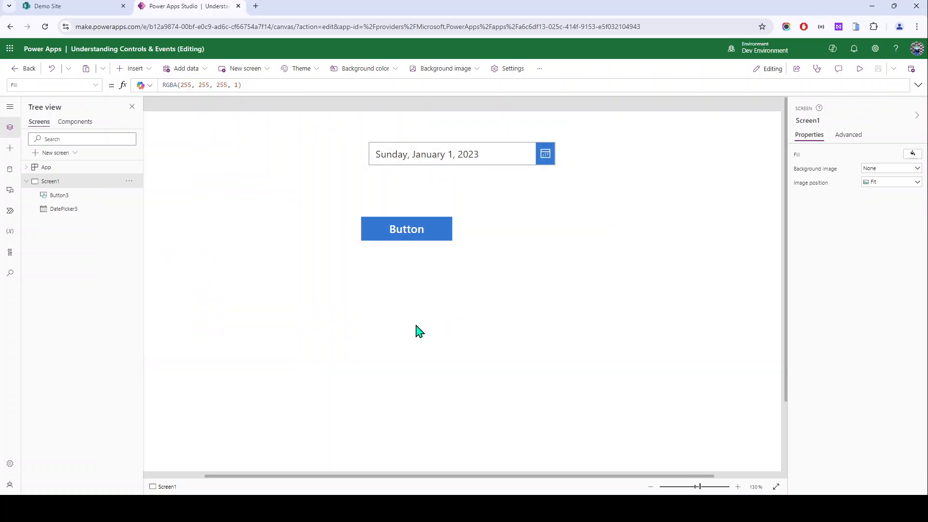
click(140, 68)
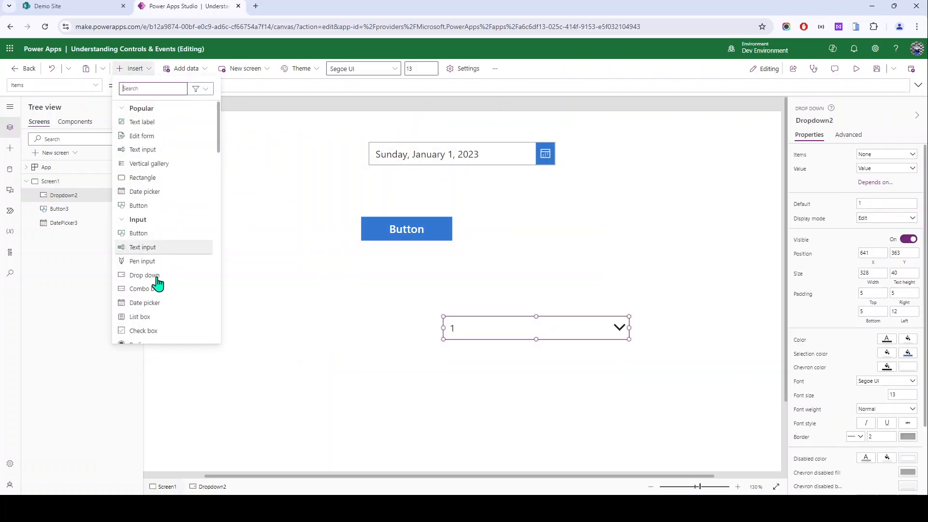
click(512, 394)
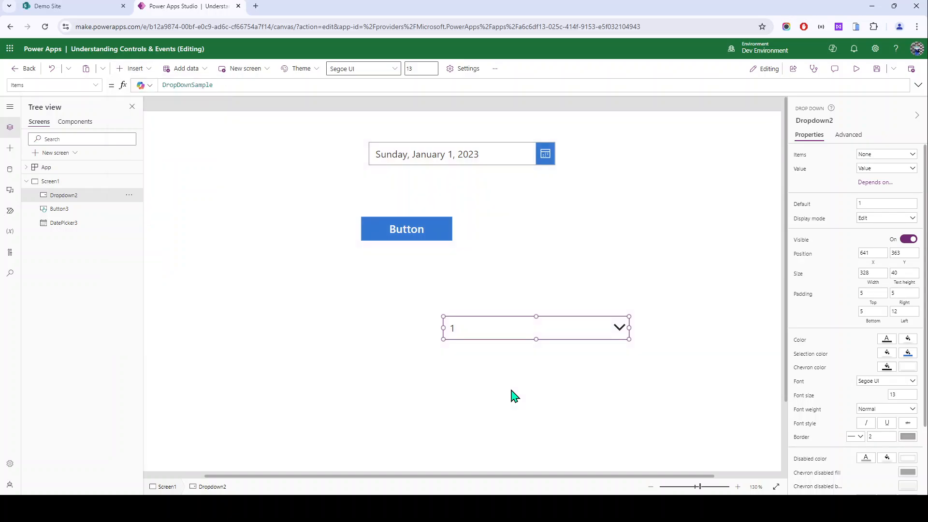
Step: Delete the date picker and button, and line up Dropdown2 and ComboBox2 at the top
drag(323, 115, 643, 275)
key(Delete)
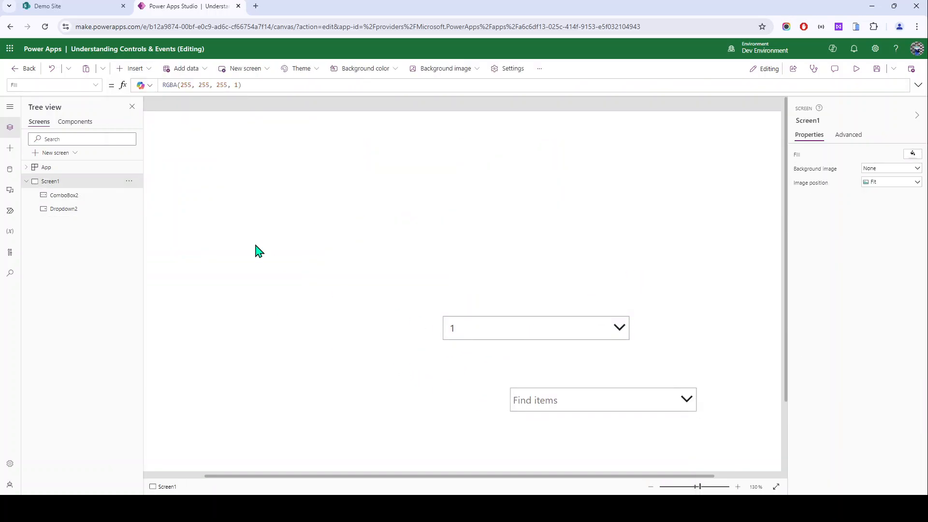
drag(504, 332, 277, 164)
drag(556, 399, 478, 140)
click(334, 141)
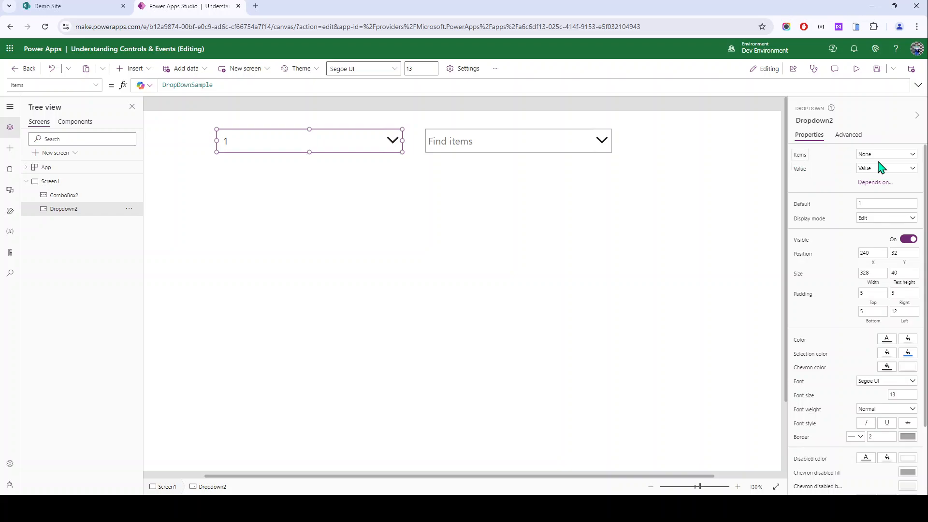
Step: Inspect the DropDownSample table behind Dropdown2's Items
click(794, 156)
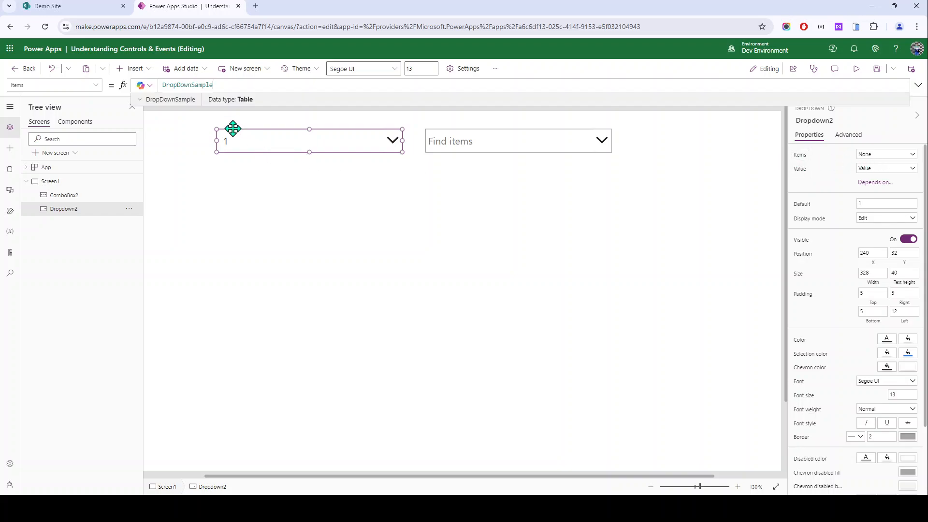
click(179, 99)
click(918, 103)
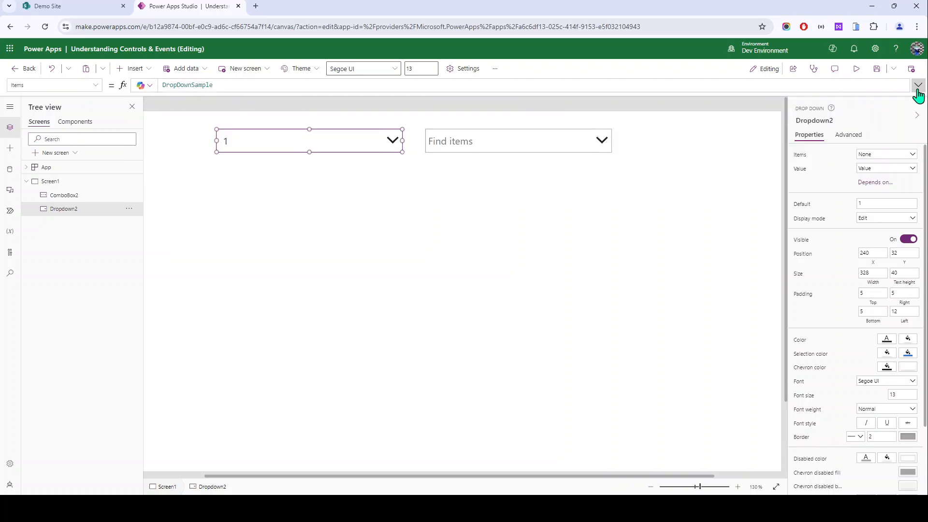
scroll(884, 377, down, 1)
scroll(886, 416, down, 1)
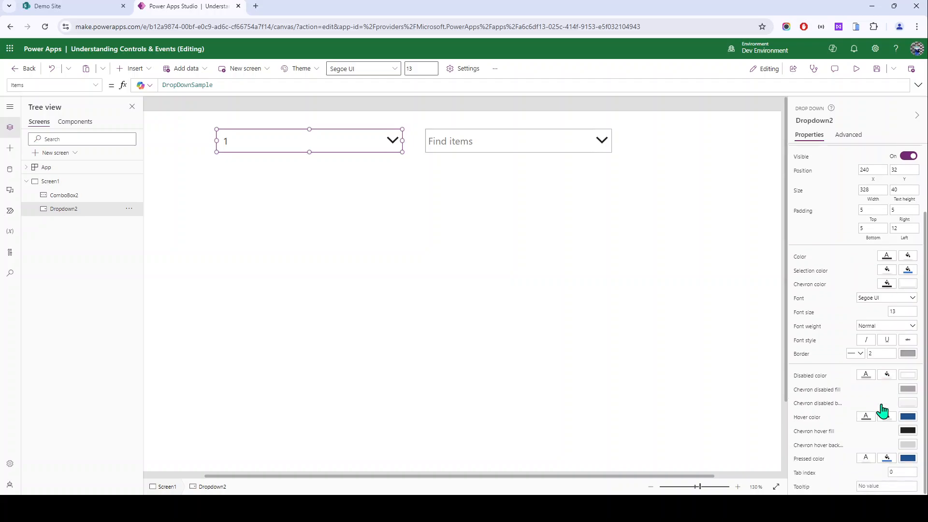
Step: Check ComboBox2's data source choices and the drop down's list of values
click(461, 139)
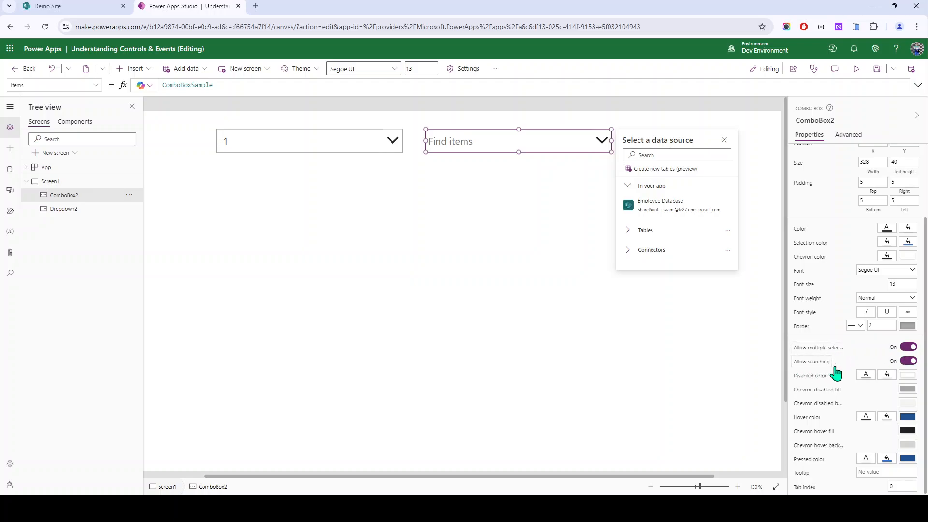
click(325, 169)
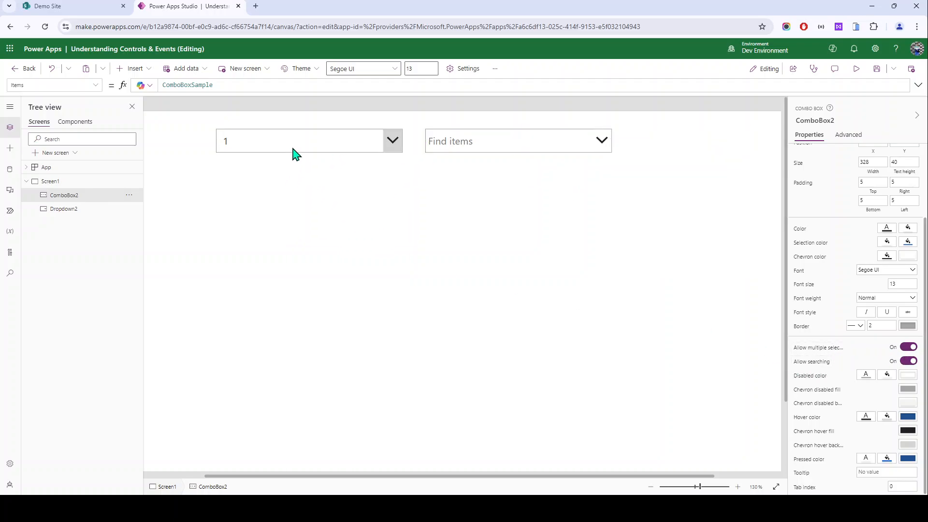
alt+click(297, 150)
click(505, 130)
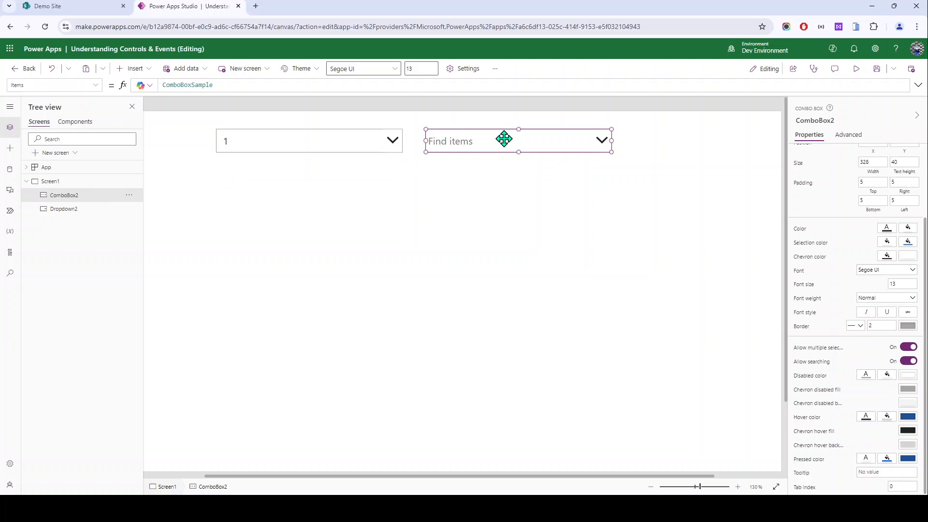
scroll(807, 319, up, 2)
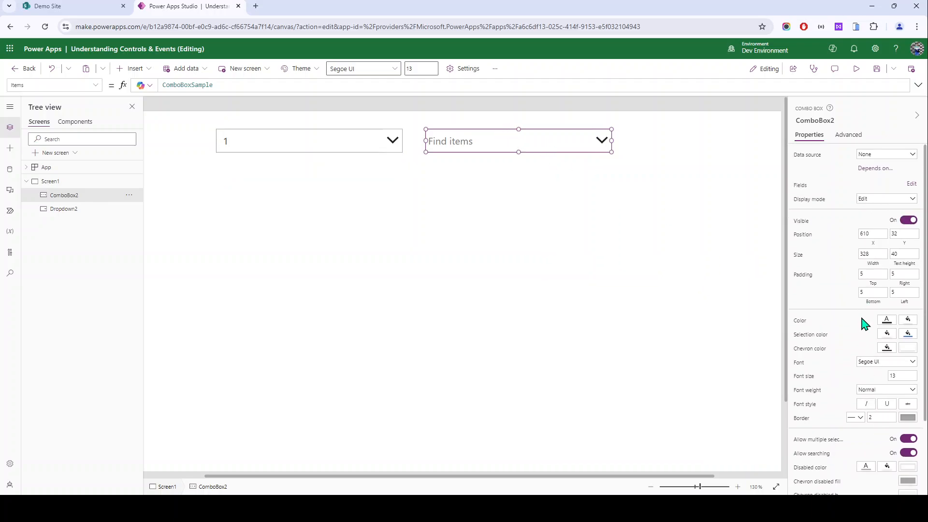
scroll(852, 421, down, 1)
Step: Preview the app, set the combo box to 5, open the drop down list, then exit preview
click(855, 69)
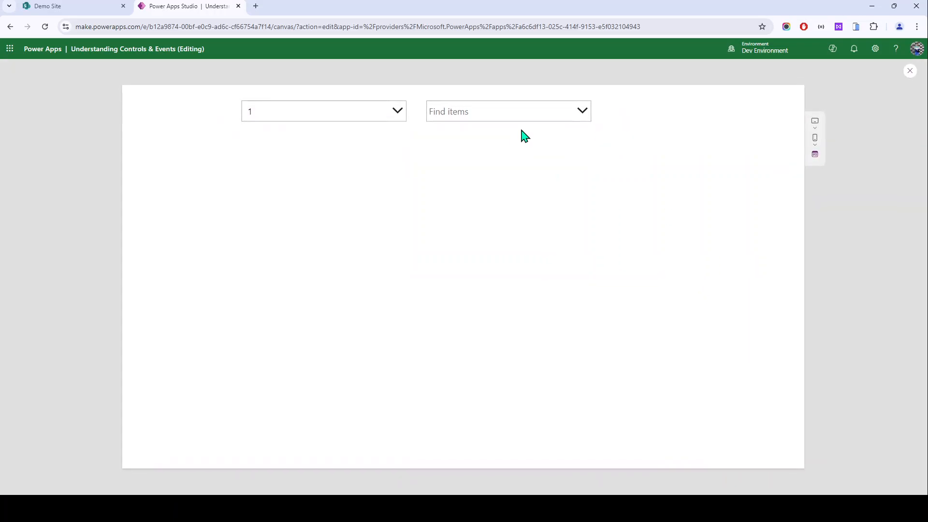
click(483, 112)
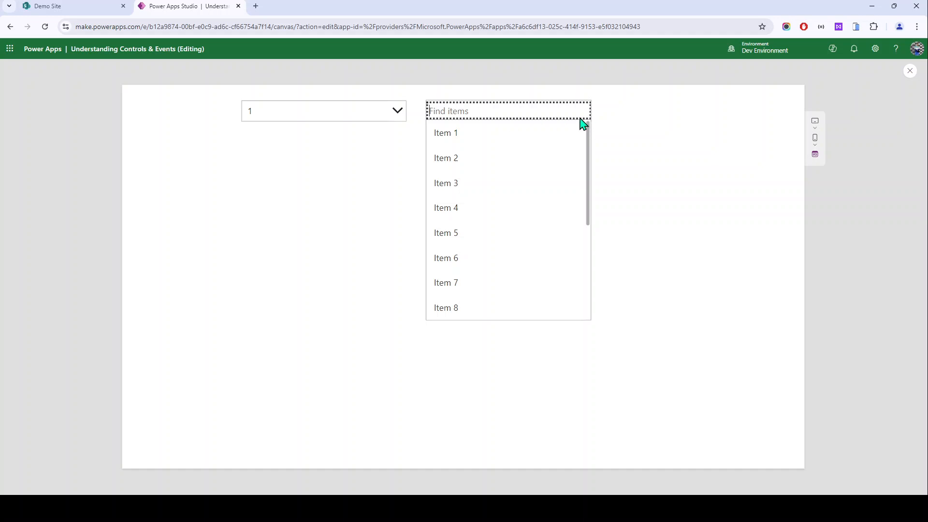
text(5)
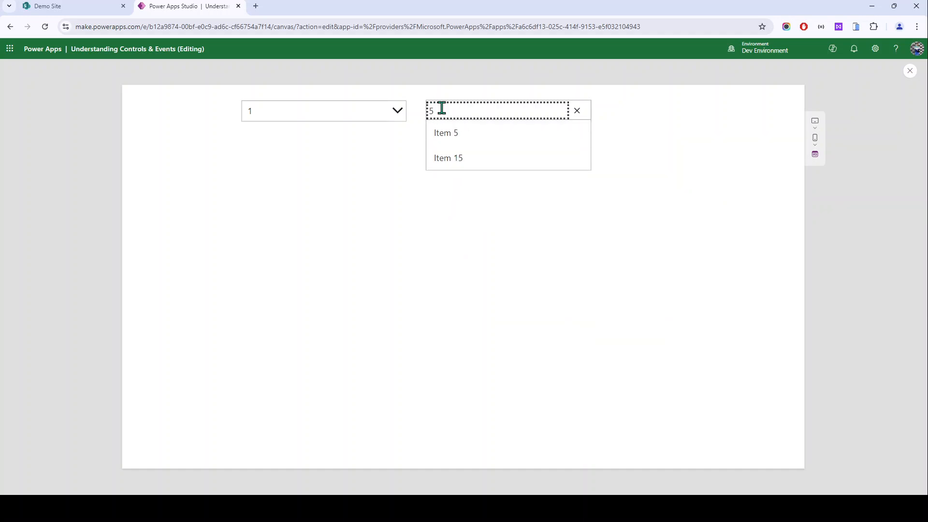
drag(440, 109, 408, 113)
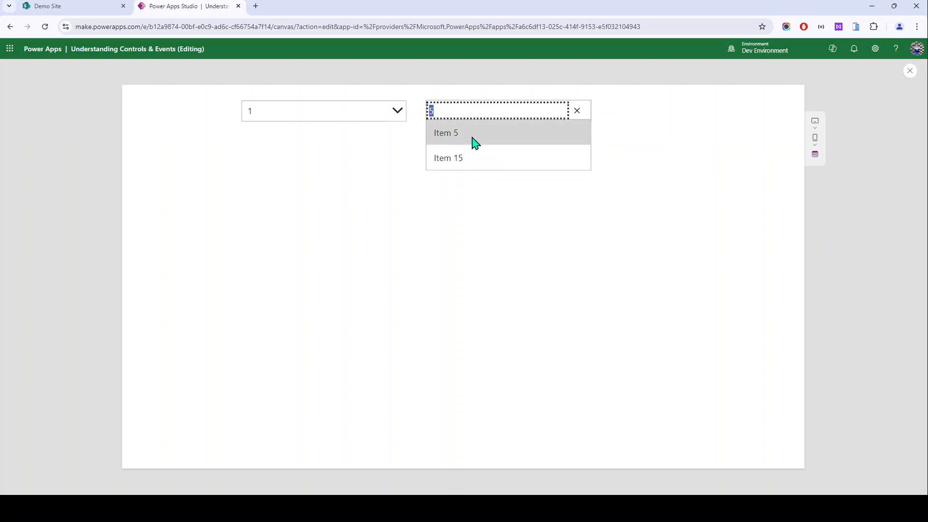
click(356, 113)
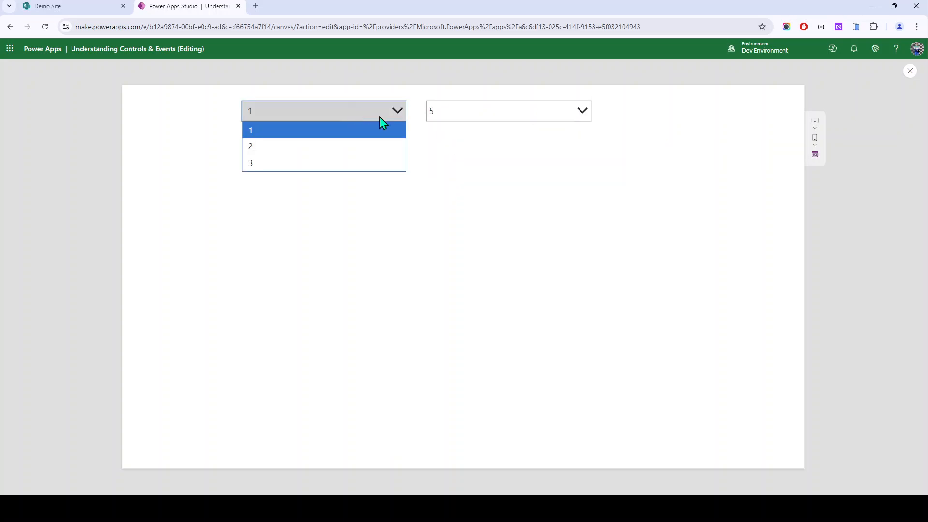
click(515, 158)
key(Escape)
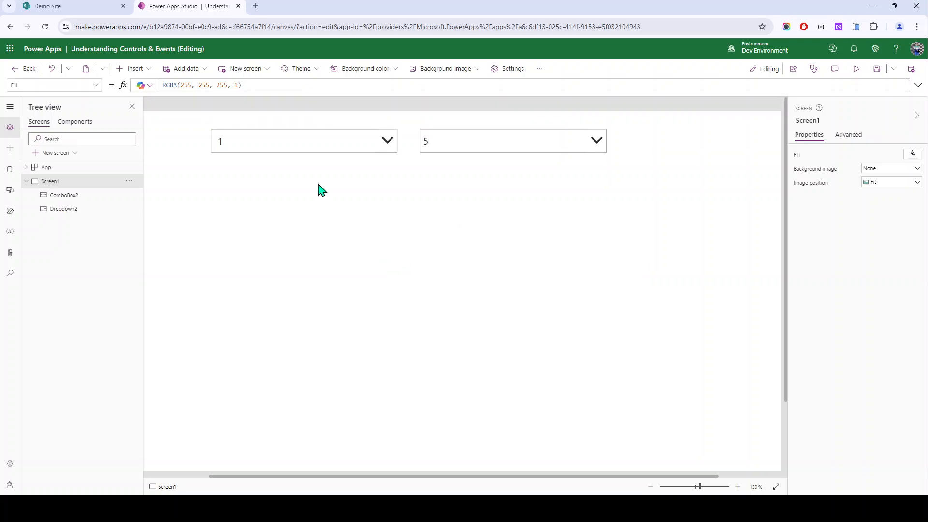
click(290, 146)
click(345, 150)
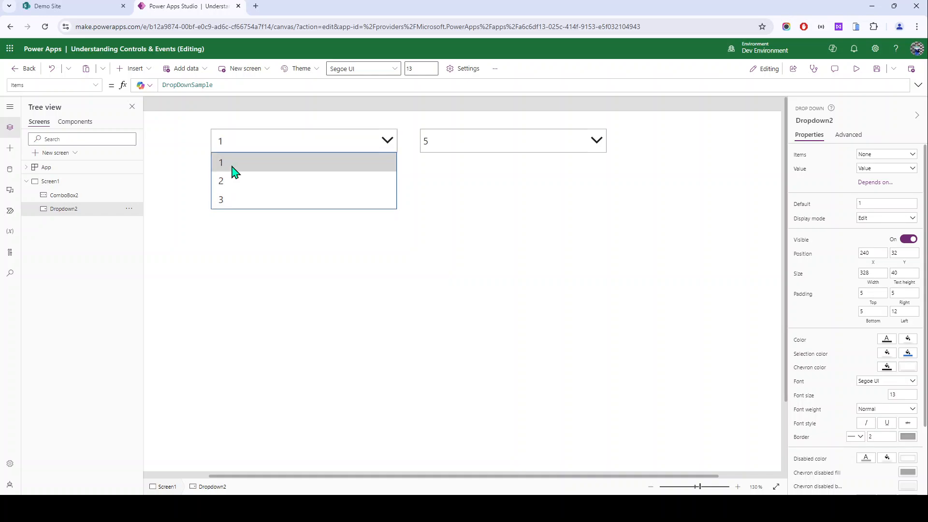
click(498, 148)
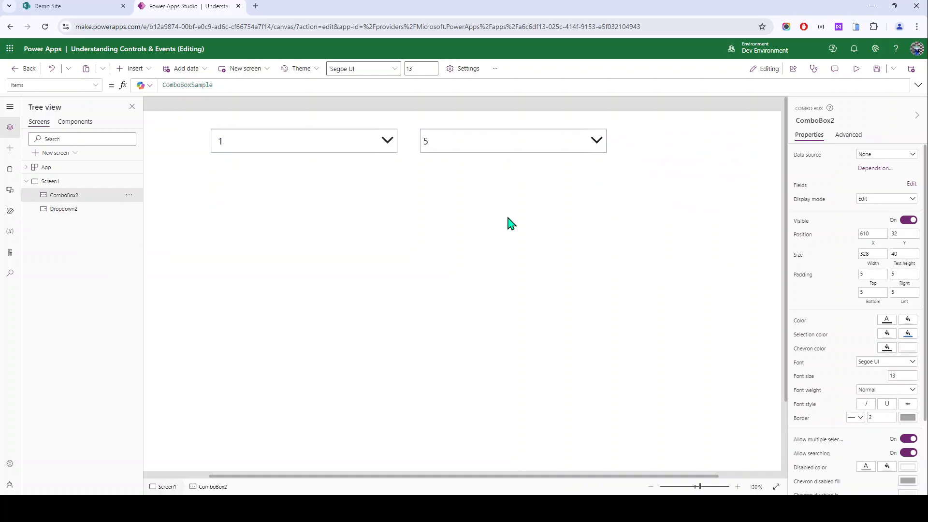
click(589, 140)
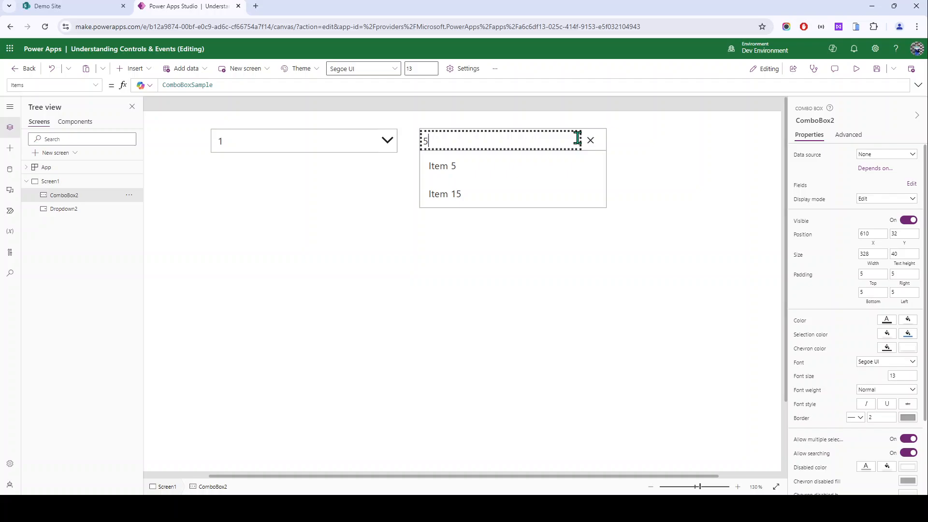
click(611, 211)
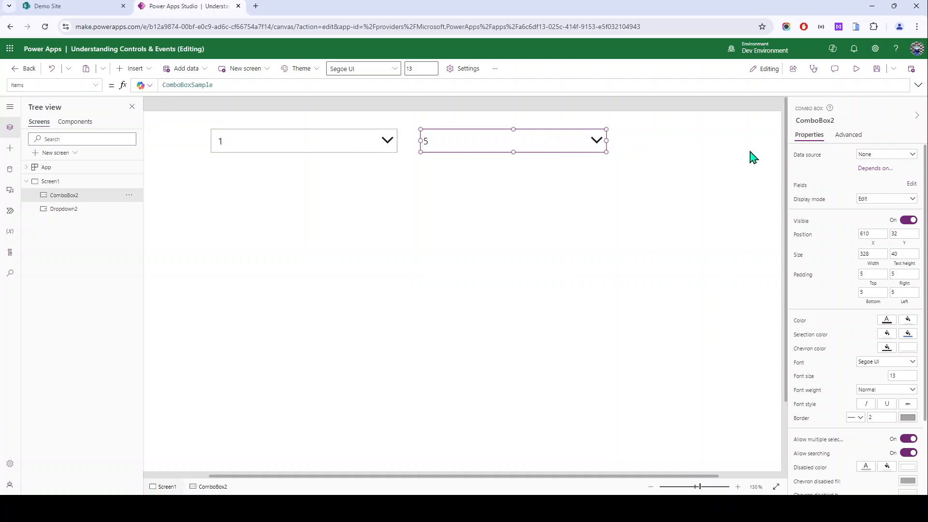
click(848, 135)
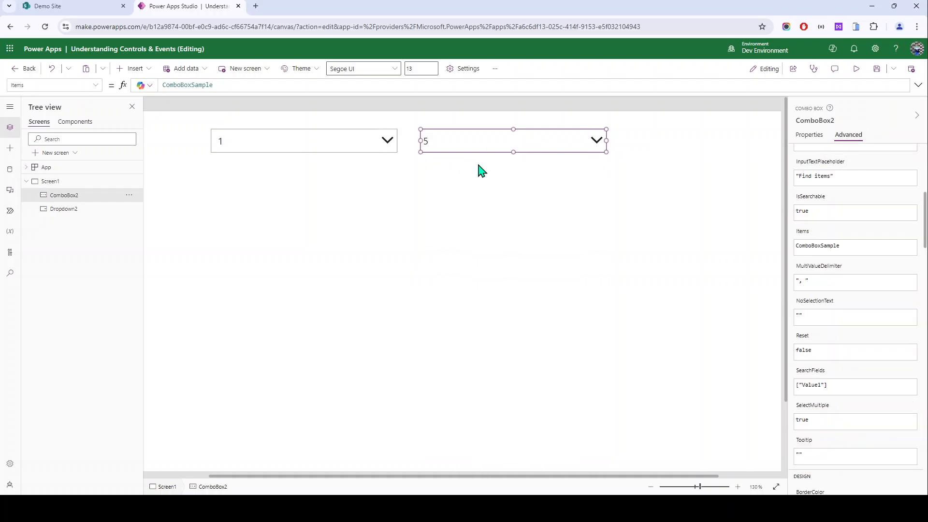
scroll(845, 265, up, 5)
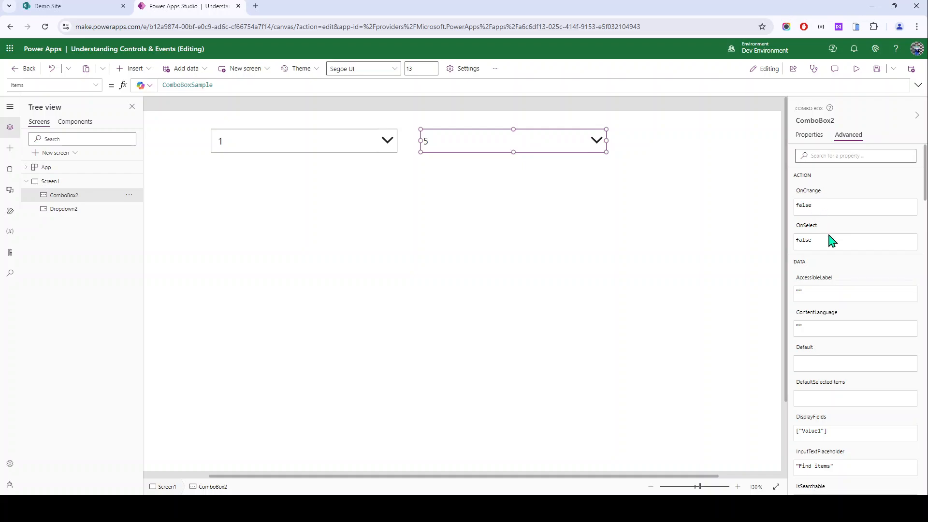
click(305, 150)
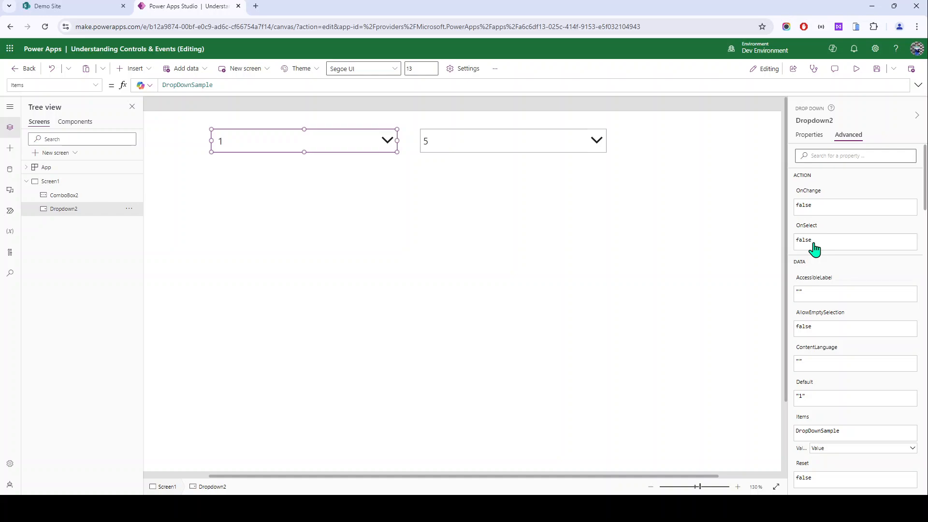
scroll(807, 203, down, 2)
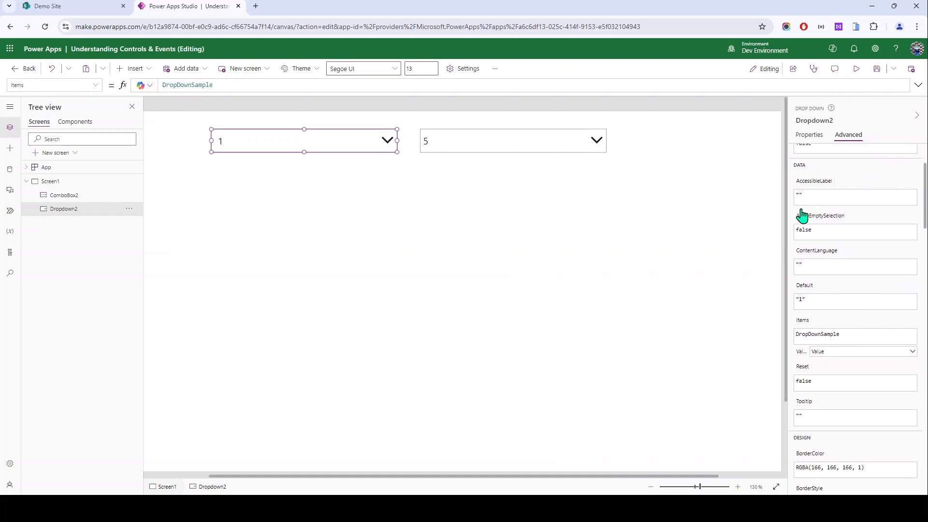
scroll(819, 308, down, 6)
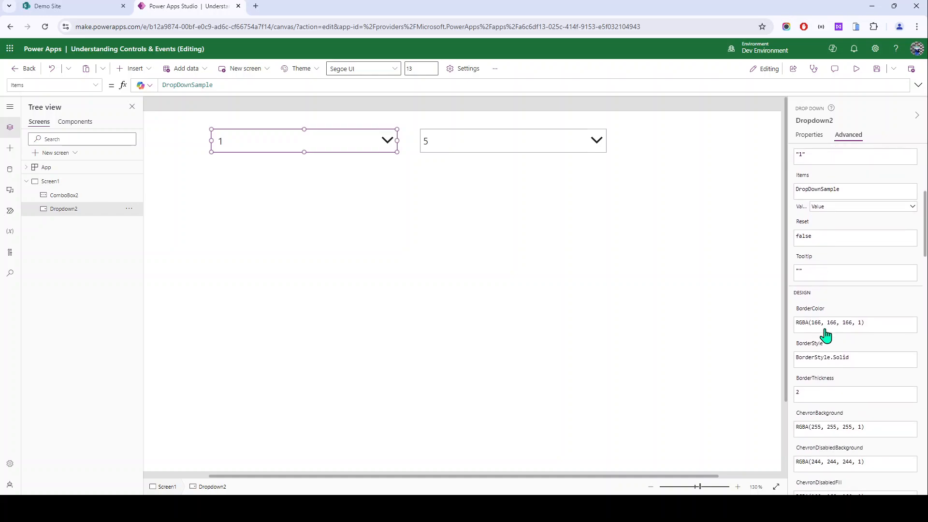
scroll(859, 300, up, 8)
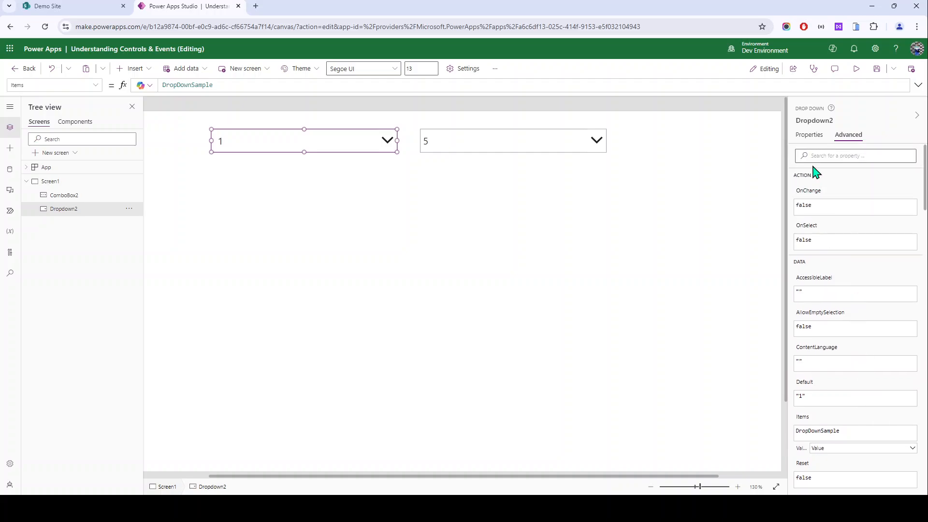
click(819, 157)
click(550, 146)
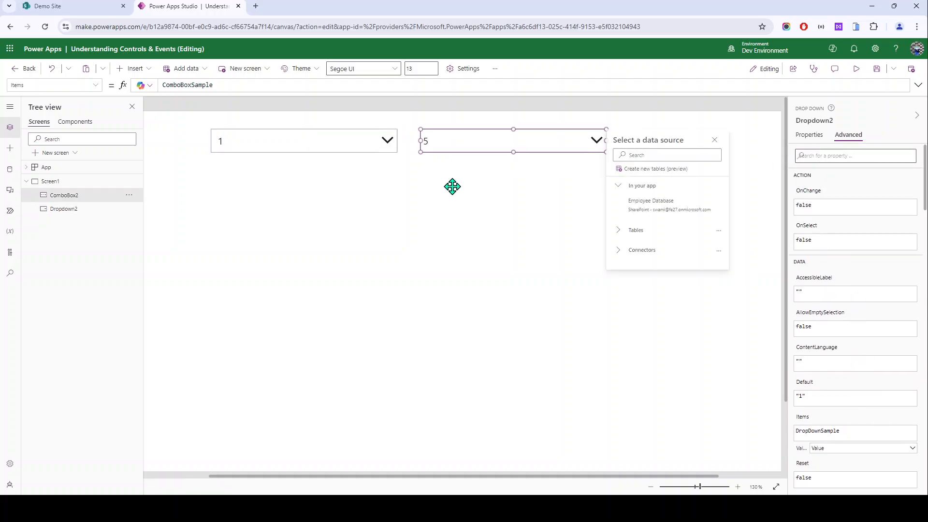
click(397, 189)
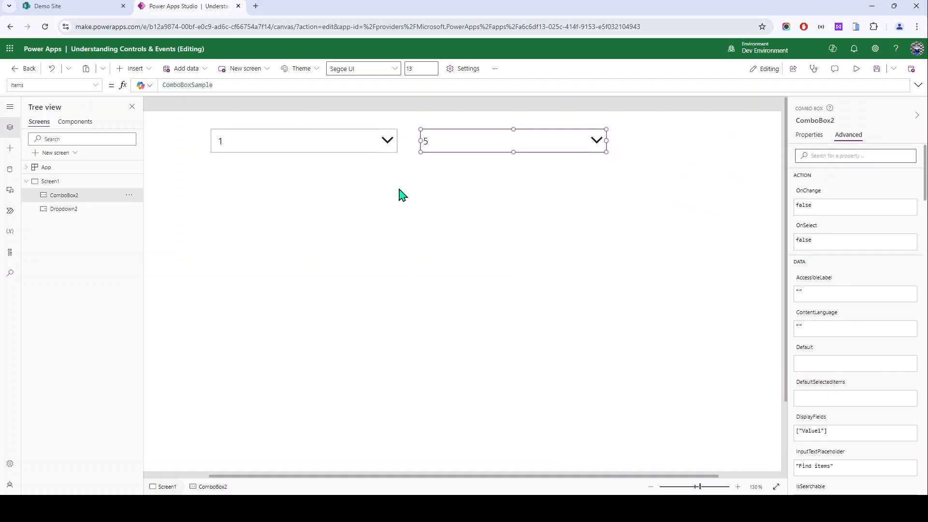
Step: Save the app and delete the old ComboBox2 from the screen
click(472, 149)
key(ctrl+s)
click(553, 302)
key(Delete)
Step: Insert a new combo box and drag it to the centre of the screen
click(132, 68)
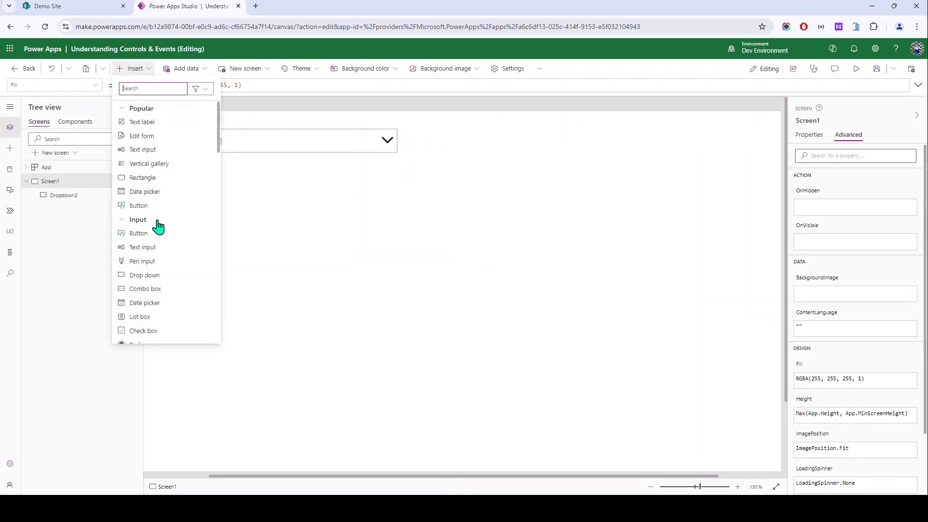
text(com)
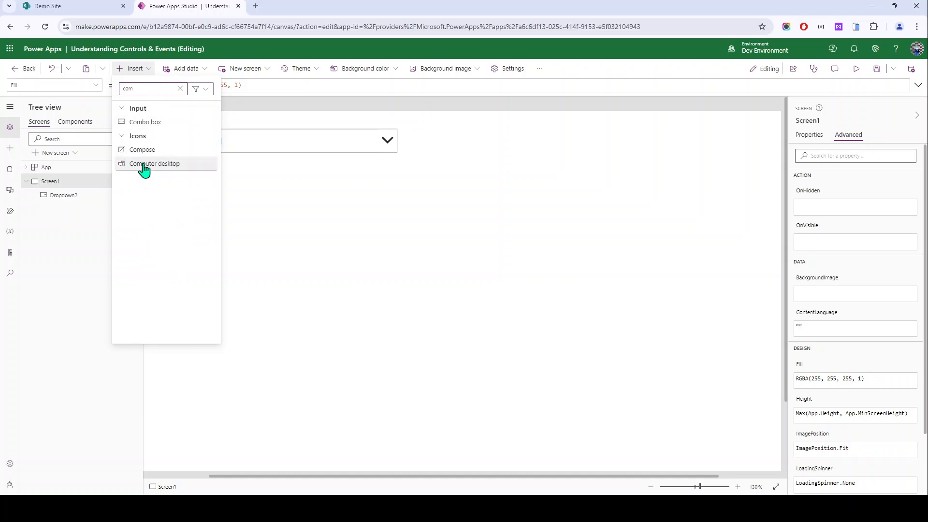
click(153, 125)
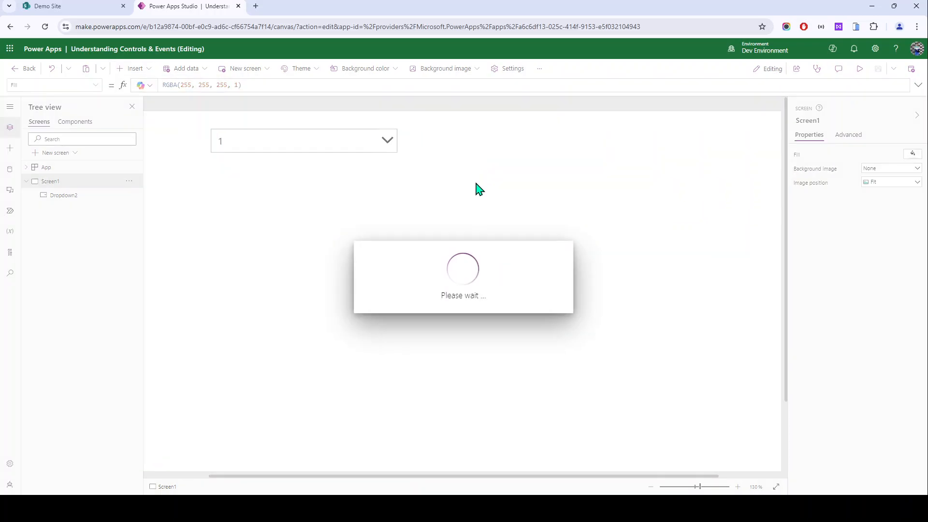
click(212, 149)
drag(212, 149, 452, 215)
click(377, 251)
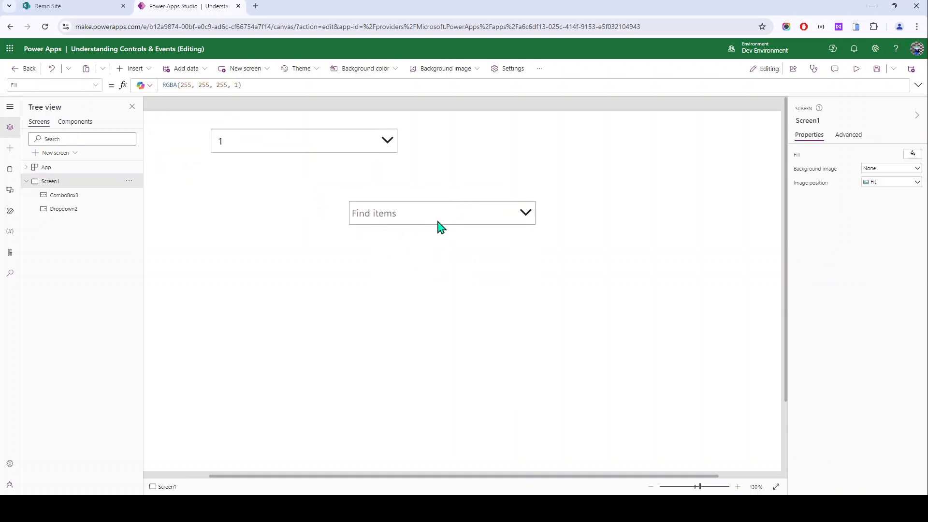
Step: Set ComboBox3's InputTextPlaceholder property to 'Select your state' in the Advanced properties
click(389, 221)
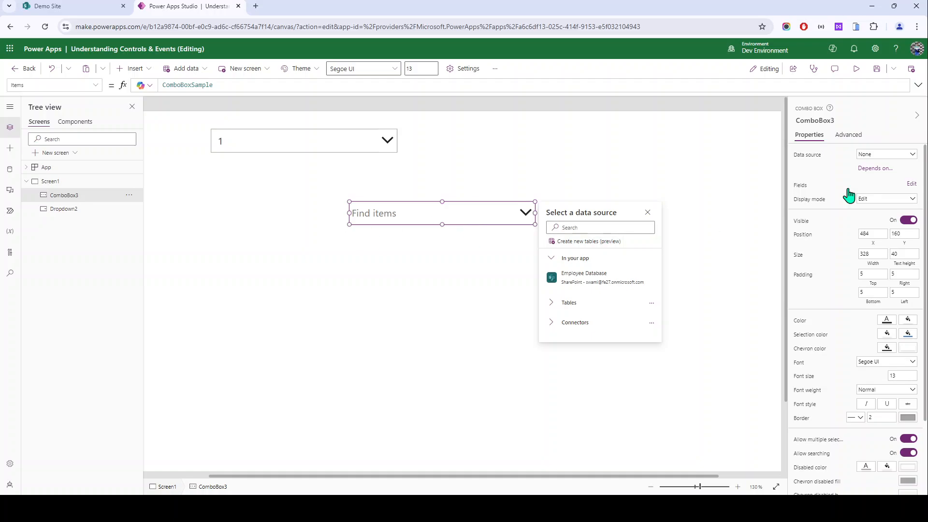
click(850, 138)
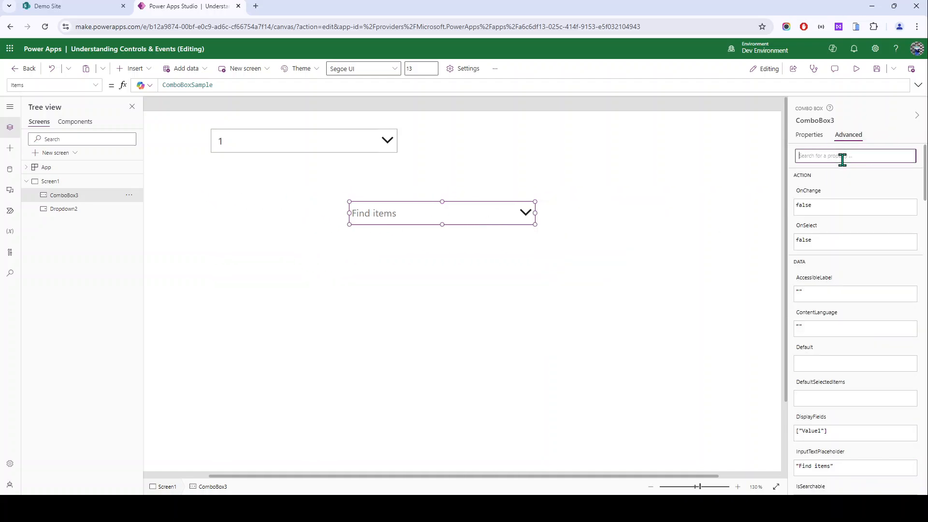
click(842, 156)
text(in)
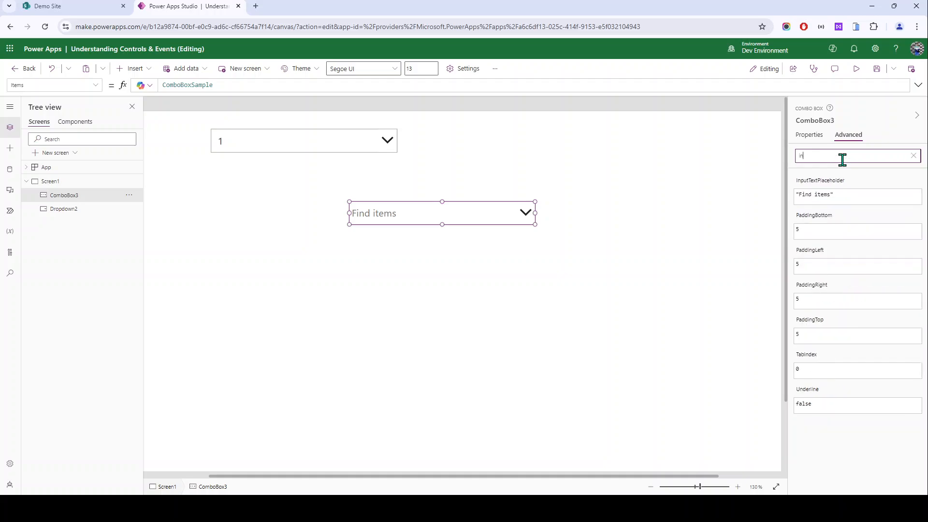
click(828, 180)
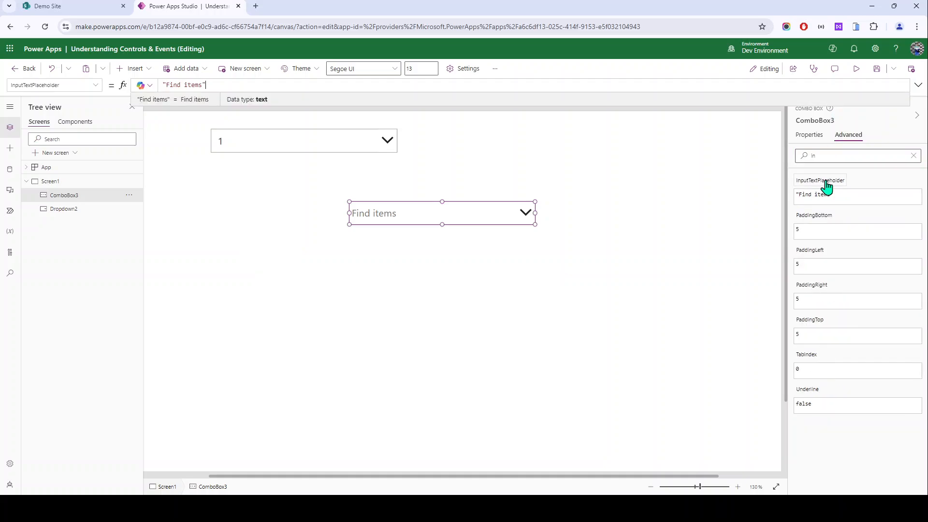
text(Sele)
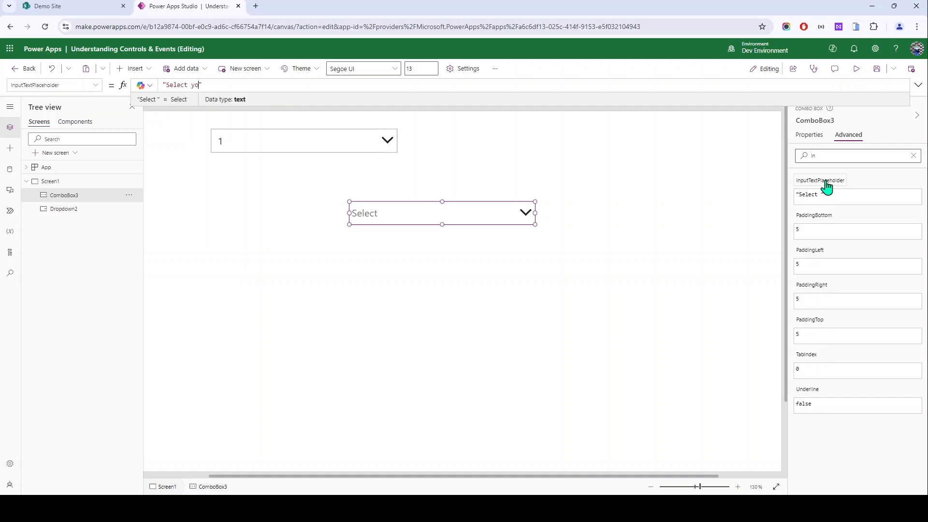
text(ct your state)
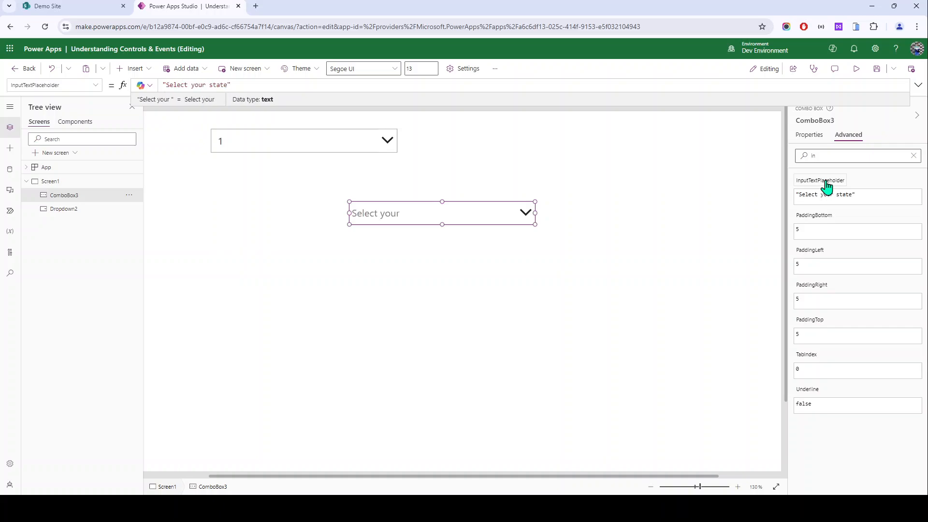
click(260, 295)
click(360, 222)
click(250, 150)
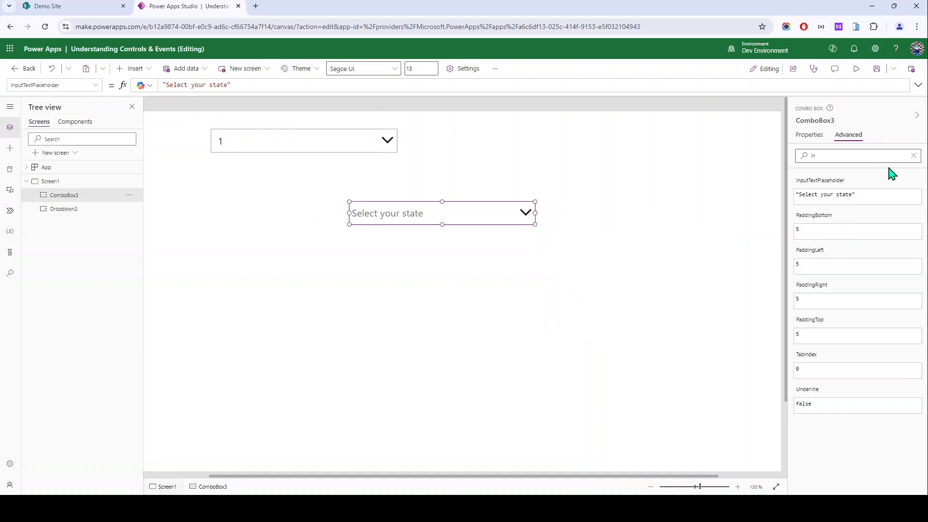
click(913, 155)
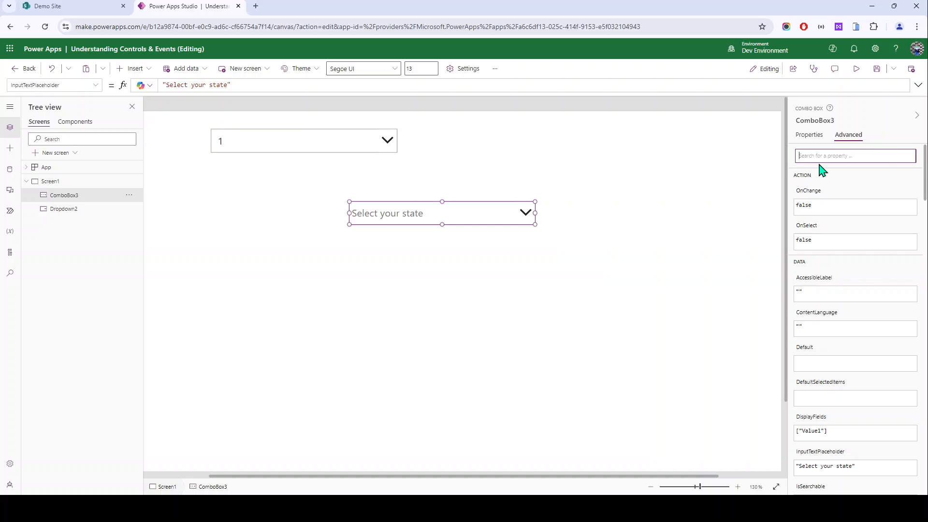
Step: Set ComboBox3's NoSelectionText to 'No selection text here' and preview its item list
text(no)
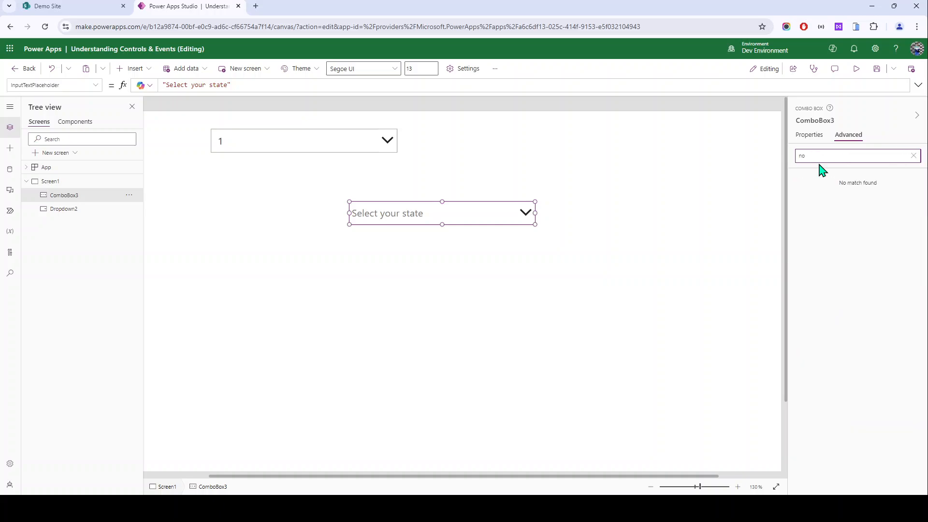
click(812, 196)
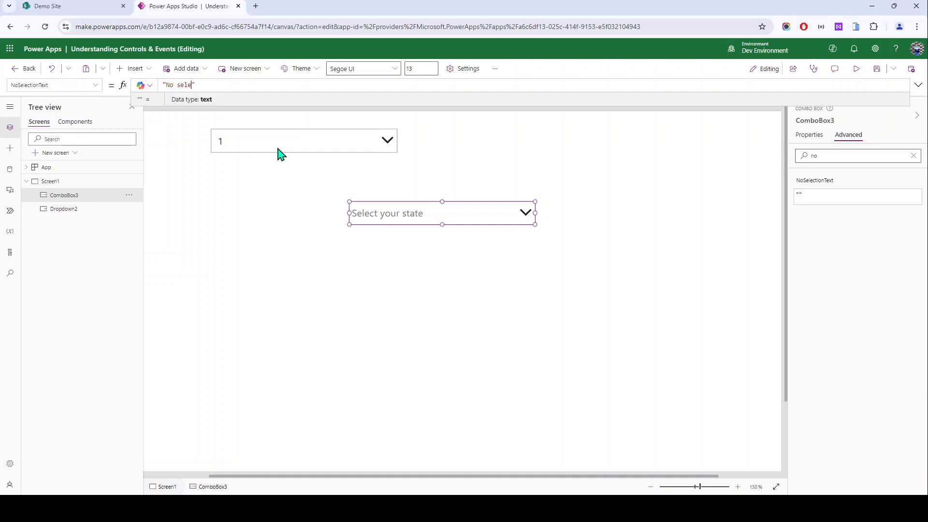
text(No selection text here)
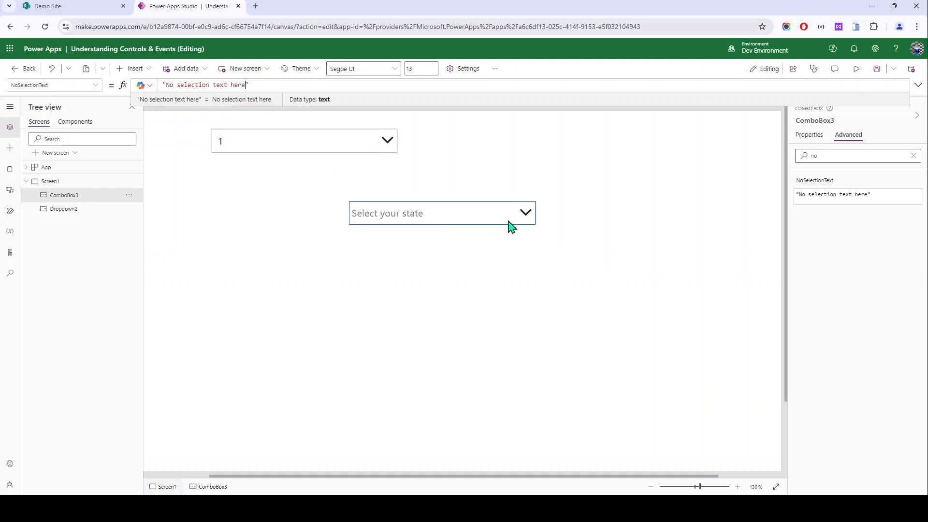
click(527, 214)
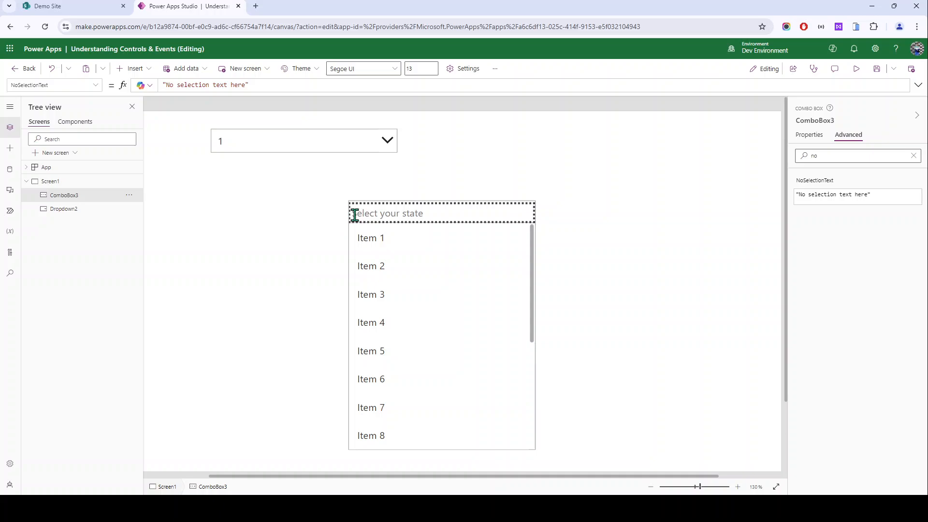
click(445, 263)
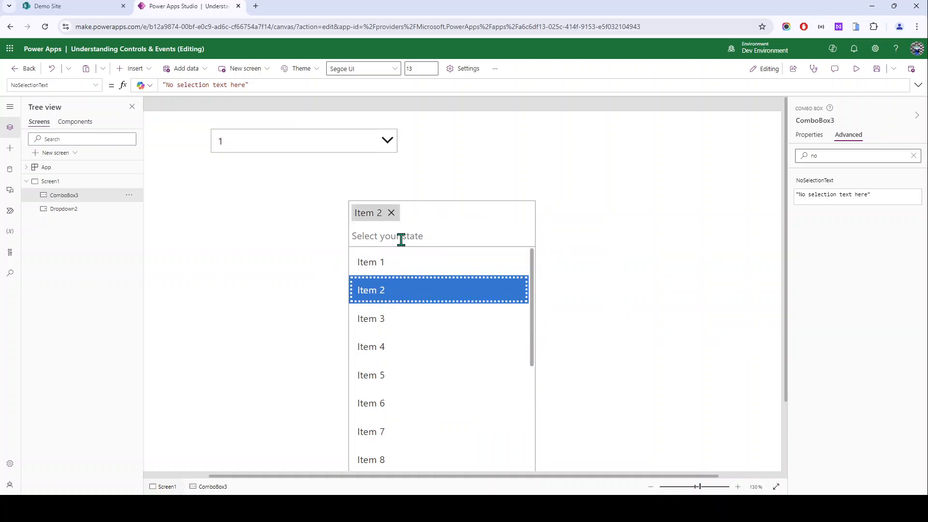
click(392, 213)
alt+click(294, 238)
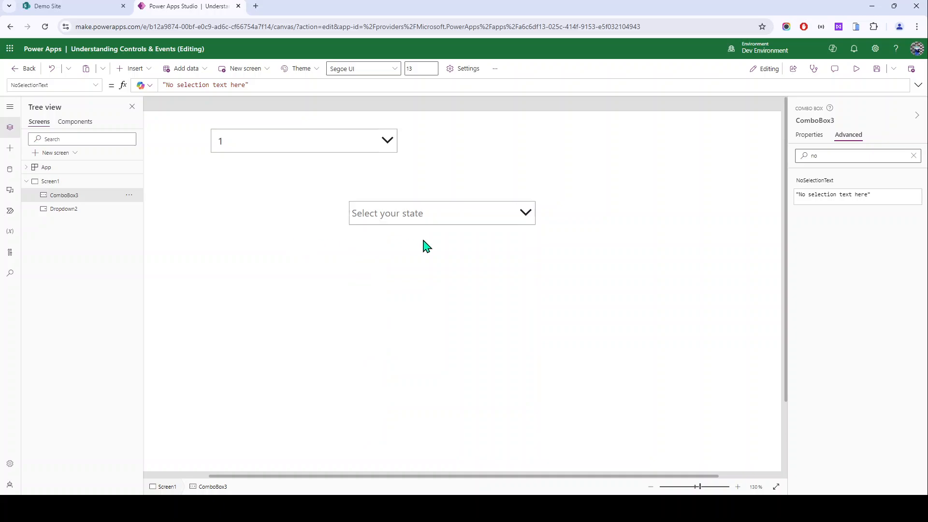
alt+click(435, 214)
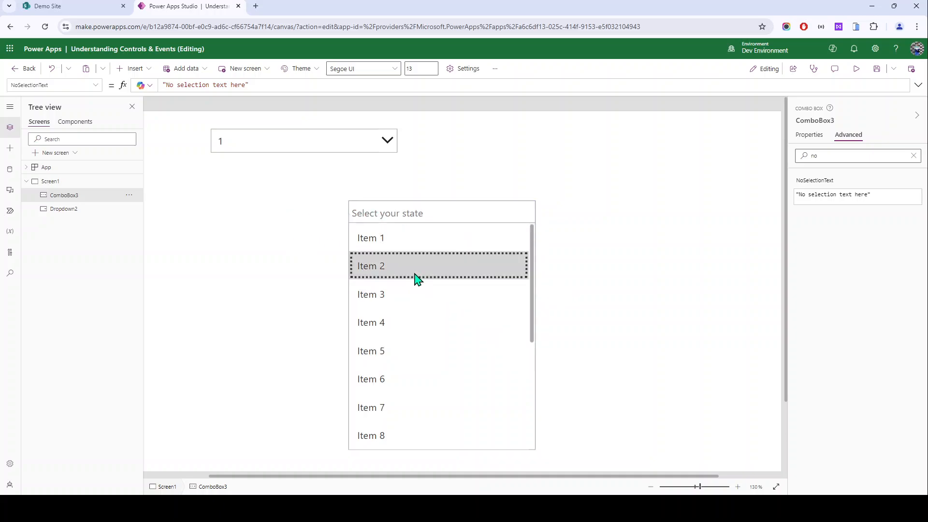
alt+click(416, 266)
alt+click(422, 343)
alt+click(421, 409)
scroll(420, 447, down, 2)
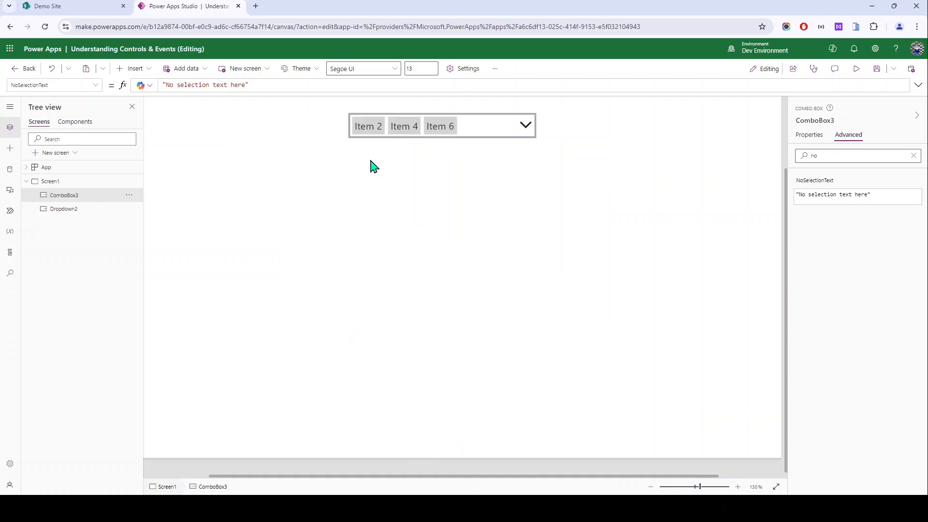
alt+click(526, 137)
alt+click(392, 125)
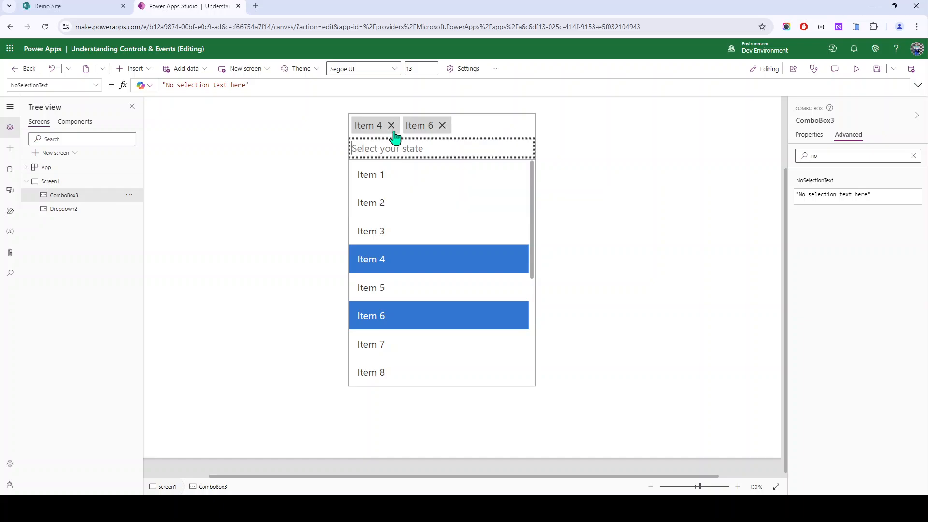
alt+click(392, 125)
alt+click(392, 126)
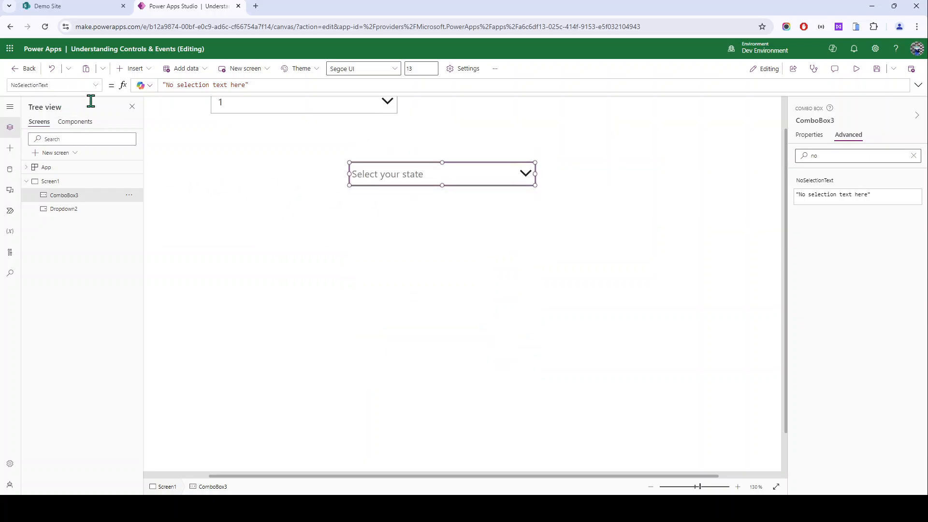
click(375, 214)
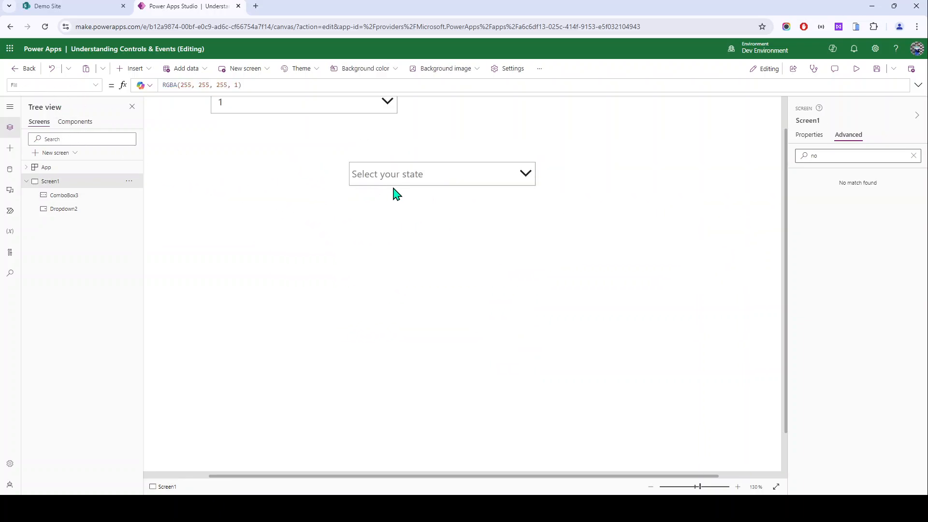
scroll(321, 190, up, 2)
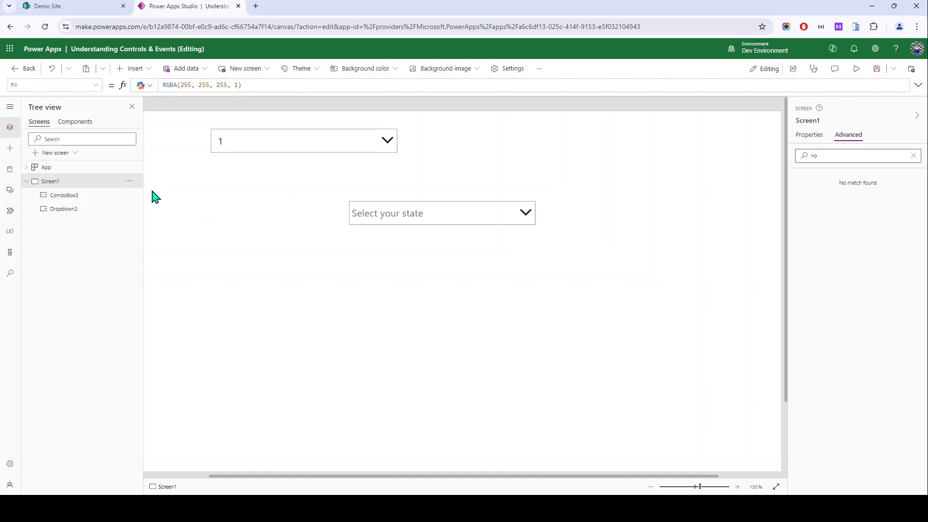
Step: Marquee-select ComboBox3 and Dropdown2 together and delete both
drag(171, 120, 579, 294)
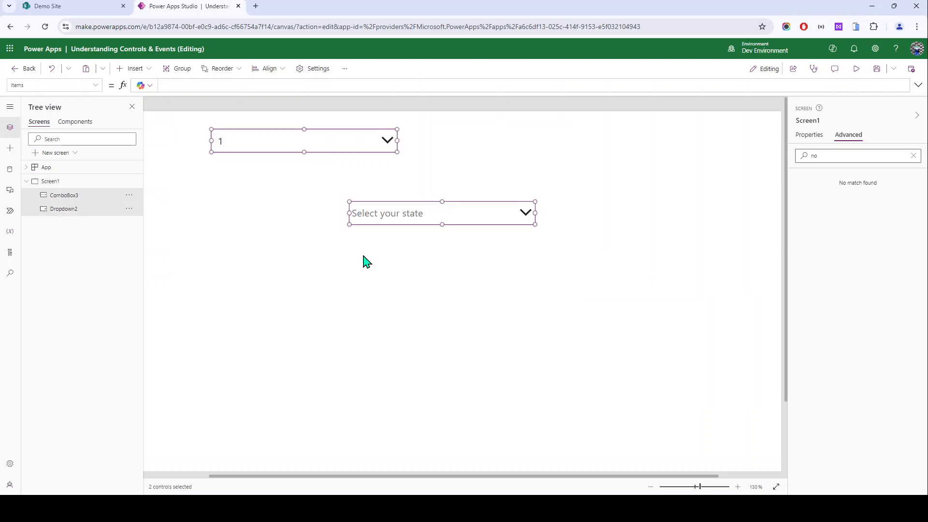
click(175, 118)
drag(190, 123, 554, 294)
key(Delete)
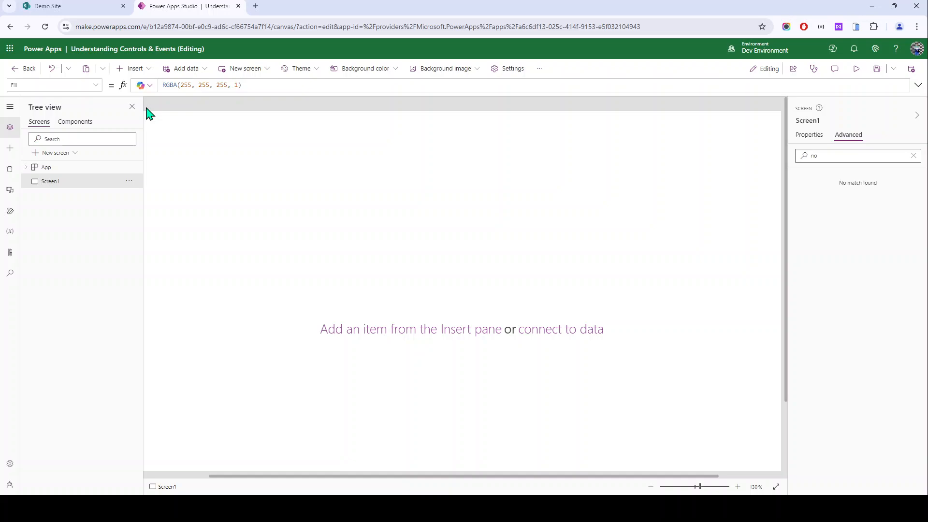
Step: Insert a check box control from the Input controls
click(130, 68)
scroll(162, 237, down, 1)
scroll(165, 242, down, 1)
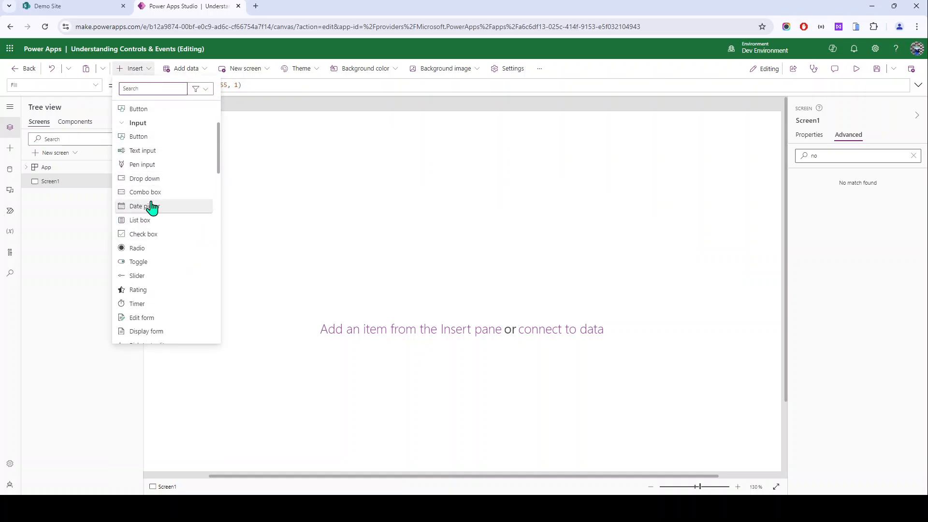
click(155, 236)
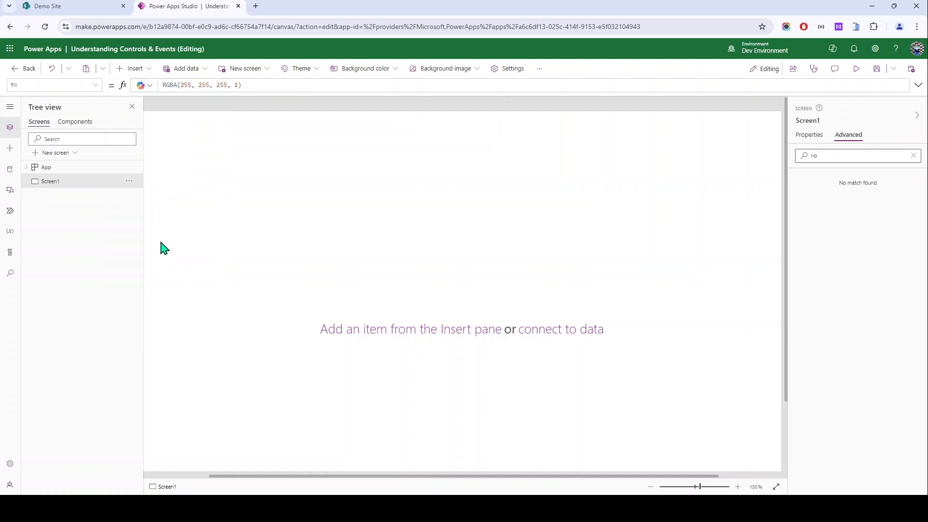
Step: Move the new check box to the top centre of the screen
drag(203, 159, 422, 155)
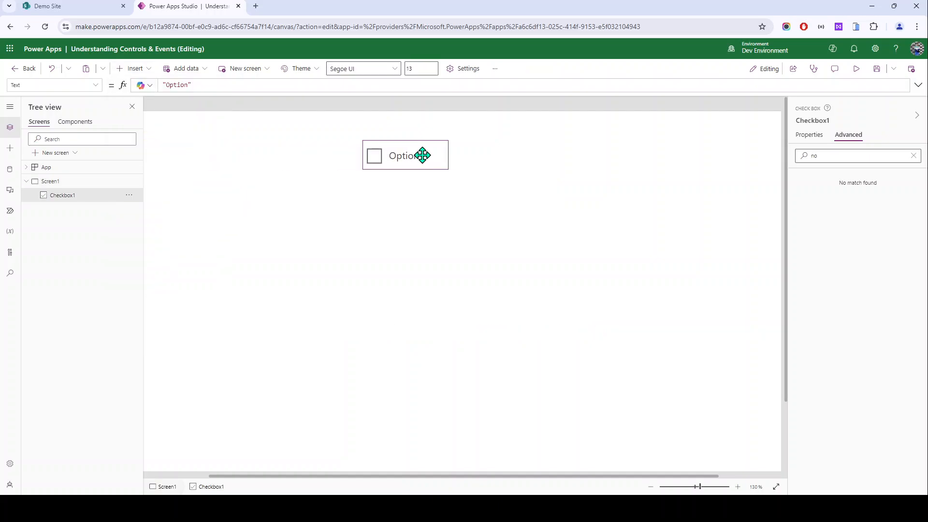
click(913, 156)
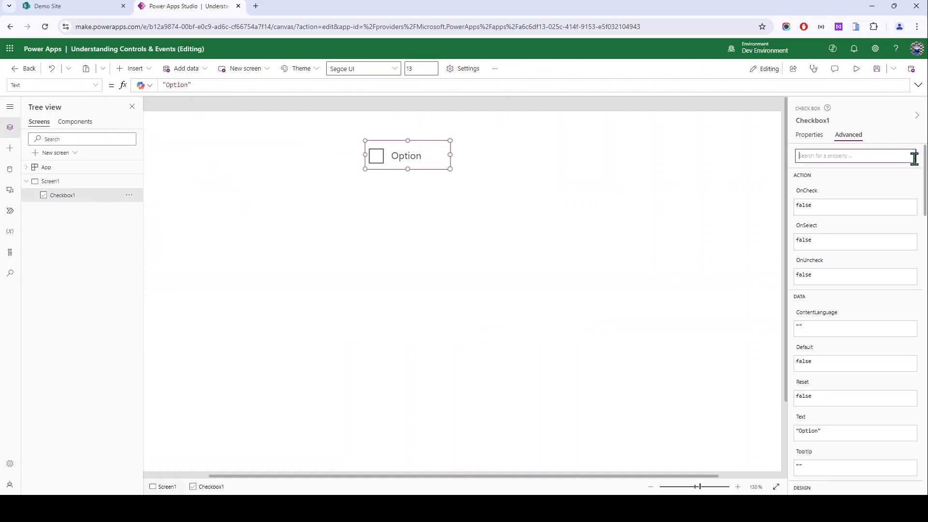
click(809, 135)
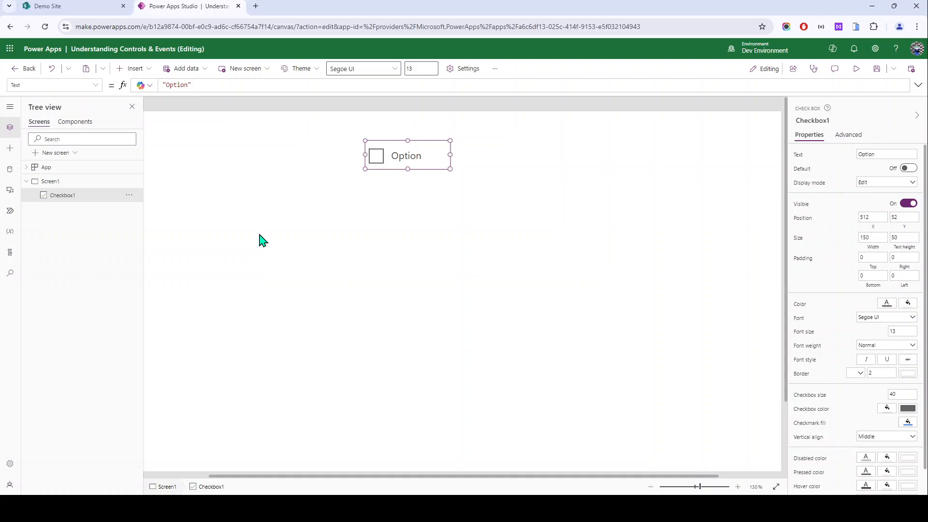
click(371, 241)
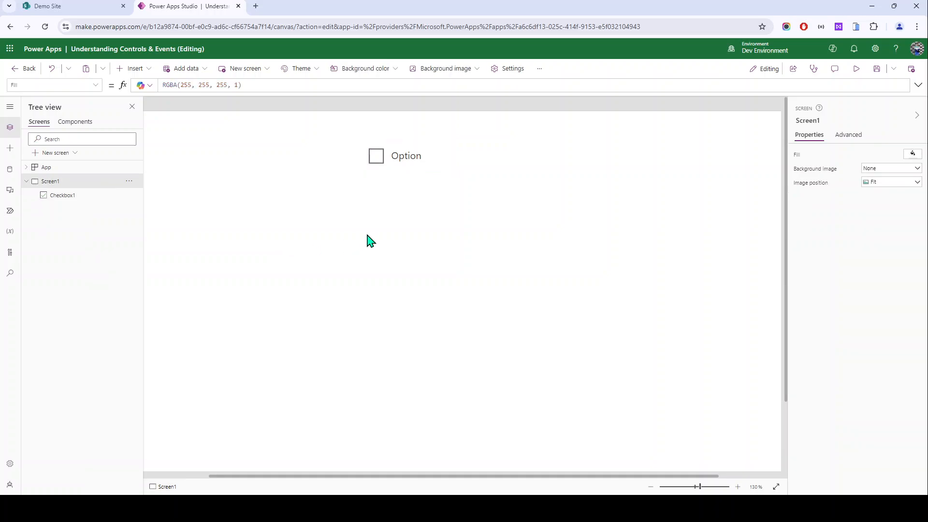
Step: Change Checkbox1's Text label from 'Option' to 'Married'
click(397, 168)
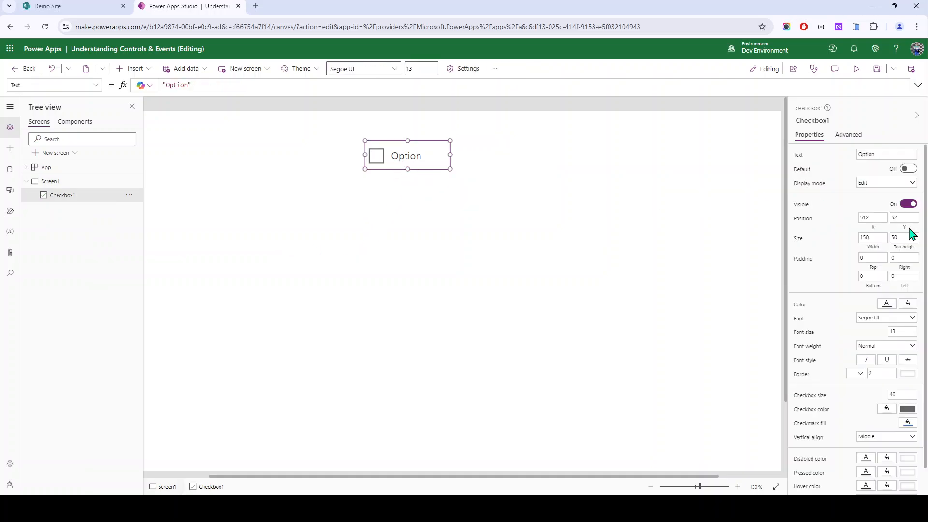
click(800, 159)
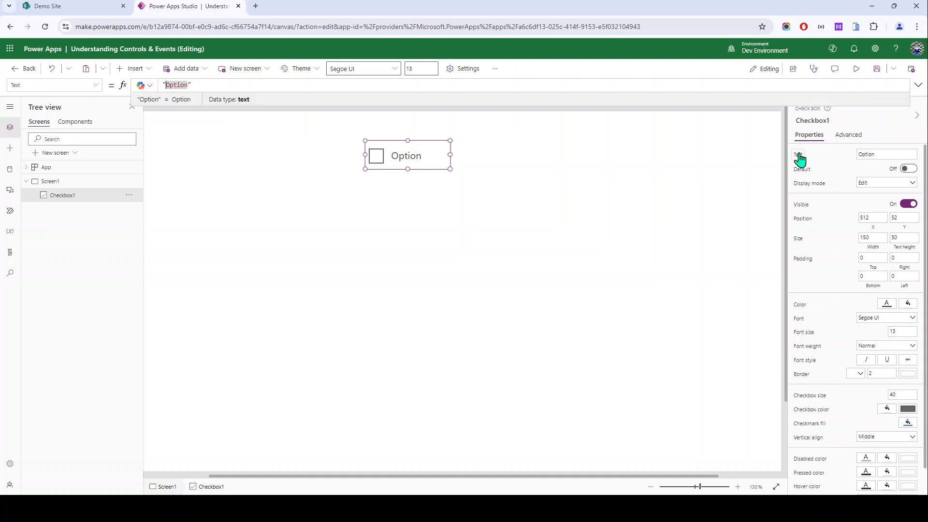
text(Ma)
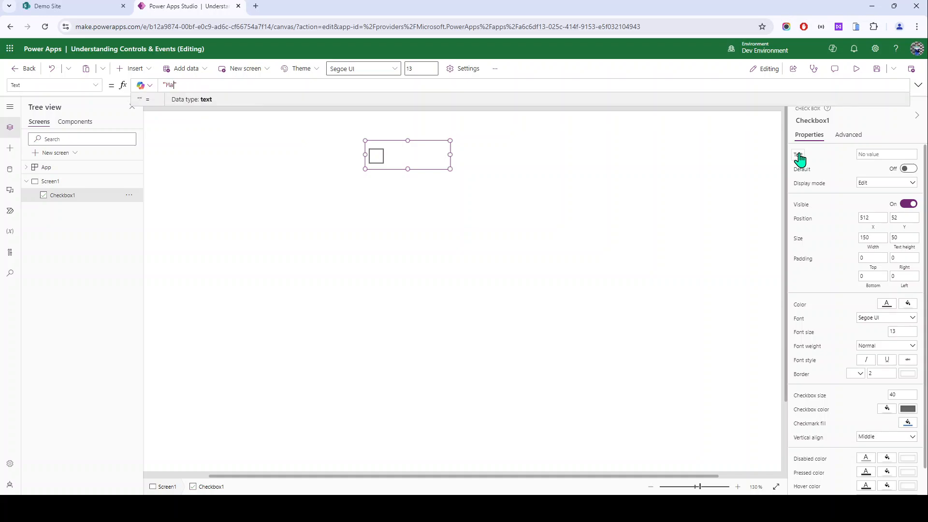
text(rried)
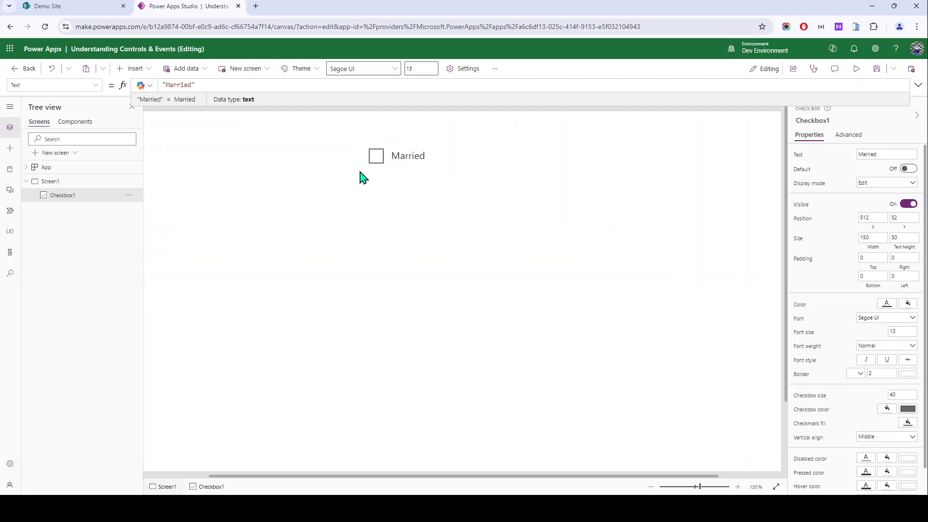
alt+click(376, 156)
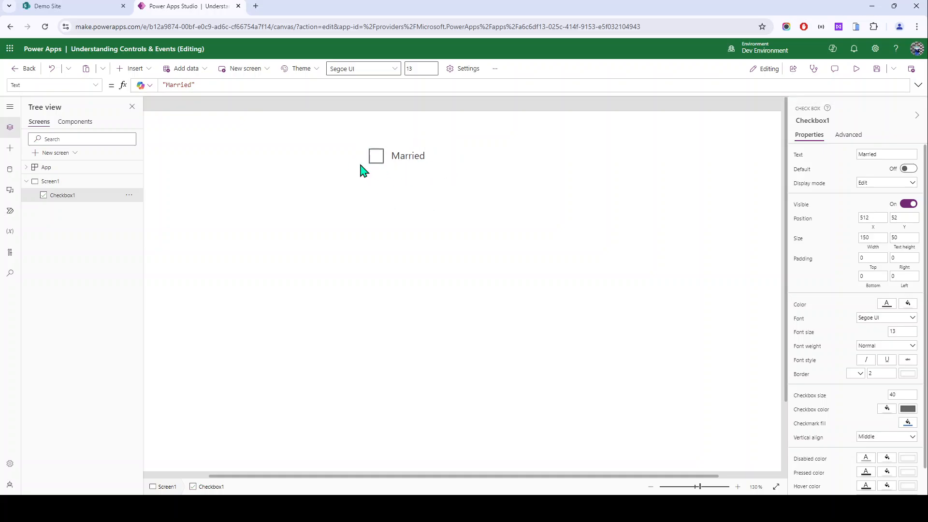
click(377, 164)
click(394, 165)
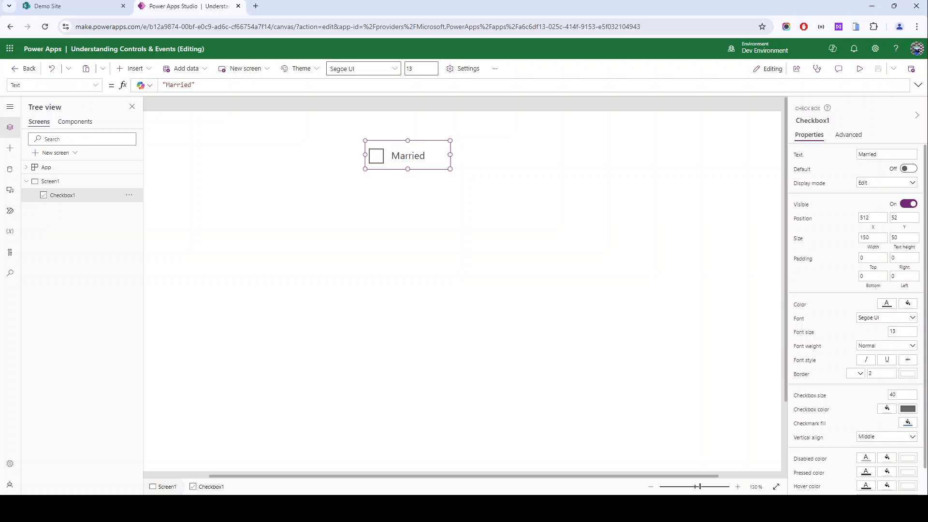
Step: Toggle Checkbox1's Default on and off, show its event properties, and test ticking Married
click(907, 169)
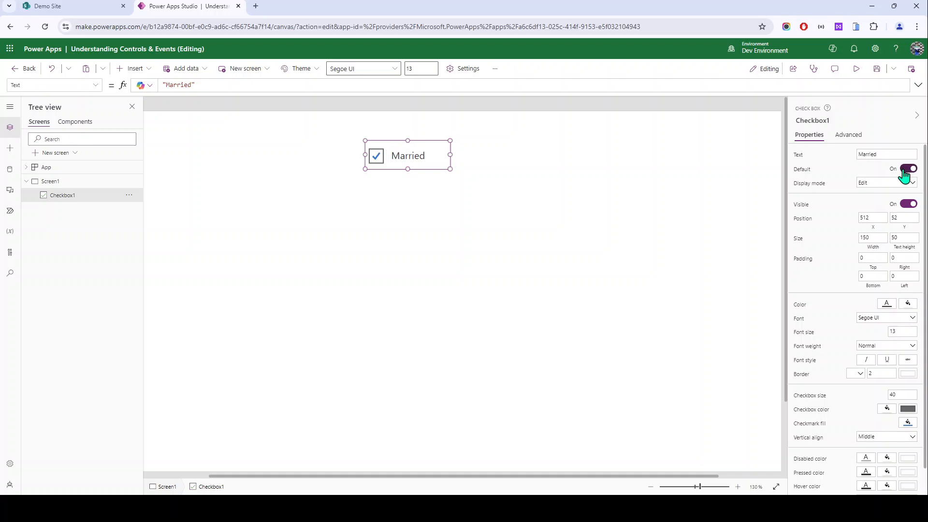
click(905, 170)
click(842, 141)
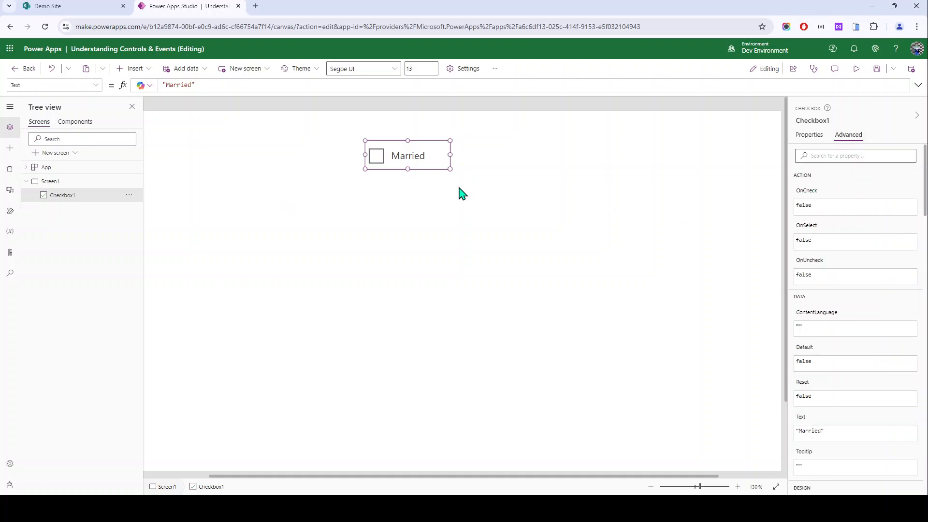
alt+click(377, 164)
alt+click(381, 159)
Step: Discard an accidental edit form and place a text label below the Married check box
click(142, 73)
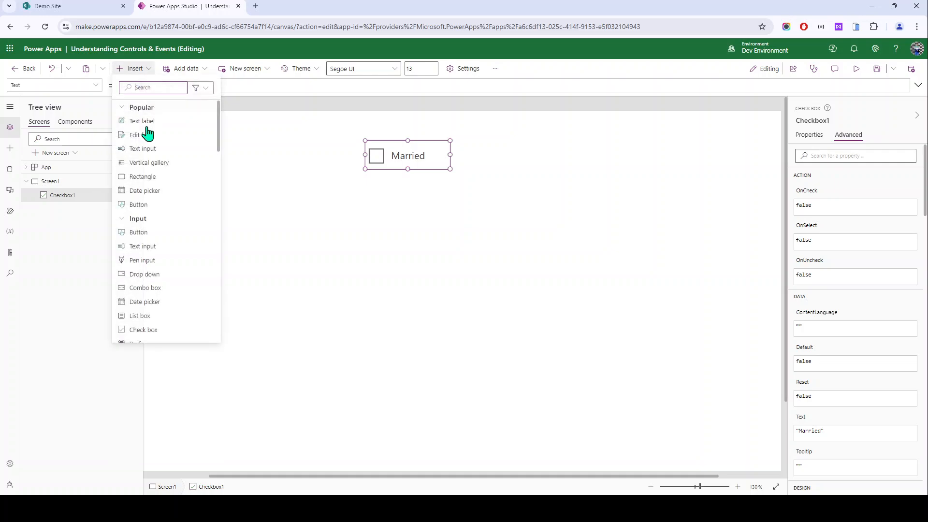
click(151, 130)
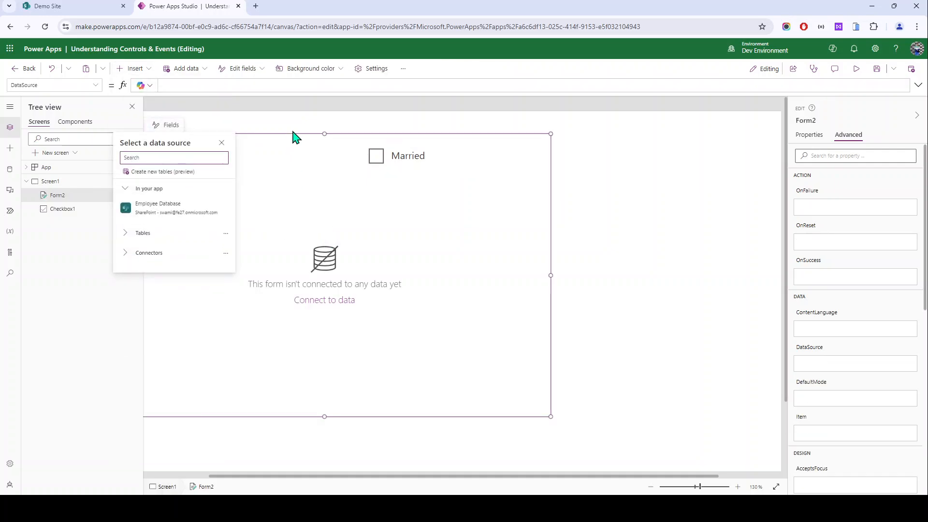
click(293, 134)
key(Delete)
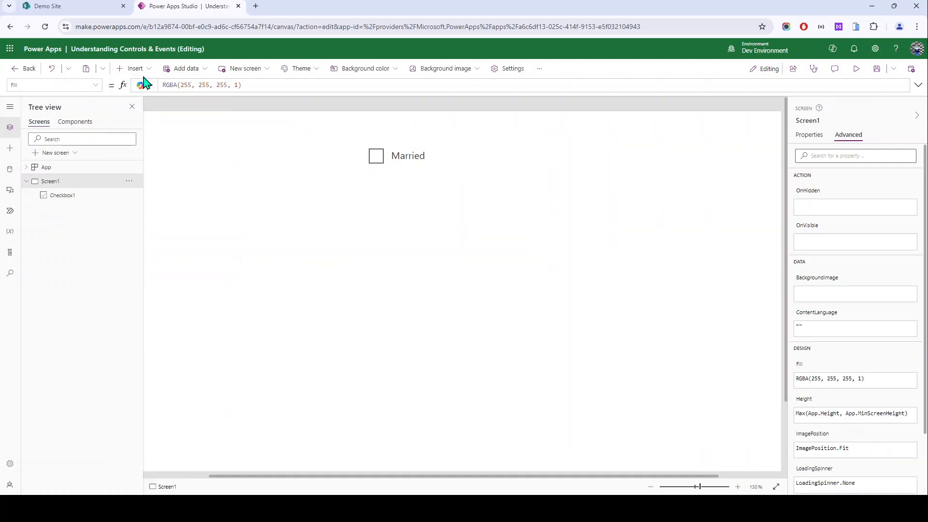
click(145, 69)
click(135, 122)
drag(164, 145, 431, 215)
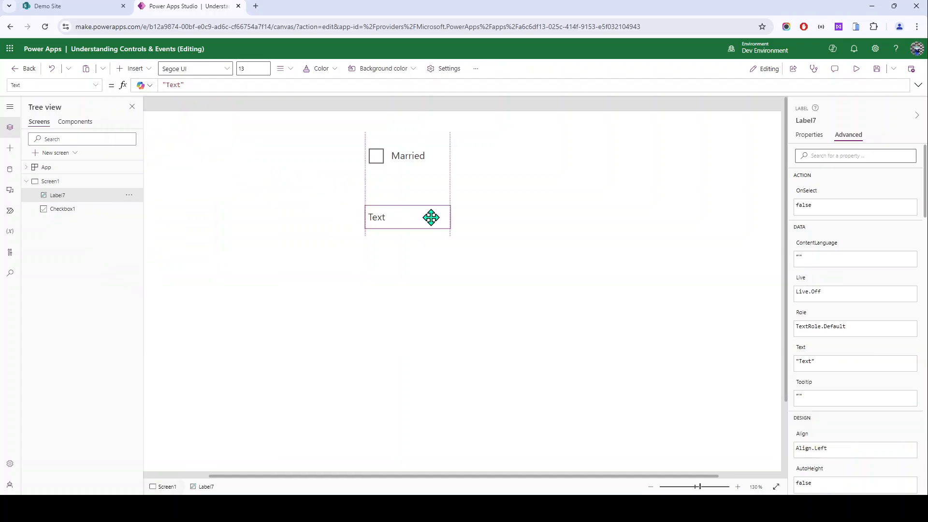
Step: Set Checkbox1's OnCheck to Set(vartest,1) and OnUncheck to Set(vartest,0)
click(400, 165)
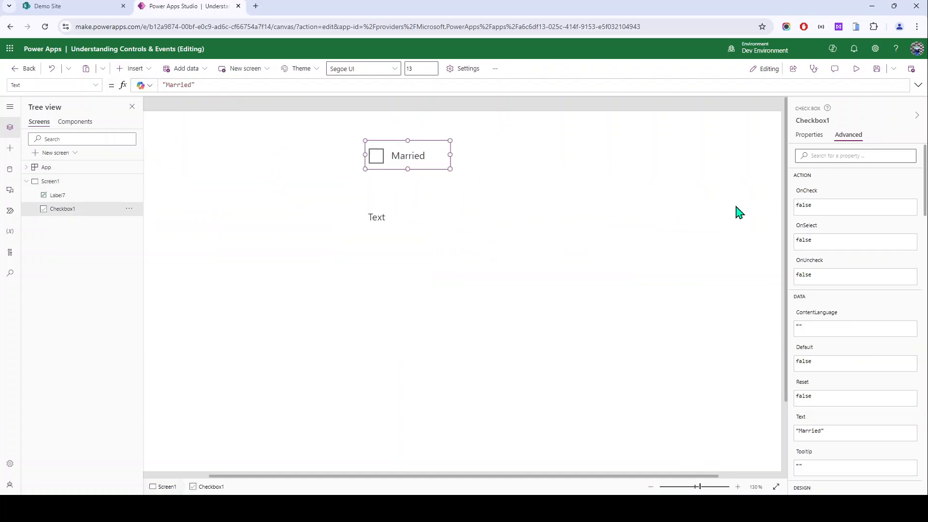
click(807, 199)
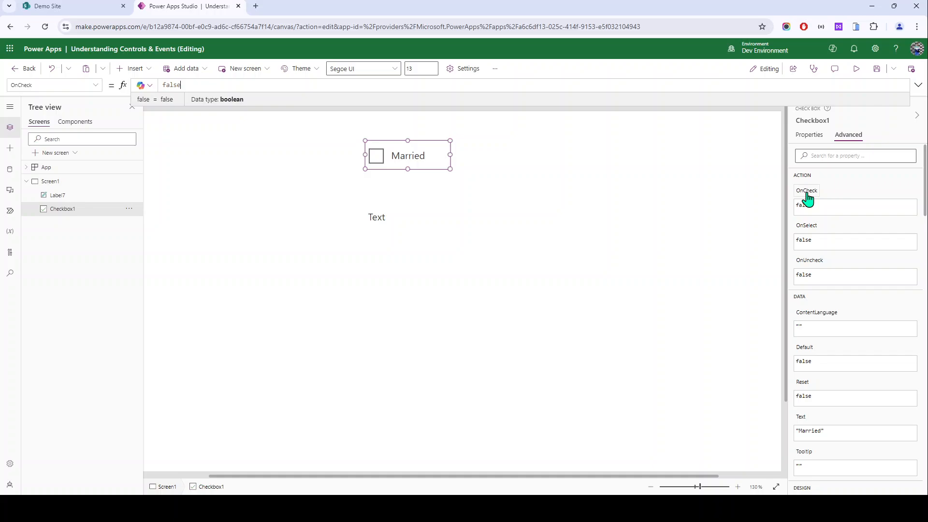
text(set(vartext)
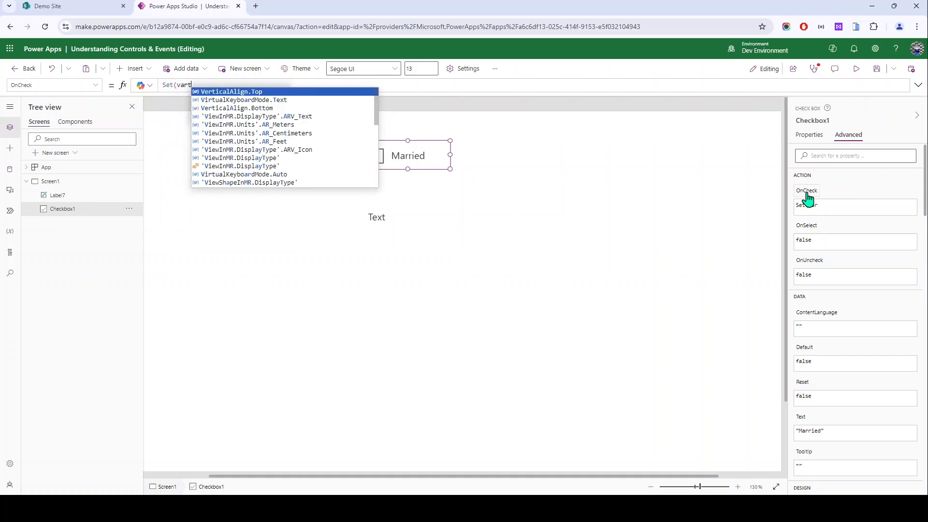
key(BackSpace)
key(BackSpace)
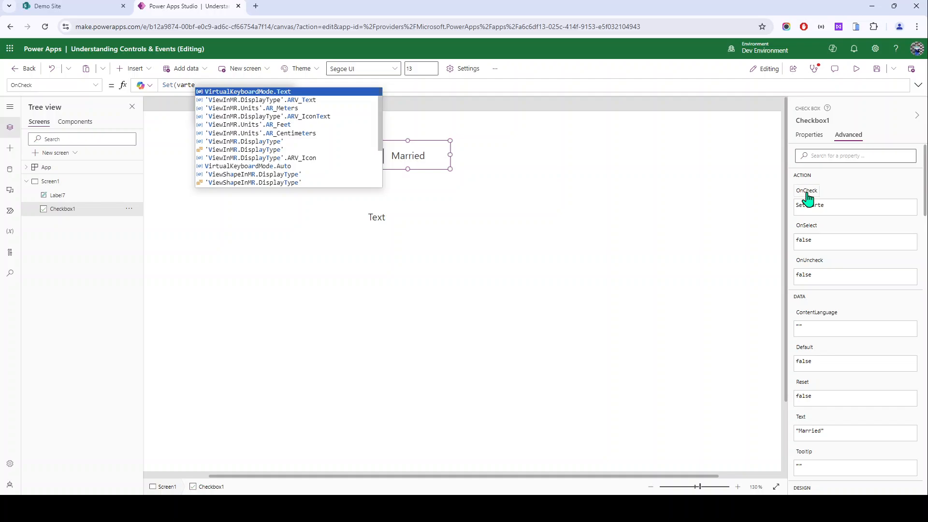
text(st,1)
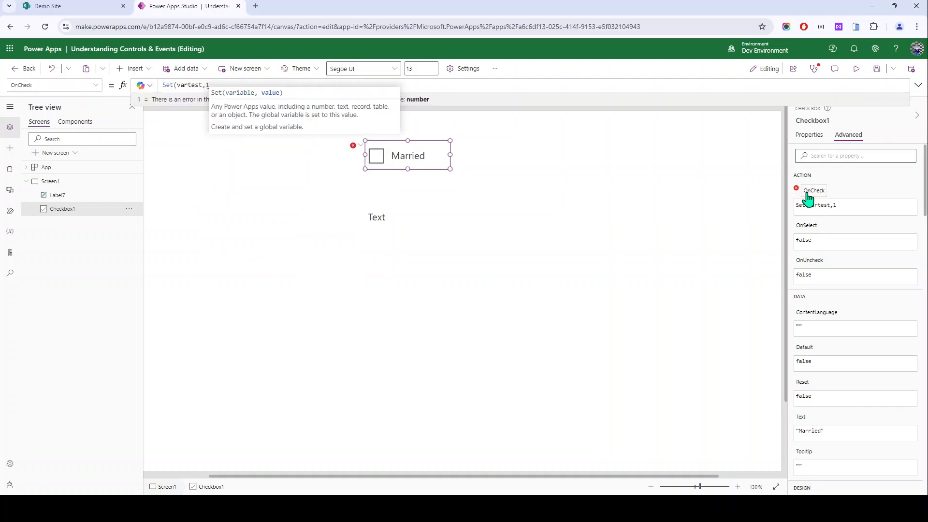
text())
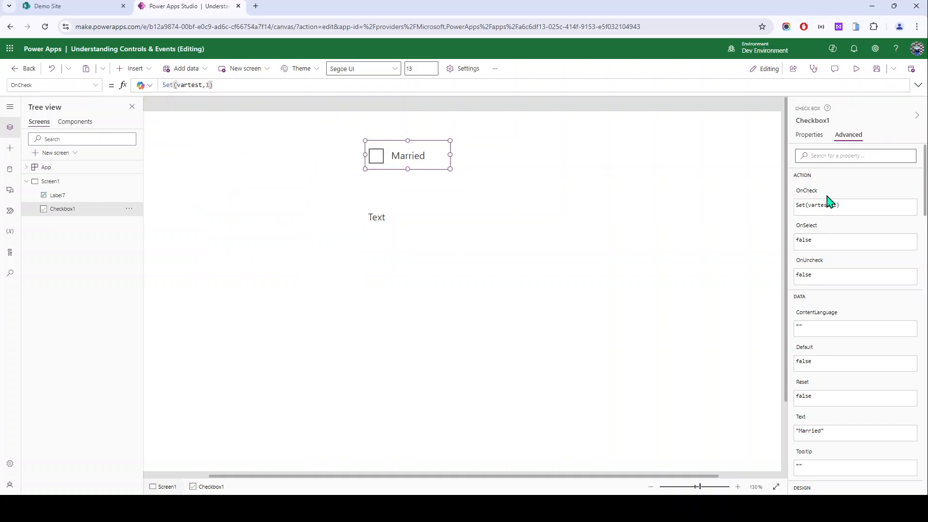
key(ctrl+a)
click(805, 273)
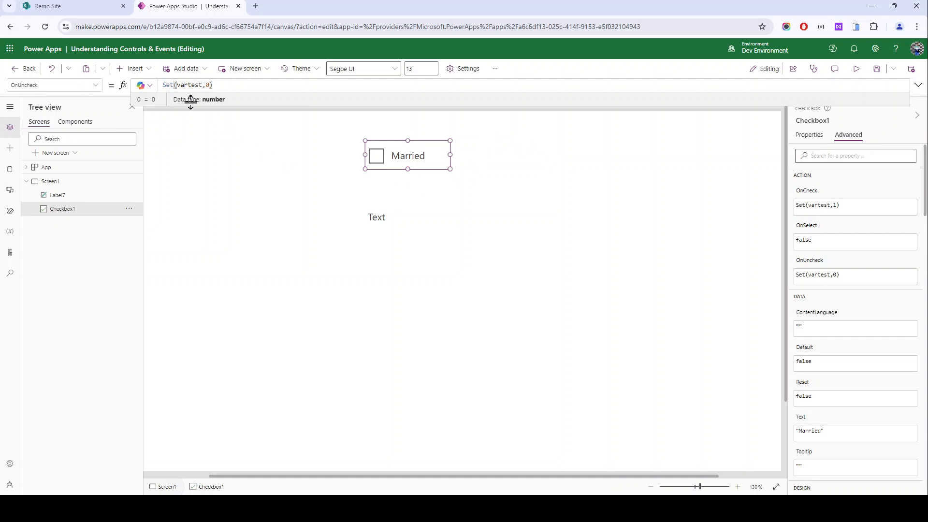
double_click(190, 84)
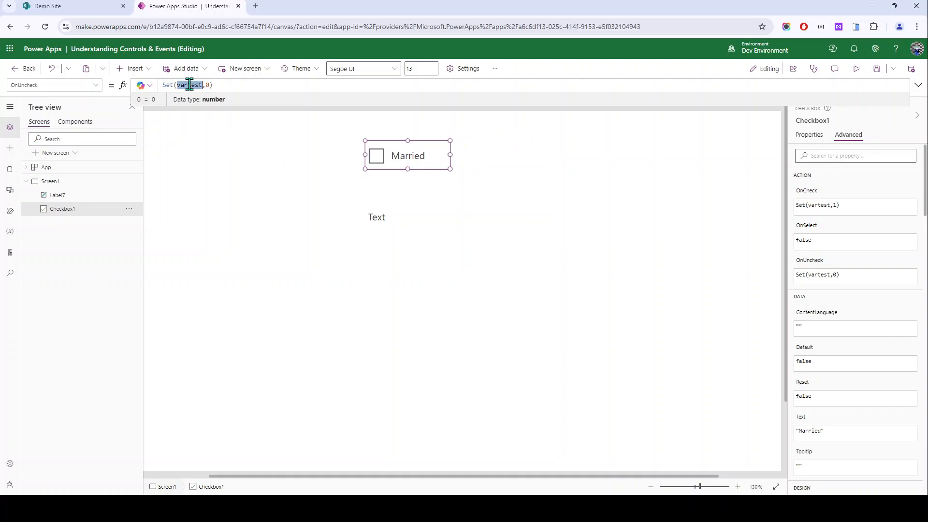
click(394, 220)
Step: Bind Label7's Text to vartest and test in preview that ticking Married shows 1, unticking 0
click(809, 138)
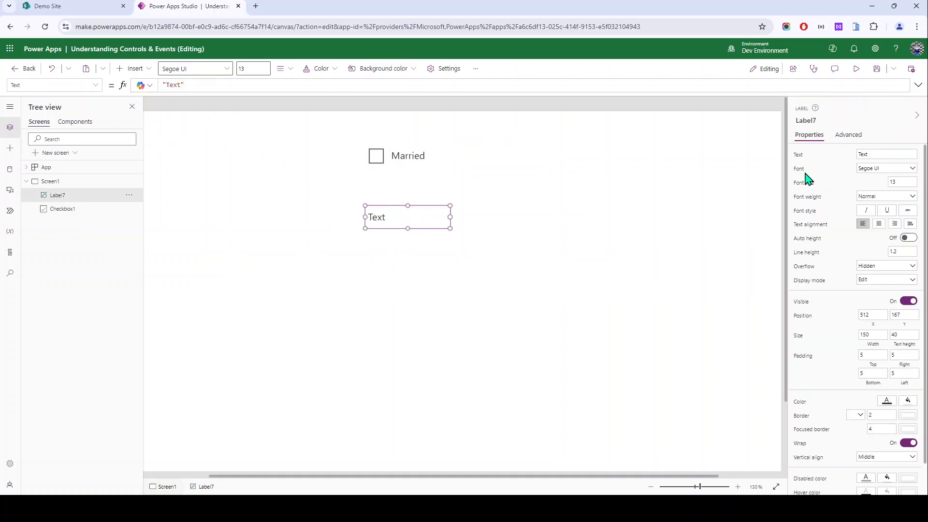
click(801, 158)
text(vartest)
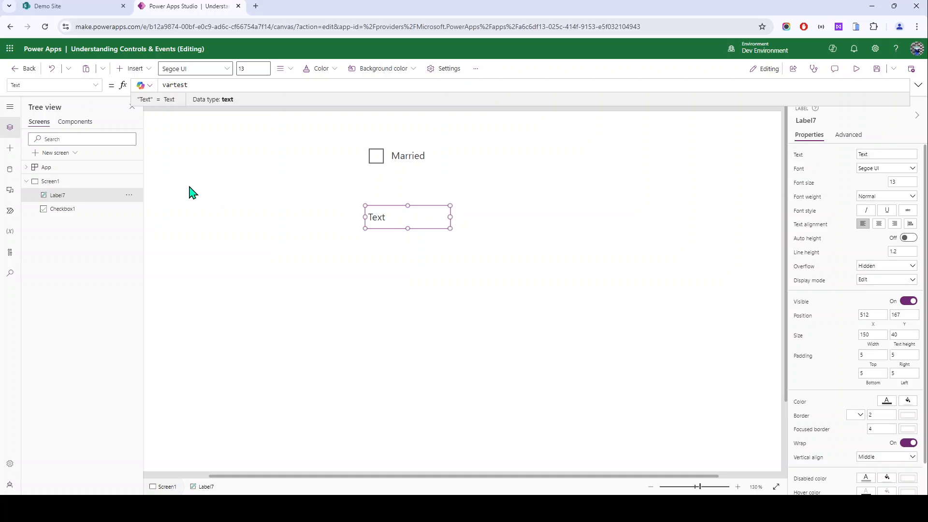
click(856, 68)
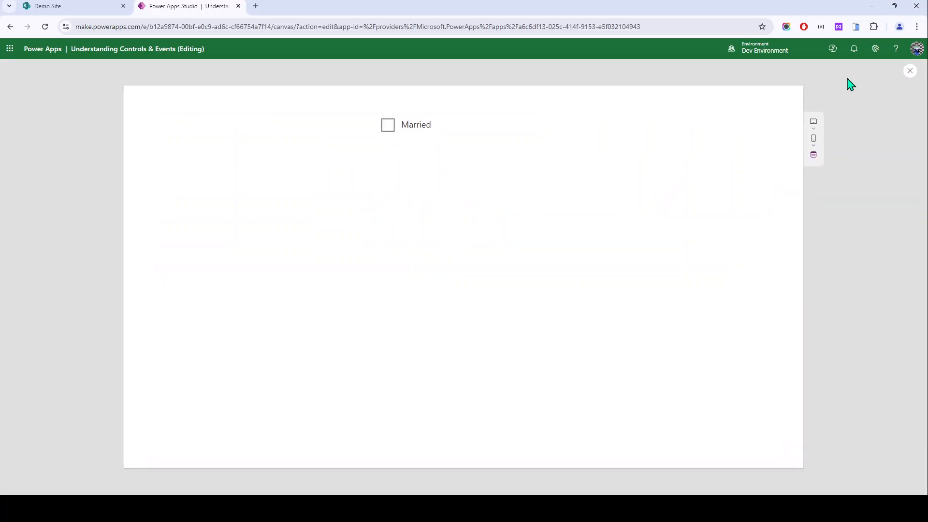
click(382, 131)
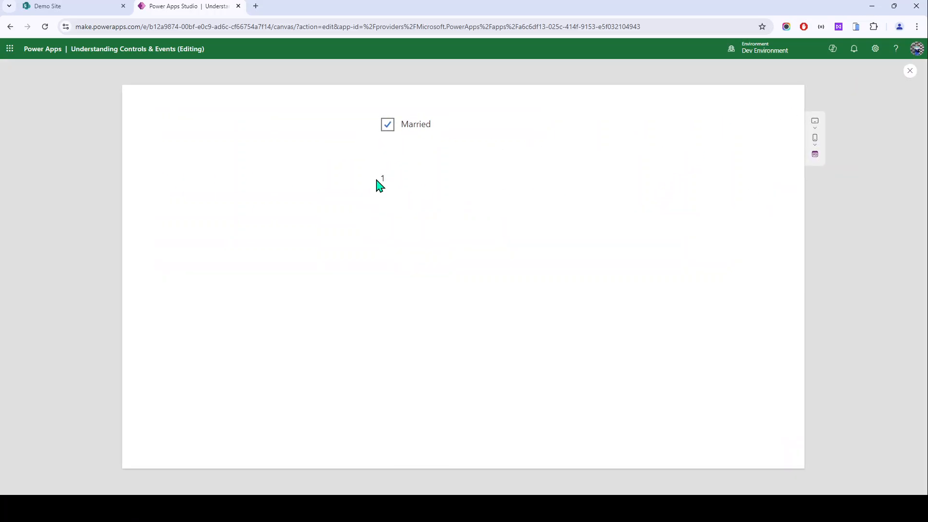
click(385, 130)
key(Escape)
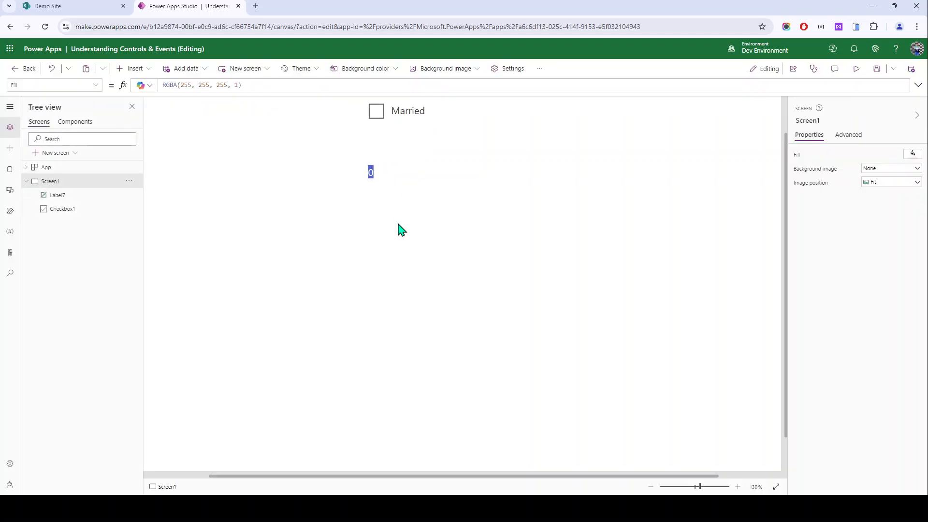
Step: Review Checkbox1's OnSelect and OnUncheck formulas in the Advanced properties
click(401, 124)
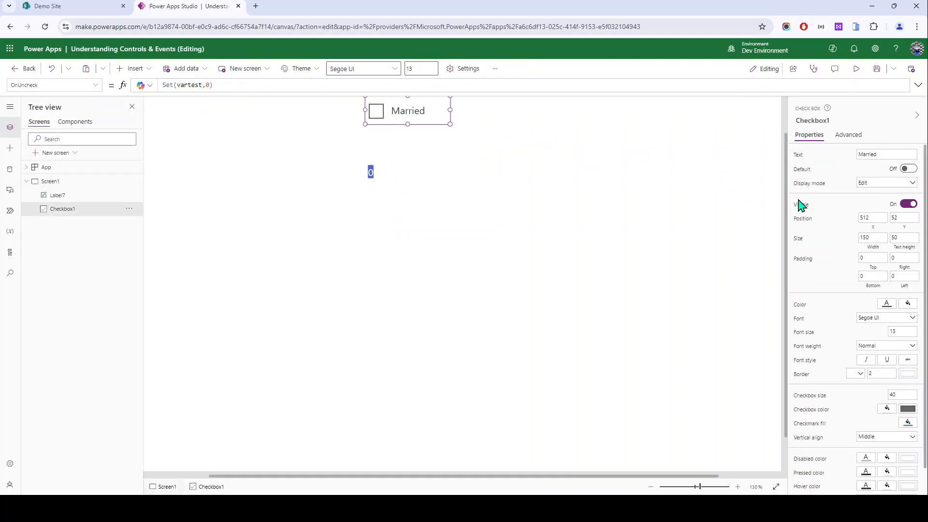
click(865, 136)
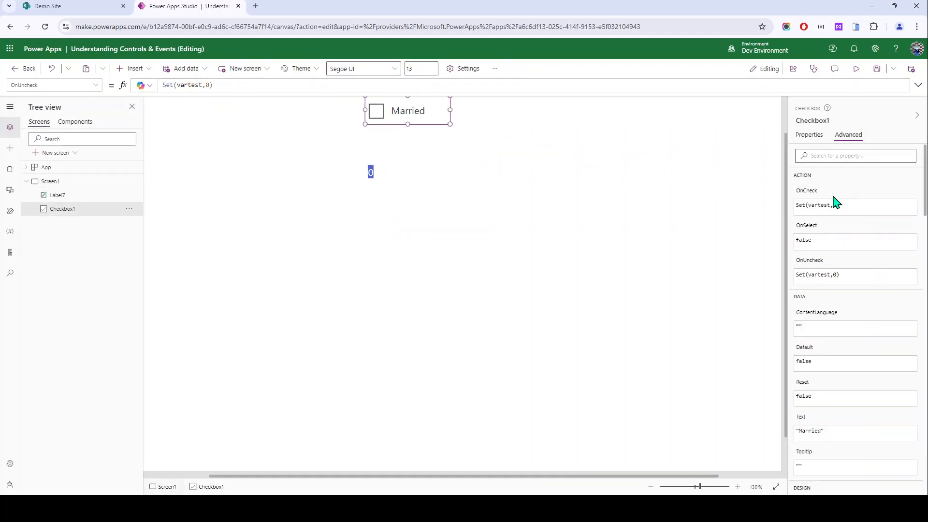
click(808, 232)
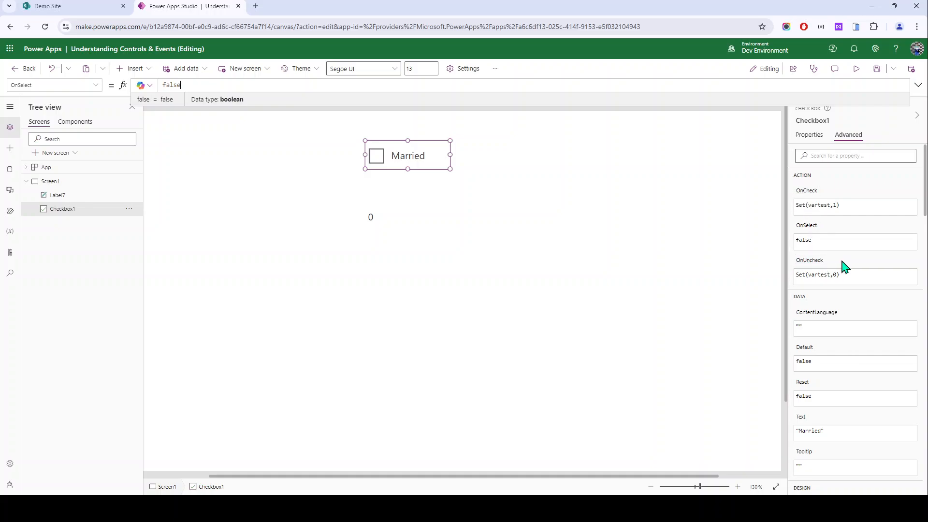
click(845, 269)
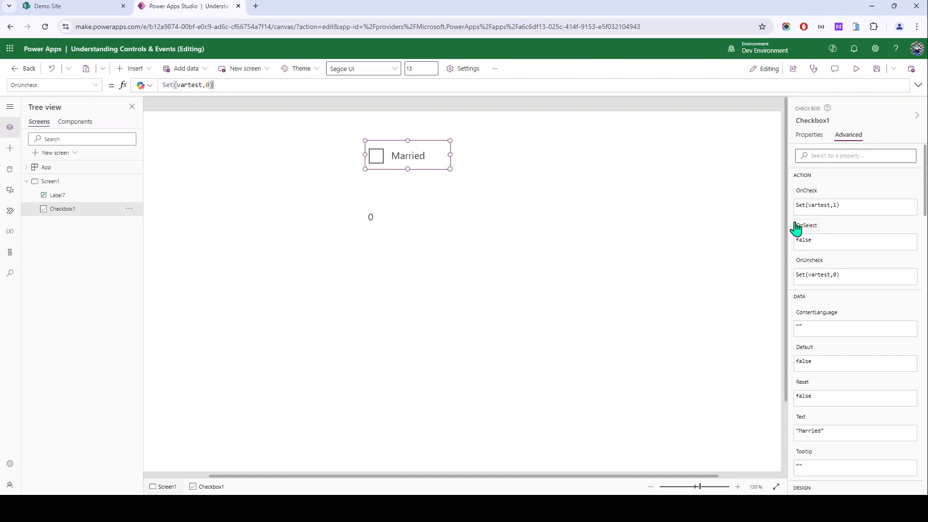
click(415, 248)
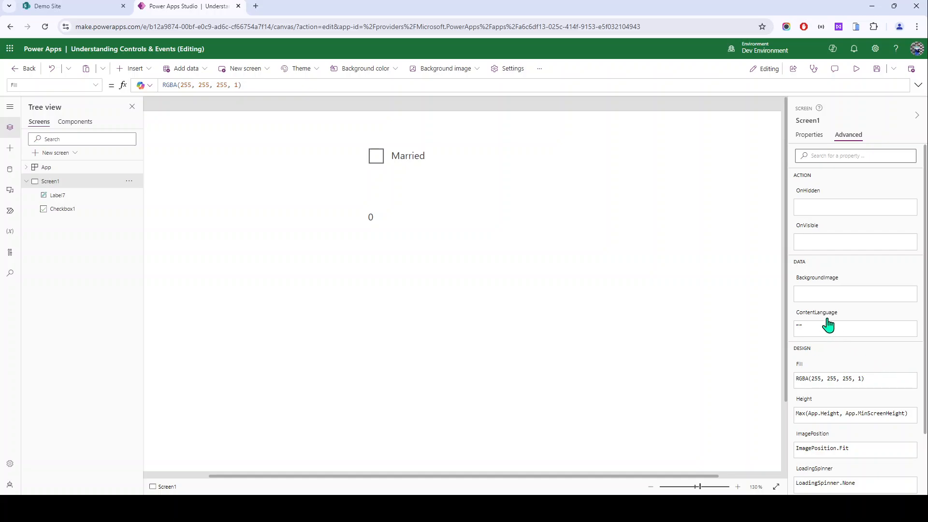
click(389, 161)
scroll(874, 332, down, 5)
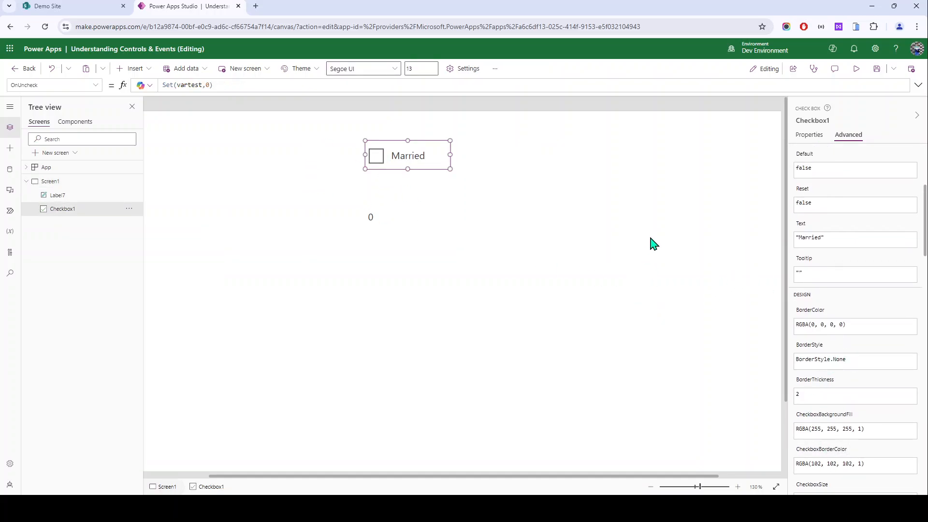
Step: Insert a radio control and test choosing options 1 and 2, leaving 2 selected
click(132, 68)
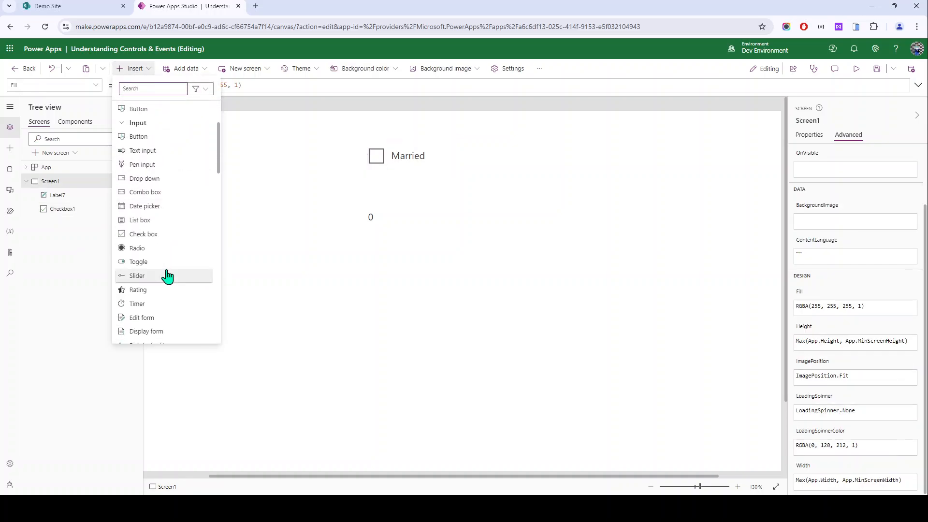
click(554, 206)
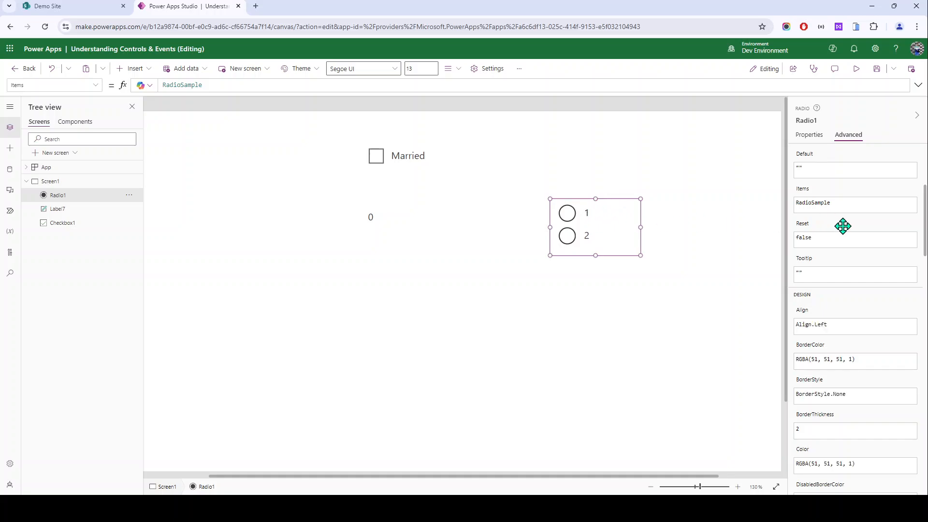
scroll(842, 226, up, 4)
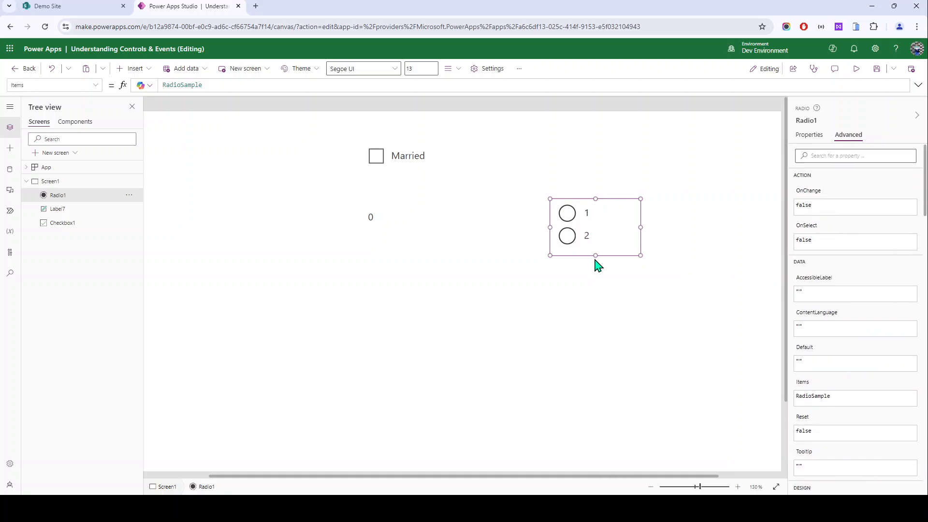
alt+click(568, 214)
alt+click(571, 240)
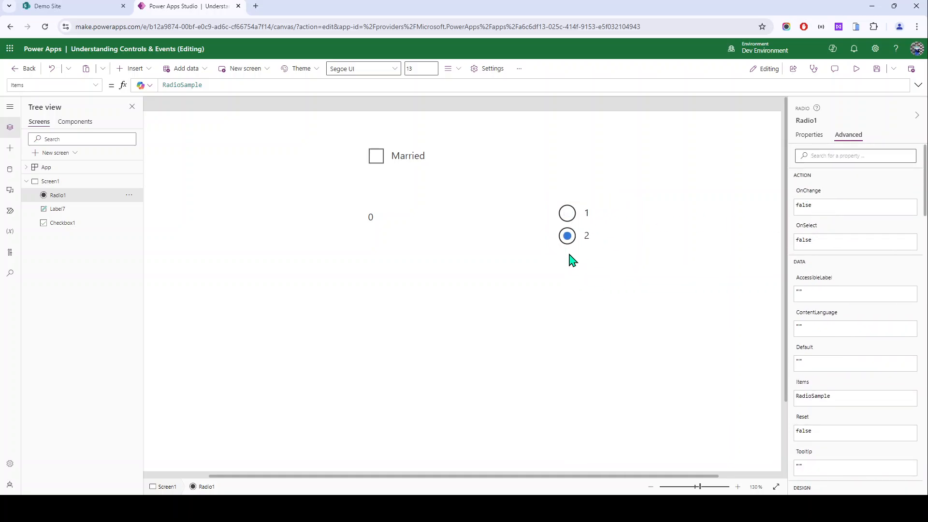
alt+click(570, 218)
alt+click(569, 241)
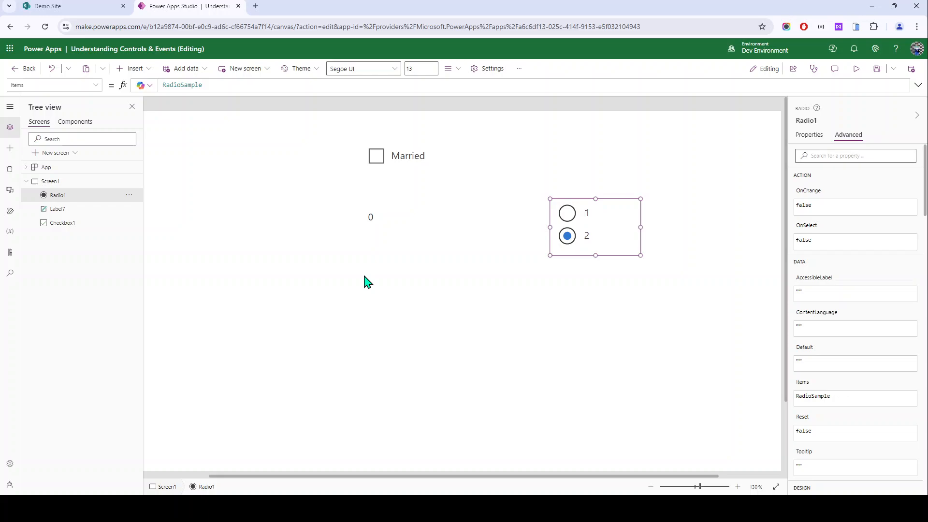
Step: Clear the selection and browse the list of controls to insert
click(380, 164)
click(154, 112)
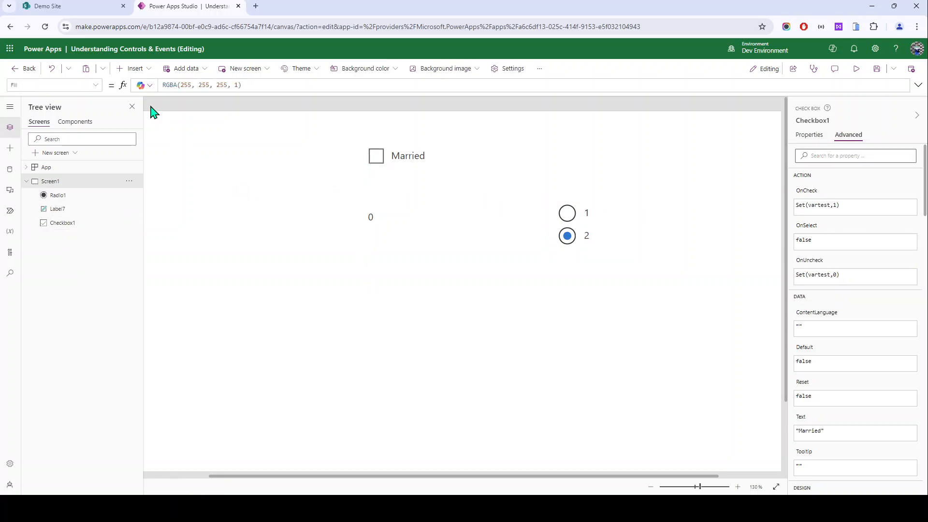
click(134, 70)
scroll(140, 232, down, 5)
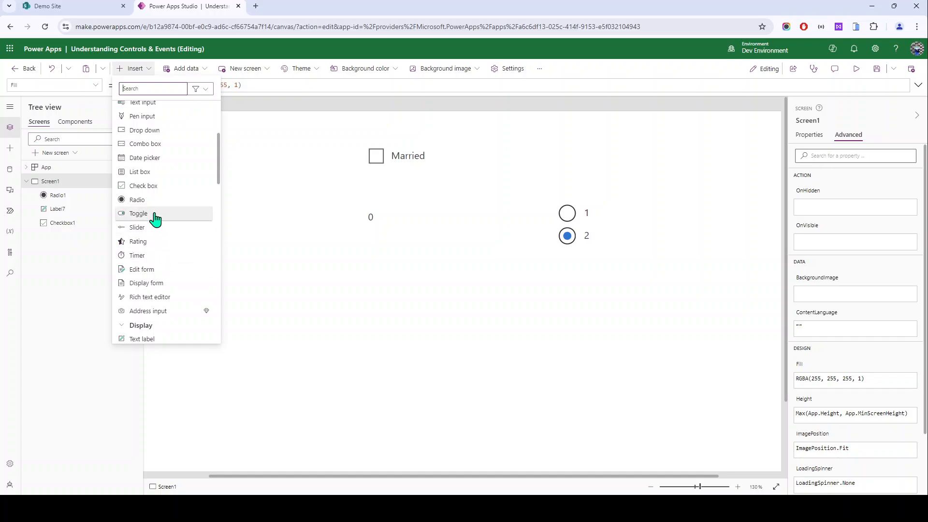
Step: Place a slider on the screen and move it below the 0 label
drag(138, 237, 472, 315)
drag(559, 316, 660, 337)
click(807, 135)
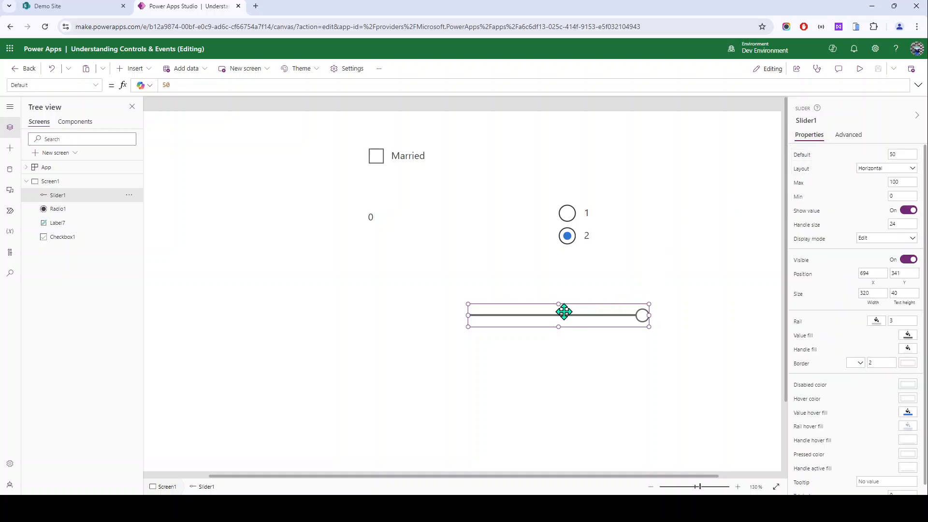
drag(561, 310, 411, 275)
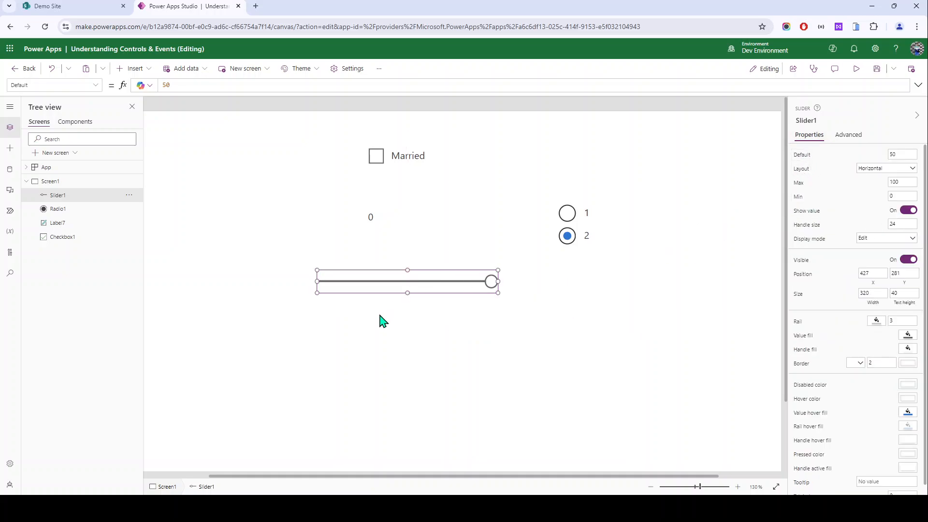
mouse_move(491, 281)
mouse_down()
mouse_move(379, 282)
mouse_move(503, 284)
mouse_move(313, 288)
mouse_move(497, 289)
mouse_up()
Step: Set Slider1's Max to 500, Min to 20 and Default to 250
click(902, 182)
click(908, 194)
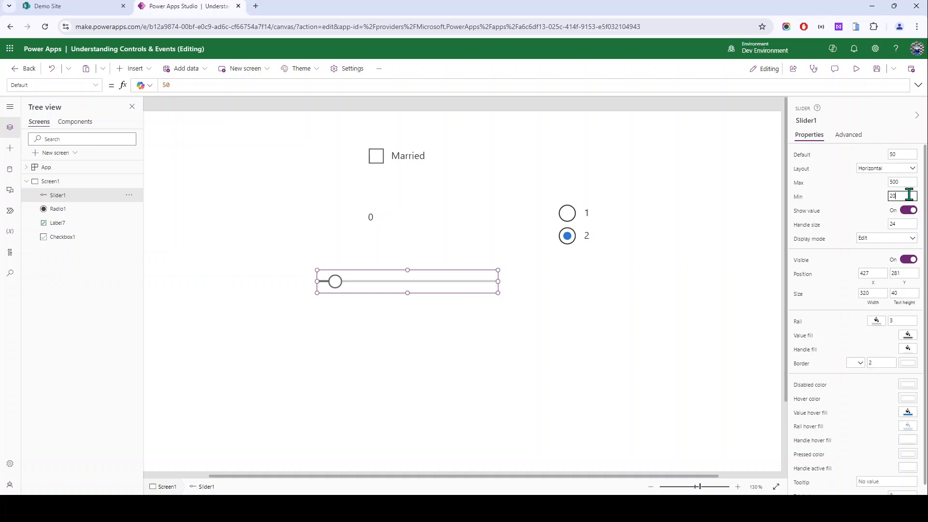
click(382, 305)
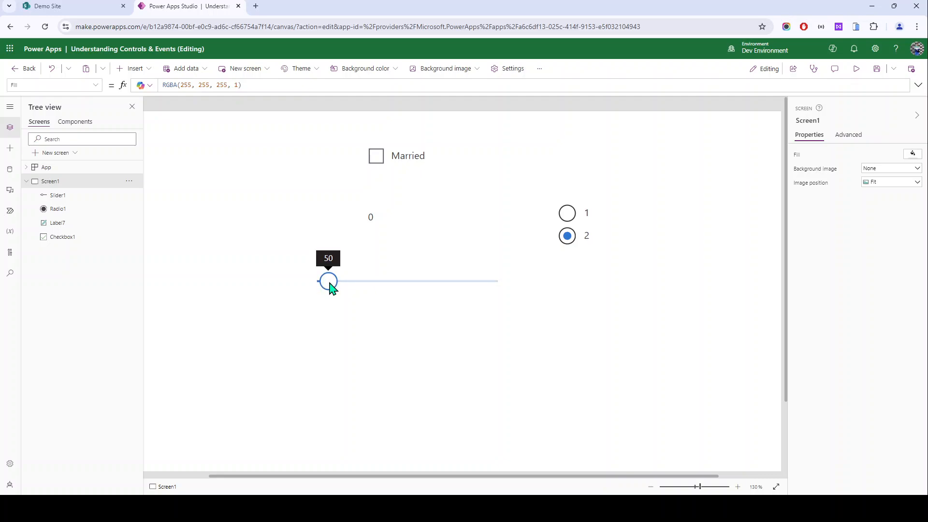
drag(321, 284, 517, 286)
click(437, 285)
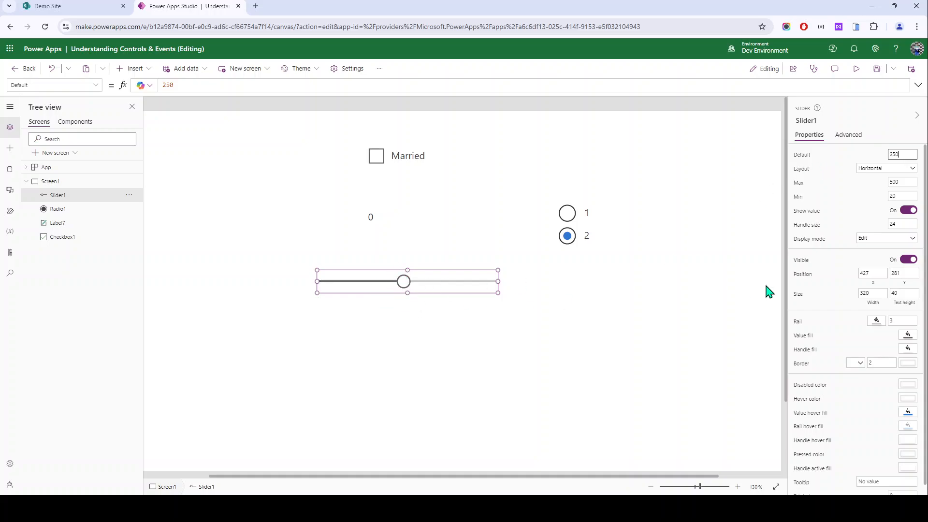
scroll(821, 330, down, 1)
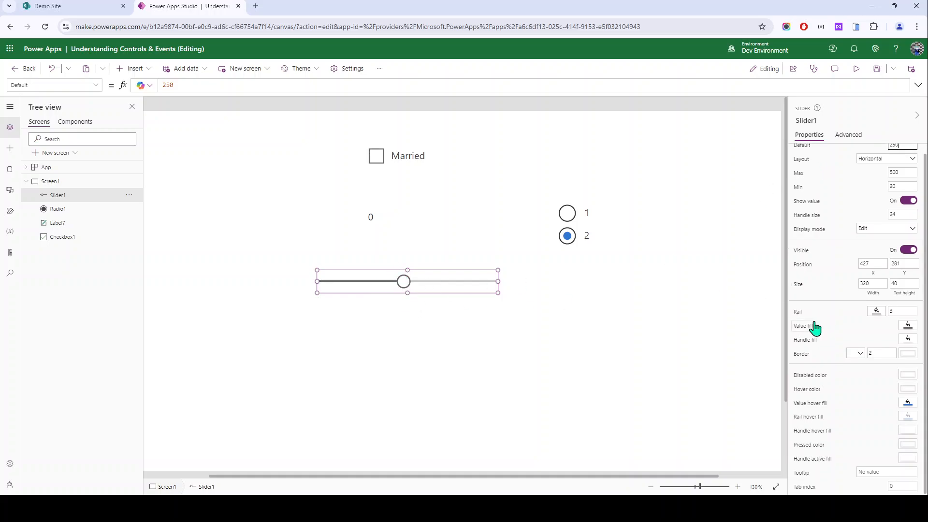
click(309, 395)
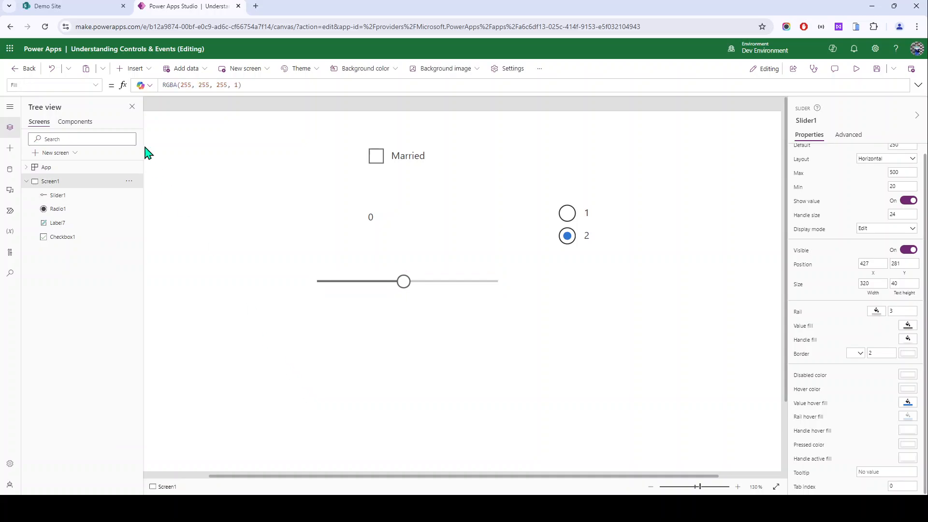
click(332, 279)
Step: Check the slider's properties and move the slider to the upper right of the screen
click(848, 135)
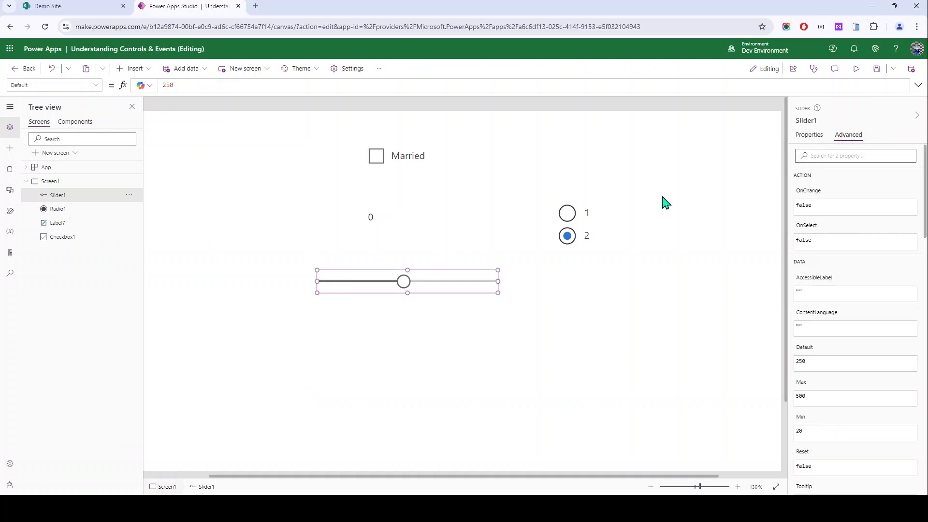
click(128, 68)
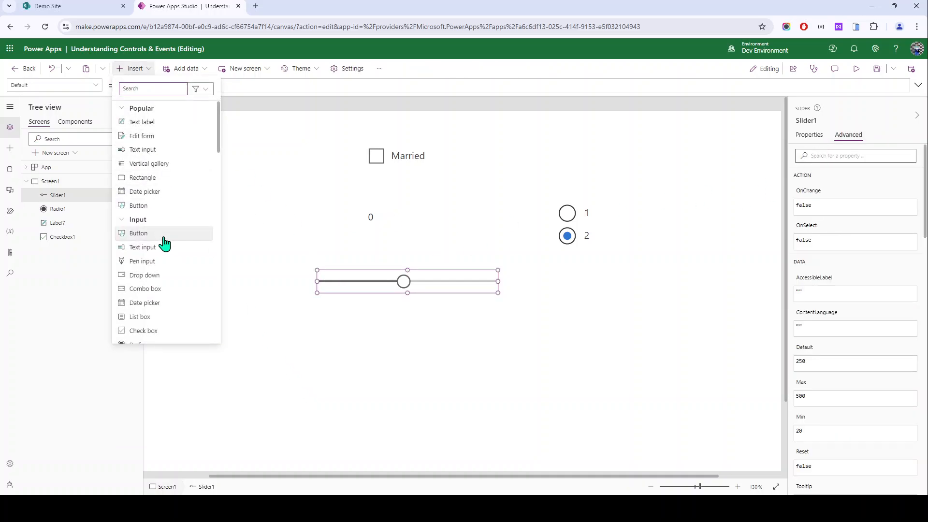
scroll(152, 185, down, 4)
drag(343, 288, 586, 151)
click(167, 179)
Step: Add a pen input below the 0 label and enlarge its drawing area
click(131, 68)
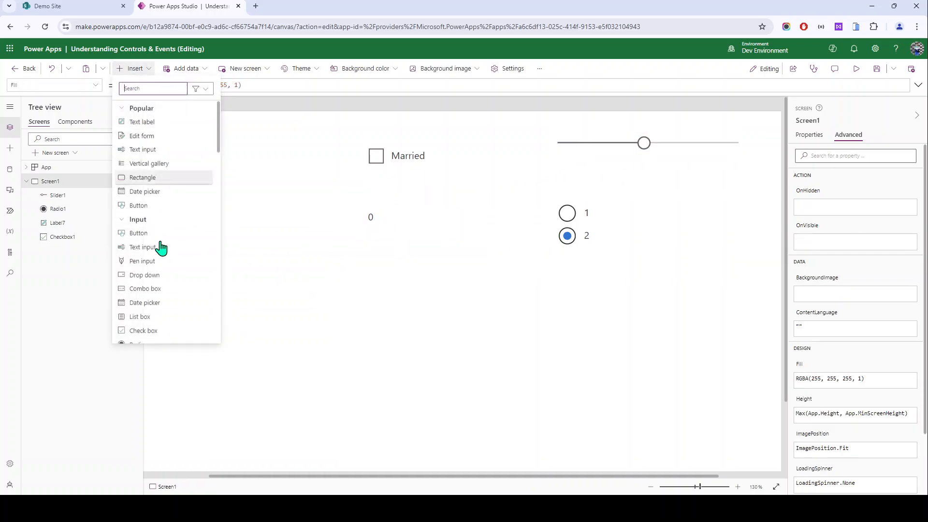
click(155, 262)
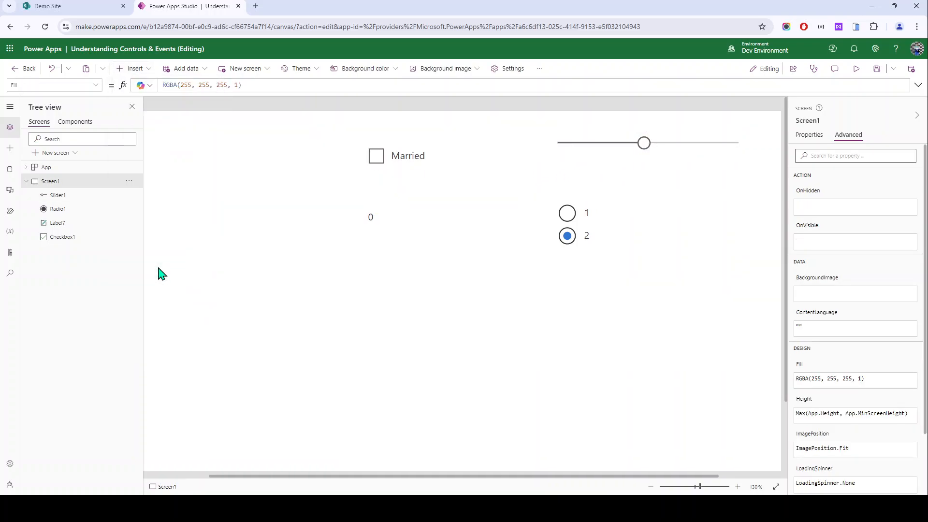
drag(249, 209, 463, 345)
drag(312, 395, 256, 453)
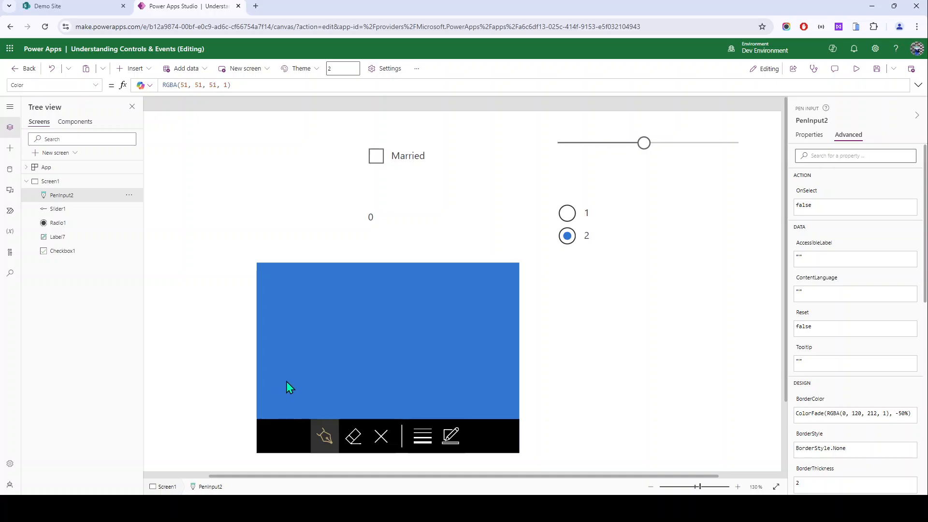
Step: Draw several test ink strokes in the pen input
drag(296, 372, 289, 390)
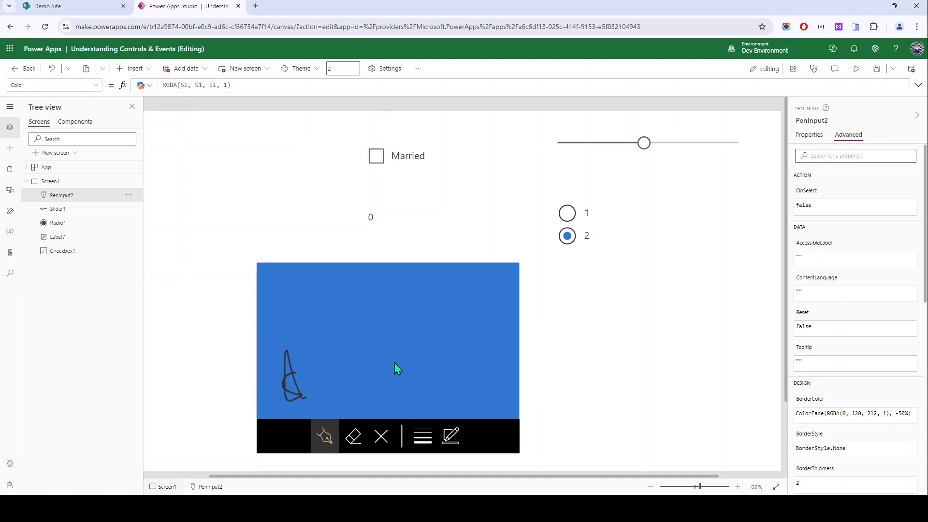
mouse_move(315, 355)
mouse_down()
mouse_move(328, 373)
mouse_move(358, 333)
mouse_up()
drag(341, 375, 488, 303)
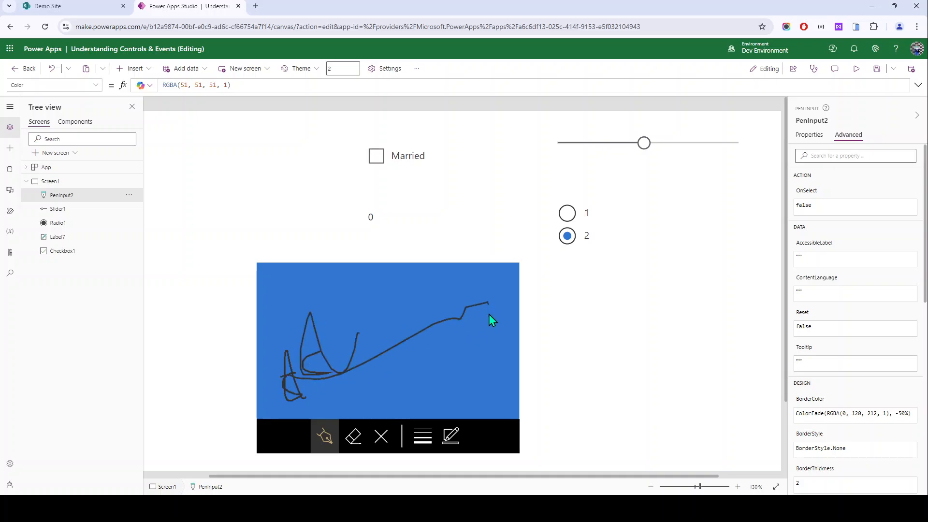
drag(450, 340, 313, 416)
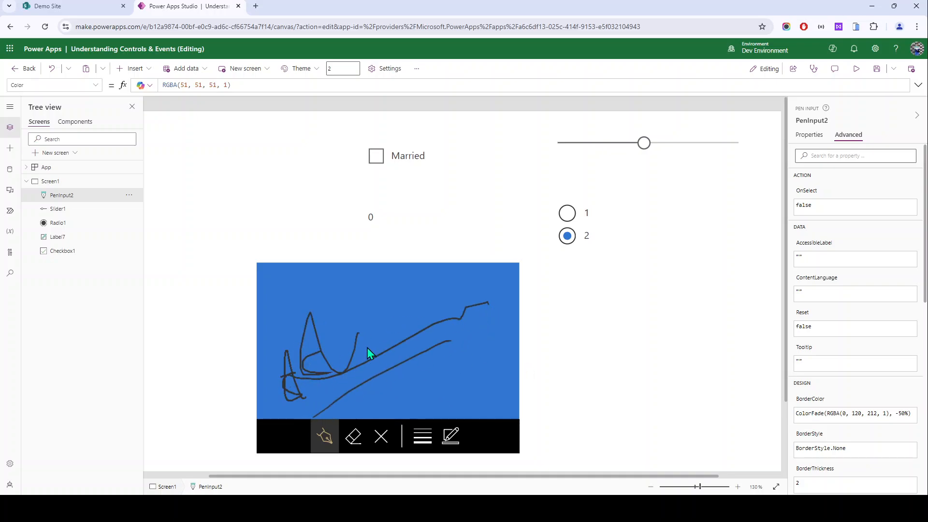
Step: Move and shrink the pen input, sketch in it again, then delete it
click(369, 334)
drag(375, 312, 463, 299)
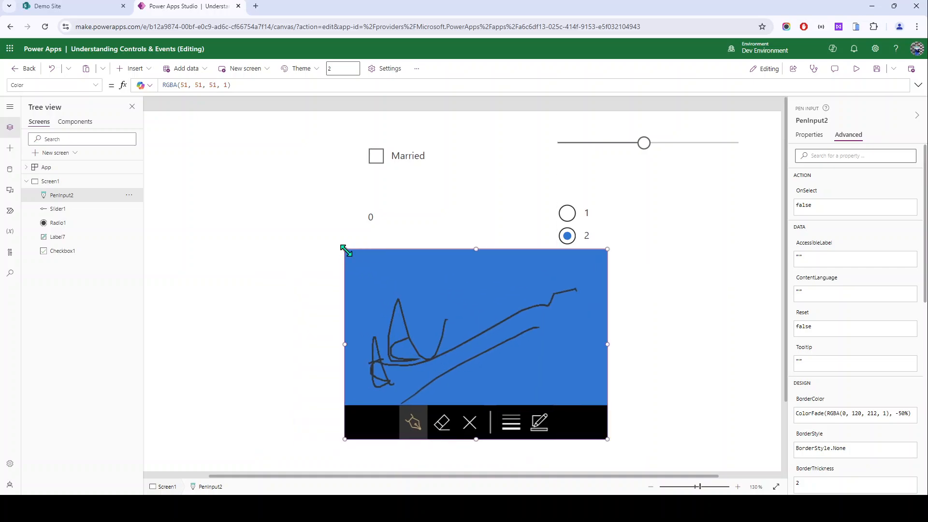
drag(346, 250, 394, 273)
drag(449, 365, 493, 320)
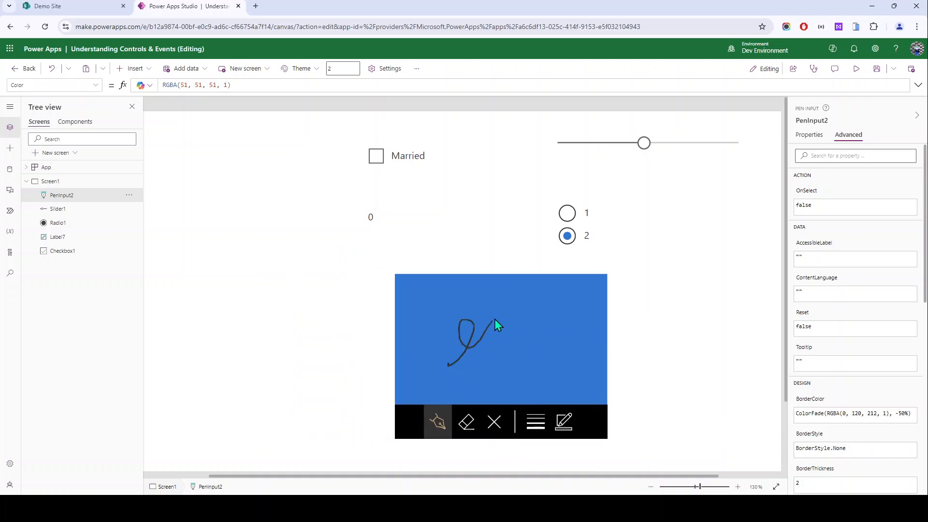
click(492, 379)
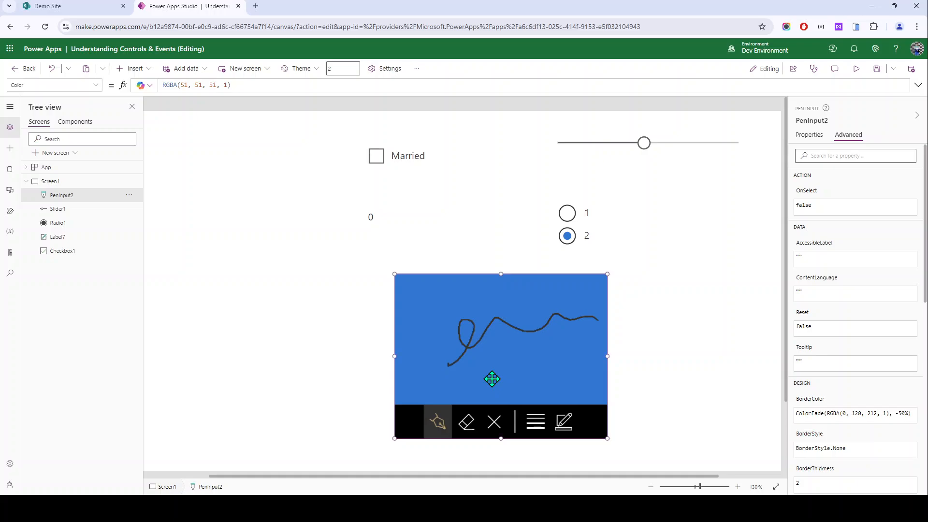
key(Delete)
Step: Browse the list of insertable controls without adding any
click(137, 68)
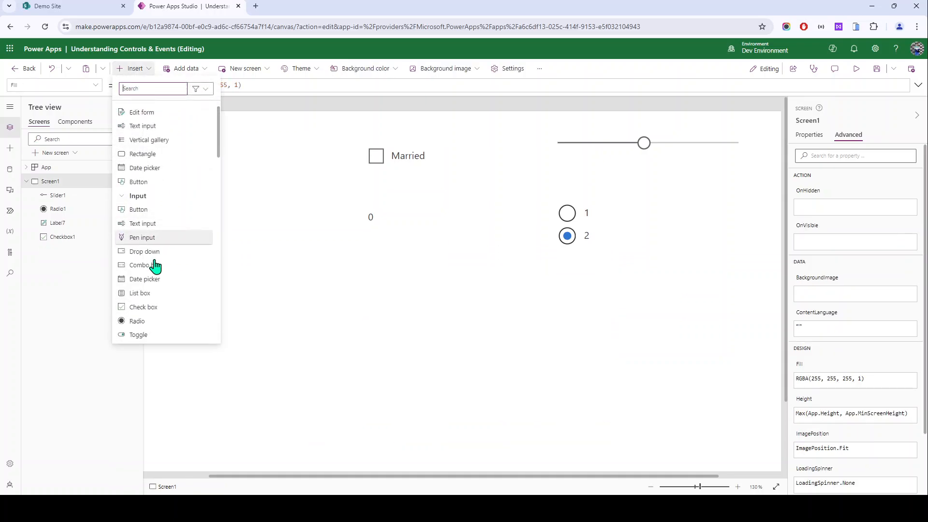
scroll(155, 265, down, 3)
scroll(160, 268, up, 5)
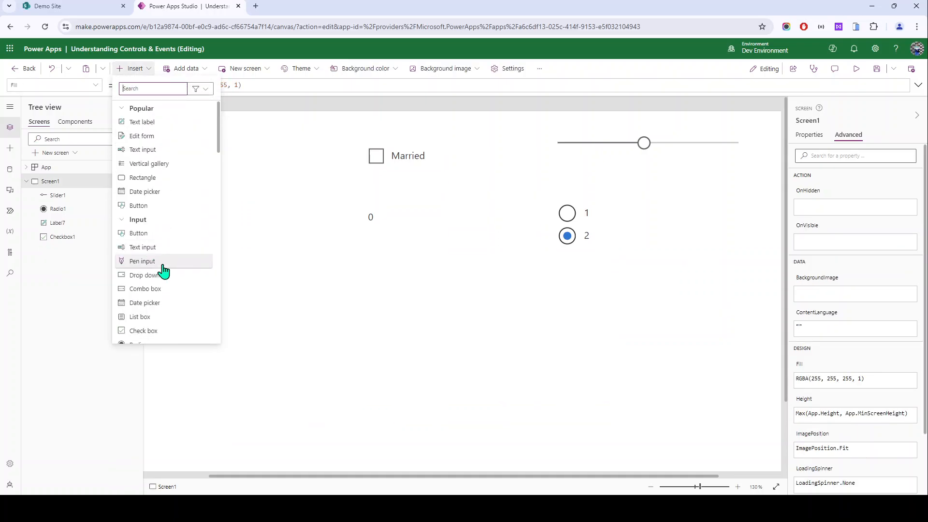
scroll(155, 275, down, 3)
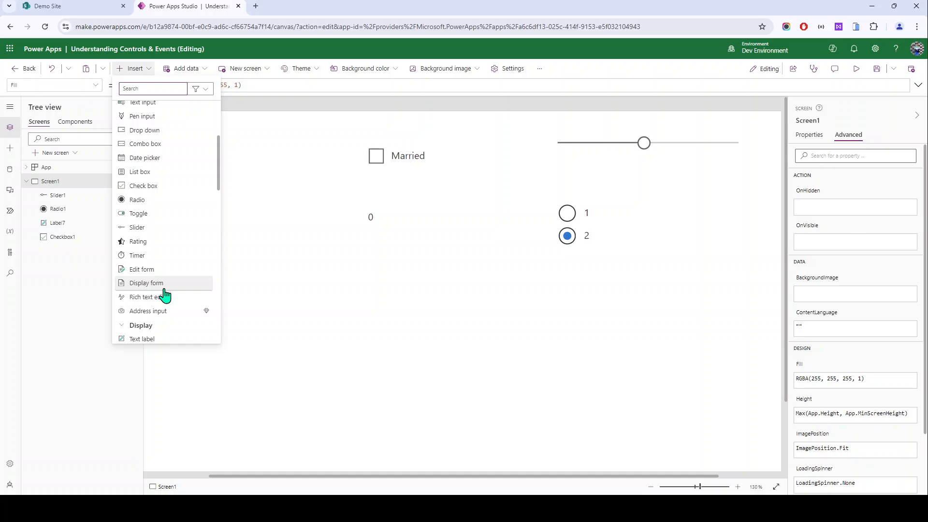
click(280, 260)
click(135, 68)
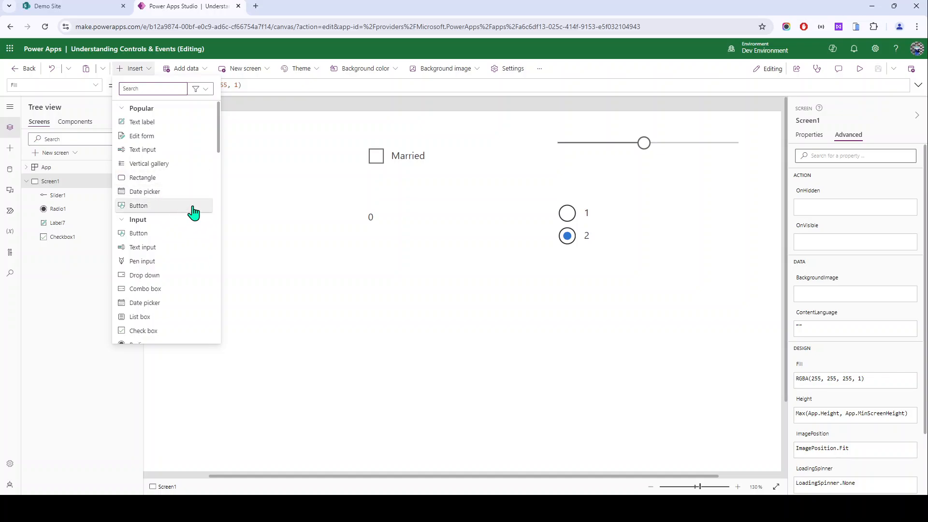
scroll(194, 212, down, 2)
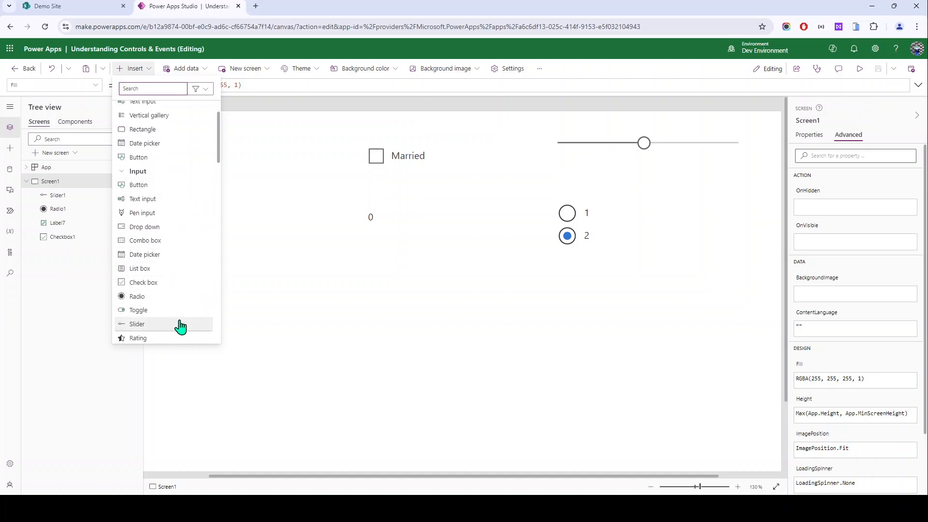
click(449, 281)
Step: Delete all four controls on Screen1 and show the Employee Database data source
key(ctrl+a)
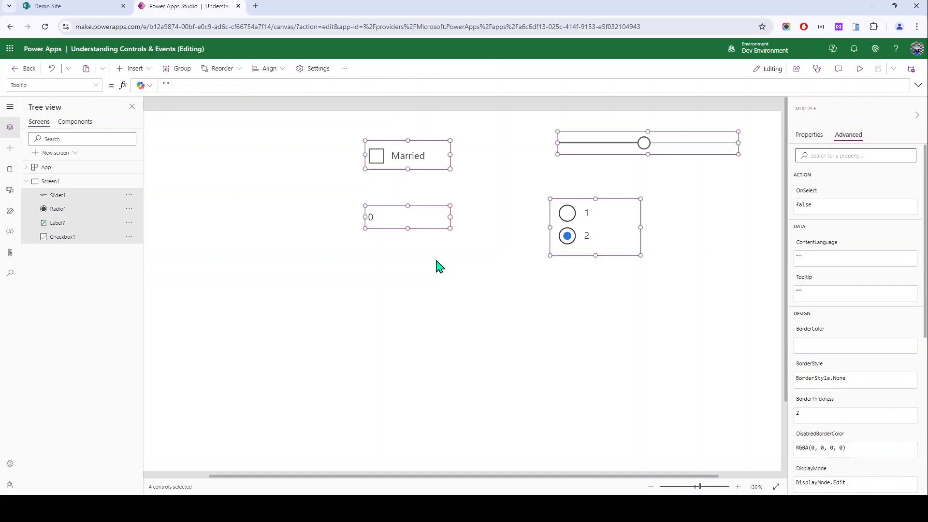
key(Delete)
click(9, 169)
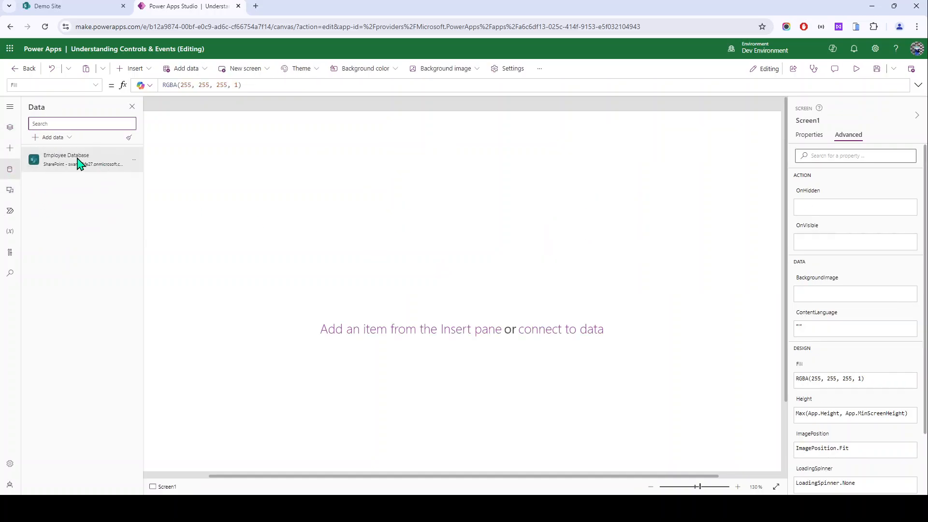
Step: Search the insert list for 'form', add an Edit form, and bind it to Employee Database
mouse_move(101, 172)
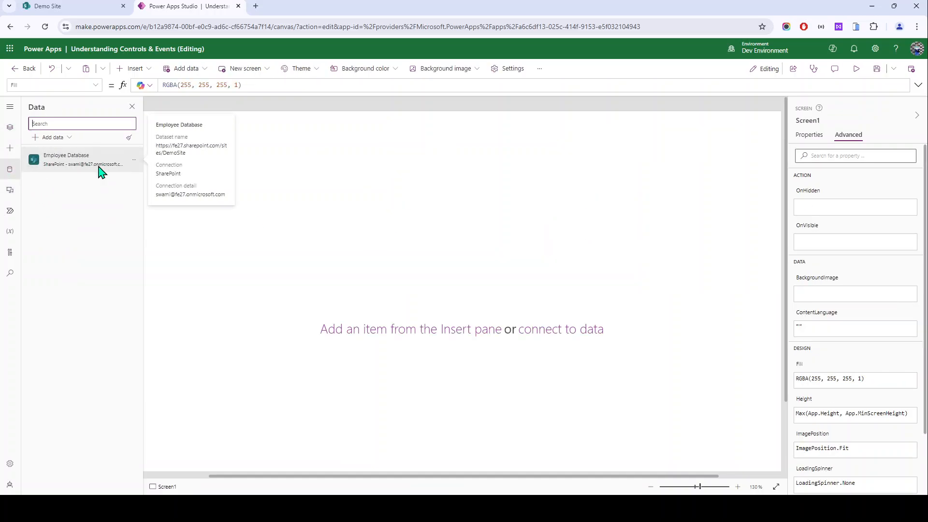
click(136, 68)
text(da)
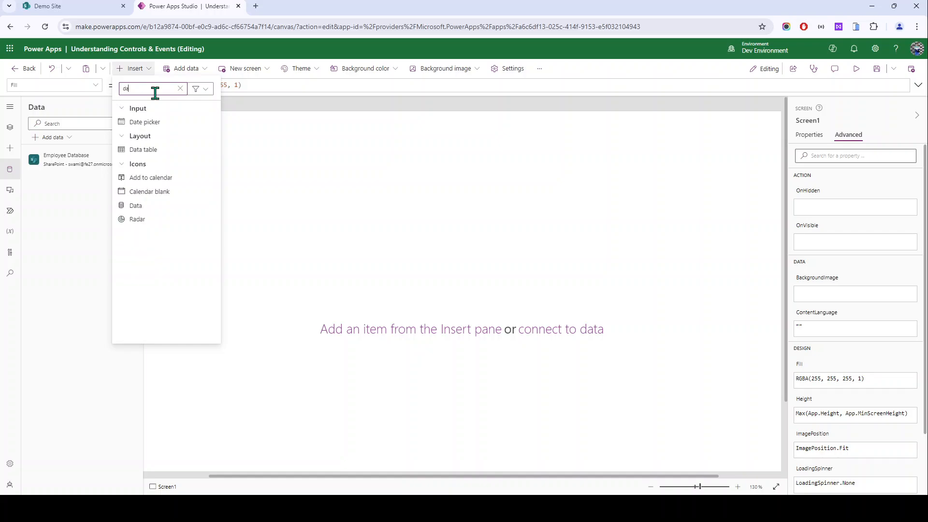
key(BackSpace)
key(BackSpace)
text(for)
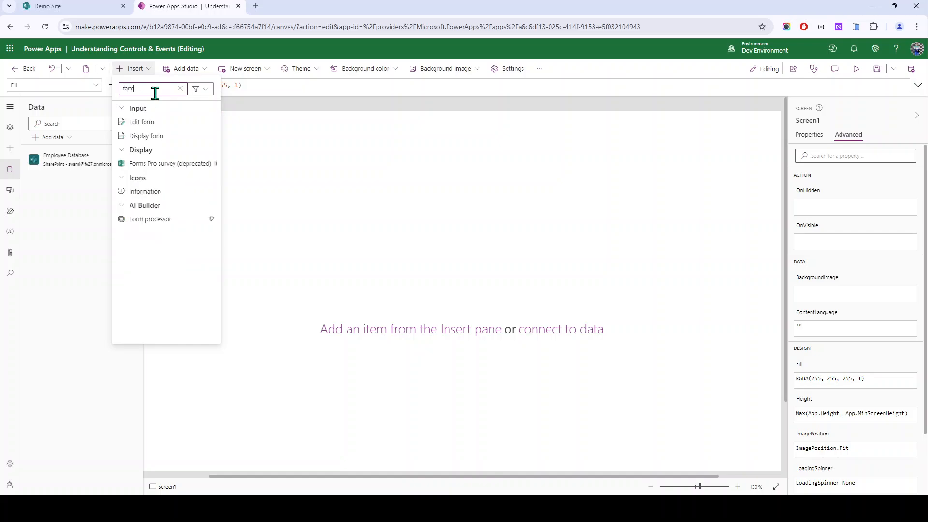
text(m)
click(178, 124)
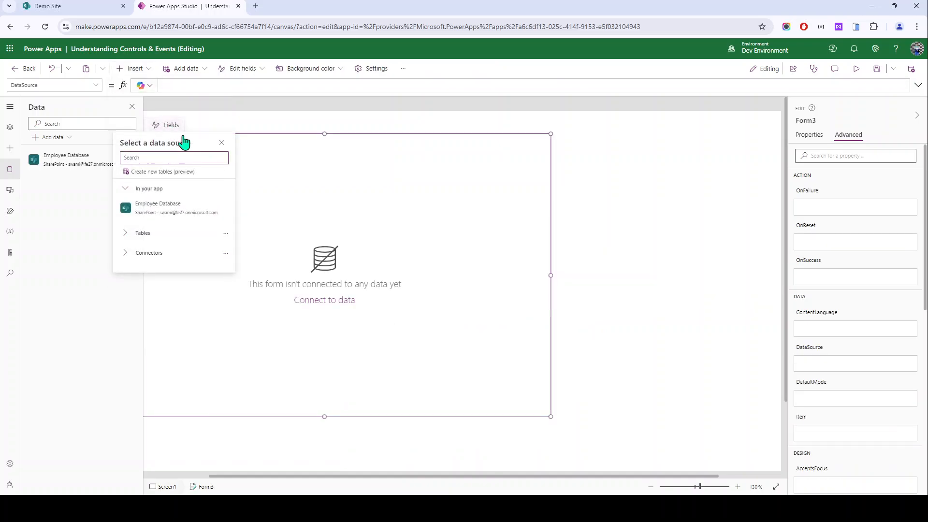
click(169, 209)
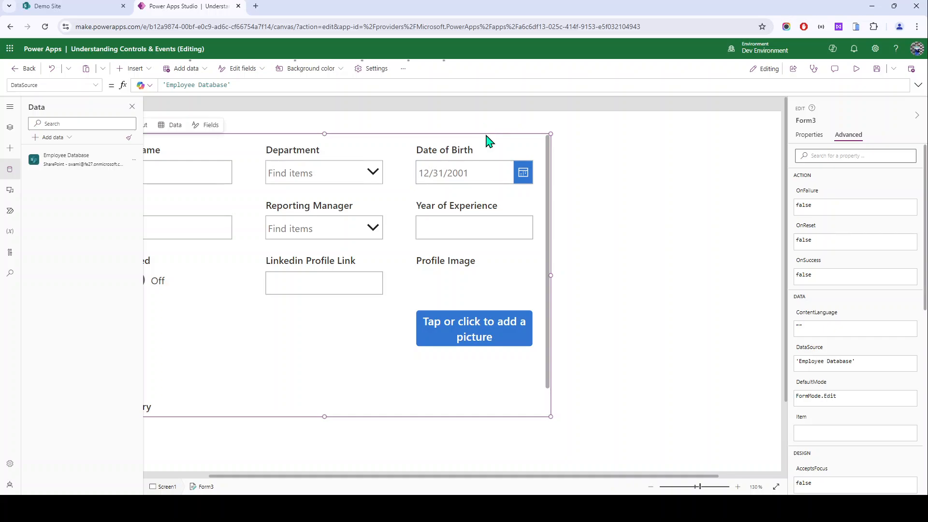
Step: Select the Date of Birth and Year of Experience cards, then preview the app and exit
click(519, 140)
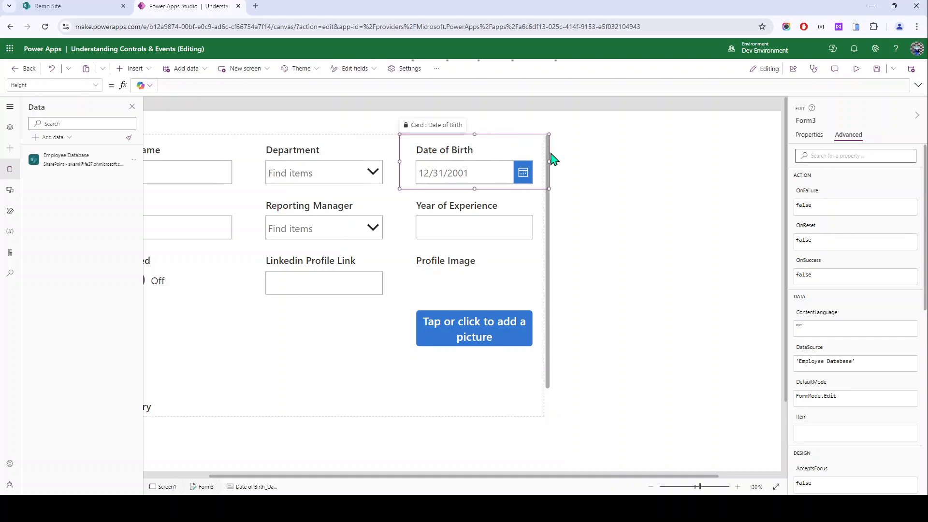
click(547, 203)
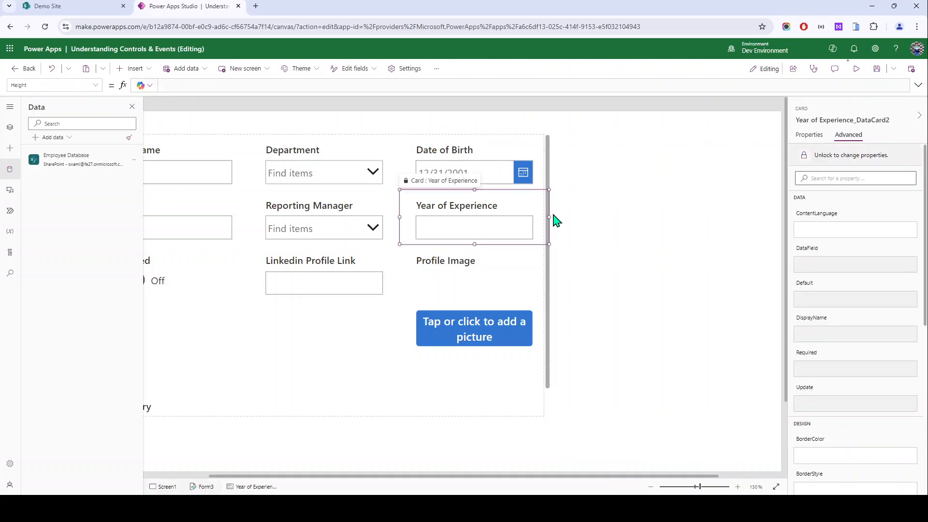
click(856, 69)
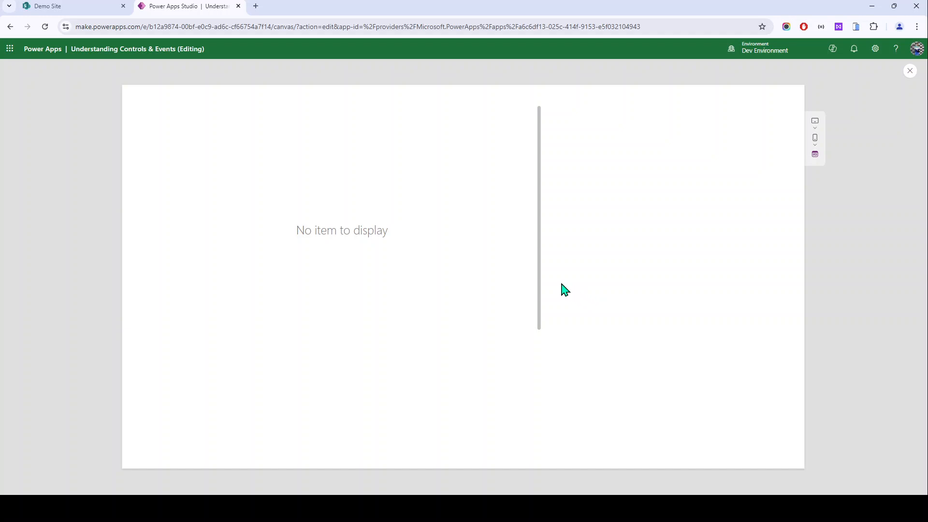
key(Escape)
Step: Move the employee form right and down so all its fields show
click(296, 335)
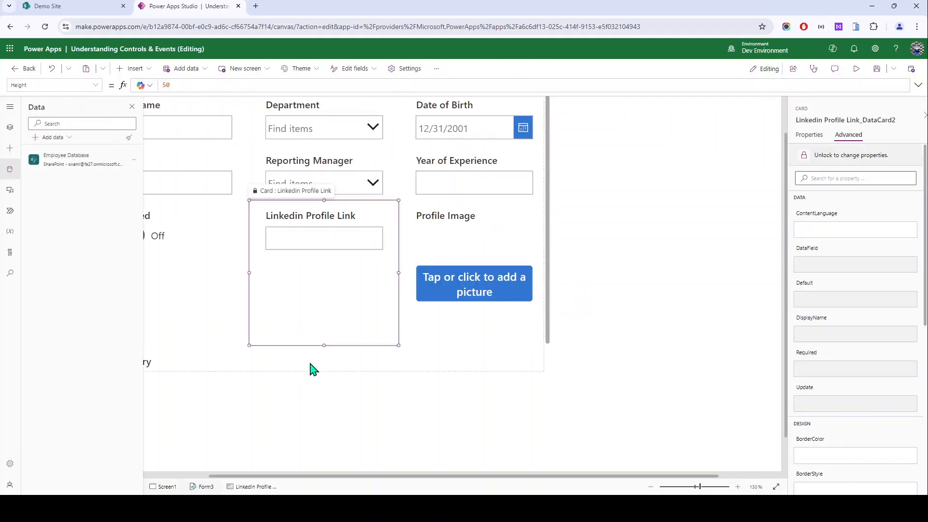
click(307, 370)
drag(305, 373, 471, 407)
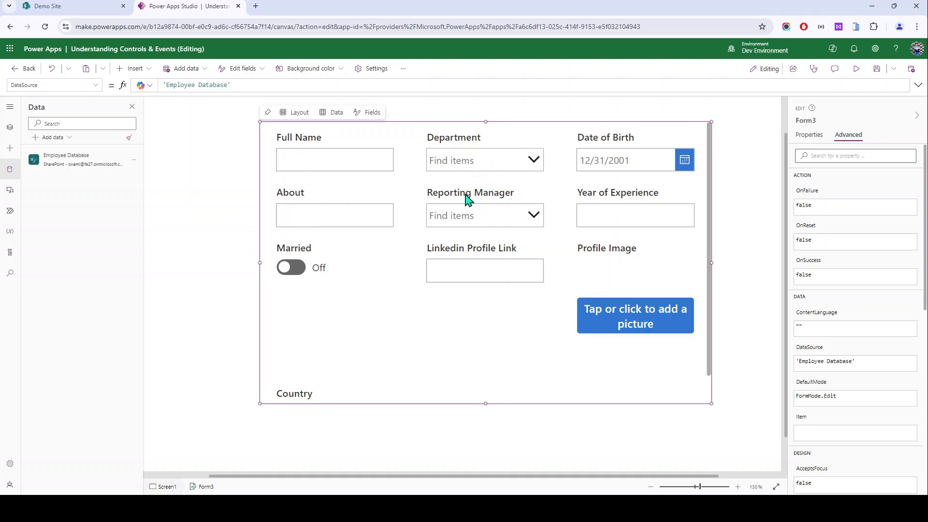
click(195, 228)
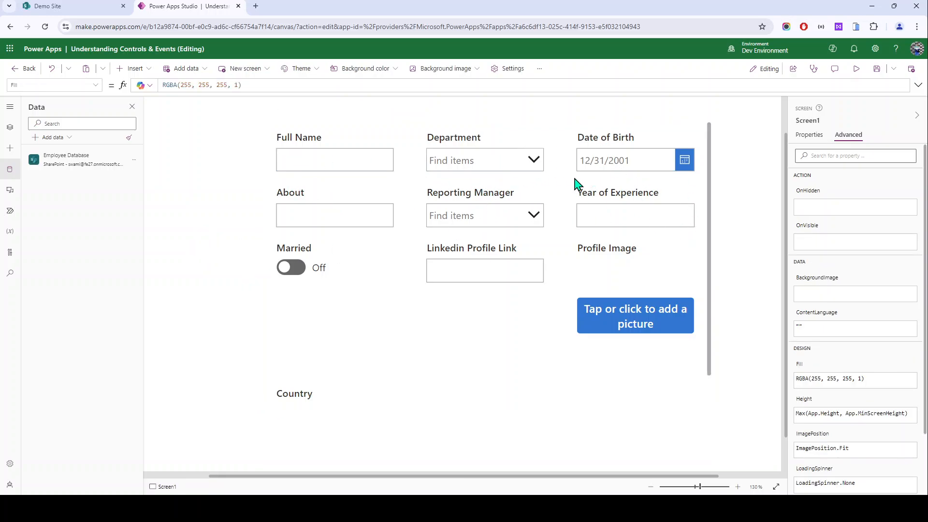
Step: Test the Married toggle and inspect its card, label, error message and events
scroll(488, 206, down, 2)
scroll(364, 305, up, 3)
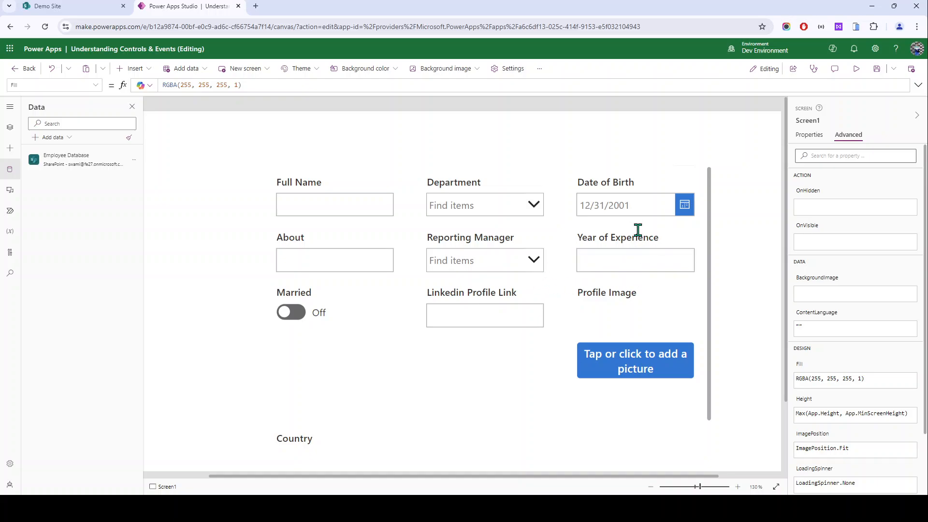
double_click(279, 292)
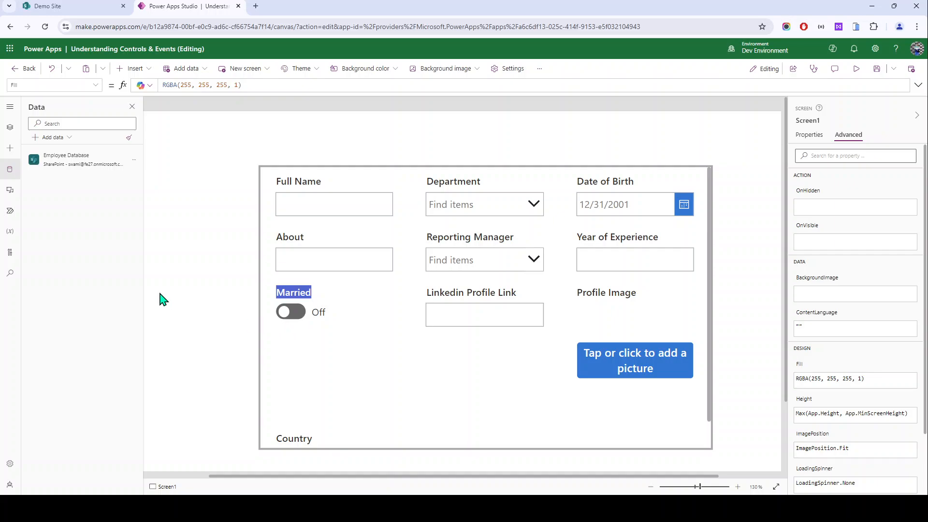
click(297, 321)
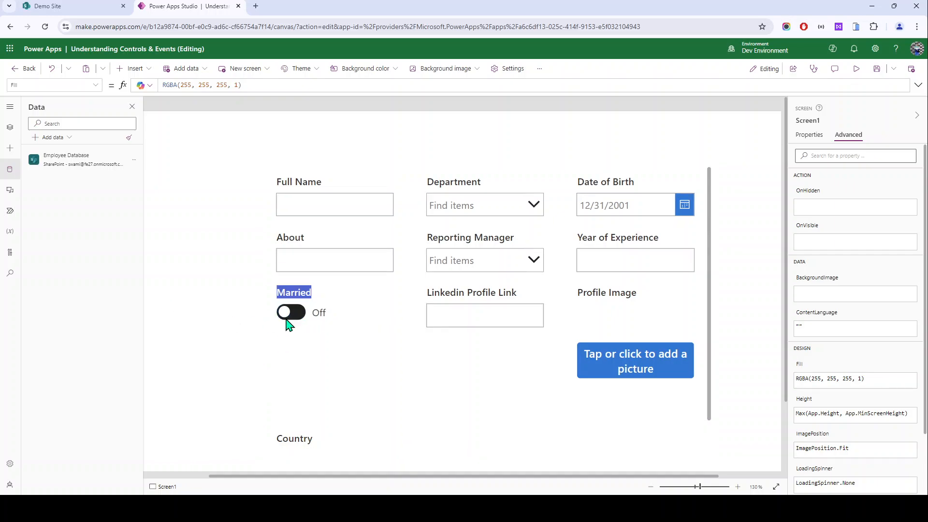
click(298, 324)
click(296, 326)
click(290, 298)
click(295, 294)
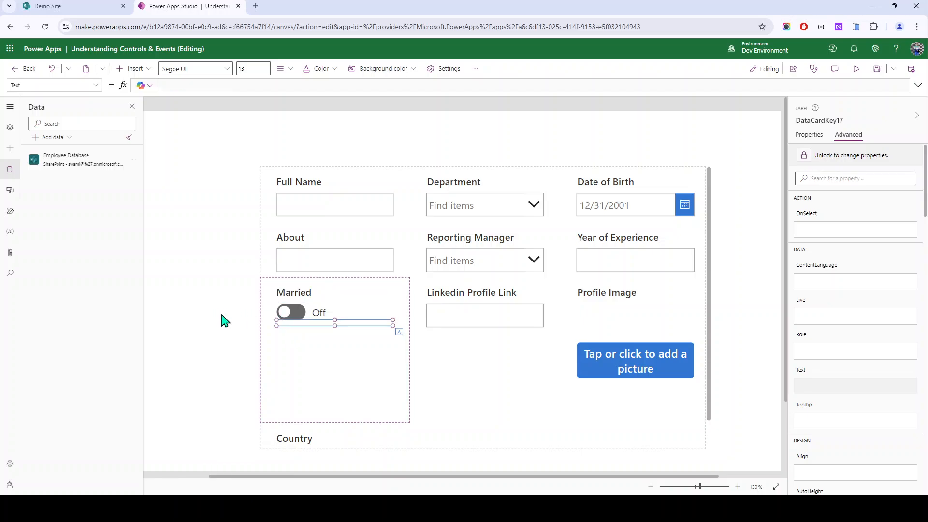
click(286, 323)
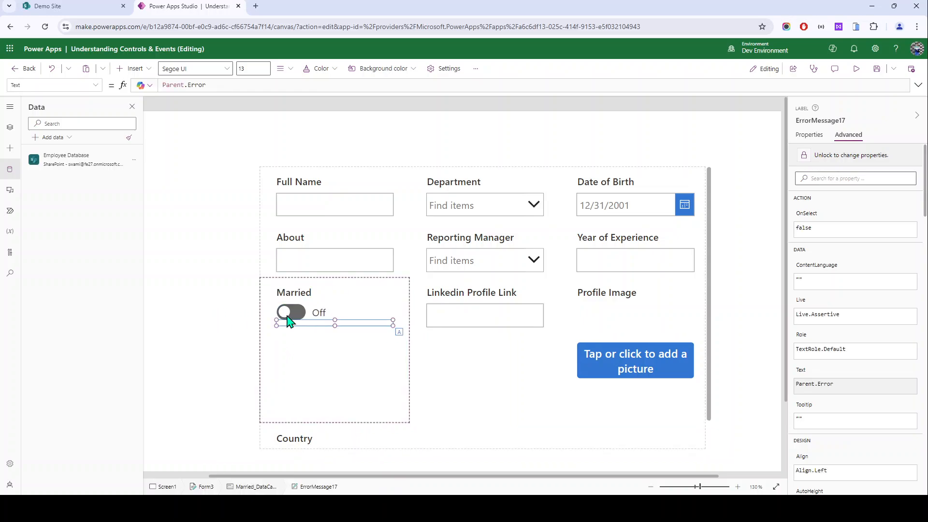
click(312, 320)
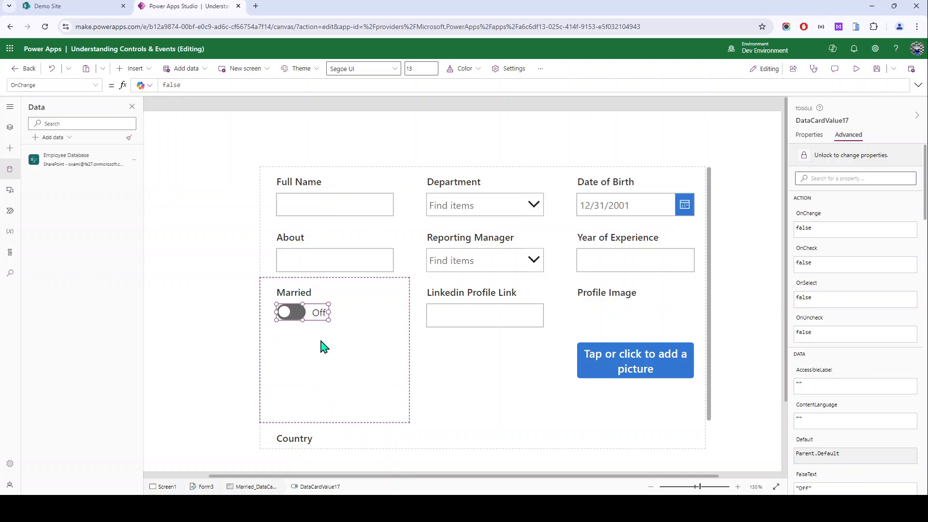
scroll(635, 299, down, 3)
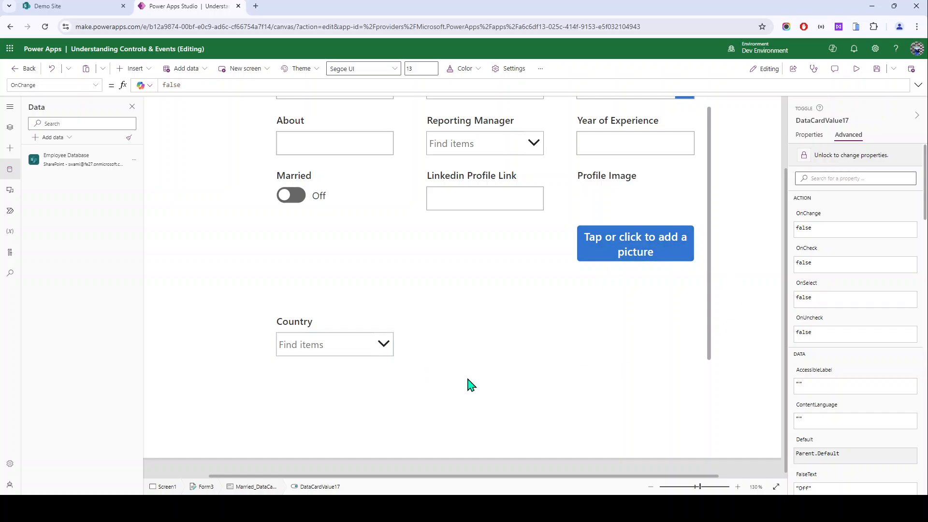
scroll(356, 363, up, 3)
Step: Remove the Linkedin Profile Link card from the form
click(333, 387)
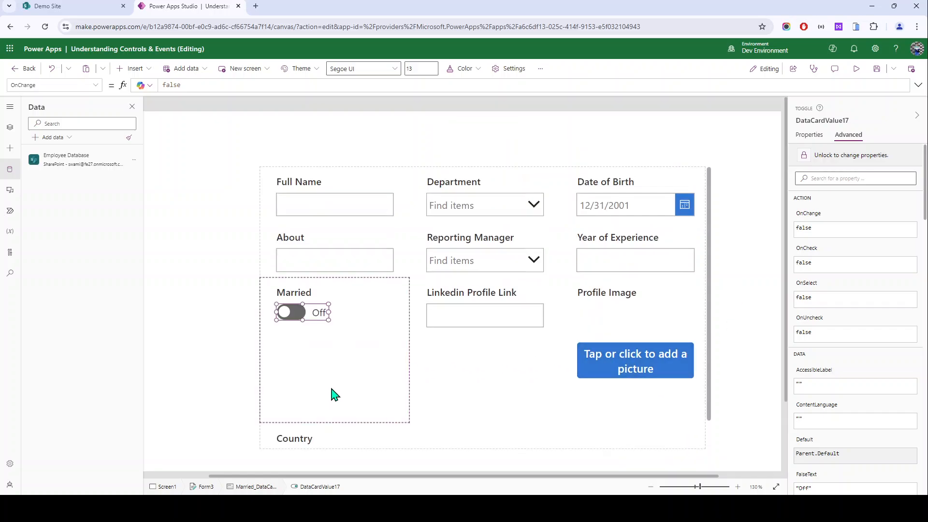
click(500, 406)
key(Delete)
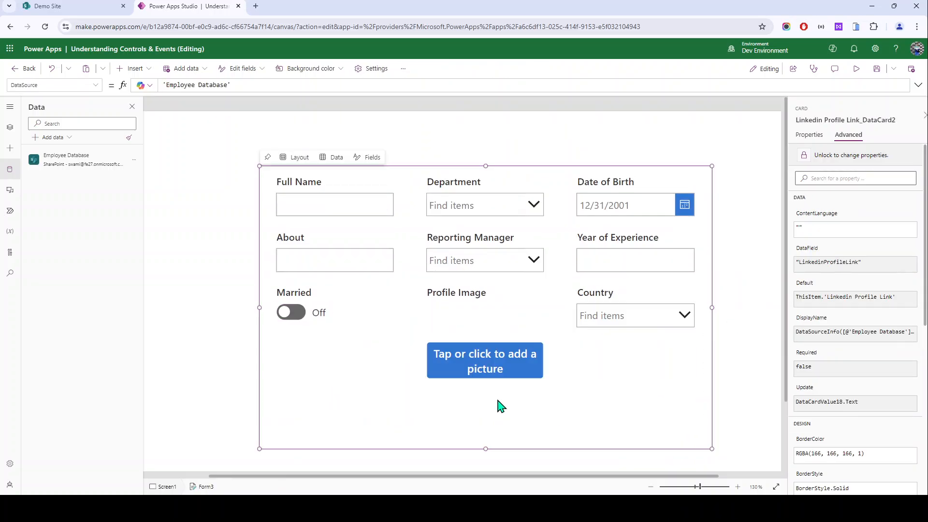
click(186, 196)
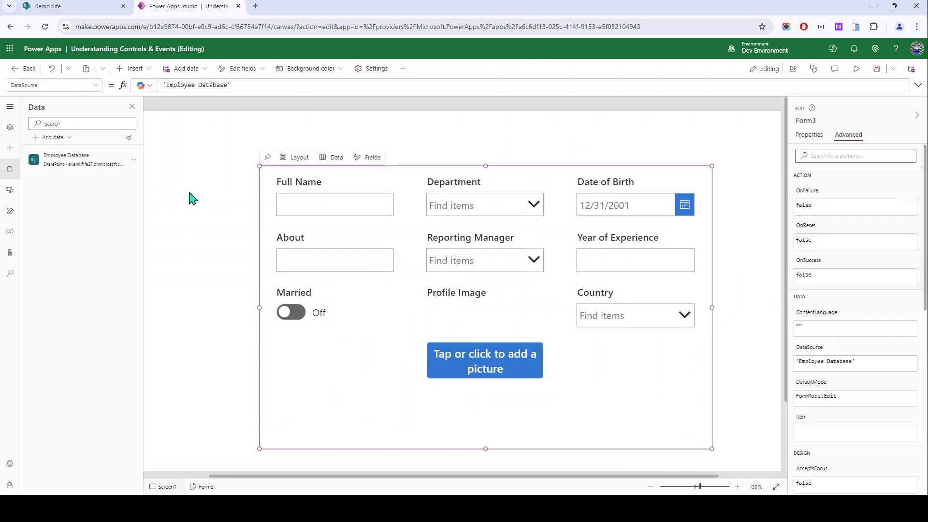
Step: Delete the entire Form3 edit form from the screen
click(288, 209)
click(366, 421)
click(434, 442)
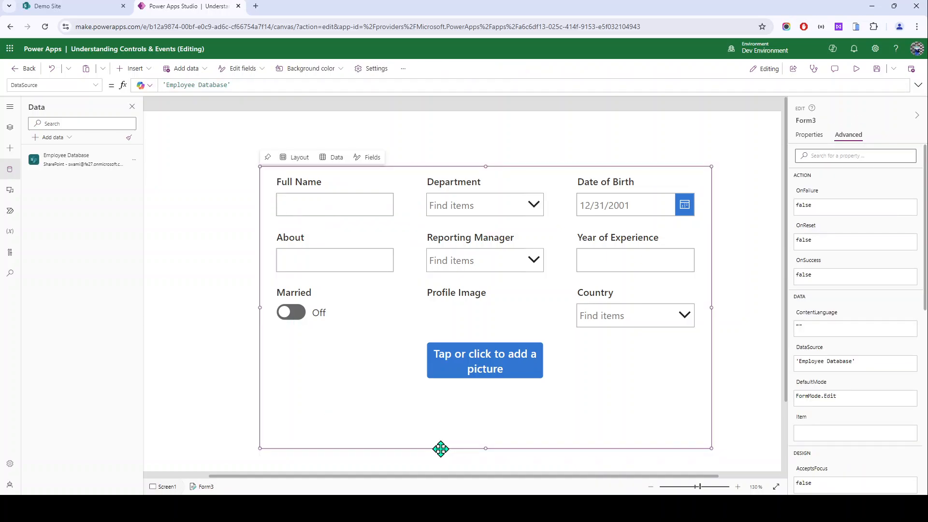
key(Delete)
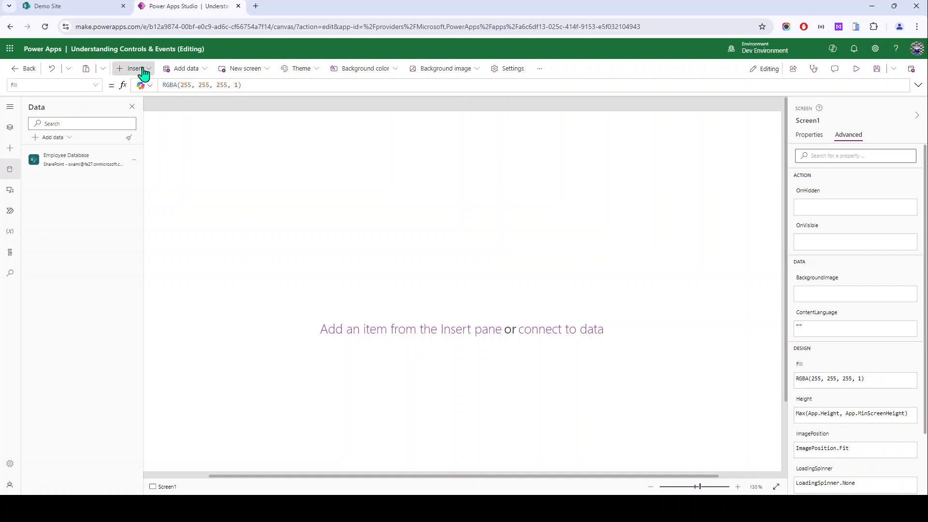
Step: Add a button and move it near the screen's top-left
click(140, 69)
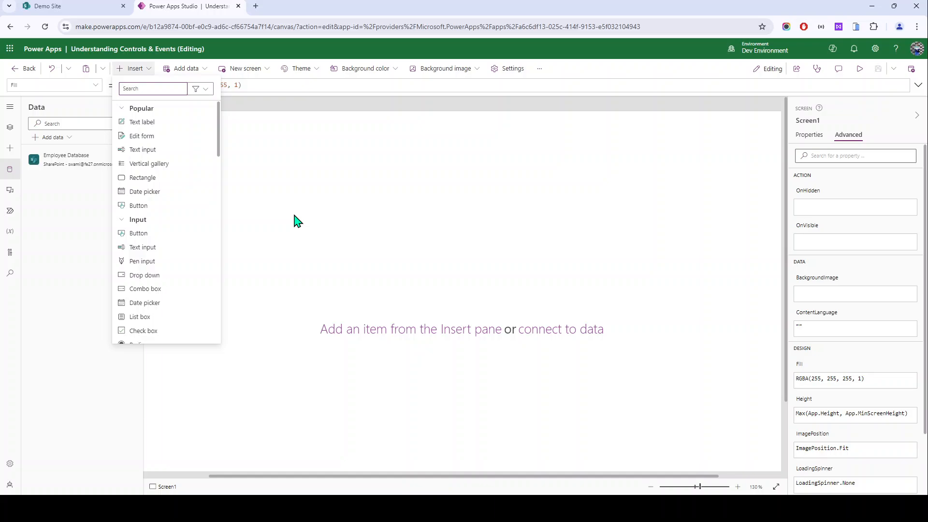
click(164, 207)
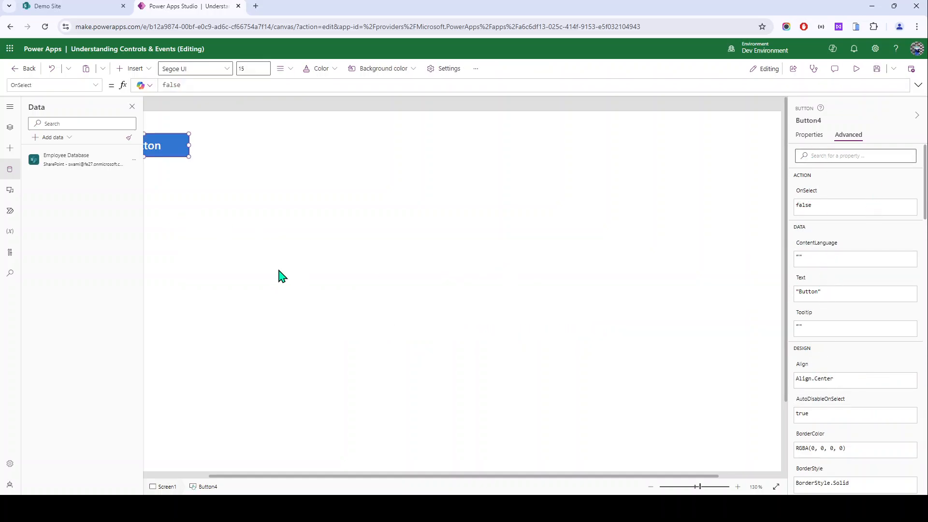
drag(151, 145, 264, 148)
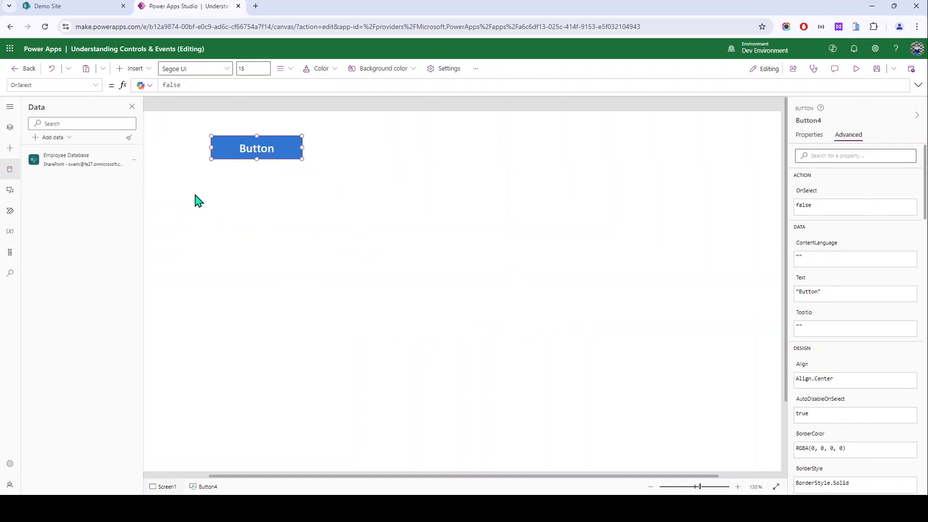
click(187, 124)
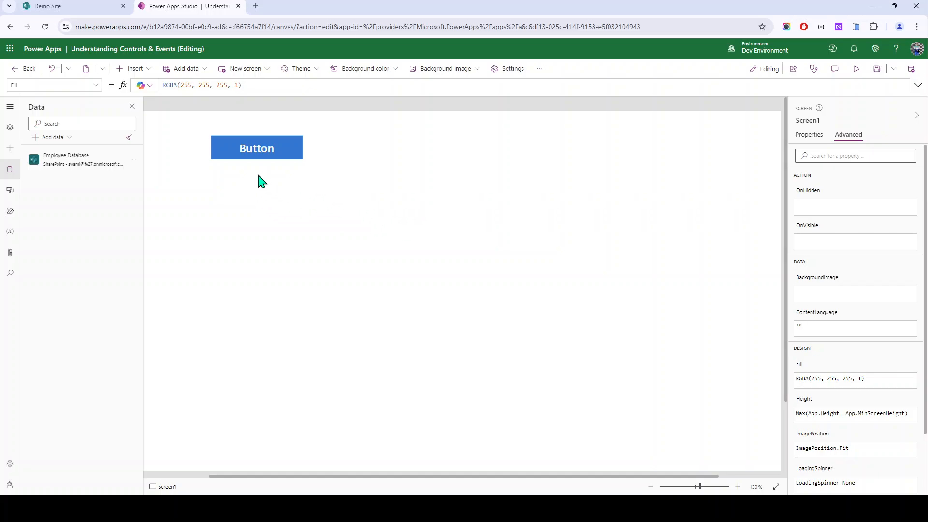
Step: Review the button's text, position 240, 44 and size in its properties
click(255, 157)
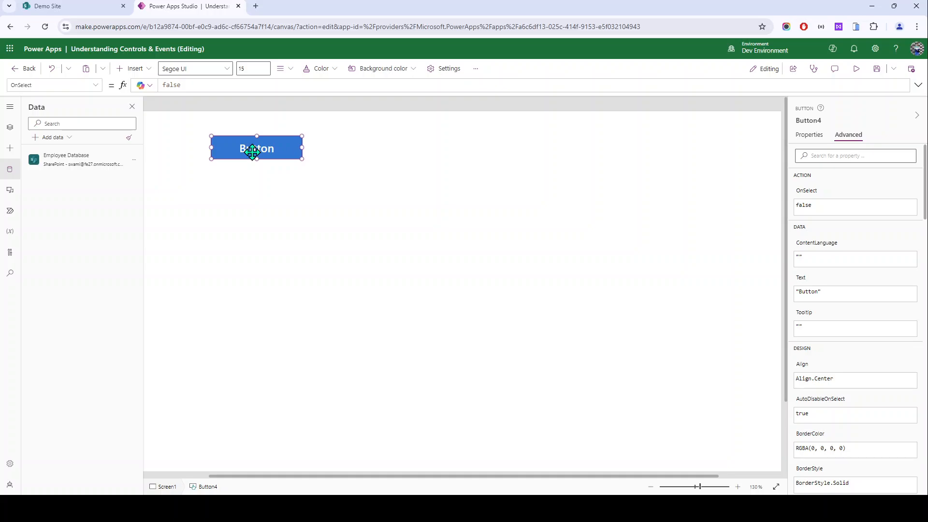
click(809, 136)
scroll(830, 281, down, 1)
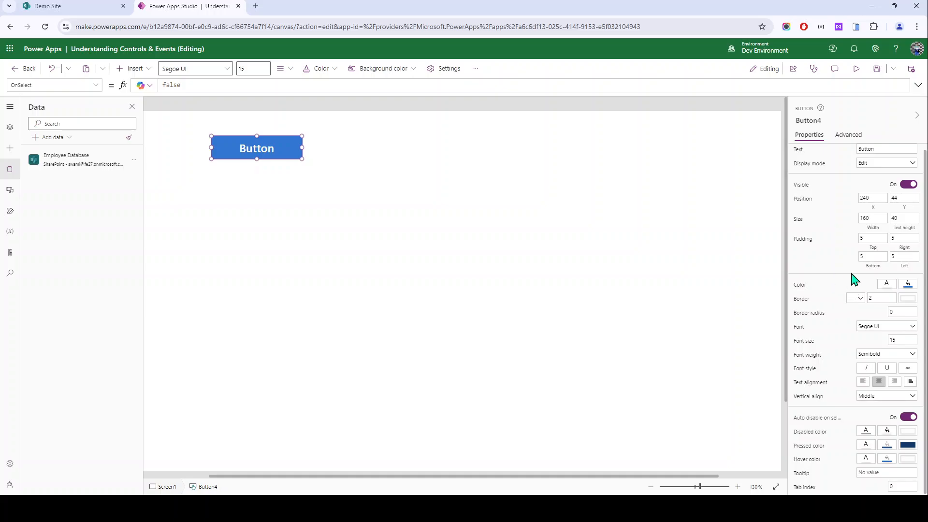
scroll(818, 198, up, 1)
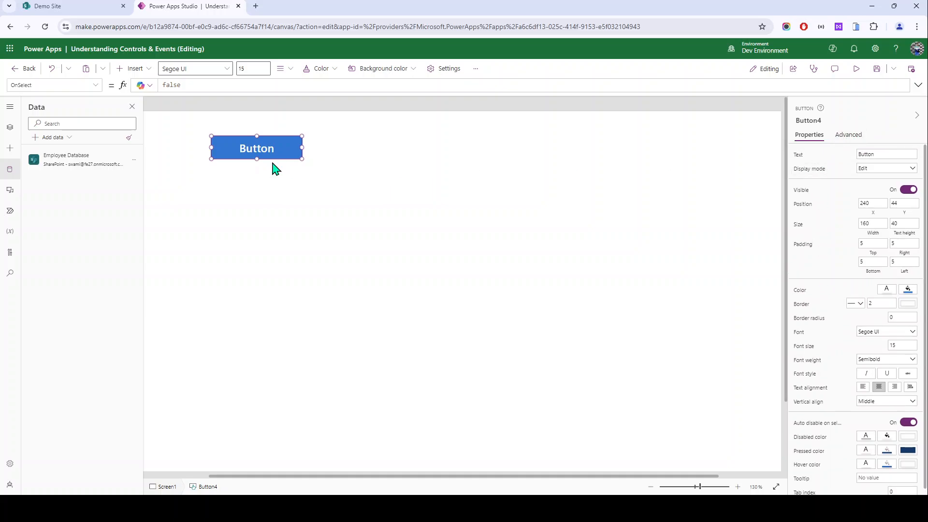
scroll(838, 331, down, 1)
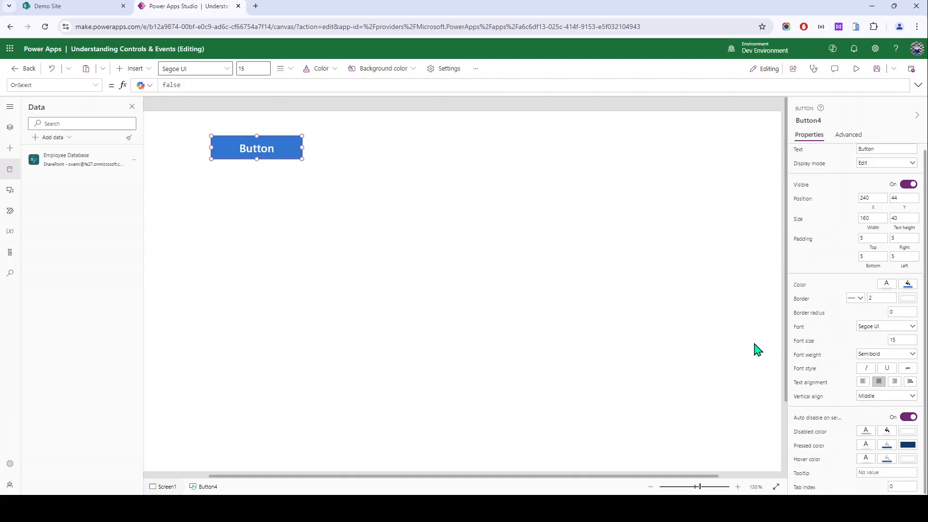
click(413, 257)
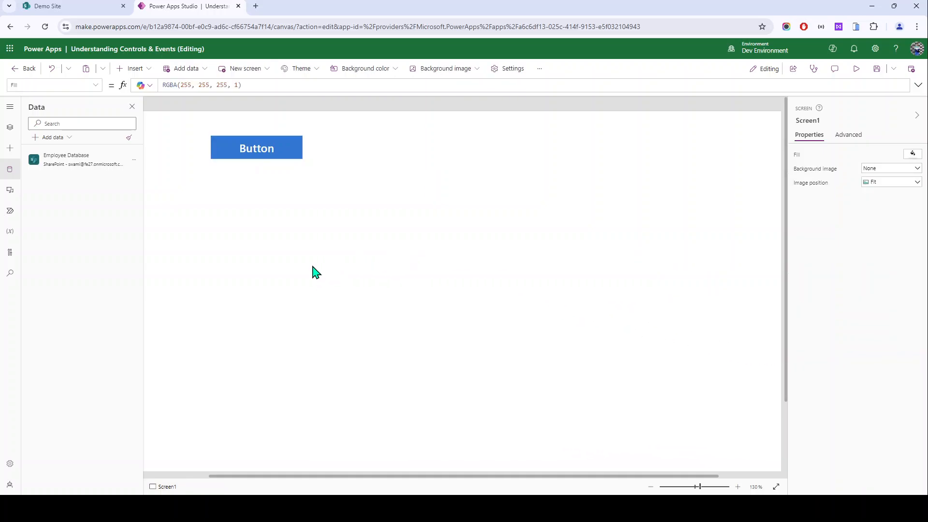
Step: Delete Button4 so Screen1 is empty
click(236, 137)
key(Delete)
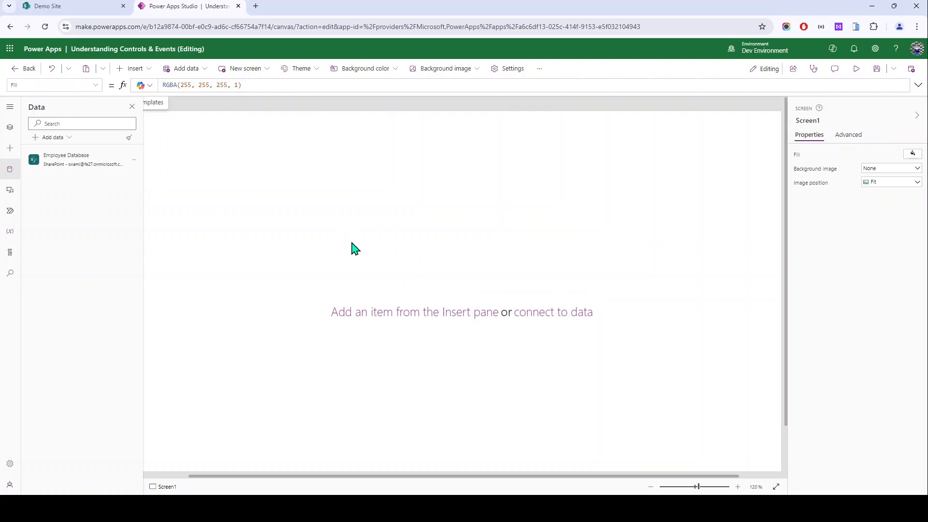
scroll(448, 273, down, 2)
Step: Browse the insertable controls without adding any, then show the Tree view of screens
click(129, 69)
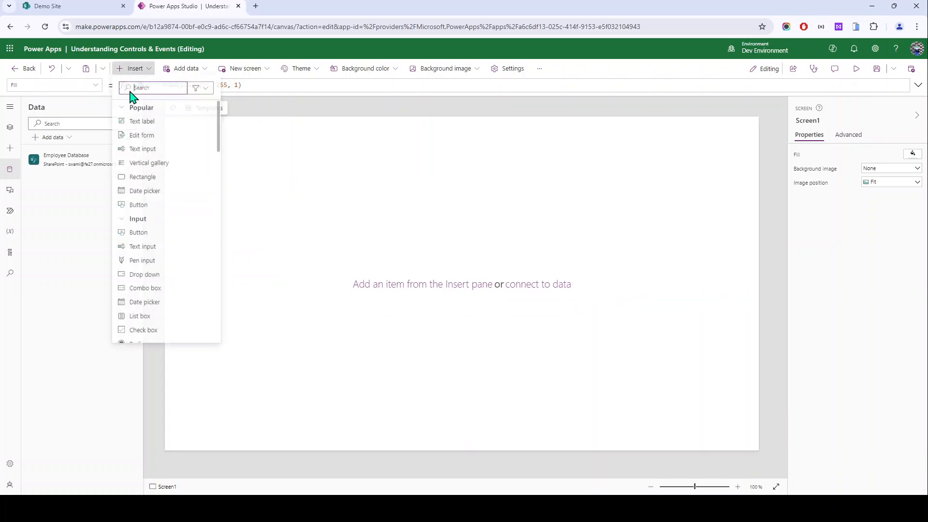
scroll(177, 218, down, 3)
scroll(182, 254, up, 3)
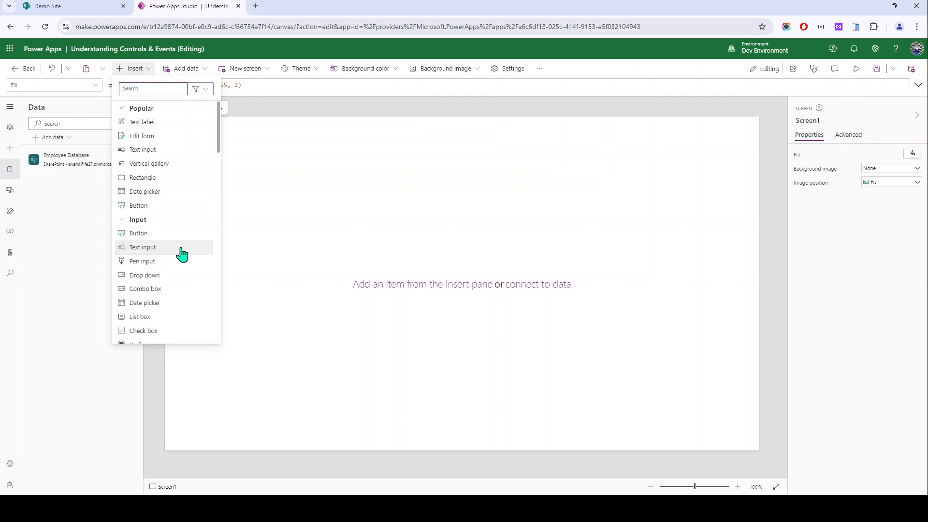
scroll(184, 256, down, 3)
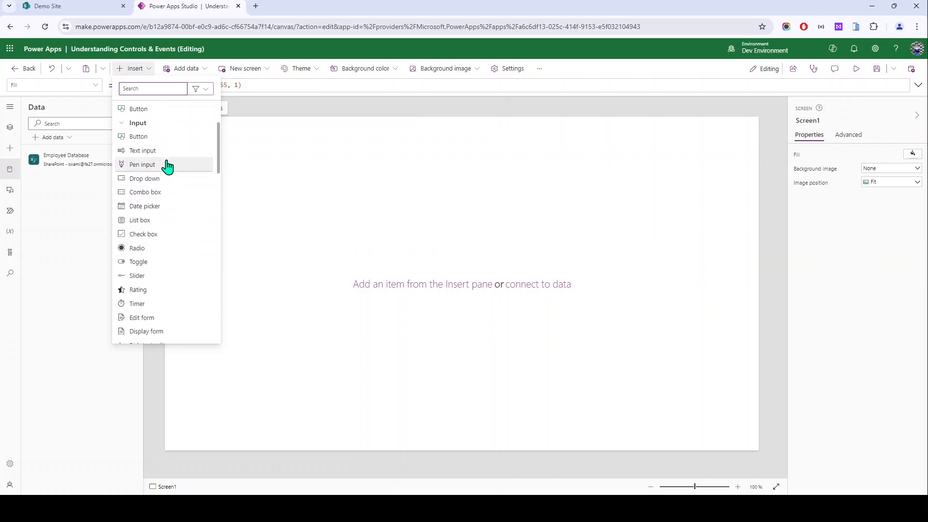
scroll(167, 165, up, 2)
scroll(168, 165, up, 2)
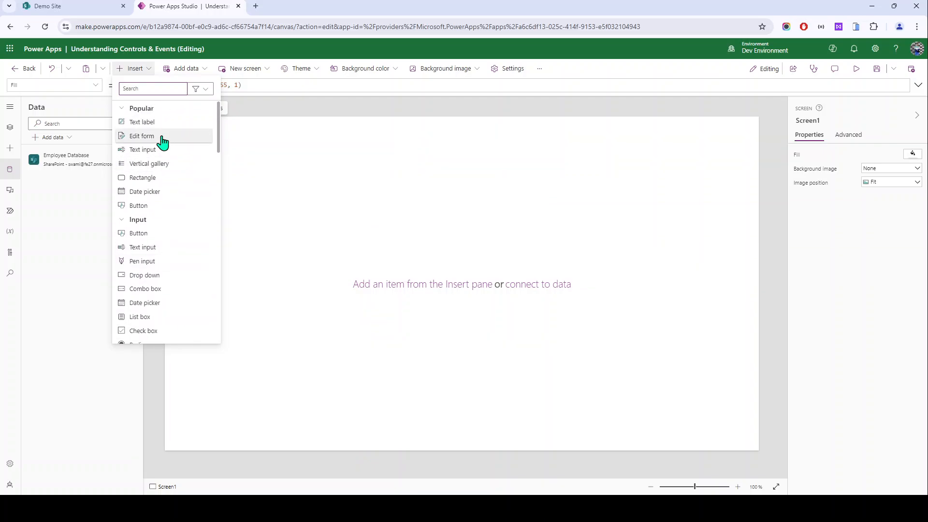
scroll(175, 274, down, 5)
scroll(173, 267, up, 1)
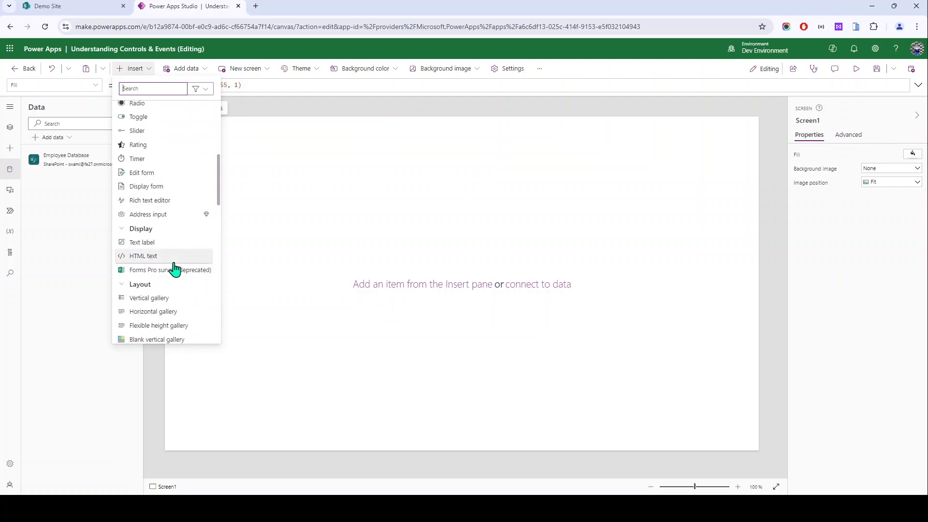
scroll(175, 265, down, 5)
click(278, 263)
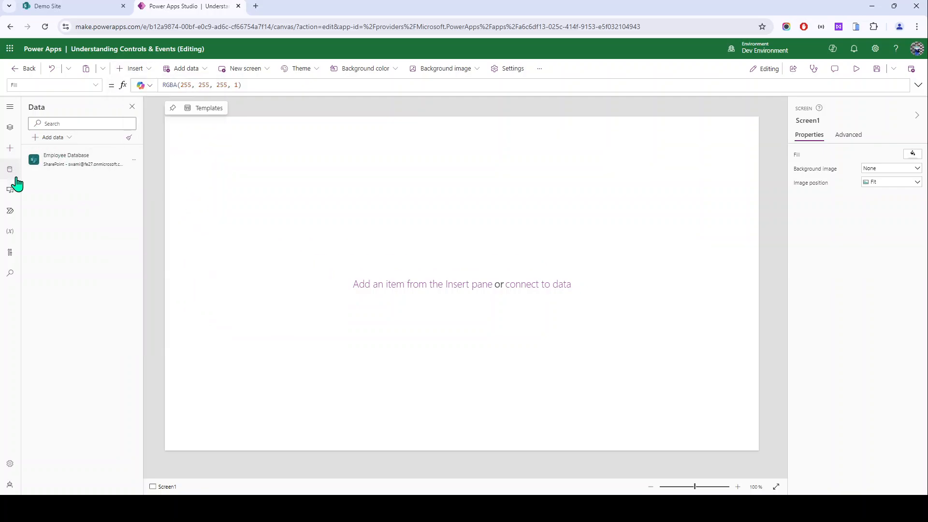
click(9, 128)
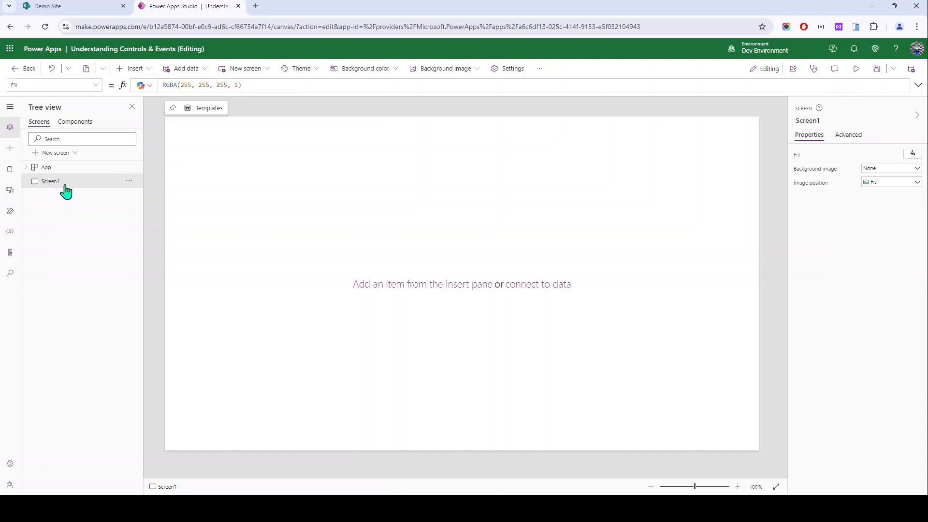
Step: Add a blank Screen2, then select Screen1 and bring up its property dropdown
click(260, 70)
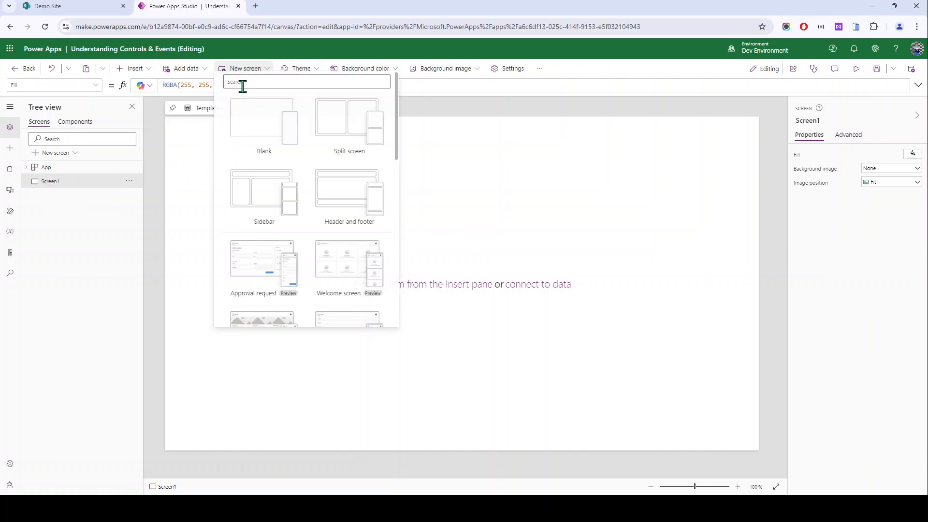
click(248, 147)
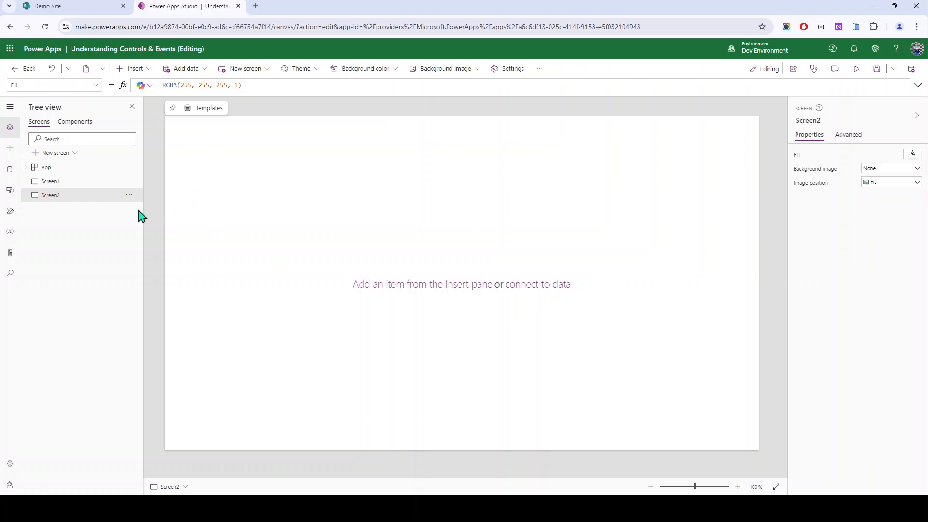
click(79, 186)
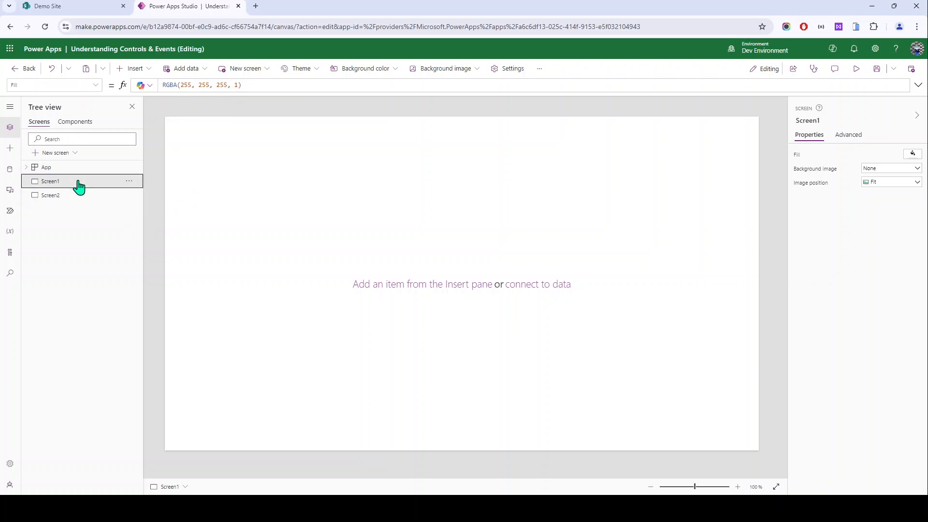
click(95, 85)
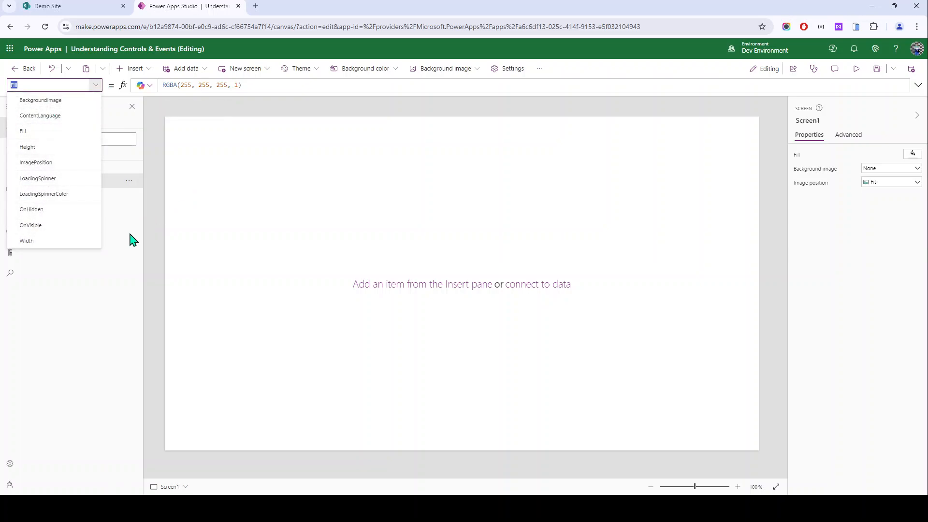
click(130, 236)
click(96, 85)
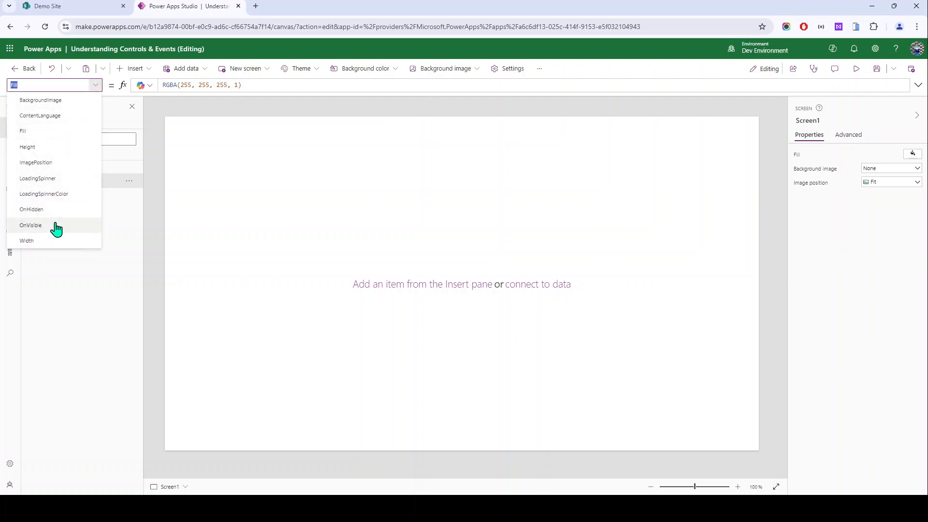
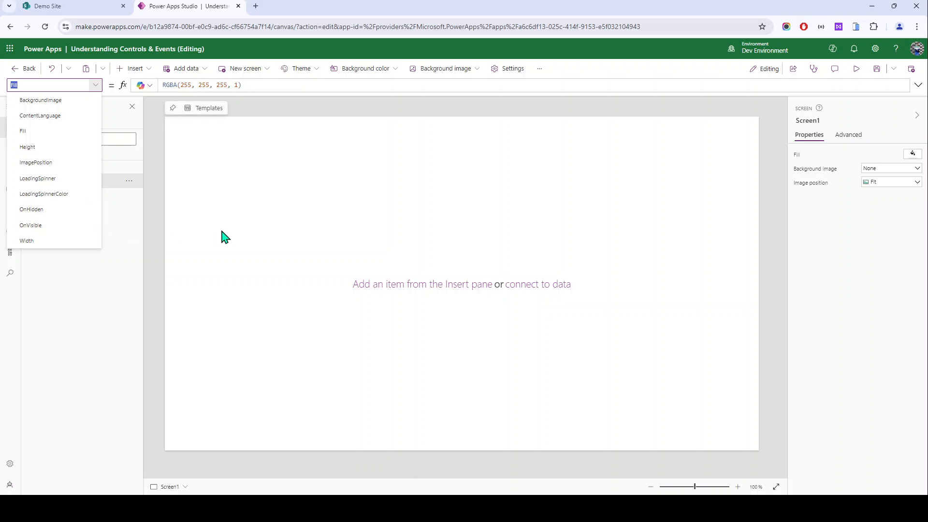
Step: Dismiss the property list and switch to the empty Screen2
click(162, 228)
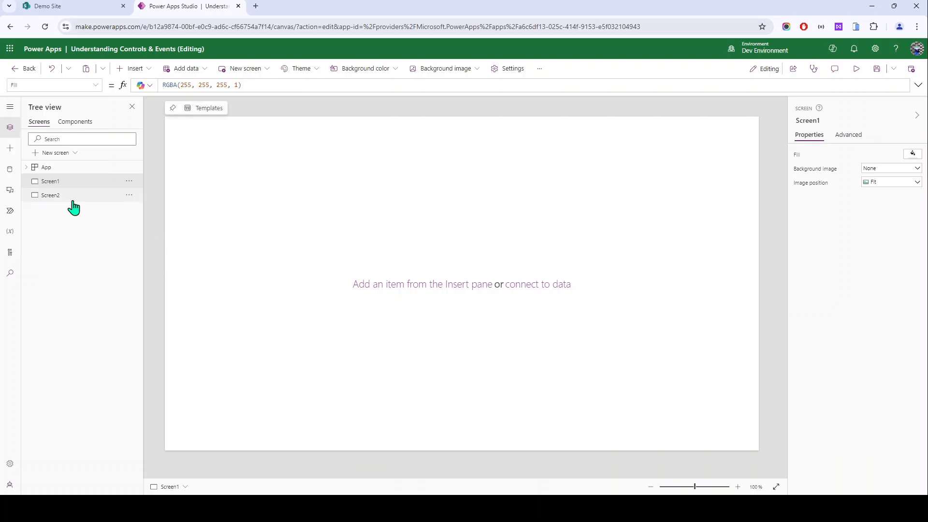
click(63, 198)
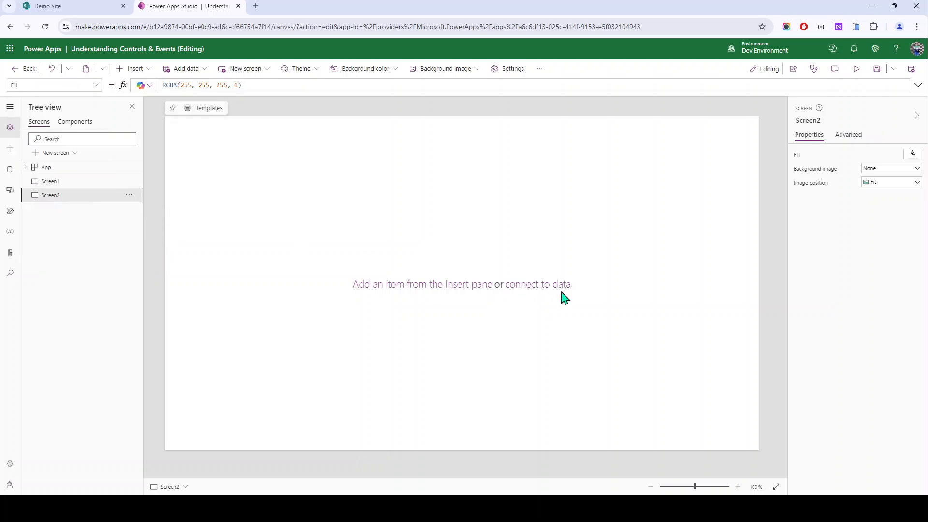
Step: Add a text label near the top of Screen2 reading 'Screen 2'
click(135, 68)
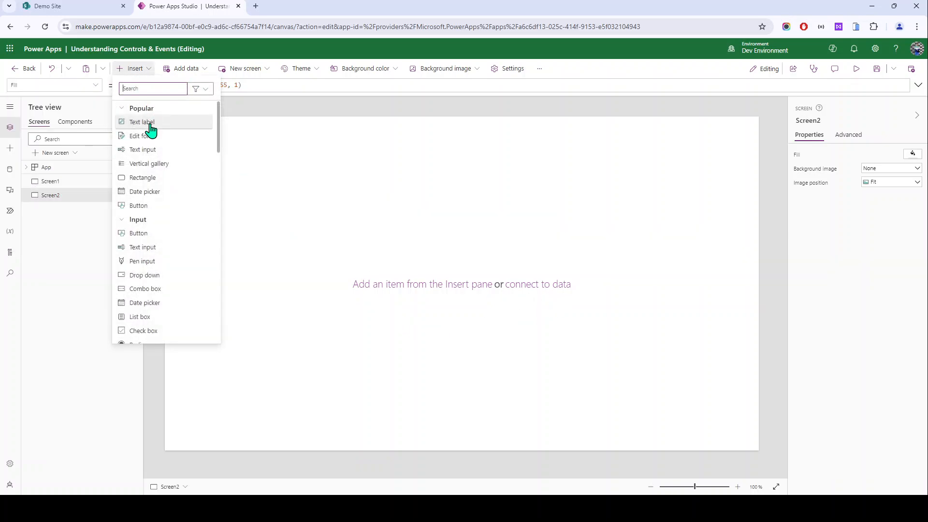
click(145, 123)
drag(196, 145, 381, 169)
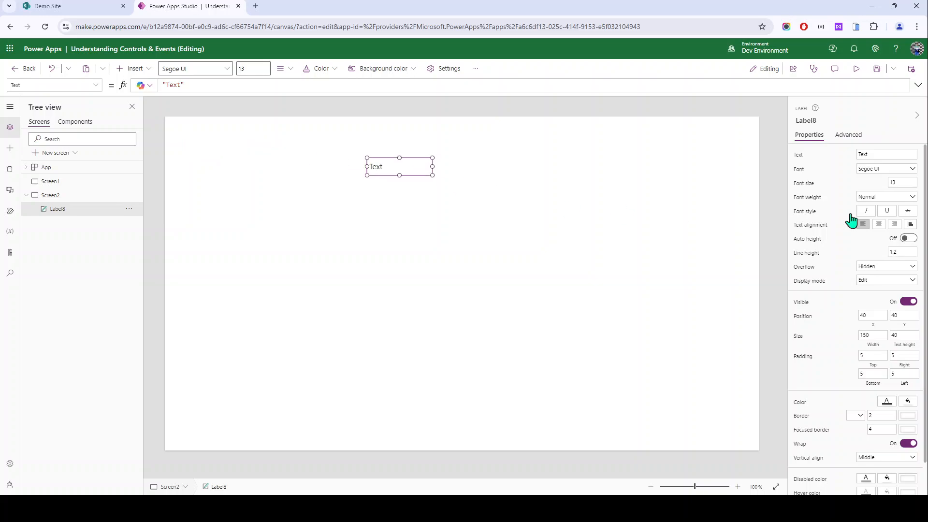
click(793, 160)
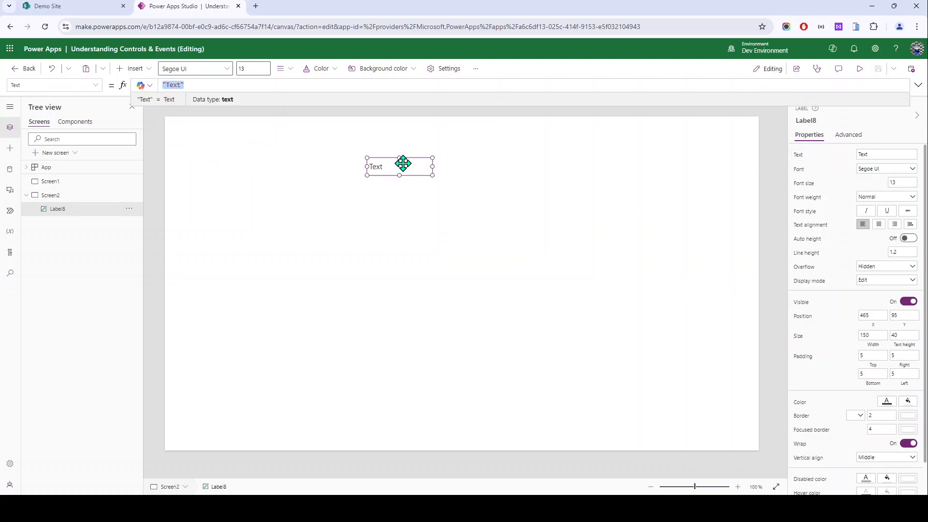
key(Right)
key(Left)
text(Screen 2)
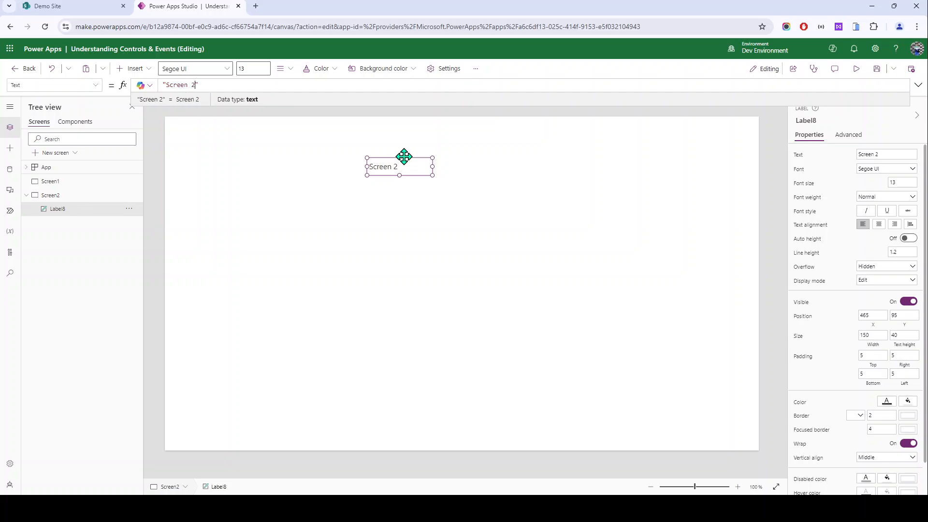
click(435, 269)
Step: Give the label font size 50, auto height, width 680, centred text, positioned top centre
click(400, 172)
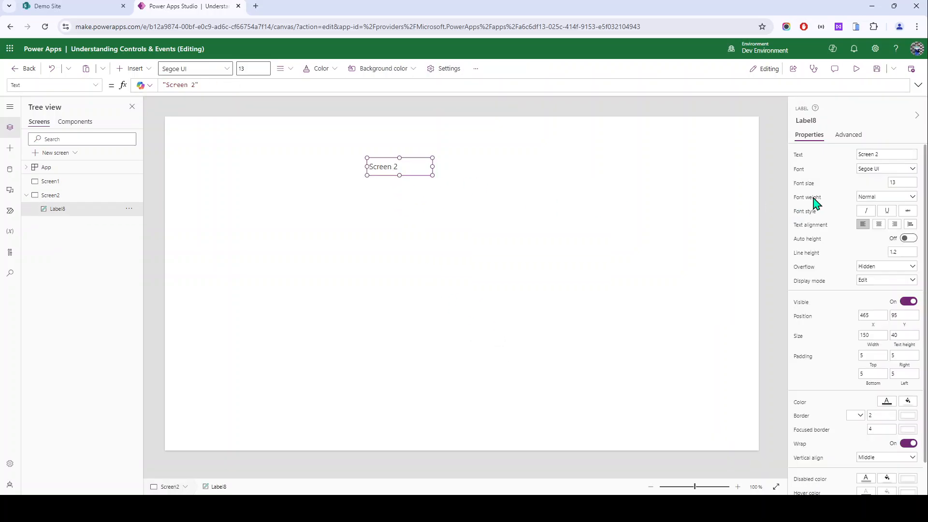
click(903, 182)
key(Return)
click(908, 238)
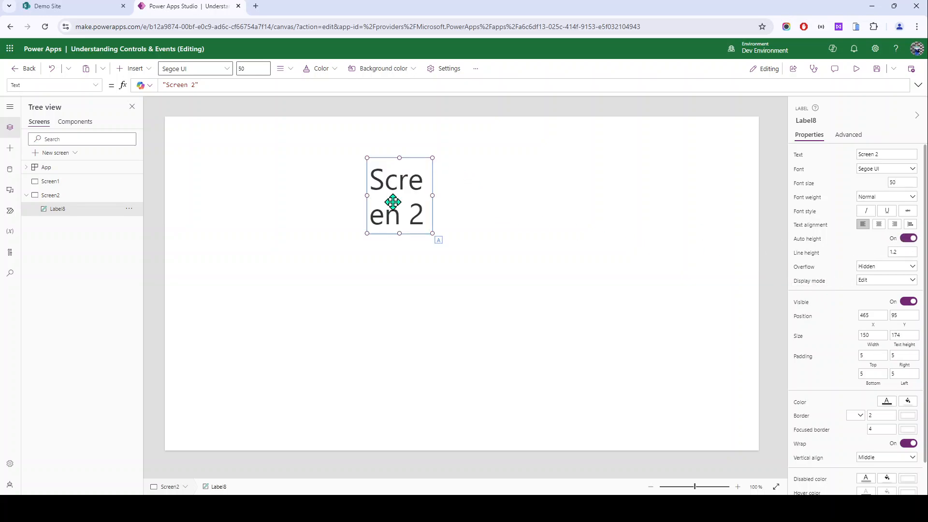
drag(437, 195, 662, 193)
drag(498, 187, 392, 186)
click(878, 224)
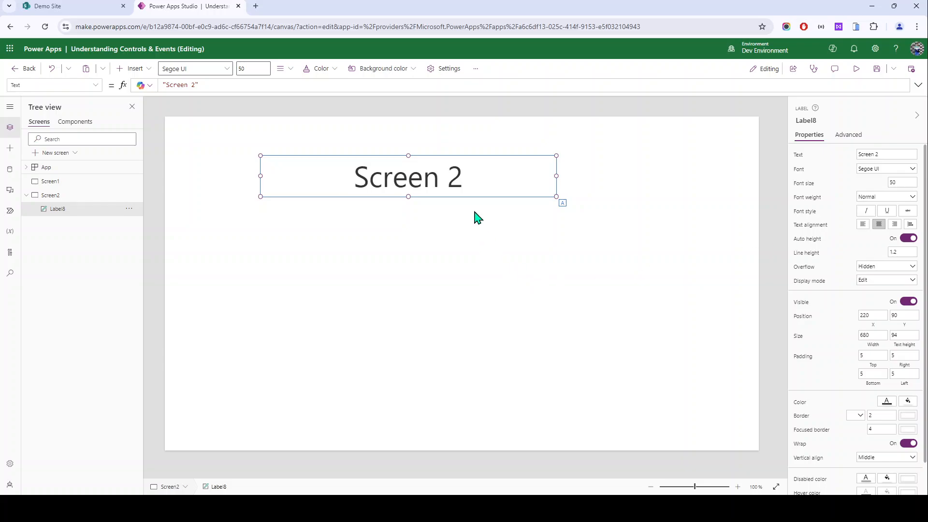
drag(473, 179, 515, 194)
click(432, 280)
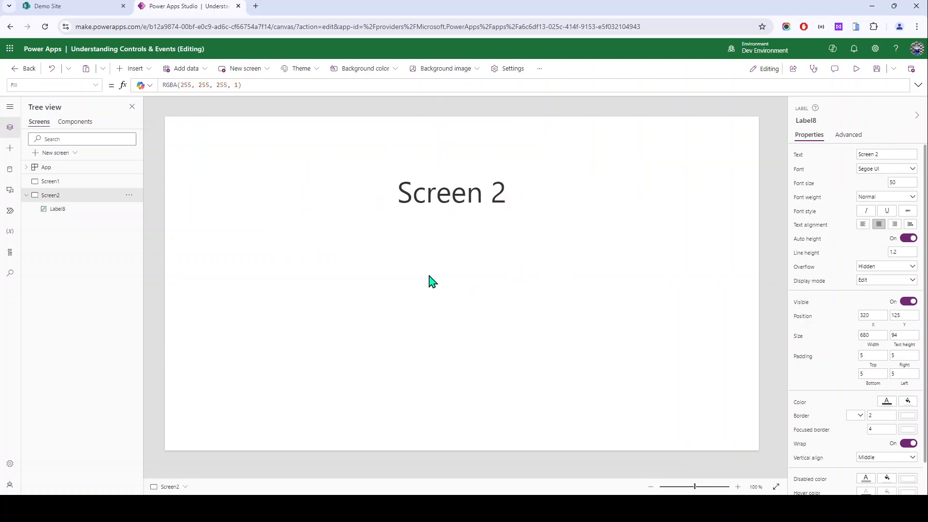
click(407, 199)
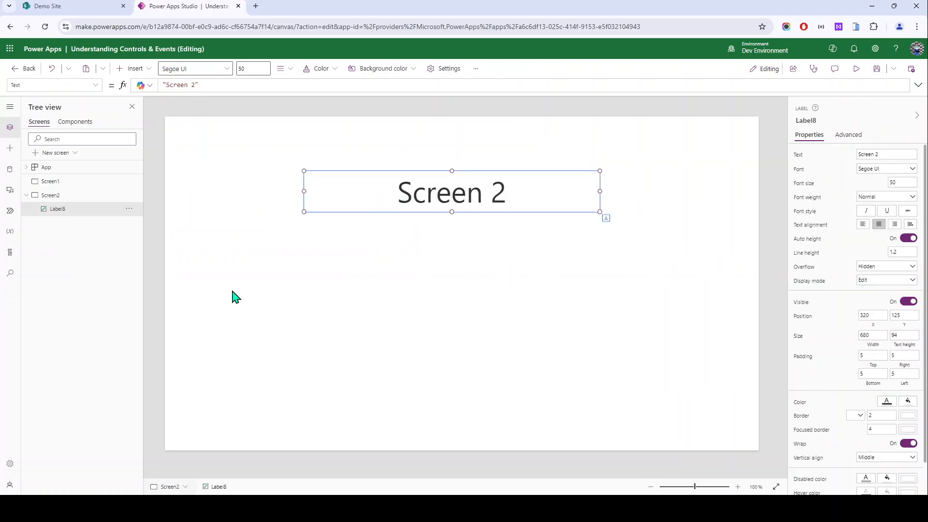
click(454, 256)
click(433, 197)
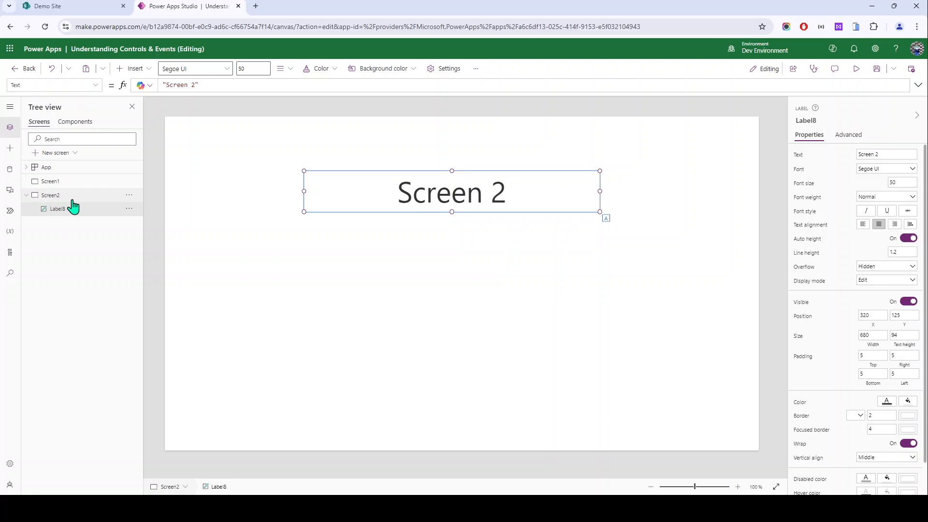
Step: Set the label's Text to App.ActiveScreen.Name so it shows Screen2
drag(195, 85, 166, 86)
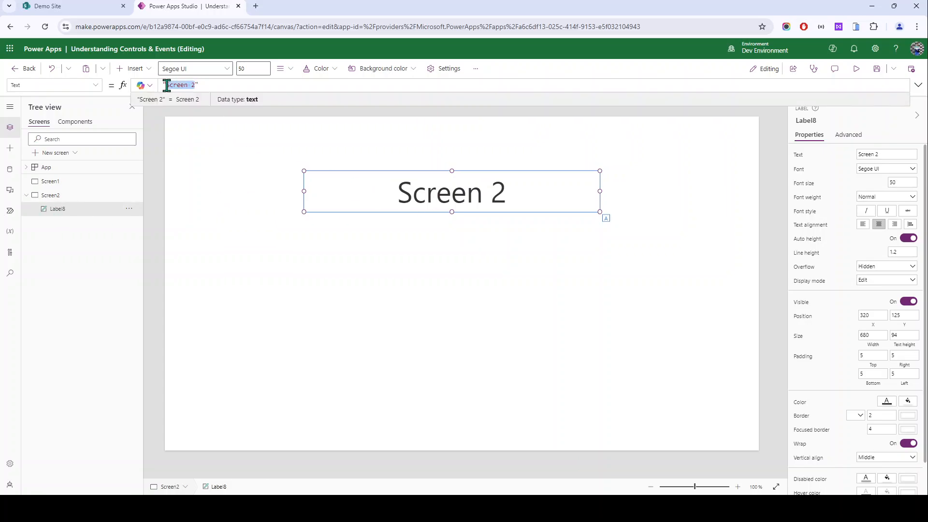
key(ctrl+a)
key(BackSpace)
text(App)
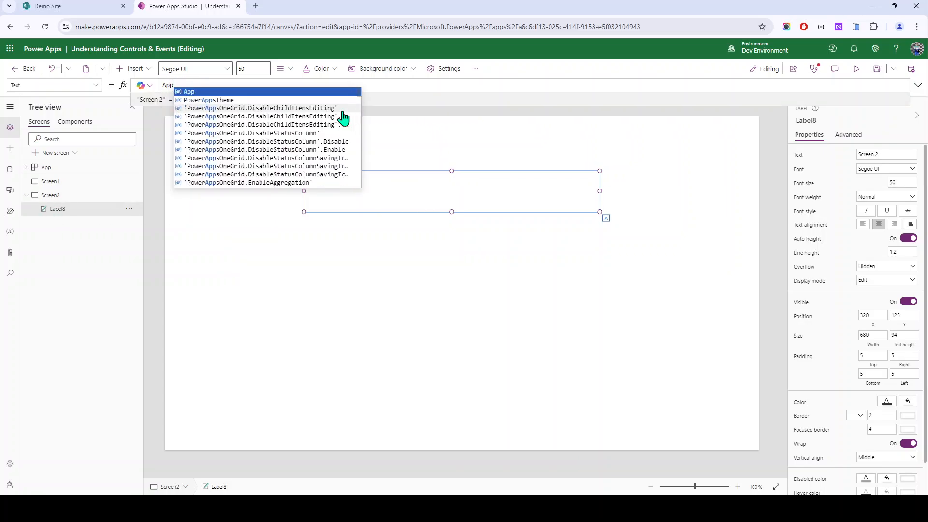
text(.ActiveScreen.)
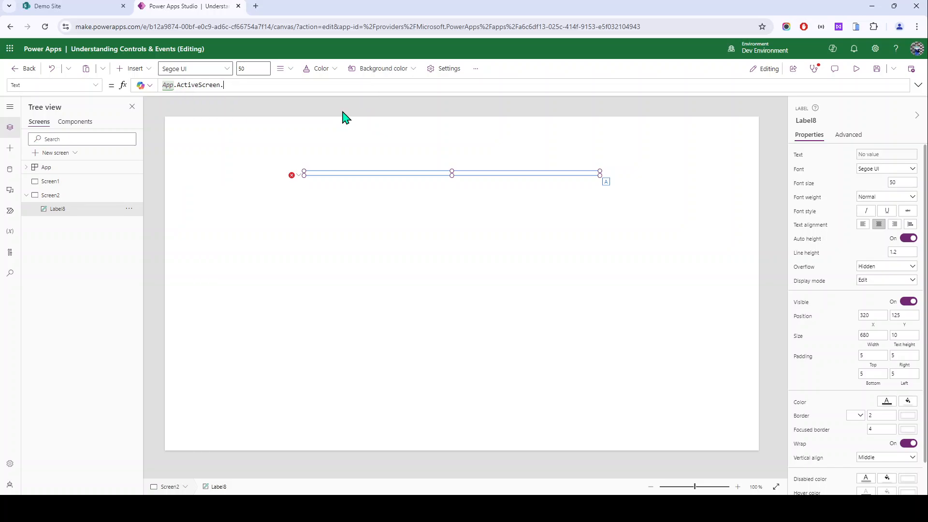
key(Down)
key(Tab)
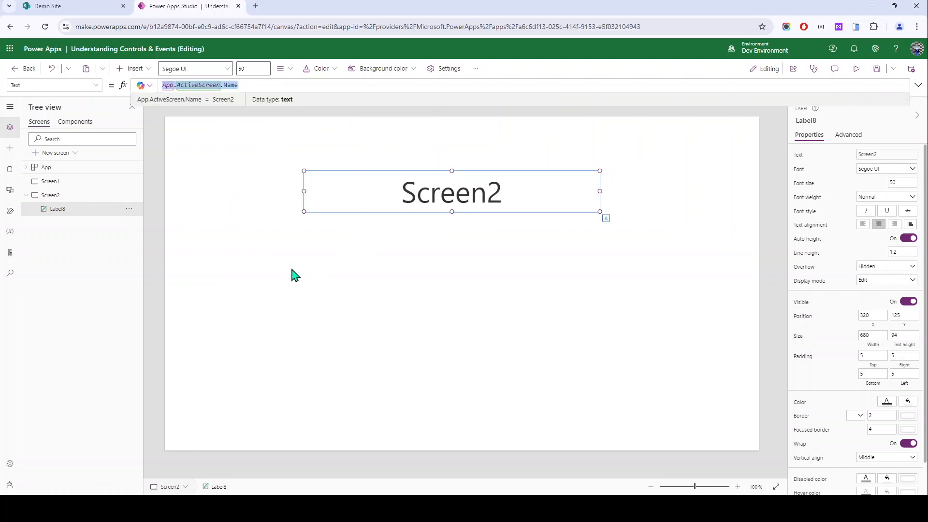
click(338, 204)
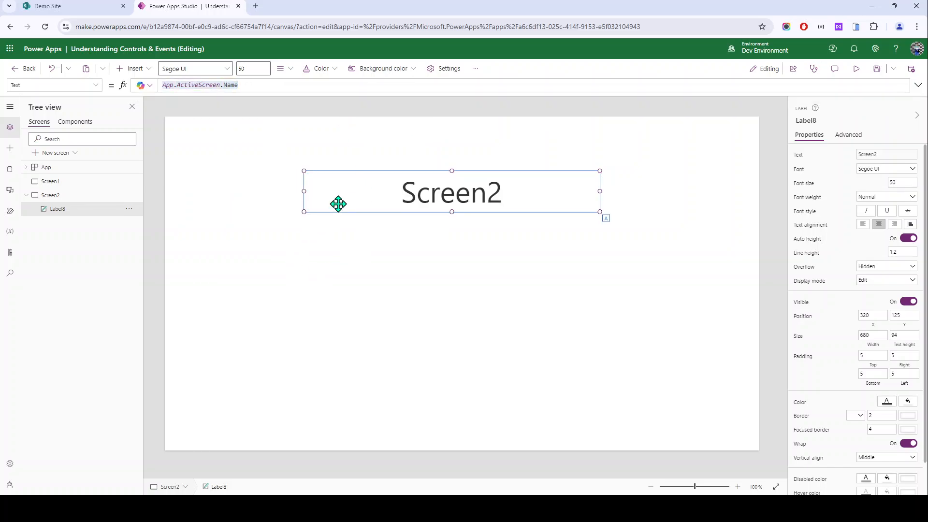
Step: Paste a copy of the heading onto Screen1, then compare both screens' headings
click(76, 180)
key(ctrl+v)
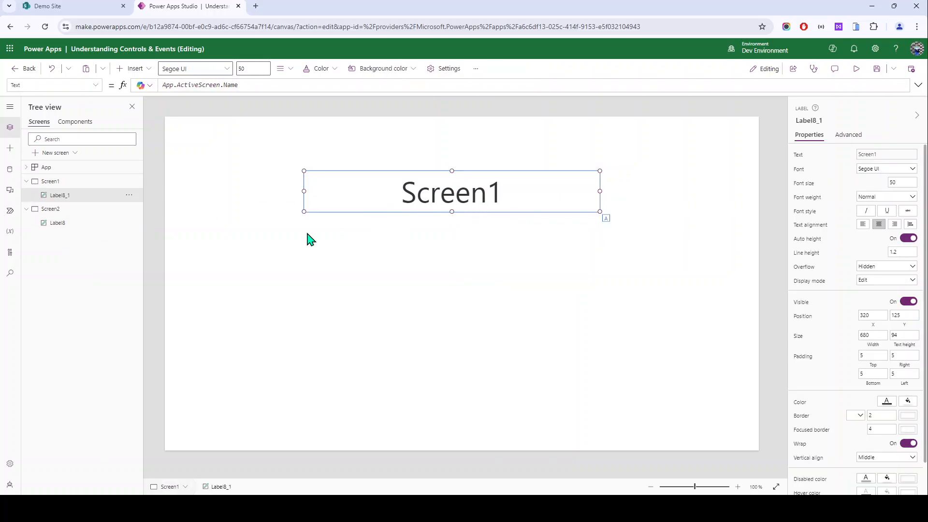
click(72, 210)
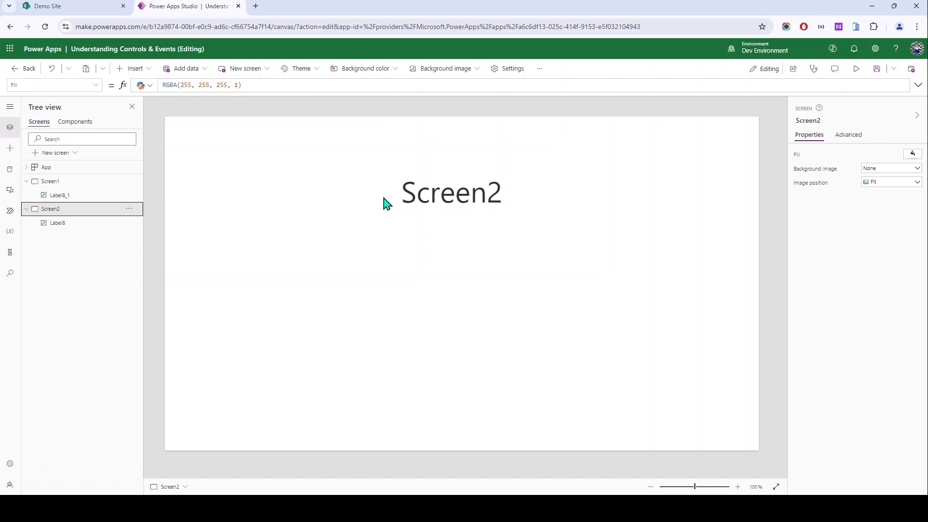
click(60, 185)
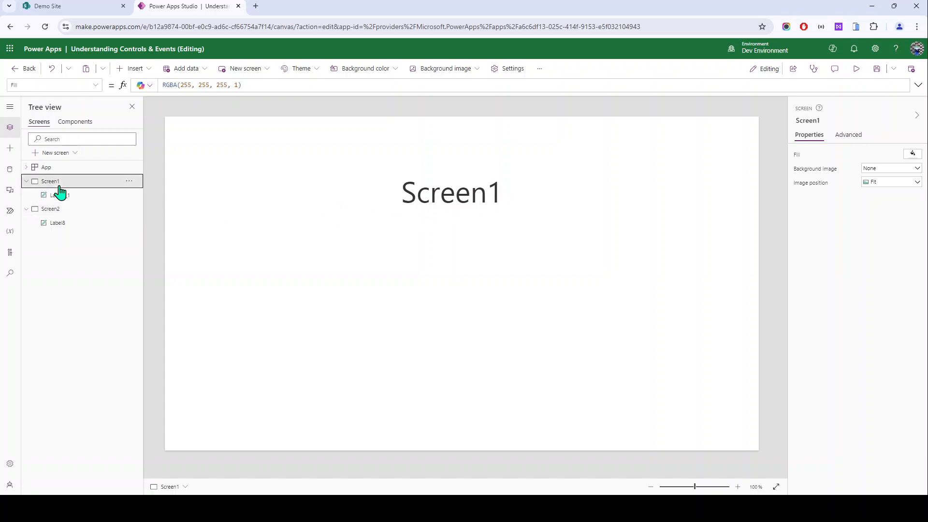
click(76, 209)
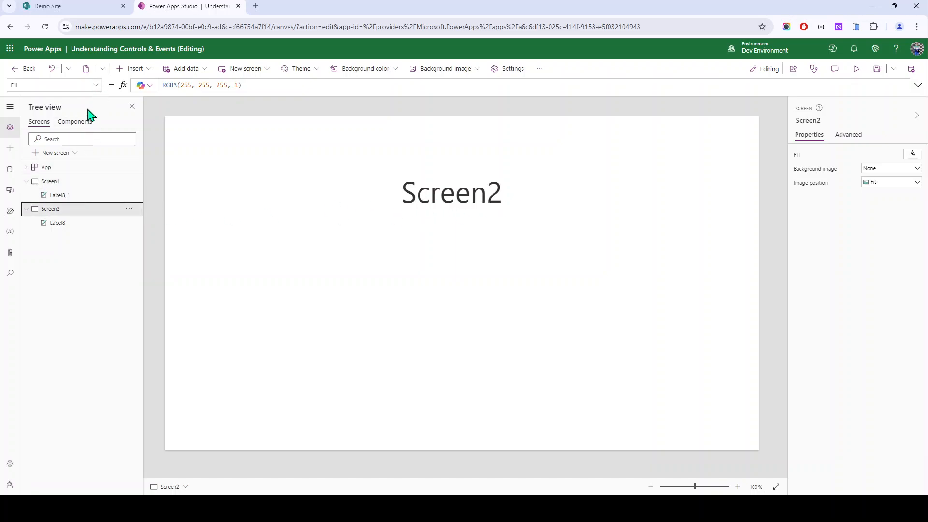
click(95, 85)
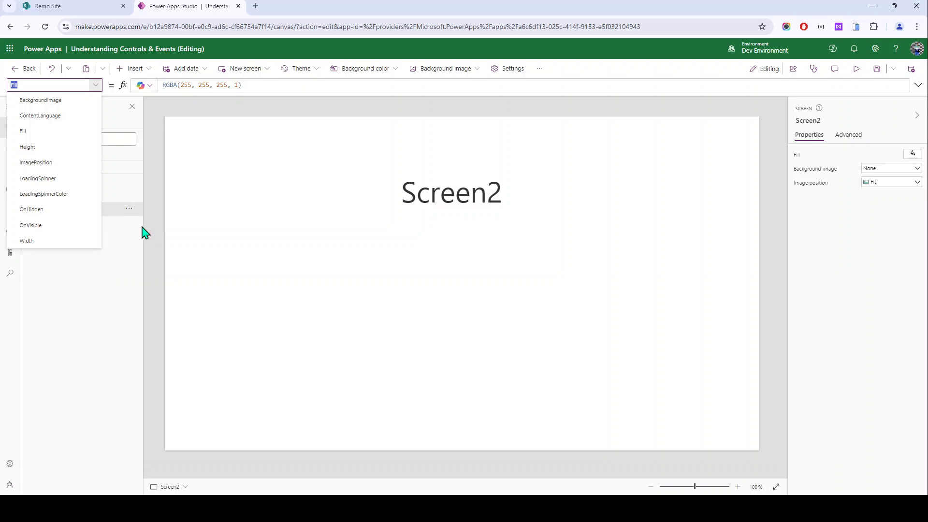
Step: Set Screen2's OnVisible to Notify("Screen 2 is visible",NotificationType.Success,1500)
click(57, 230)
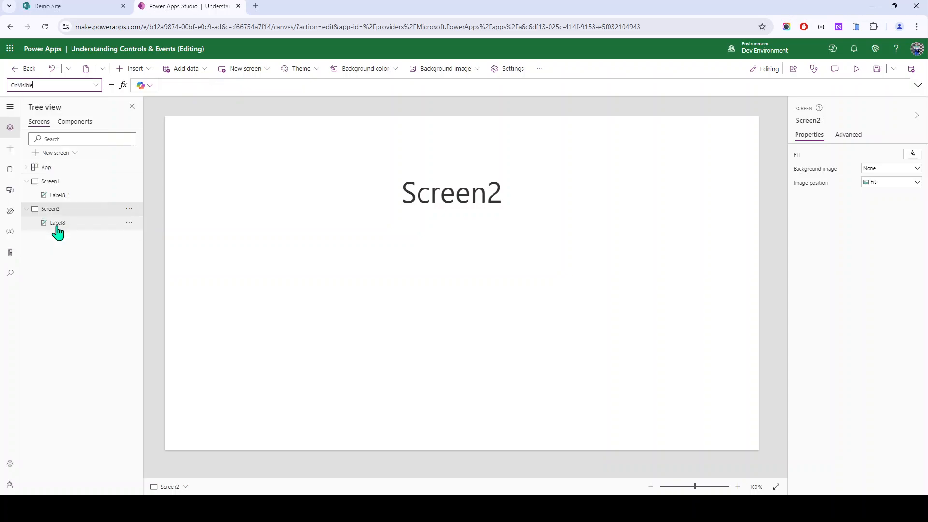
click(189, 88)
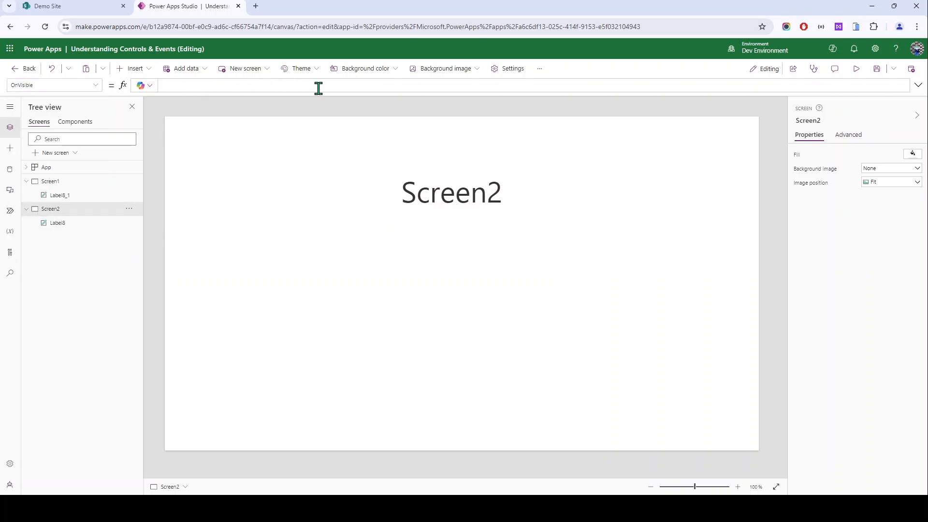
text(Noti)
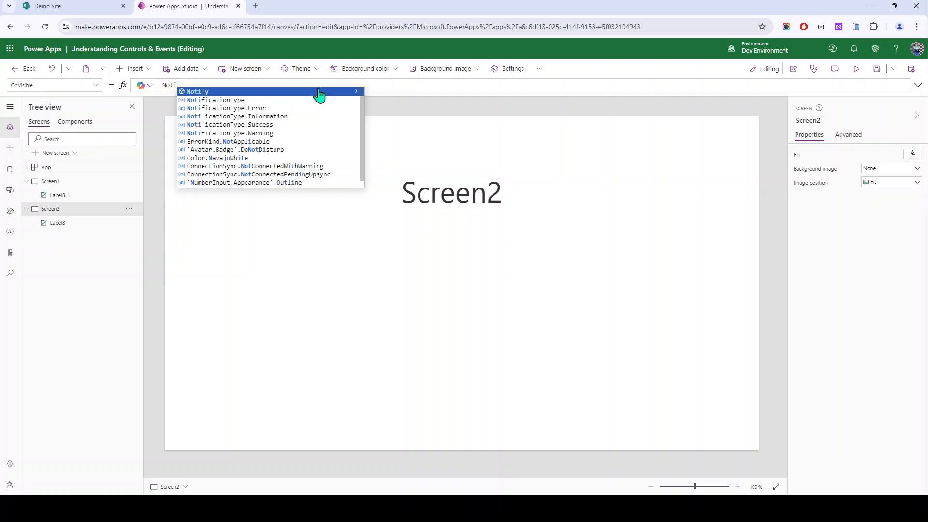
text(fy("S)
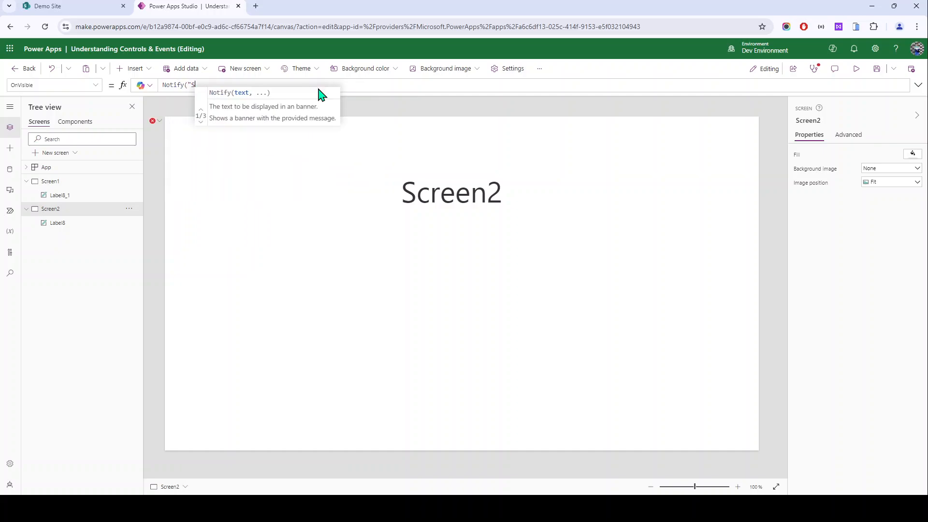
text(creen 2 i)
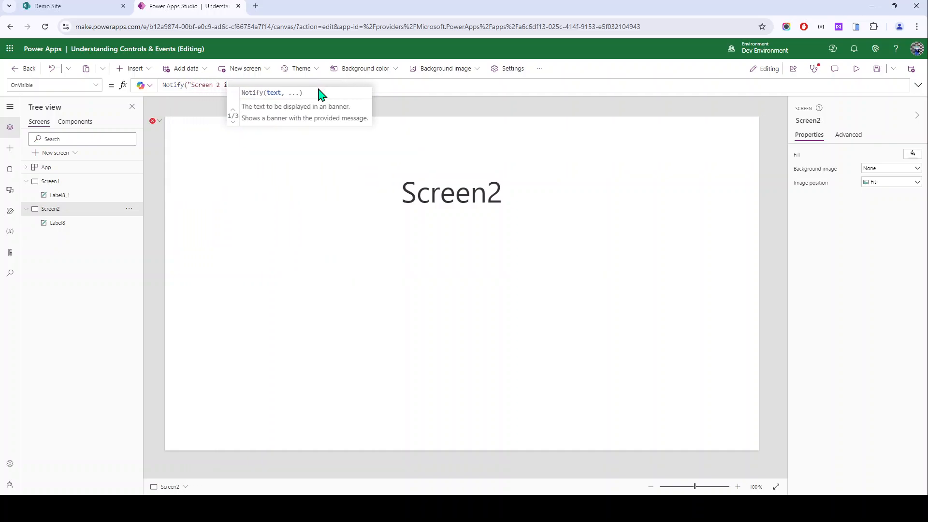
text(s visible"))
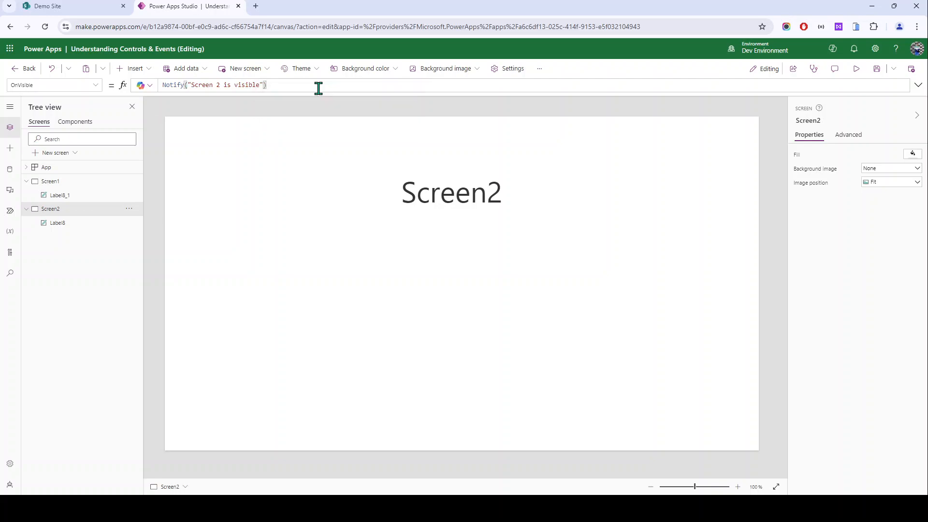
text(,)
key(Down)
key(Down)
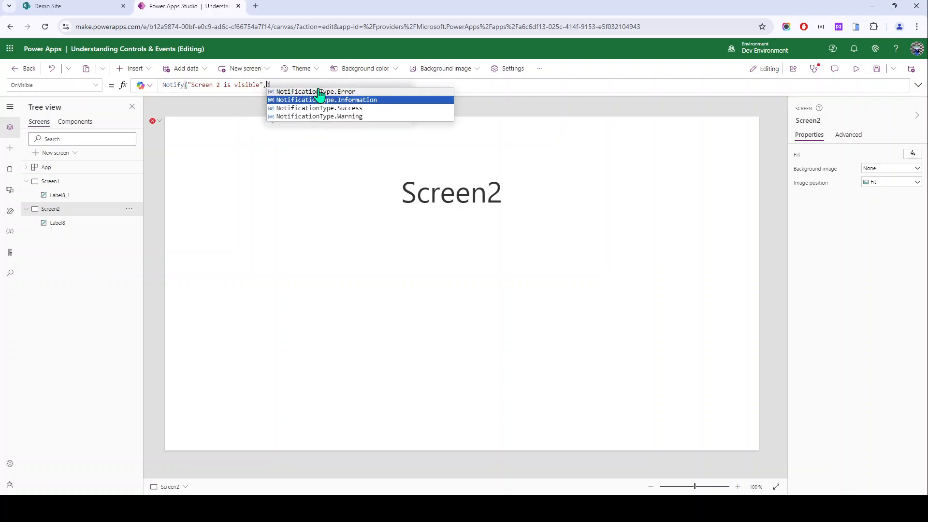
key(Down)
key(Up)
key(Up)
key(Down)
key(Tab)
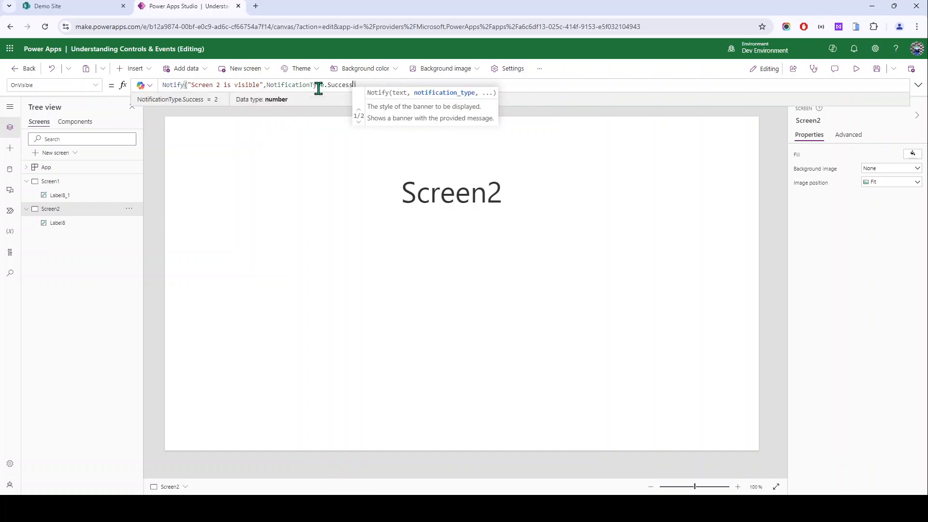
text(,1)
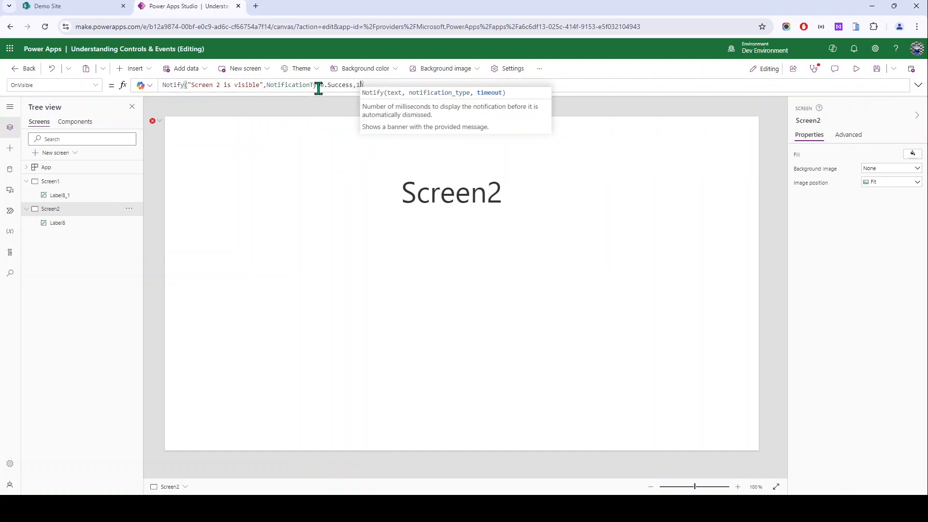
text(500)
key(ctrl+a)
key(ctrl+c)
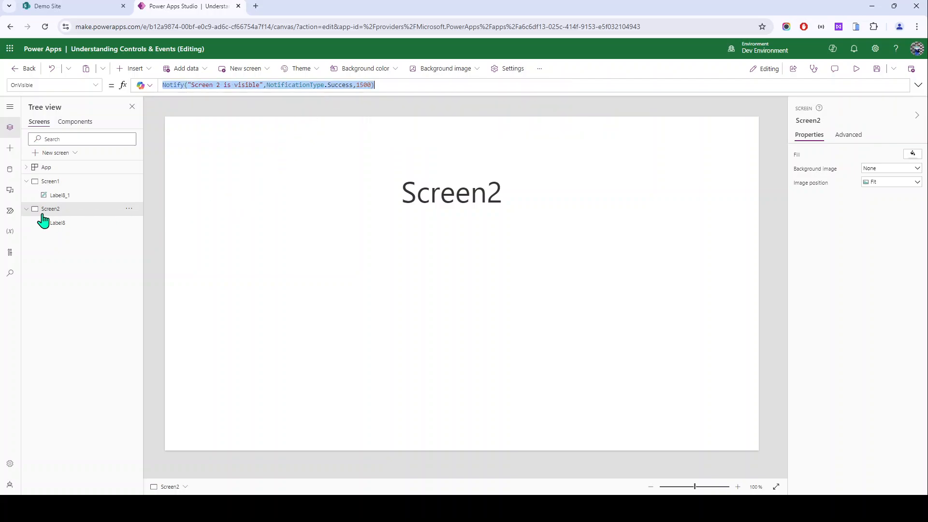
Step: Paste the Notify formula into Screen2's OnHidden, changing the message to 'Screen 2 is hidden'
click(97, 88)
click(58, 214)
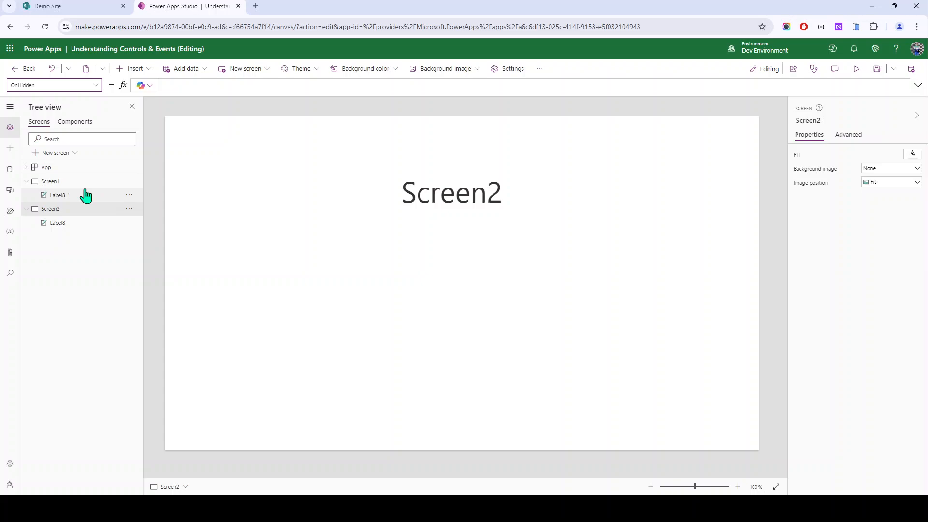
click(218, 87)
key(ctrl+v)
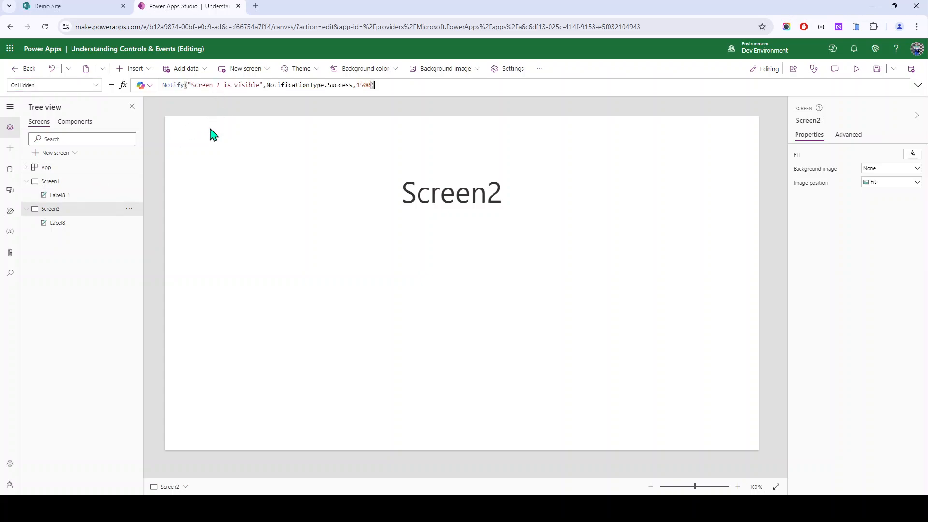
double_click(244, 85)
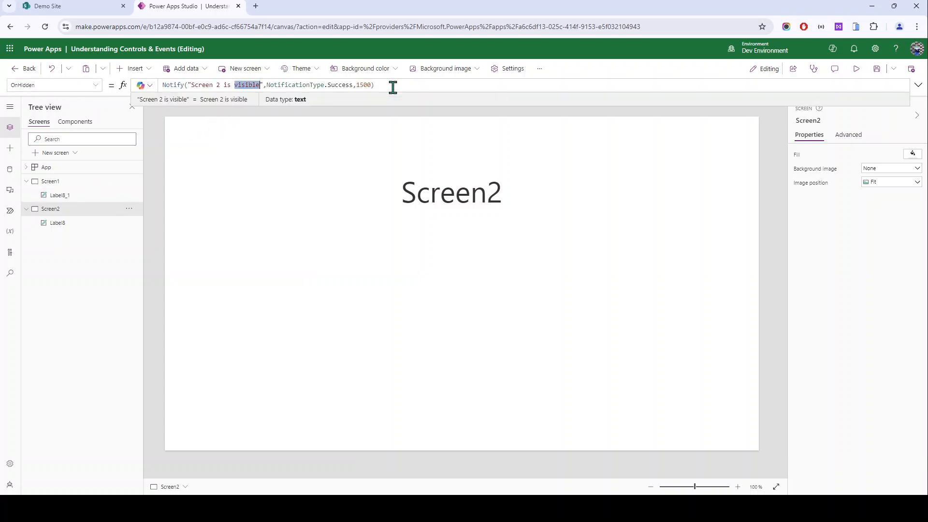
text(hidden)
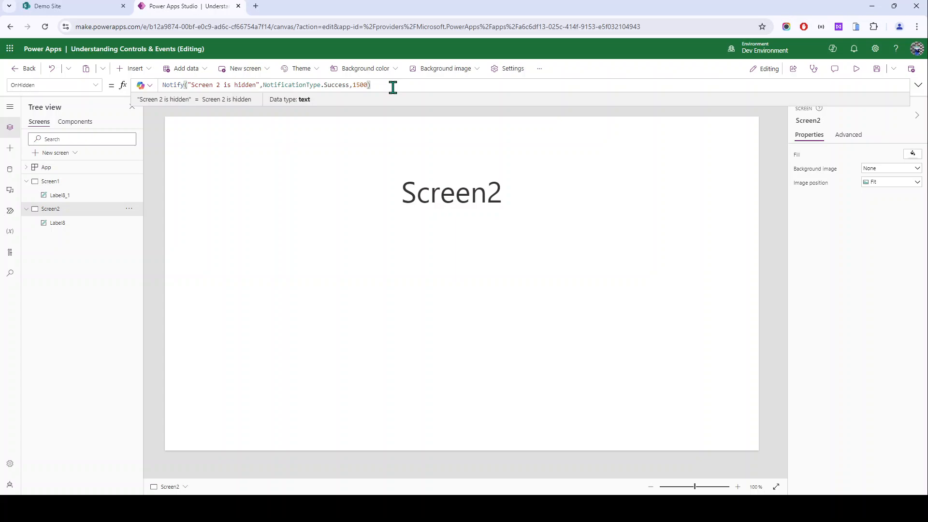
key(ctrl+shift+Left)
key(ctrl+shift+Left)
key(Right)
Step: Replace NotificationType.Success with NotificationType.Warning in the OnHidden formula
key(ctrl+shift+Left)
key(BackSpace)
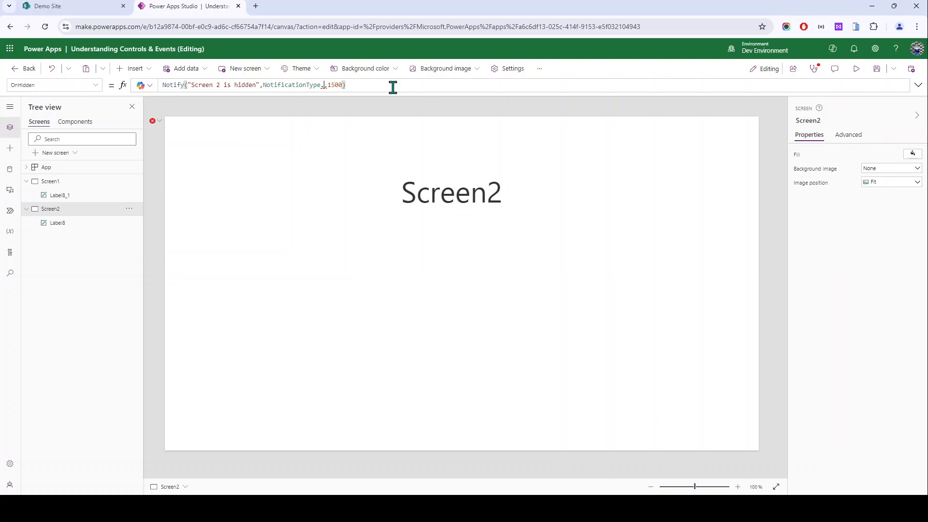
text(in)
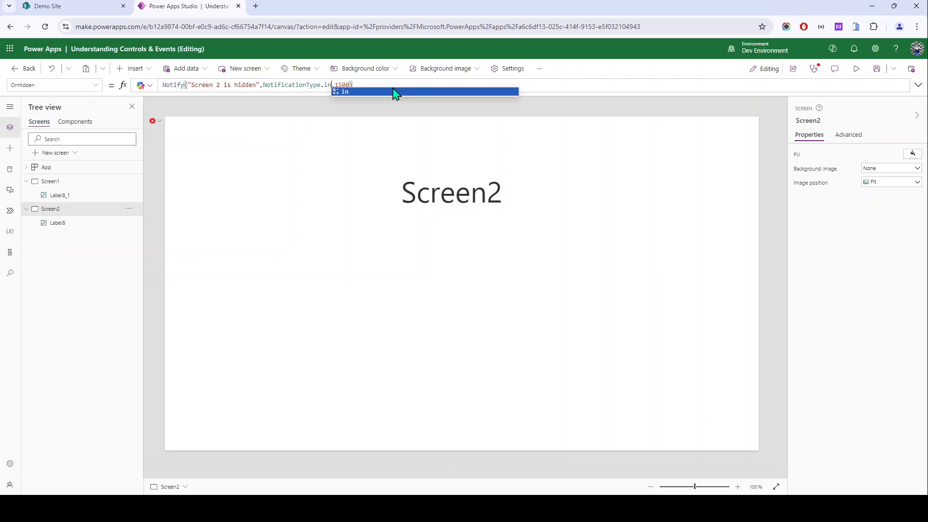
key(BackSpace)
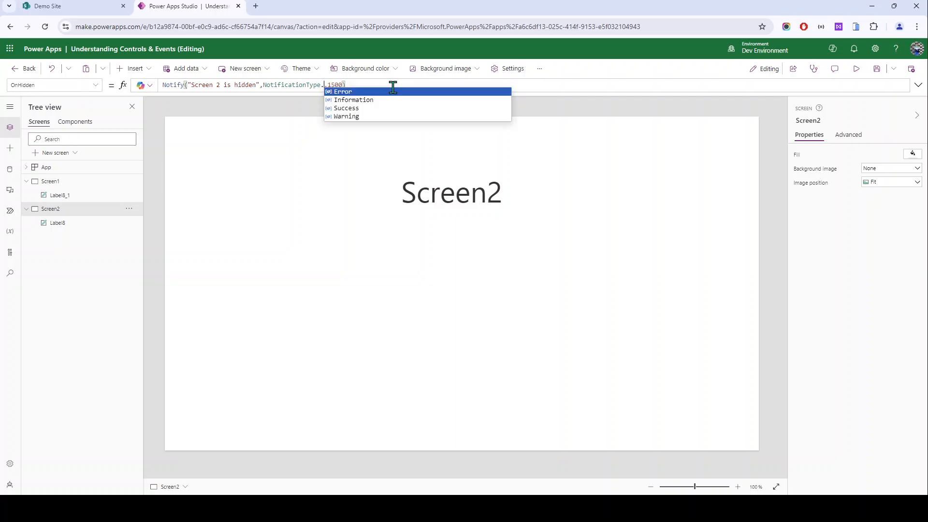
key(Down)
key(Down)
key(Down)
key(Down)
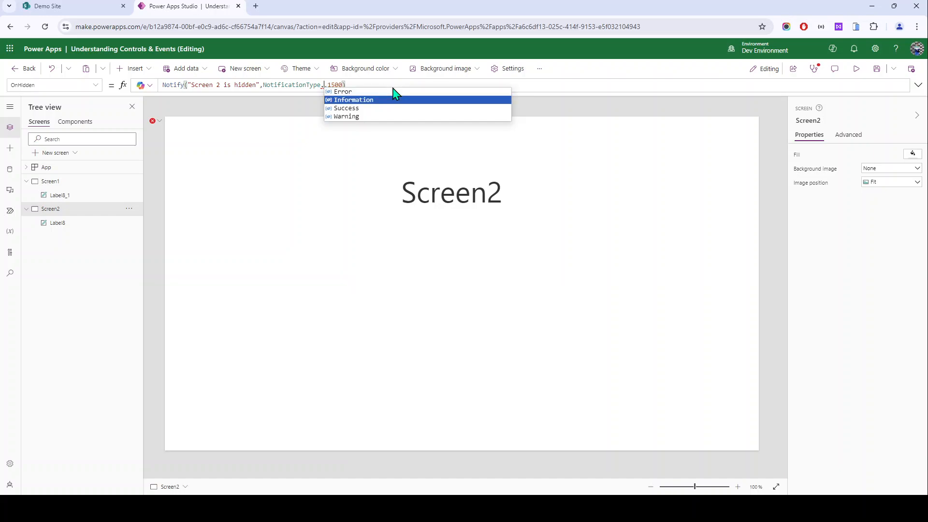
key(Down)
key(Down)
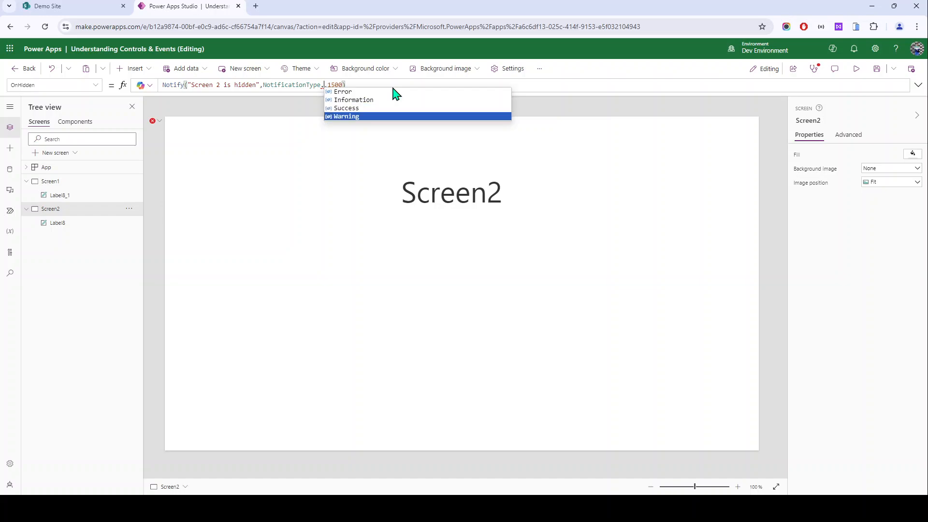
key(Up)
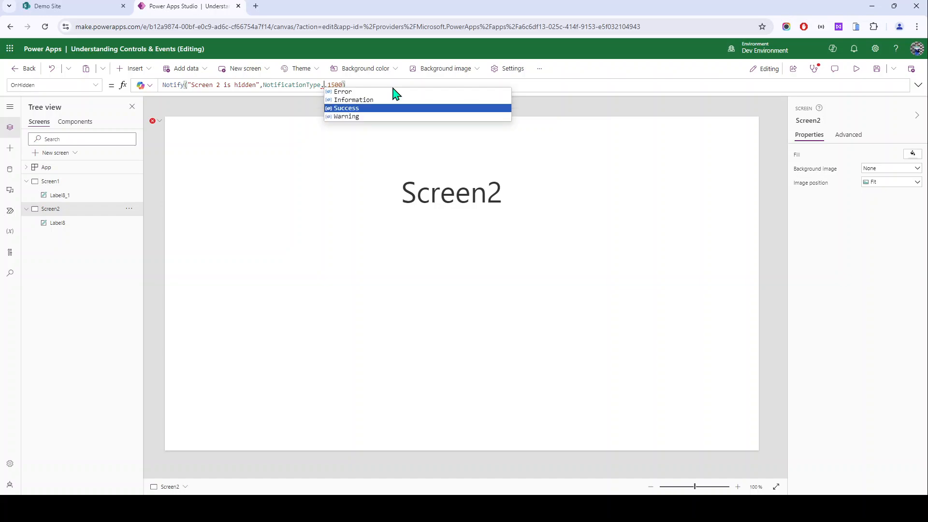
key(Down)
key(Up)
key(Up)
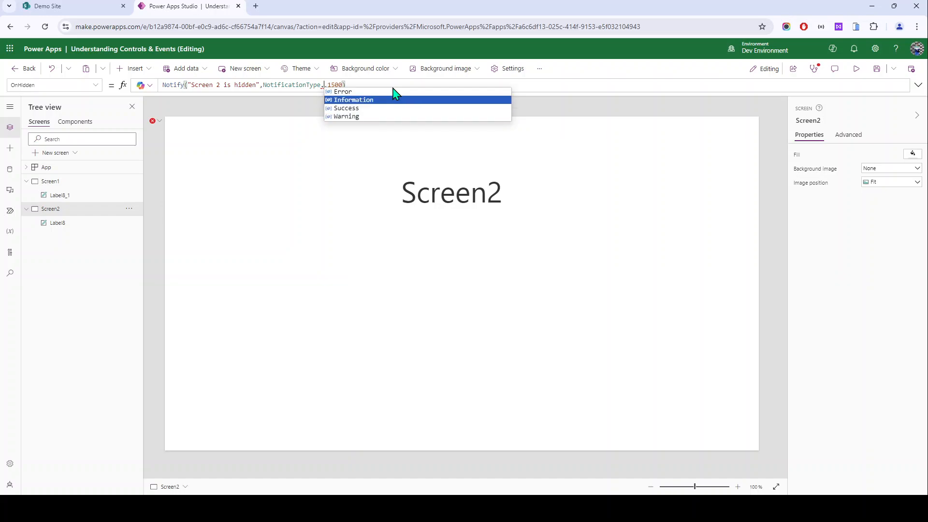
key(Down)
key(Down)
key(Tab)
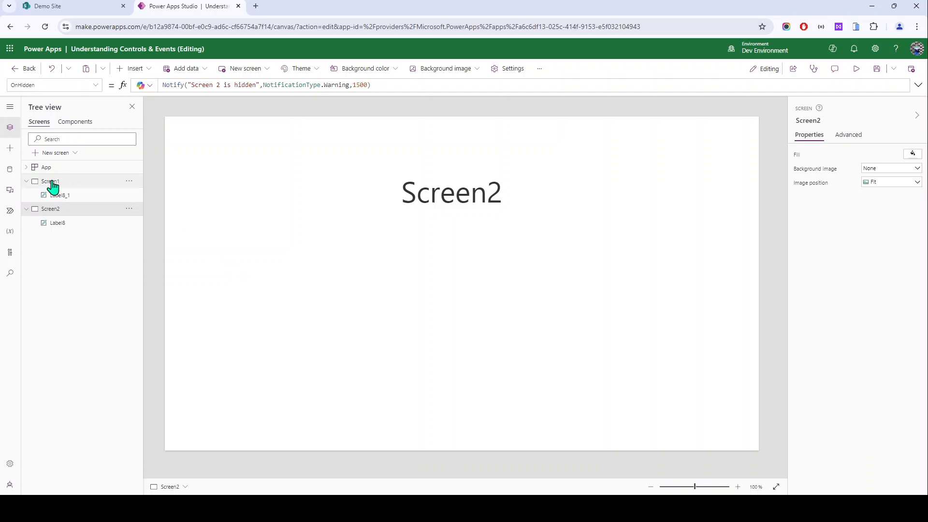
Step: On Screen1, add a button then delete it, leaving only the name heading
click(51, 182)
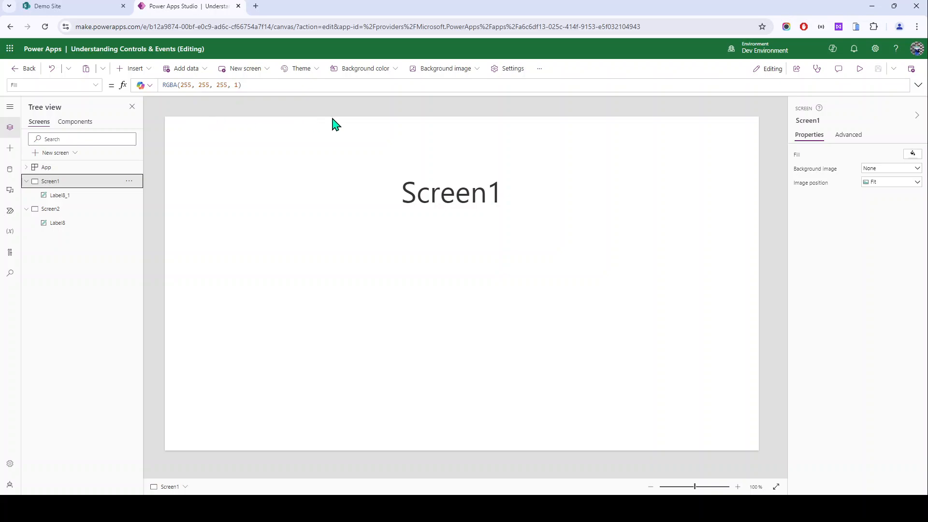
click(133, 68)
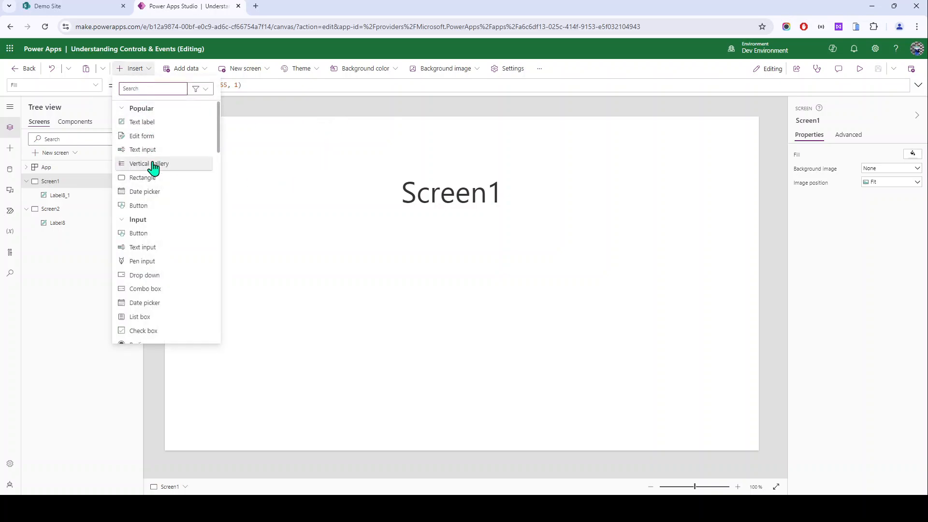
click(145, 206)
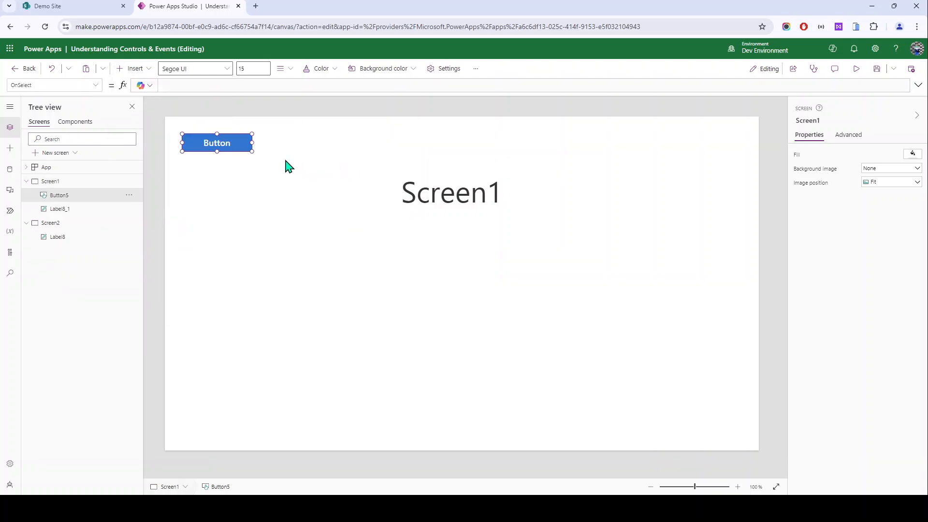
key(Delete)
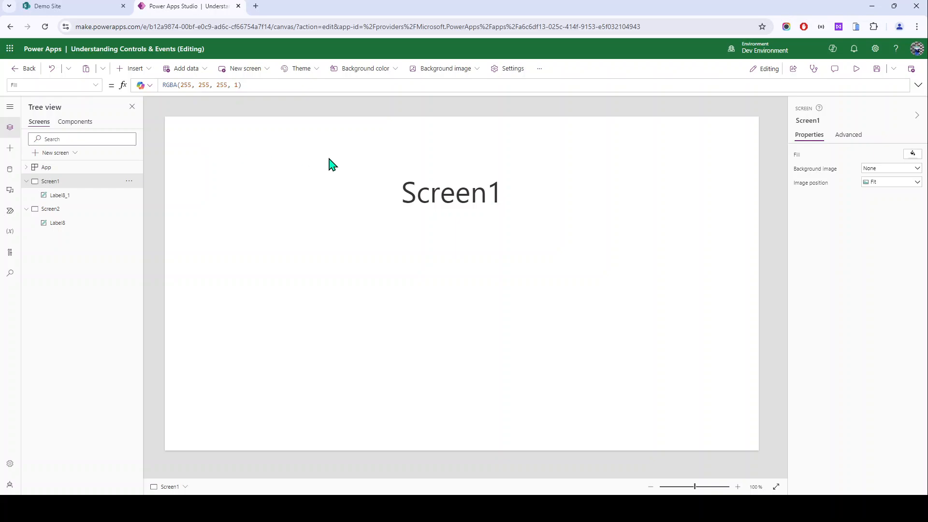
Step: Preview the app briefly, then go to Screen2 to trigger its 'Screen 2 is visible' banner
click(856, 69)
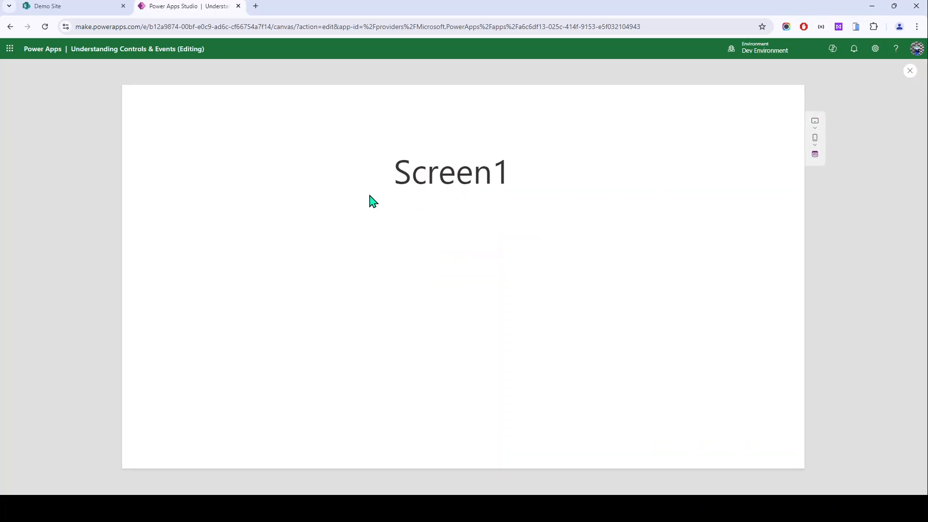
key(Escape)
click(56, 210)
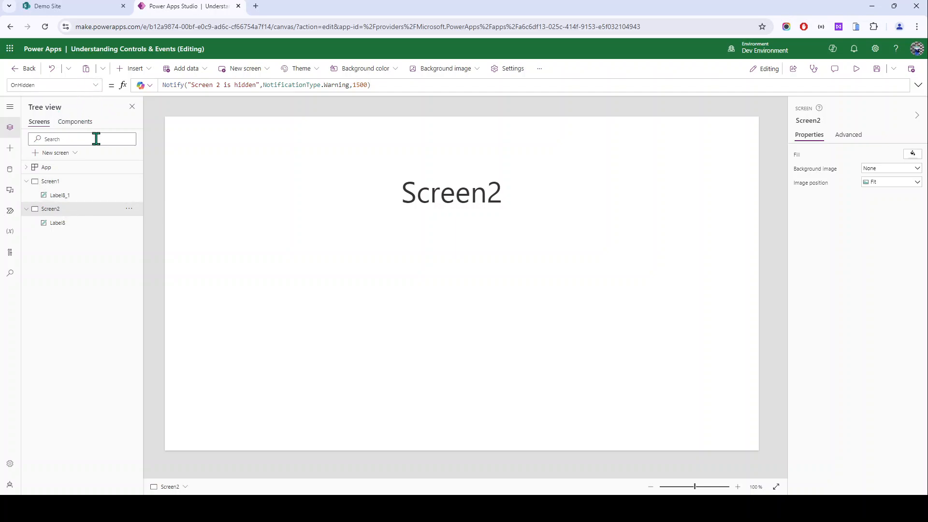
Step: Return to Screen1 to see the 'Screen 2 is hidden' warning, then list the App's properties
click(75, 186)
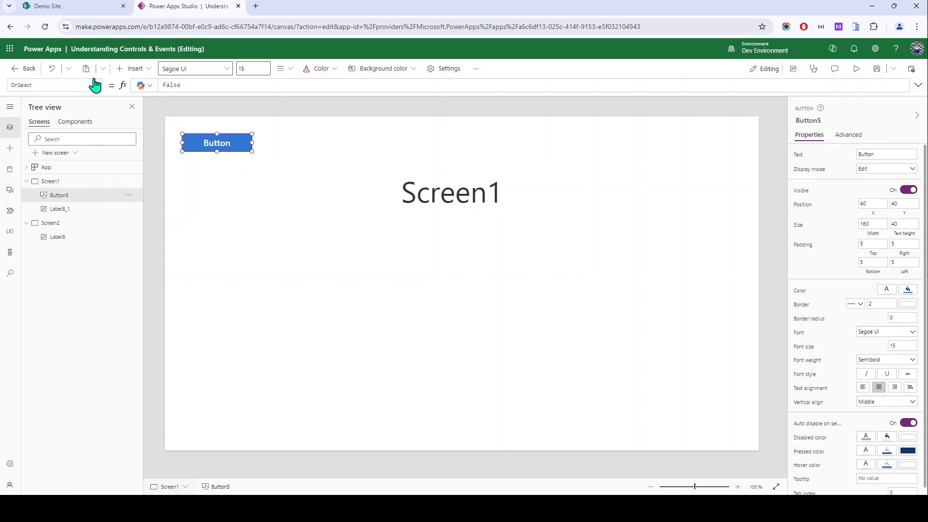
click(152, 192)
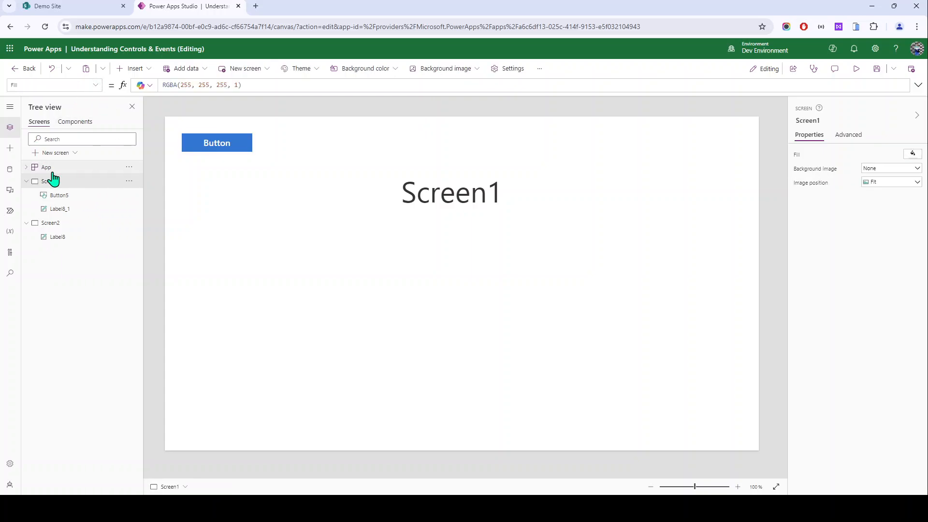
click(48, 169)
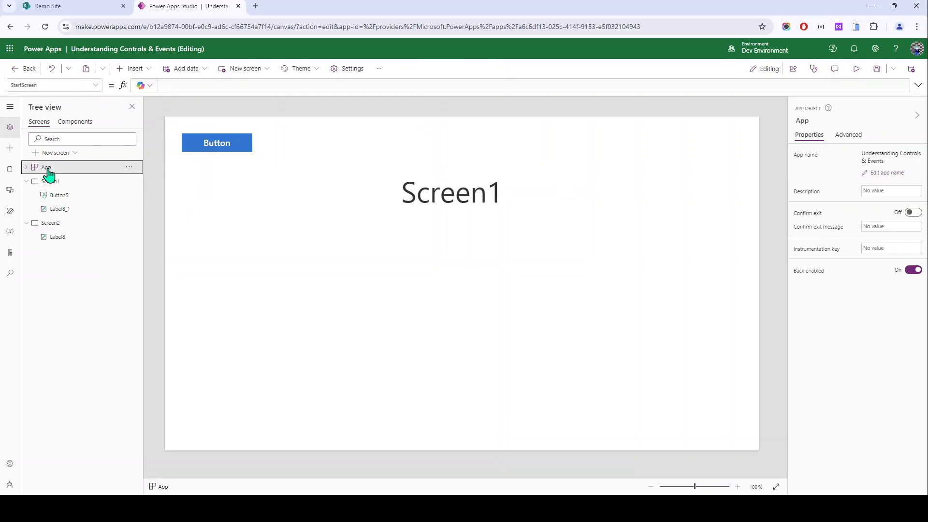
click(95, 85)
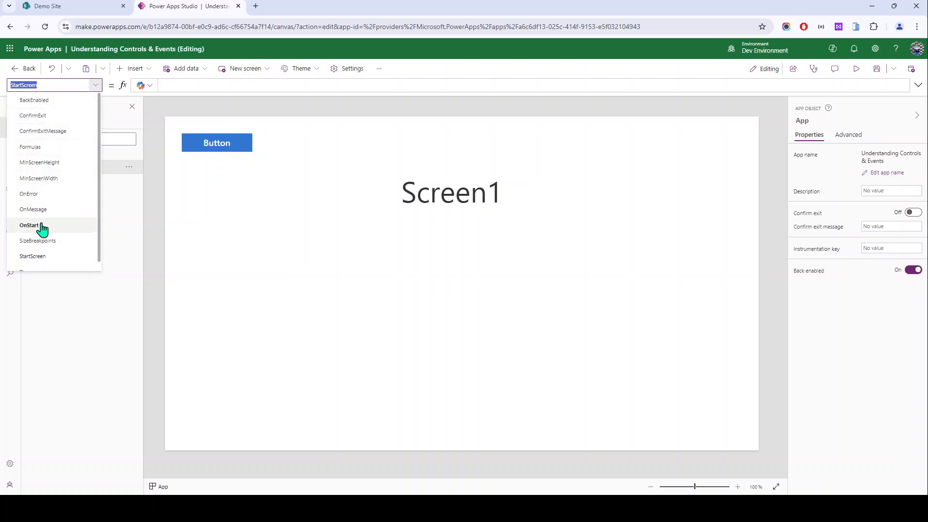
Step: Open the App's OnStart, inspect the CurrentPage variable, then delete the whole formula
click(42, 227)
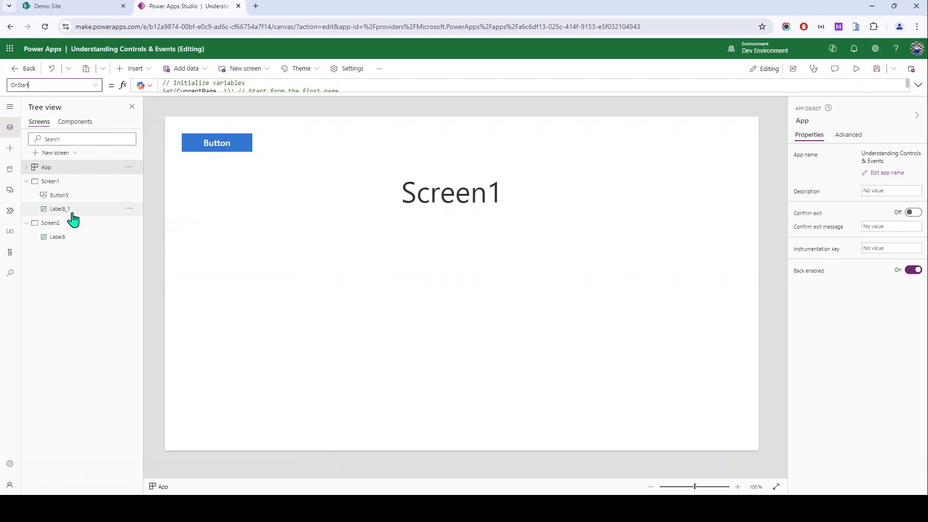
double_click(212, 88)
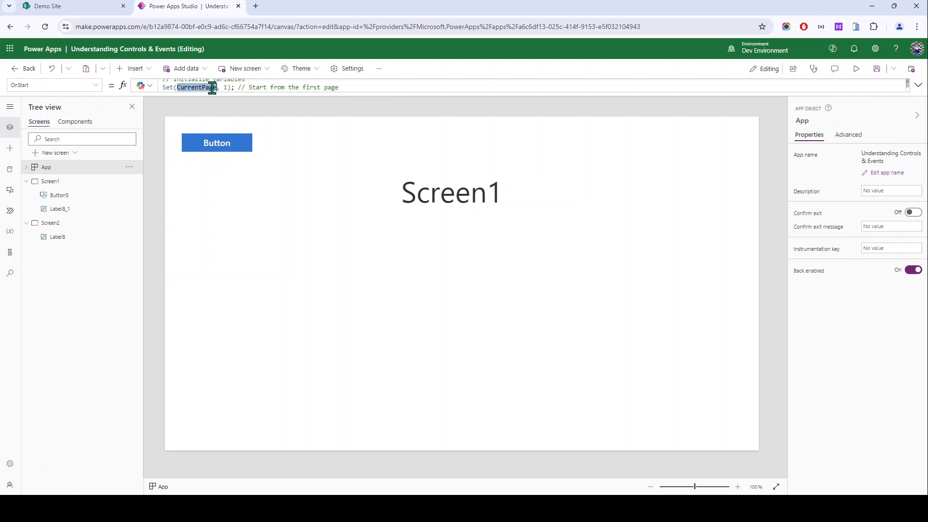
key(ctrl+a)
key(Delete)
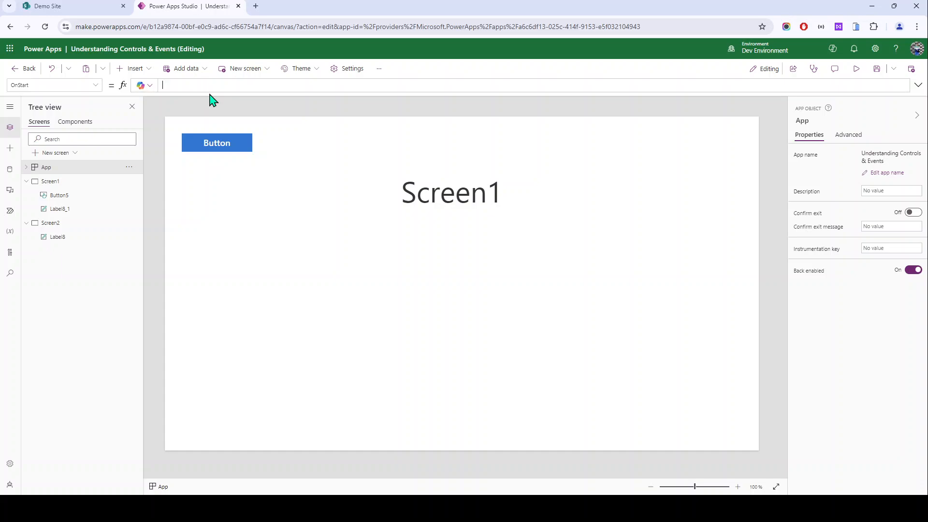
Step: Switch from the App's OnStart to Screen1's properties, selecting its button and heading, then Screen1
drag(211, 94, 213, 100)
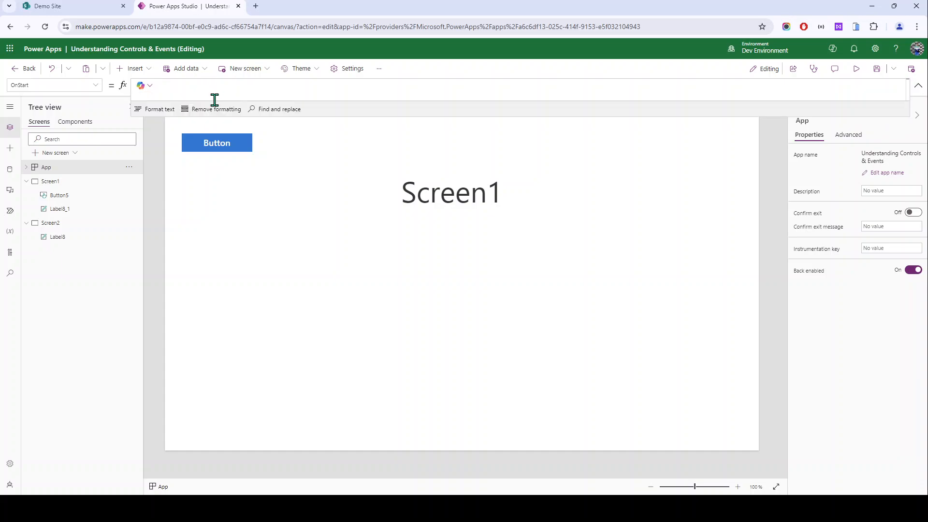
click(95, 85)
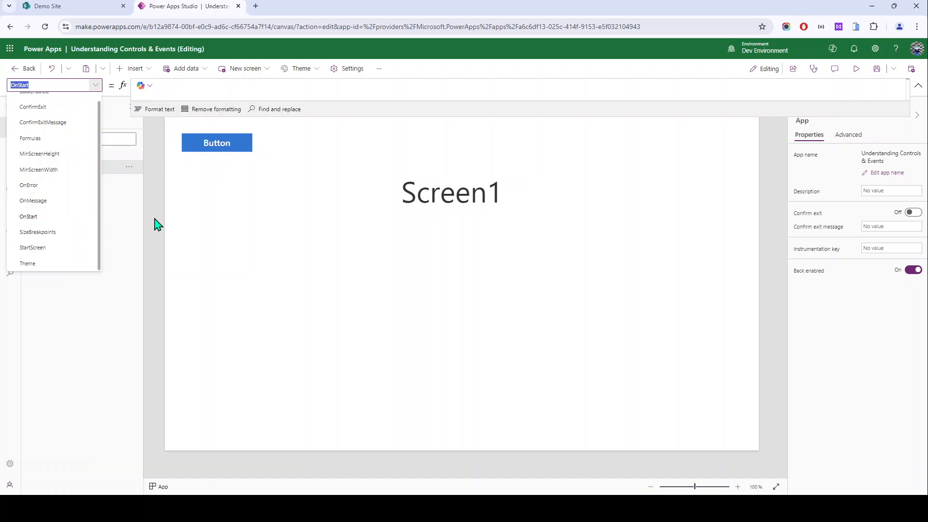
click(198, 196)
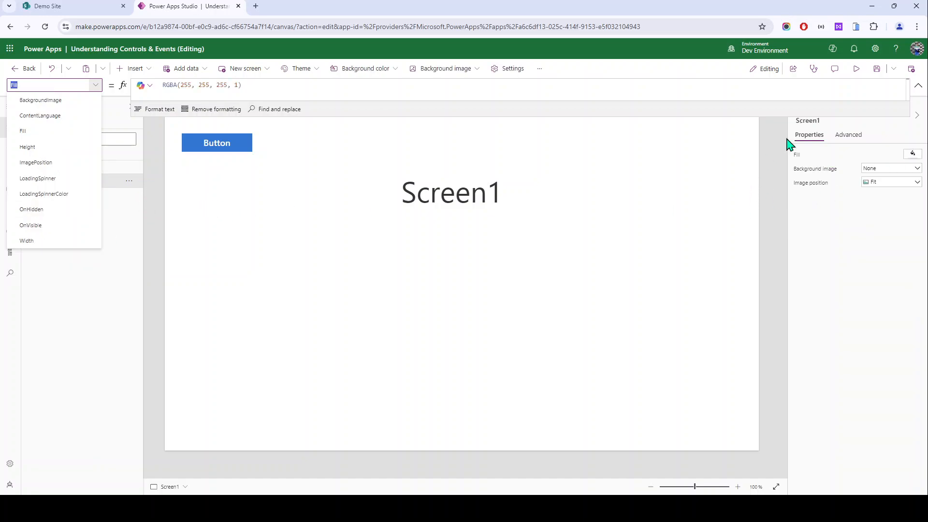
click(918, 86)
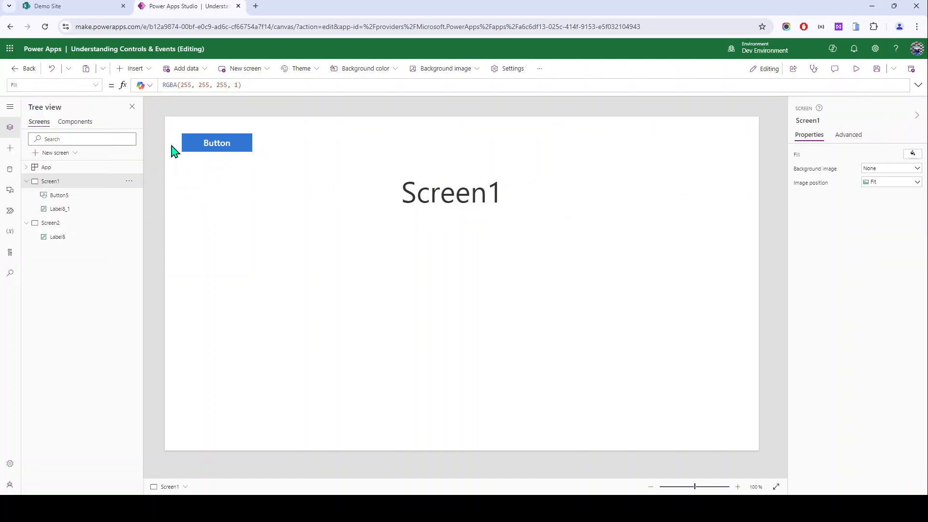
drag(172, 129, 667, 272)
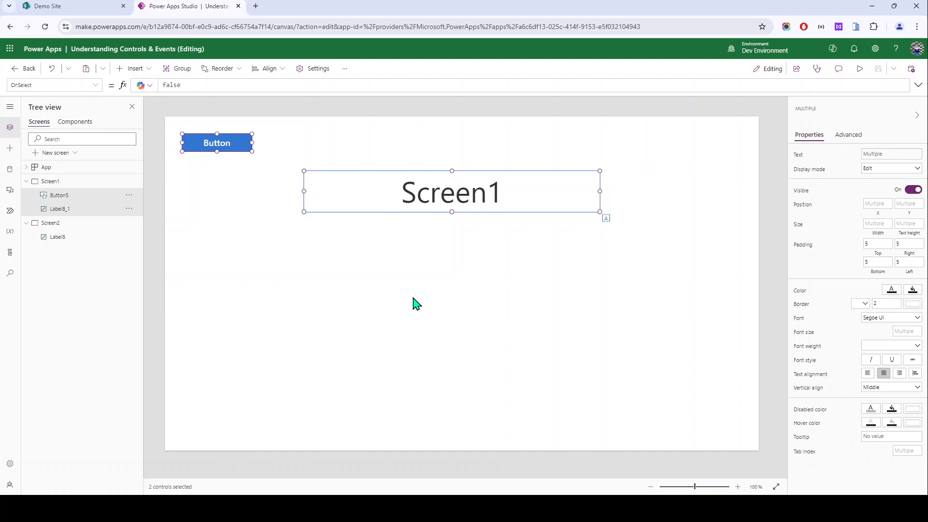
click(421, 304)
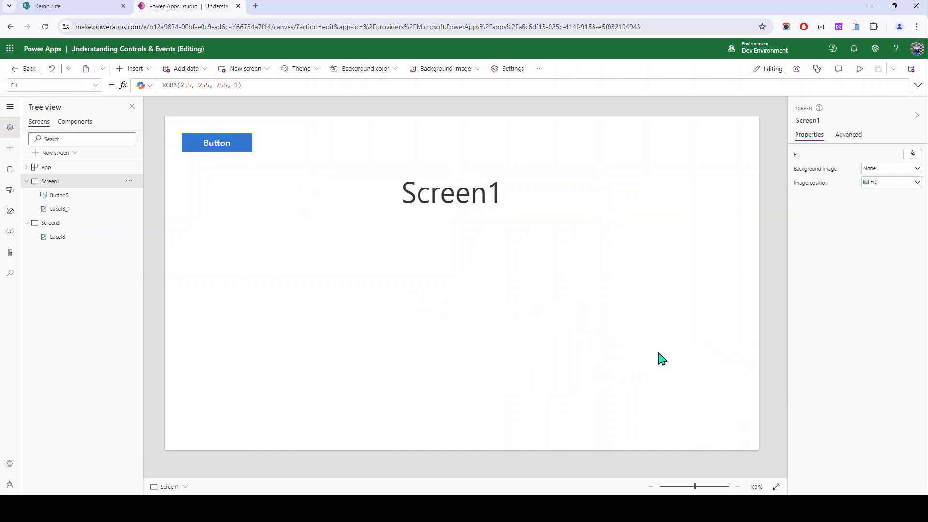